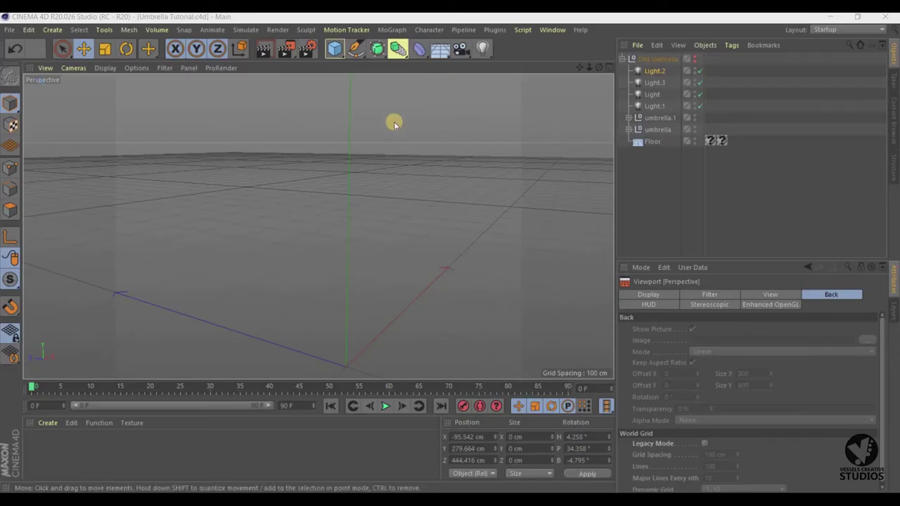
# Save As Umbrella Tutorial.c4d, confirming replacement of the existing file.
pyautogui.click(10, 31)
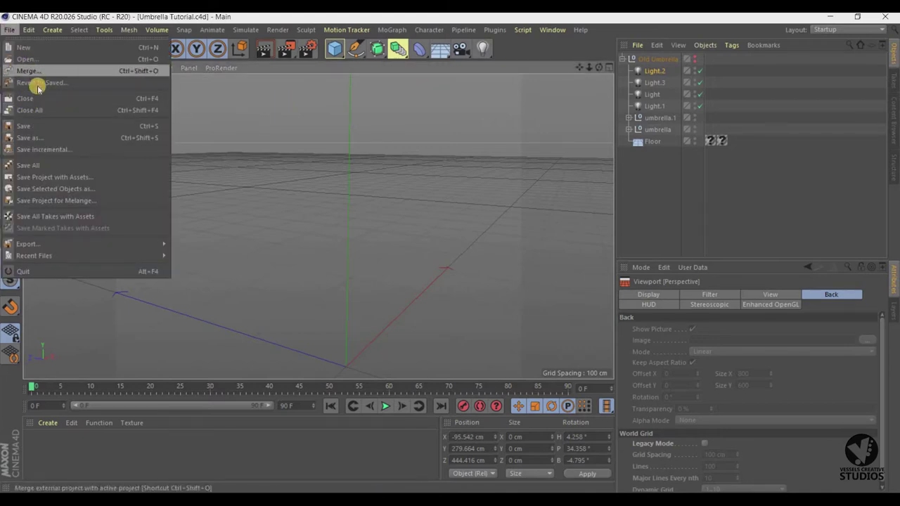
pyautogui.click(32, 138)
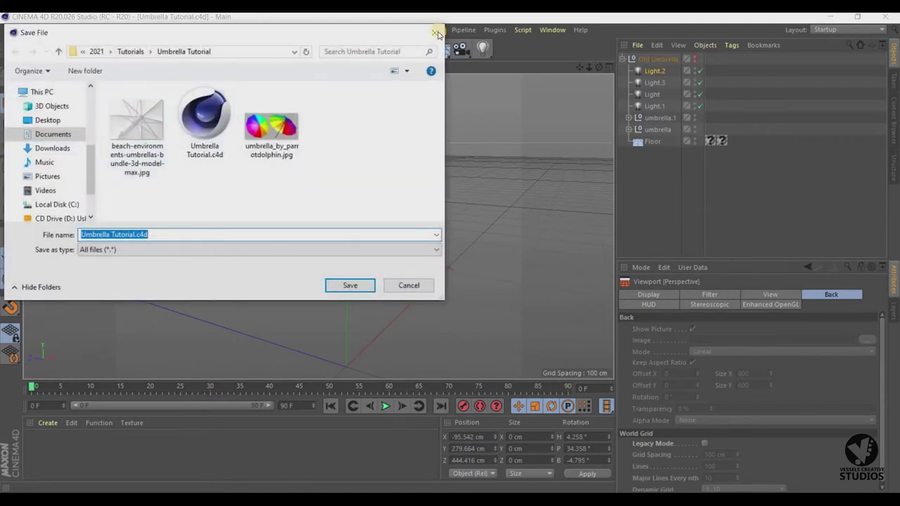
pyautogui.click(352, 286)
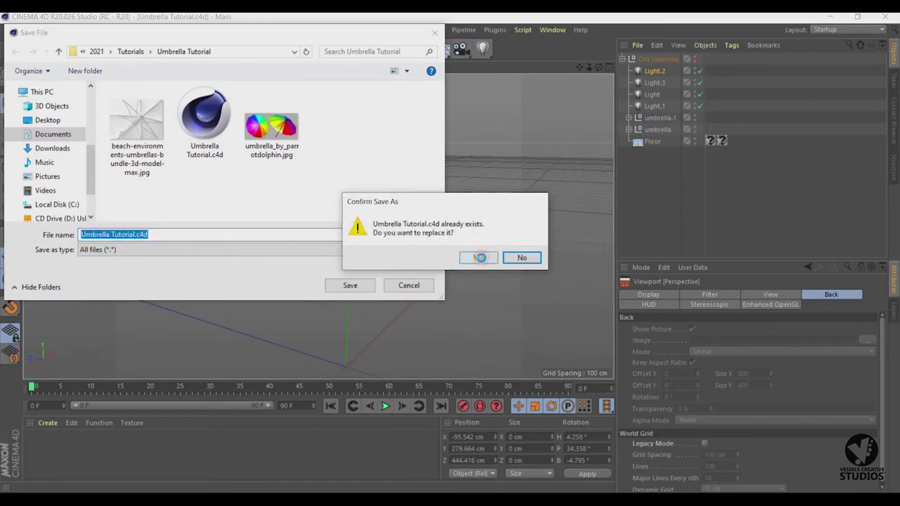
pyautogui.click(479, 258)
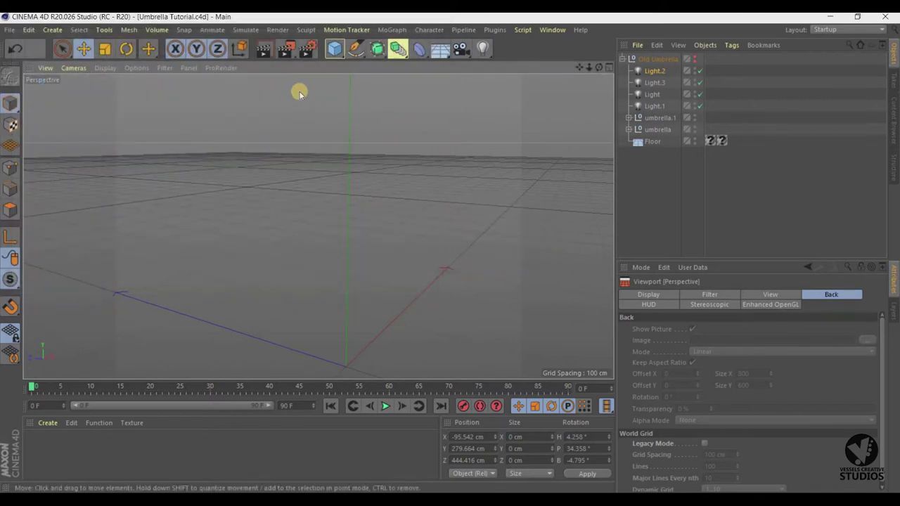
# Add a Sphere primitive and raise it slightly along its Y axis.
pyautogui.click(350, 60)
pyautogui.click(550, 90)
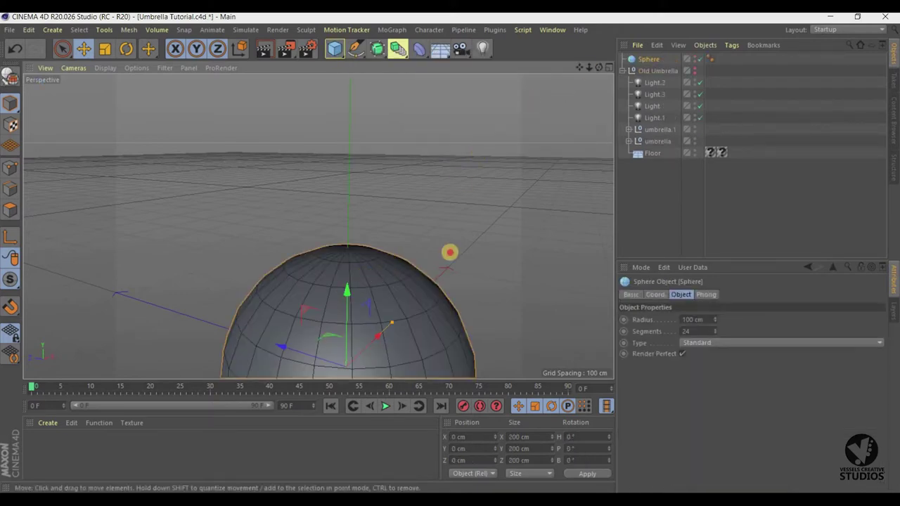
pyautogui.moveTo(589, 68); pyautogui.dragTo(387, 143)
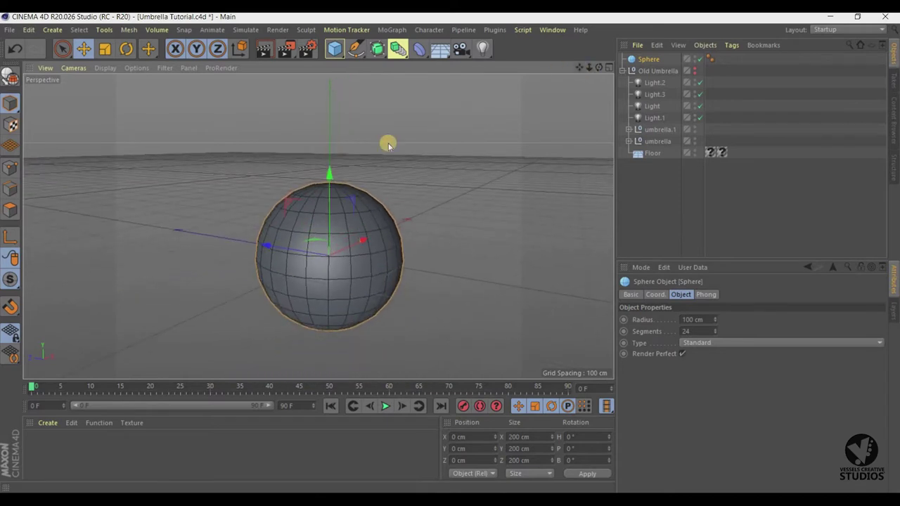
pyautogui.moveTo(331, 141); pyautogui.dragTo(331, 150)
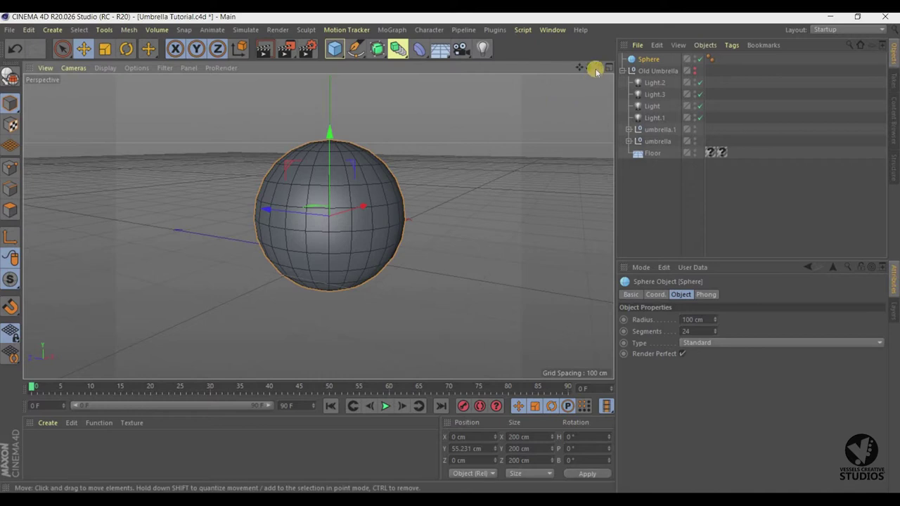
# Enlarge the sphere's radius from 100 cm to 148 cm.
pyautogui.keyDown('alt'); pyautogui.moveTo(448, 251); pyautogui.dragTo(614, 156); pyautogui.keyUp('alt')
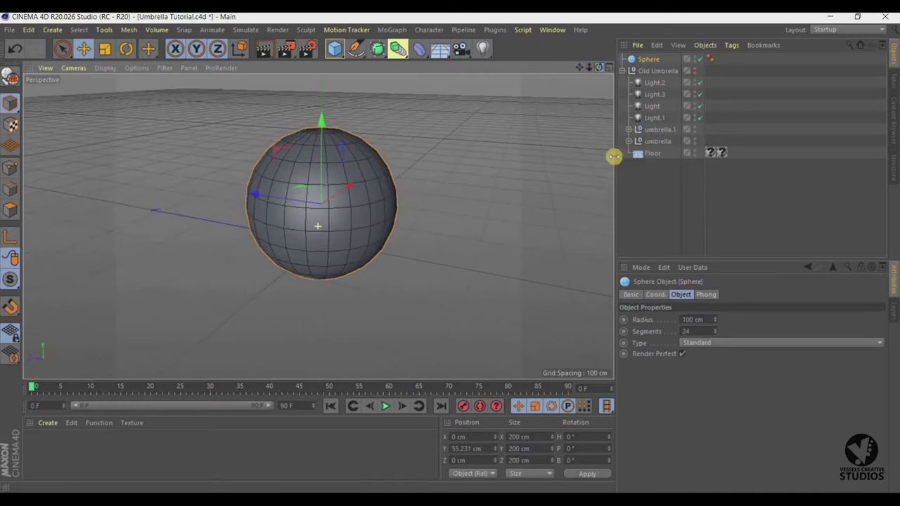
pyautogui.click(679, 332)
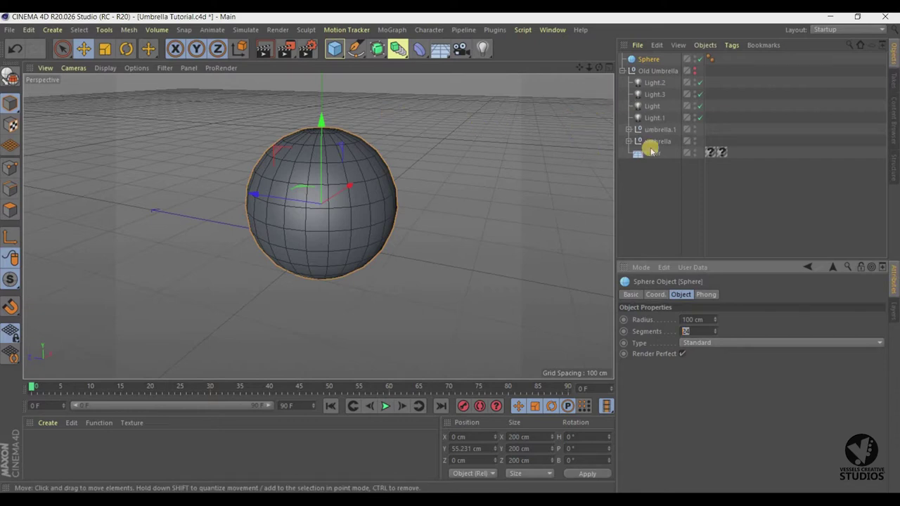
pyautogui.moveTo(716, 318); pyautogui.dragTo(717, 309)
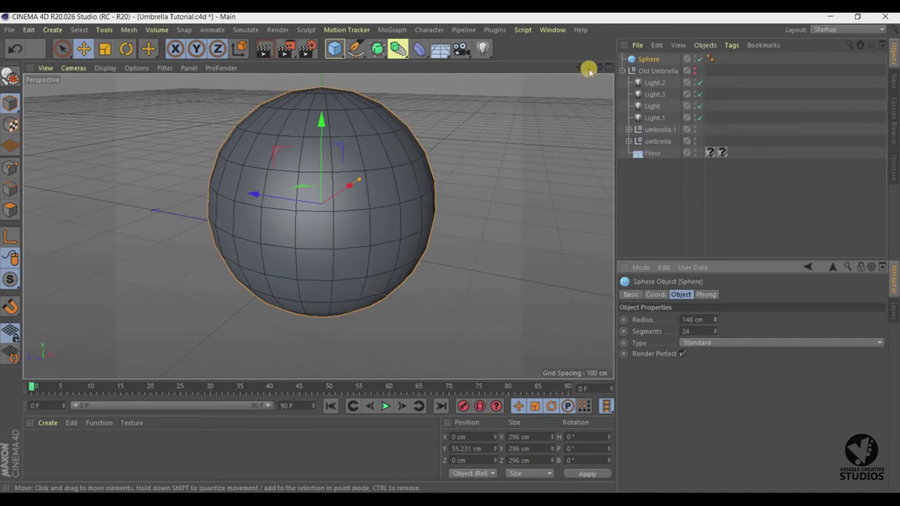
pyautogui.moveTo(589, 67); pyautogui.dragTo(427, 144)
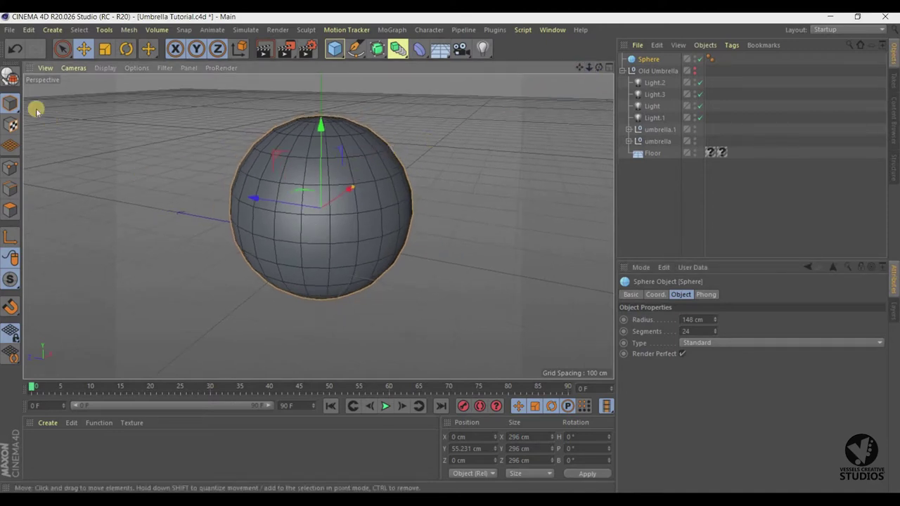
# Make the sphere editable and switch to Polygon mode.
pyautogui.click(11, 78)
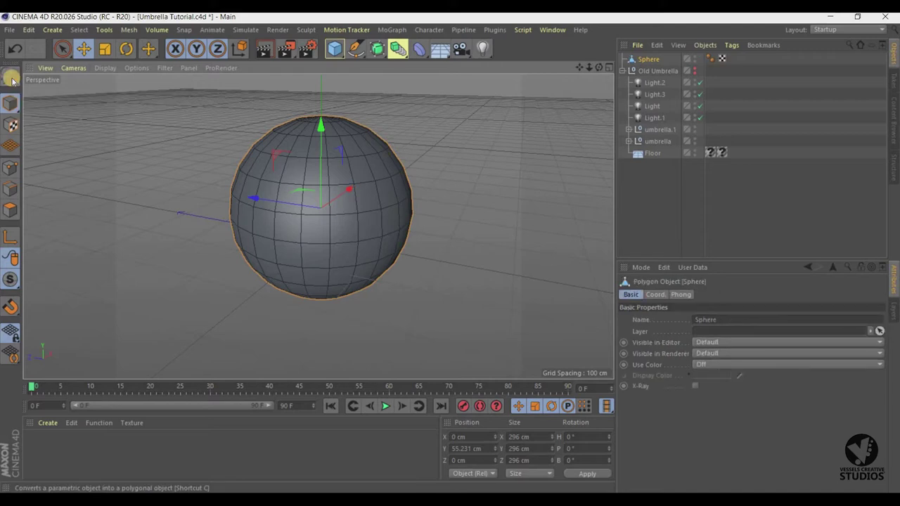
pyautogui.click(10, 211)
pyautogui.click(315, 171)
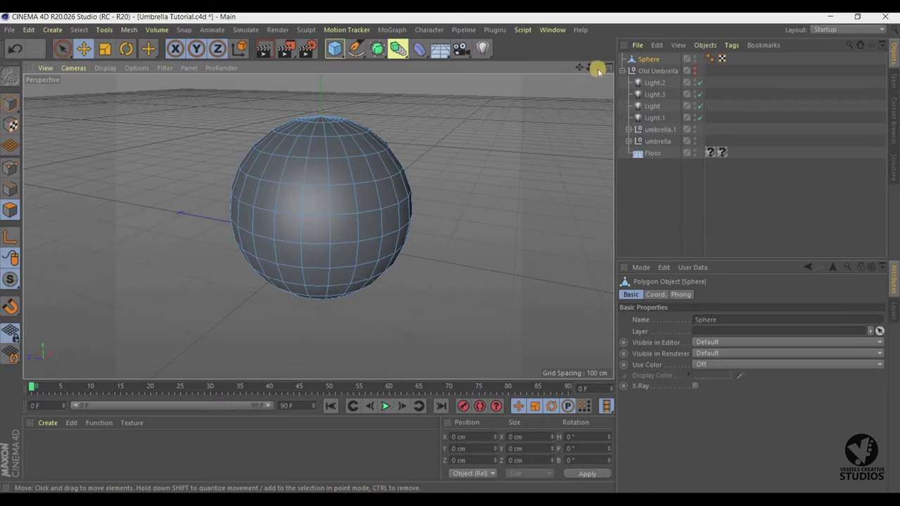
# Orbit above the sphere and select one polygon near its top pole.
pyautogui.moveTo(599, 67); pyautogui.dragTo(598, 69)
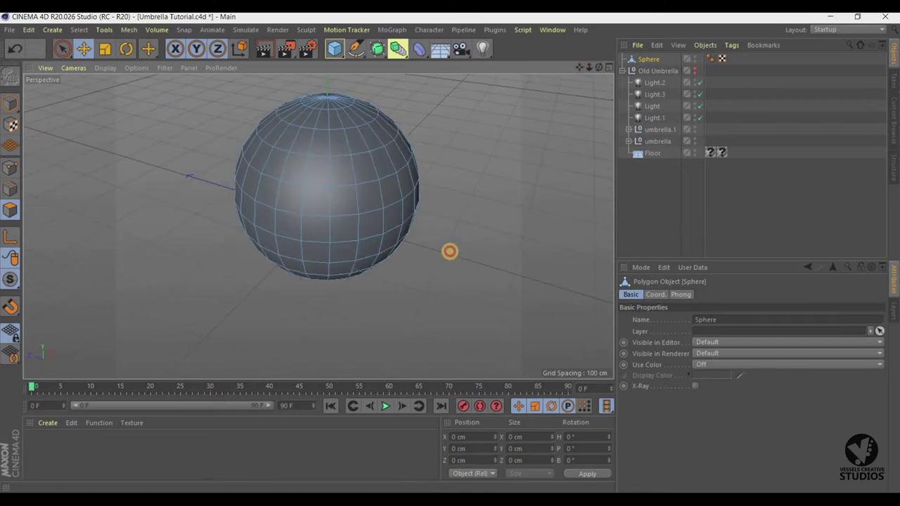
pyautogui.moveTo(450, 251)
pyautogui.keyDown('alt'); pyautogui.mouseDown()
pyautogui.moveTo(412, 181)
pyautogui.moveTo(310, 200)
pyautogui.mouseUp(); pyautogui.keyUp('alt')
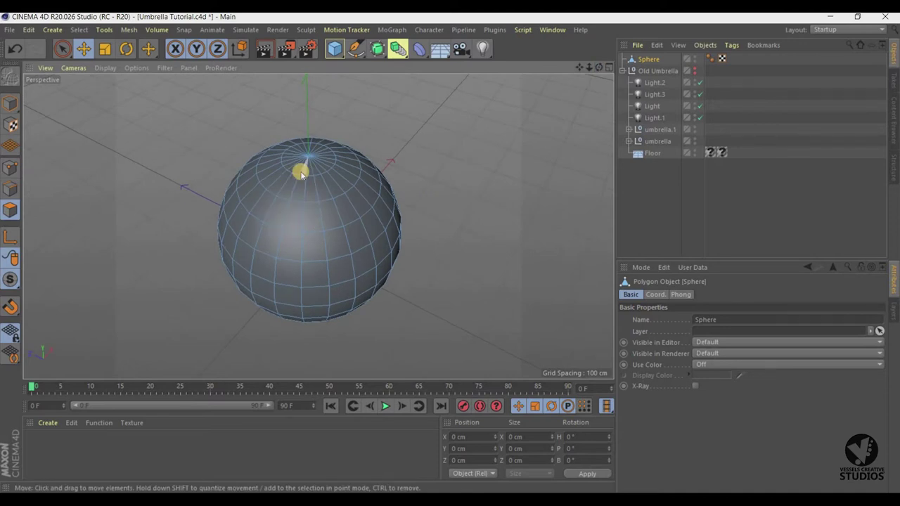
pyautogui.click(301, 176)
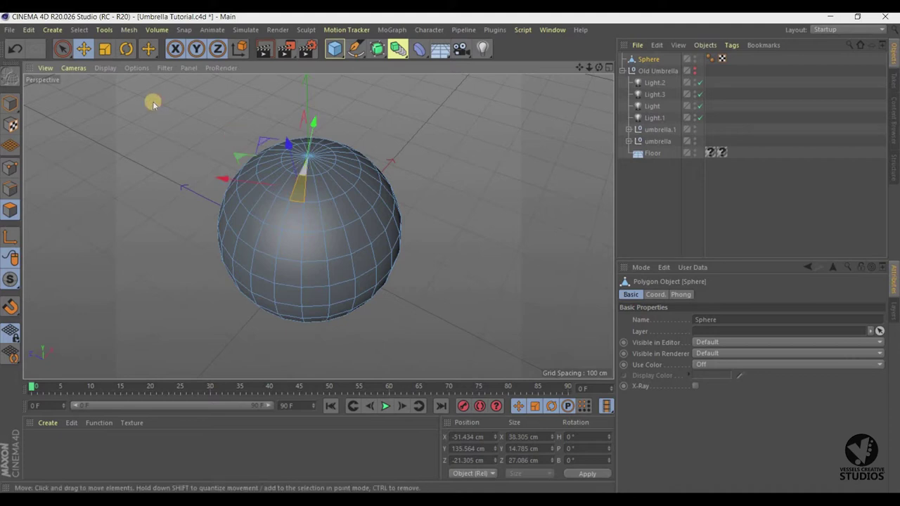
pyautogui.click(79, 29)
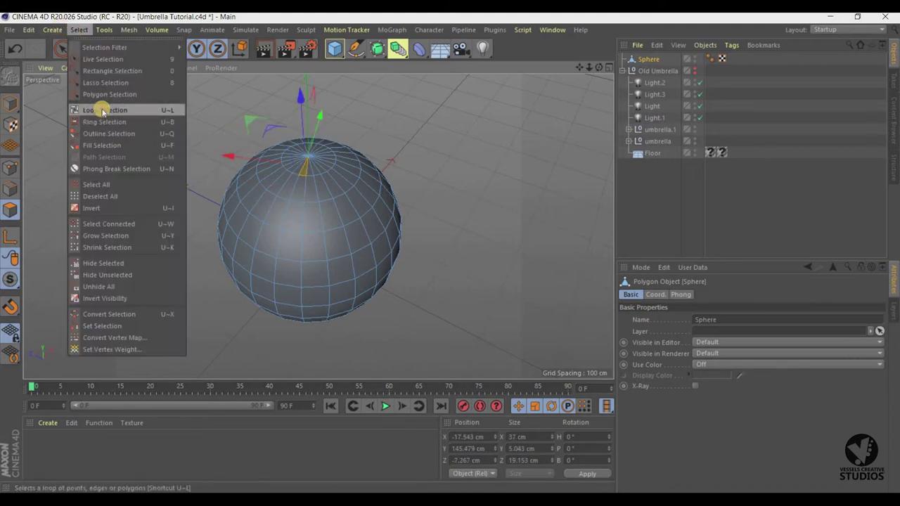
# Loop-select two adjacent vertical polygon strips running pole to pole.
pyautogui.click(103, 111)
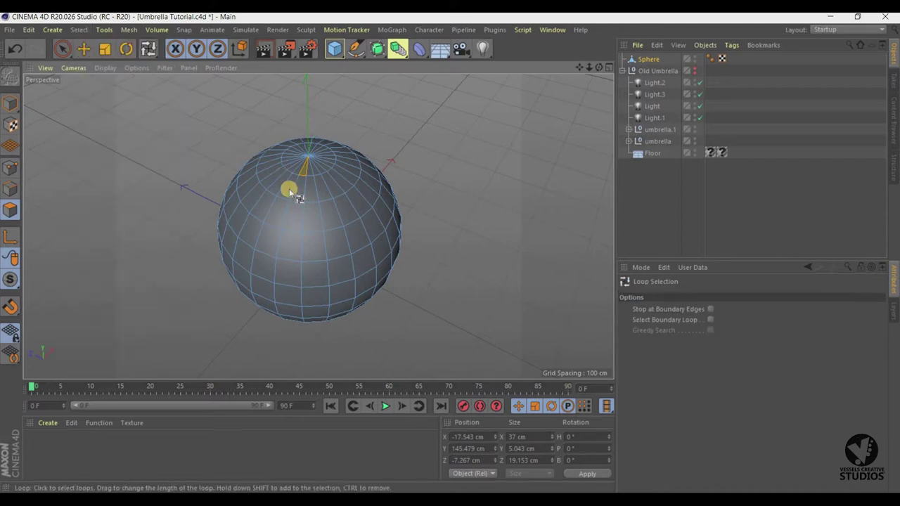
pyautogui.click(322, 241)
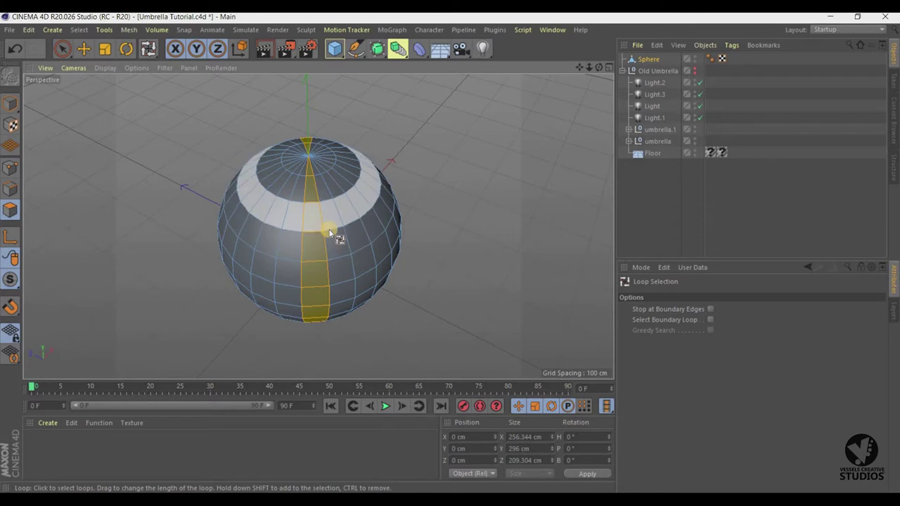
pyautogui.keyDown('shift'); pyautogui.click(330, 232); pyautogui.keyUp('shift')
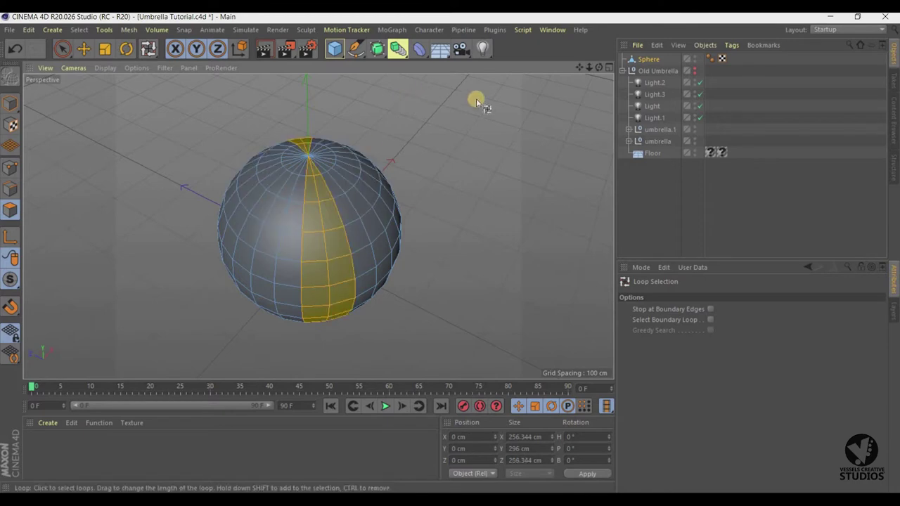
pyautogui.moveTo(450, 251)
pyautogui.keyDown('alt'); pyautogui.mouseDown()
pyautogui.moveTo(319, 226)
pyautogui.moveTo(320, 236)
pyautogui.moveTo(575, 68)
pyautogui.mouseUp(); pyautogui.keyUp('alt')
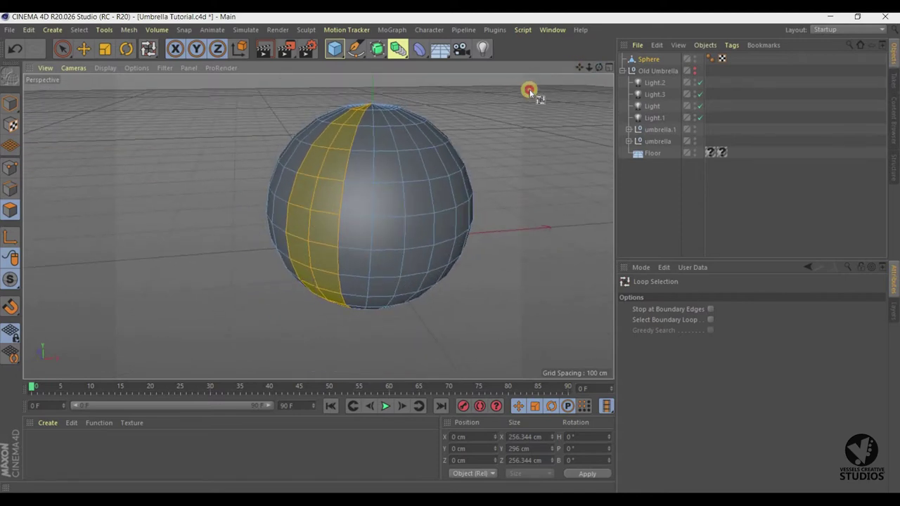
# Orbit to inspect the selected strips from above and browse the selection tools.
pyautogui.keyDown('alt'); pyautogui.moveTo(450, 251); pyautogui.dragTo(318, 225, button='middle'); pyautogui.keyUp('alt')
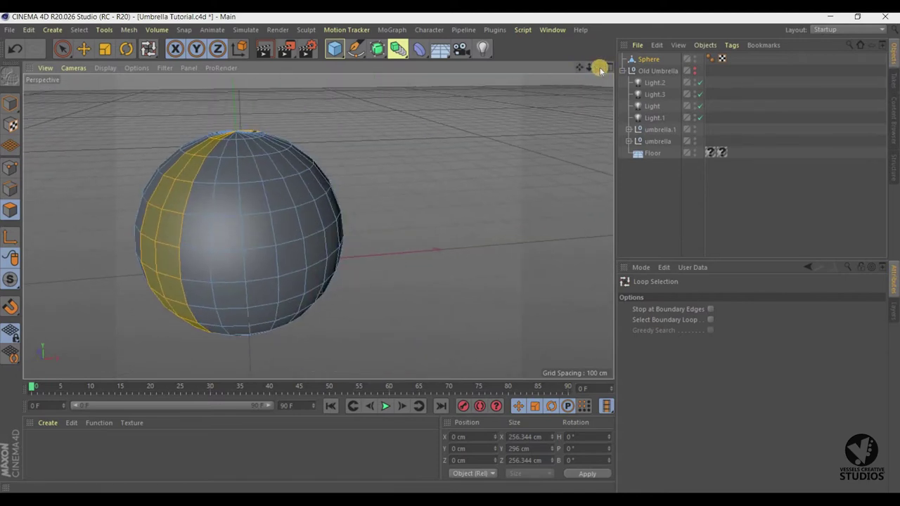
pyautogui.keyDown('alt'); pyautogui.moveTo(450, 252); pyautogui.dragTo(599, 65); pyautogui.keyUp('alt')
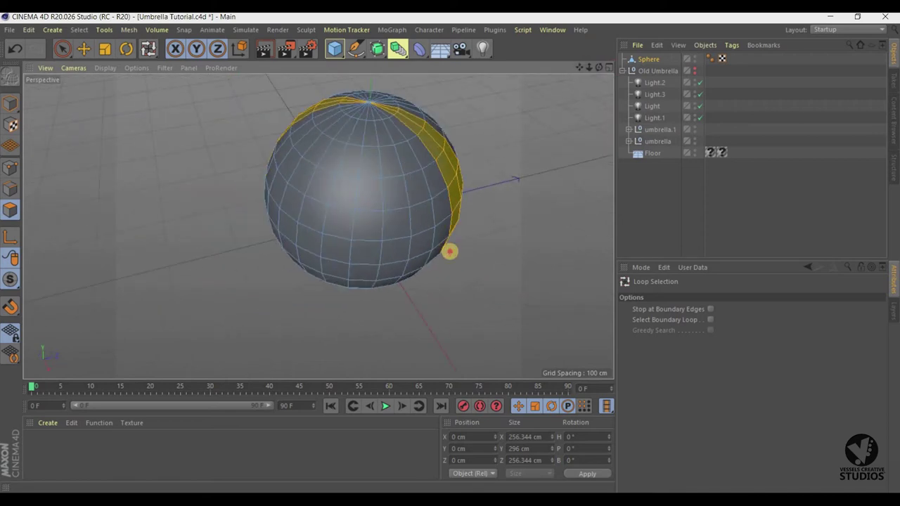
pyautogui.moveTo(450, 251)
pyautogui.keyDown('alt'); pyautogui.mouseDown()
pyautogui.moveTo(335, 62)
pyautogui.moveTo(153, 72)
pyautogui.mouseUp(); pyautogui.keyUp('alt')
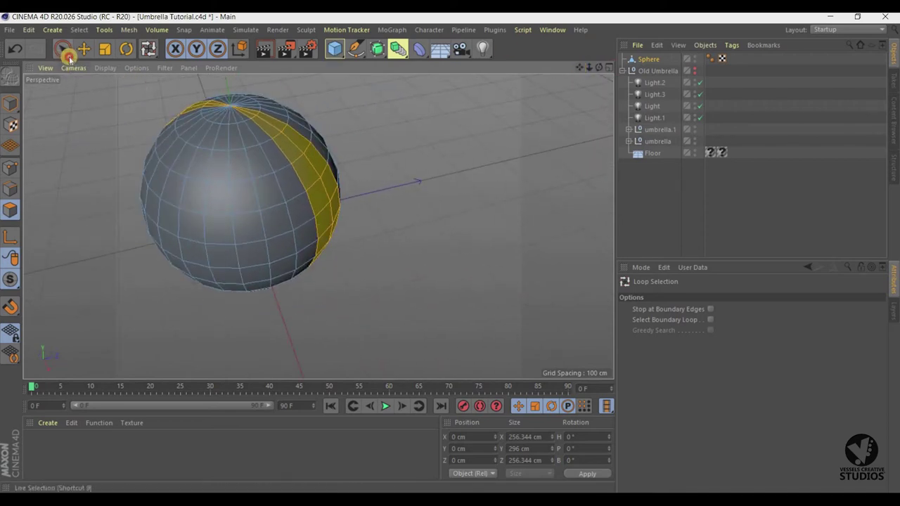
pyautogui.click(61, 48)
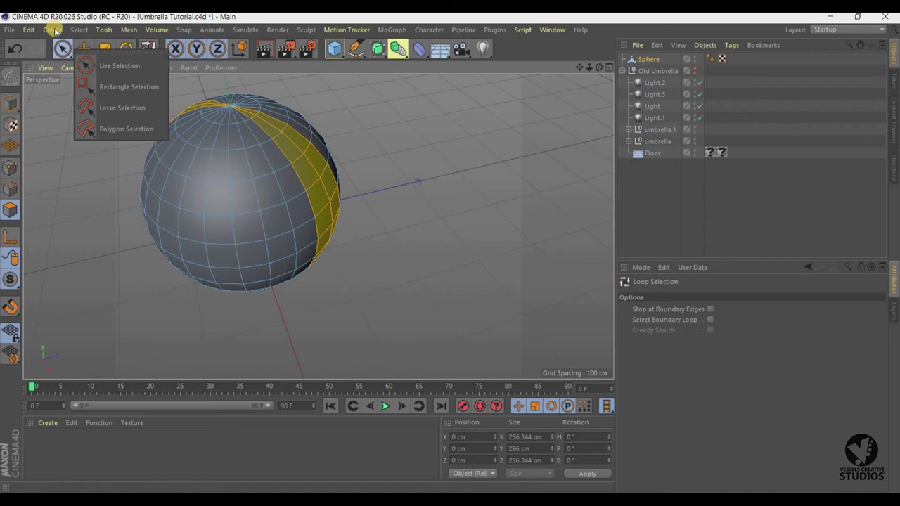
pyautogui.click(61, 48)
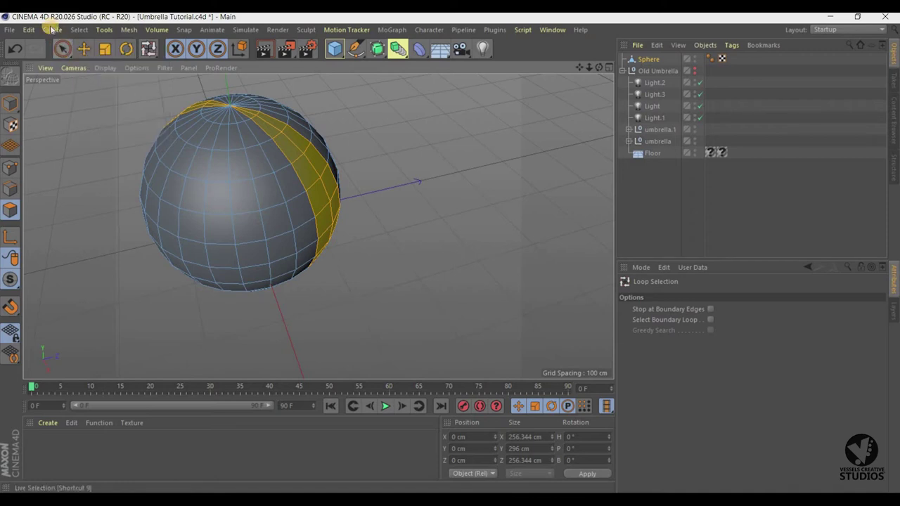
pyautogui.click(79, 32)
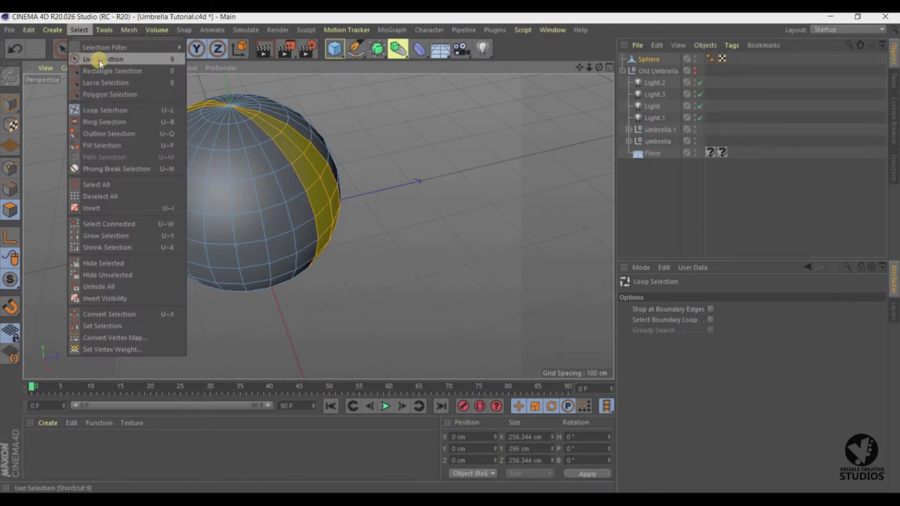
# With Live Selection, deselect faces until one vertical strip from the top pole remains.
pyautogui.click(100, 60)
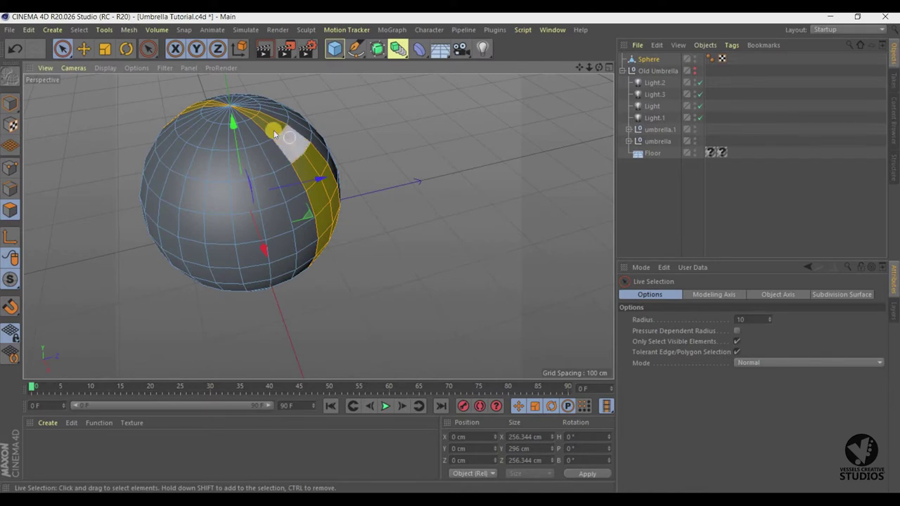
pyautogui.keyDown('ctrl'); pyautogui.moveTo(285, 137); pyautogui.dragTo(273, 132); pyautogui.keyUp('ctrl')
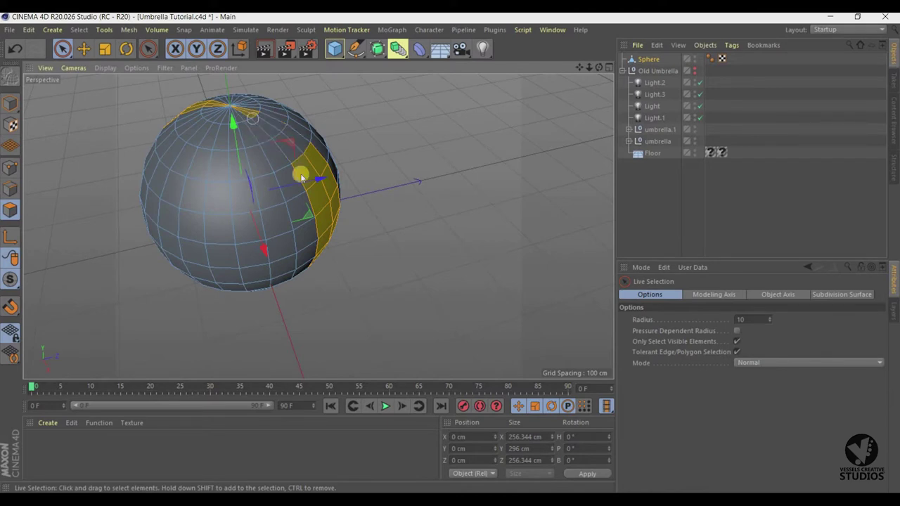
pyautogui.keyDown('ctrl'); pyautogui.moveTo(310, 173); pyautogui.dragTo(327, 231); pyautogui.keyUp('ctrl')
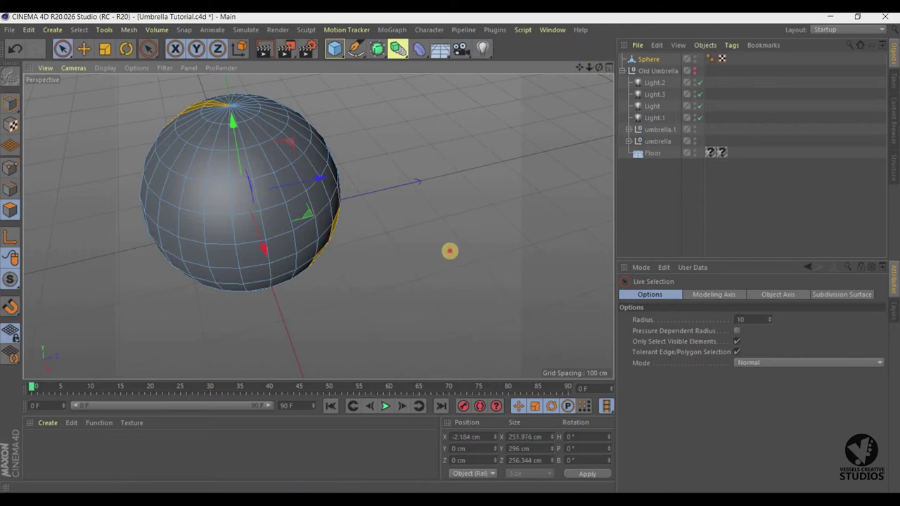
pyautogui.moveTo(598, 67); pyautogui.dragTo(488, 89)
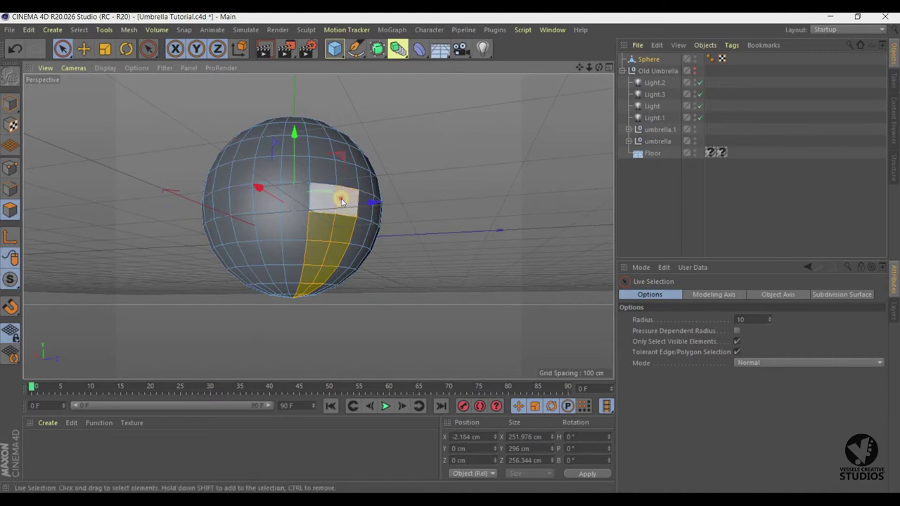
pyautogui.keyDown('ctrl'); pyautogui.moveTo(341, 221); pyautogui.dragTo(308, 289); pyautogui.keyUp('ctrl')
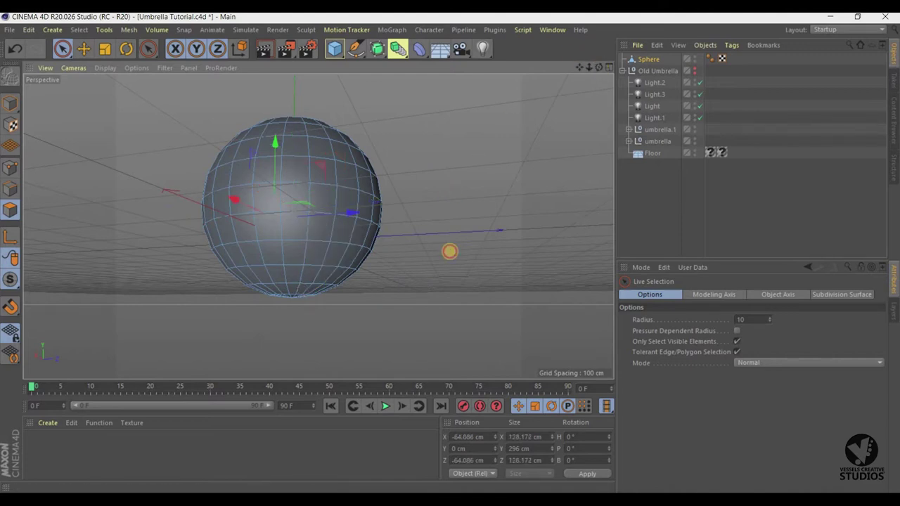
pyautogui.keyDown('alt'); pyautogui.moveTo(450, 251); pyautogui.dragTo(499, 102); pyautogui.keyUp('alt')
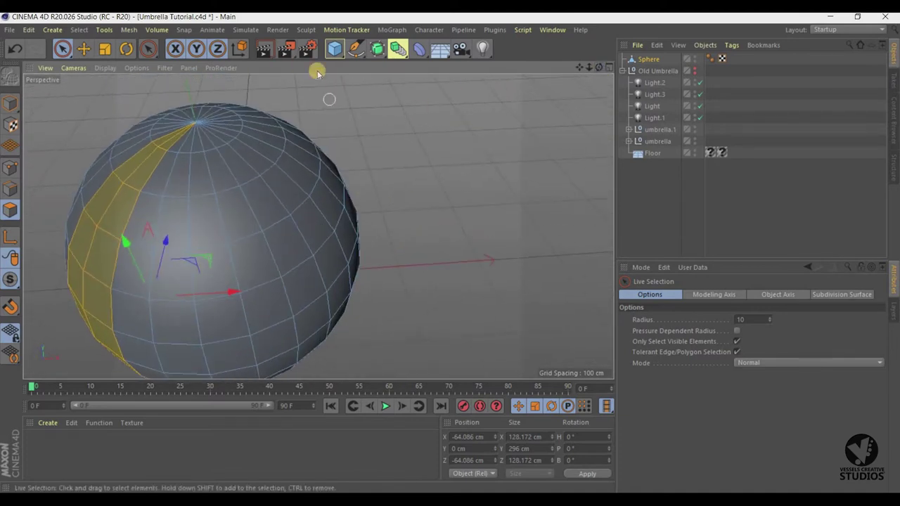
# Invert the polygon selection and delete it, leaving only the single strip.
pyautogui.click(77, 30)
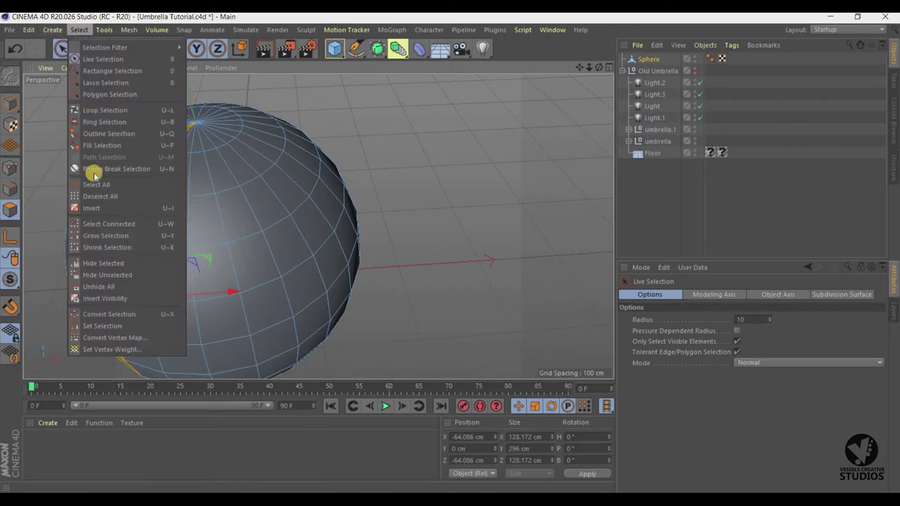
pyautogui.click(93, 209)
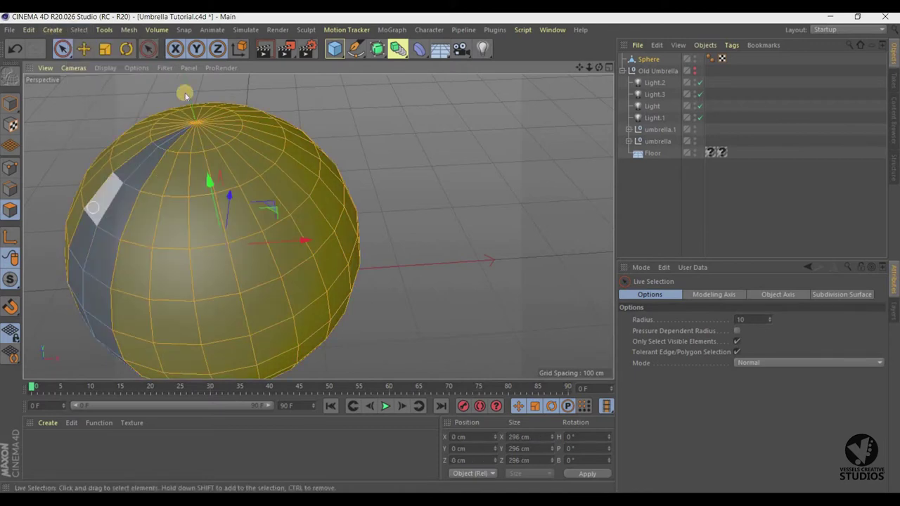
pyautogui.click(28, 31)
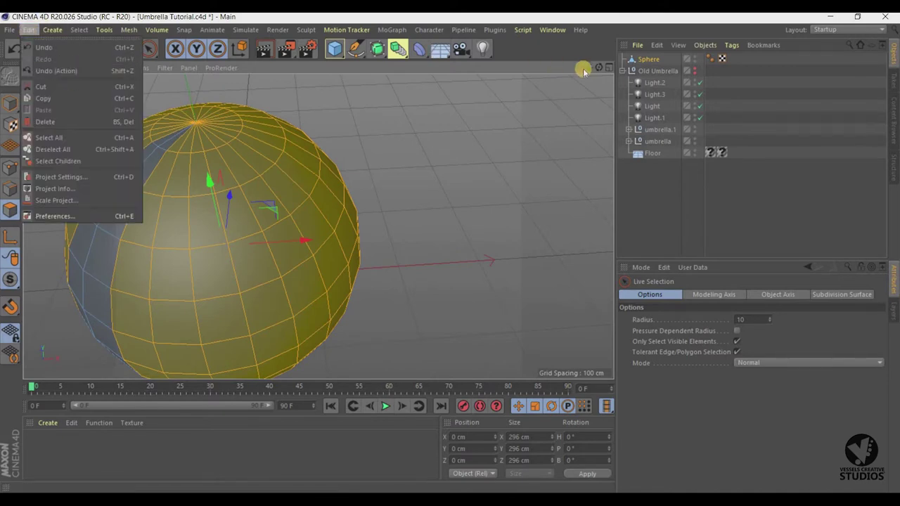
pyautogui.click(608, 72)
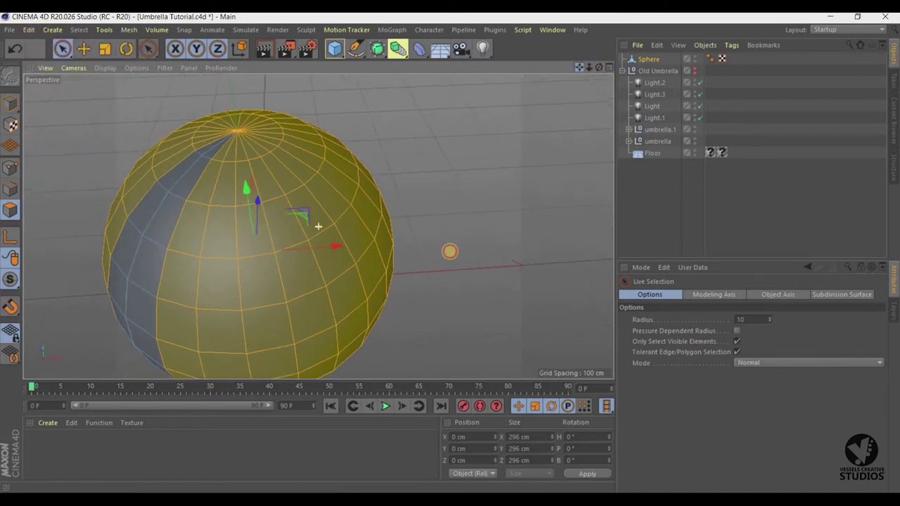
pyautogui.moveTo(451, 251); pyautogui.dragTo(582, 65)
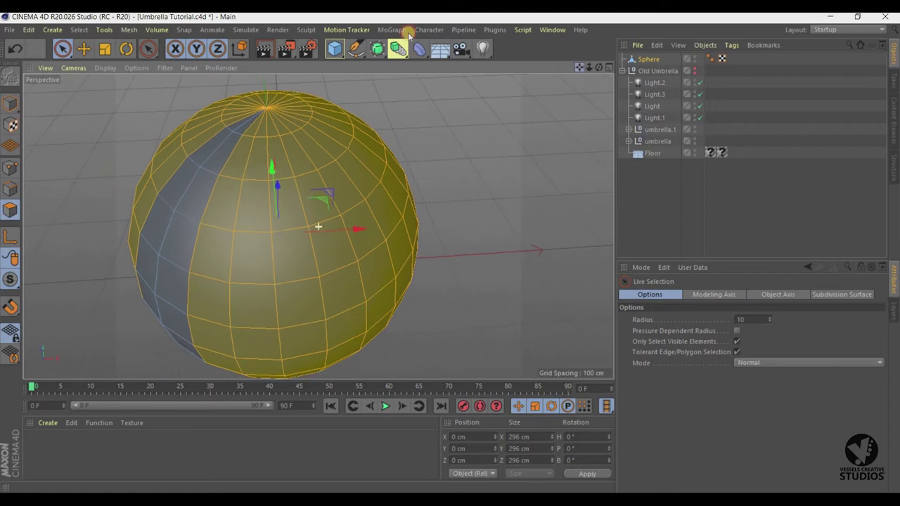
pyautogui.click(28, 31)
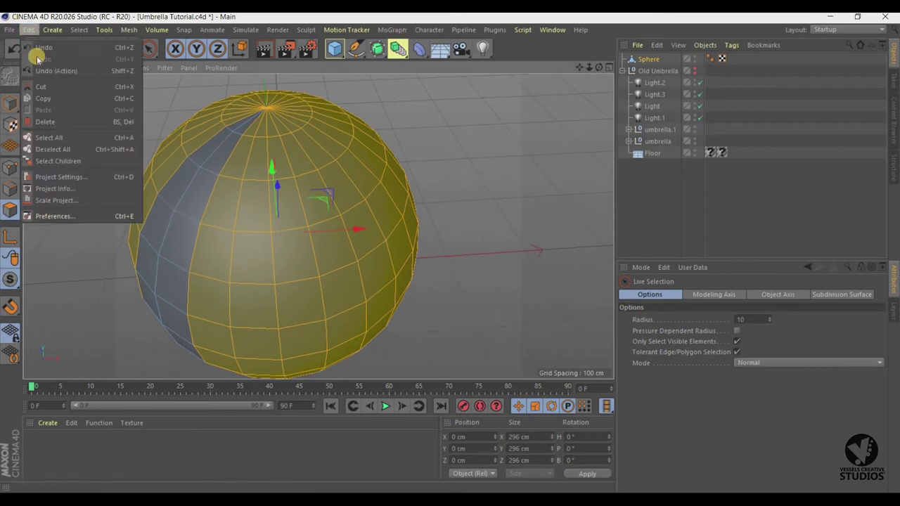
pyautogui.click(45, 123)
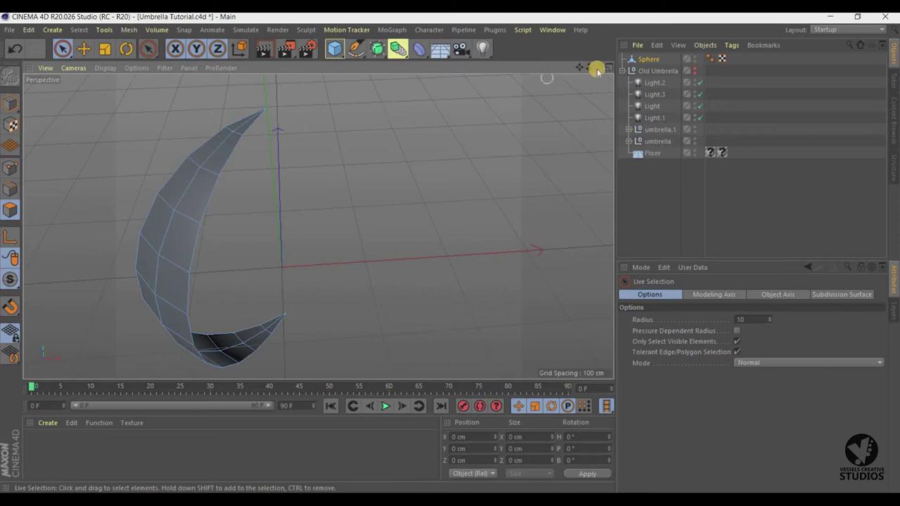
# Orbit around the remaining panel and select two polygons in its middle.
pyautogui.moveTo(597, 70)
pyautogui.mouseDown()
pyautogui.moveTo(450, 252)
pyautogui.moveTo(319, 227)
pyautogui.mouseUp()
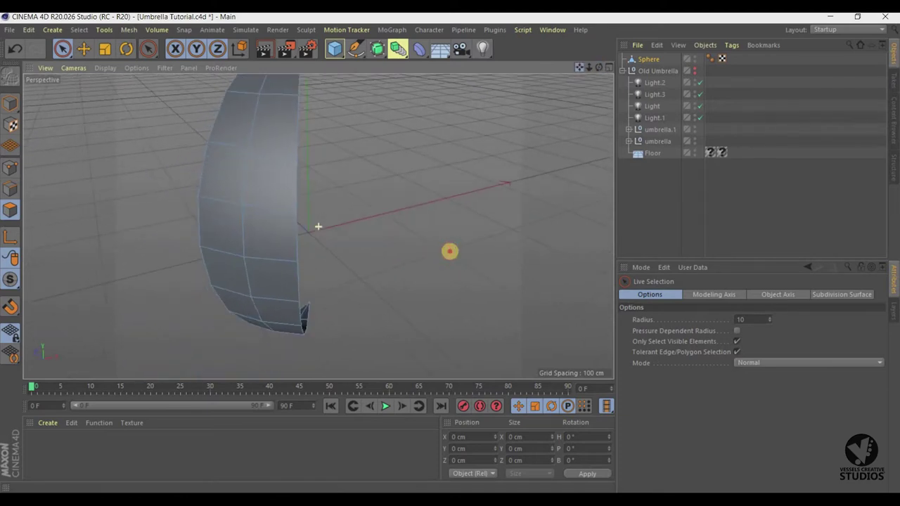
pyautogui.moveTo(450, 251); pyautogui.dragTo(450, 251)
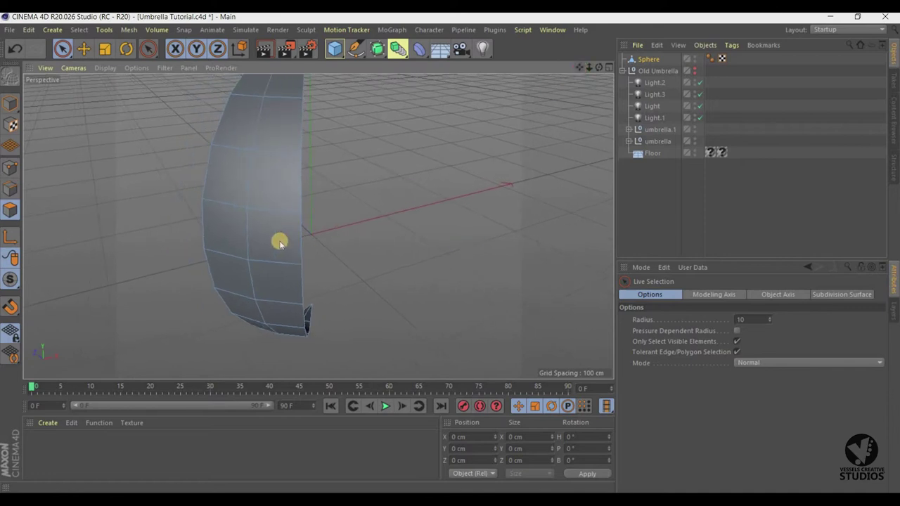
pyautogui.click(277, 241)
pyautogui.moveTo(251, 243); pyautogui.dragTo(232, 239)
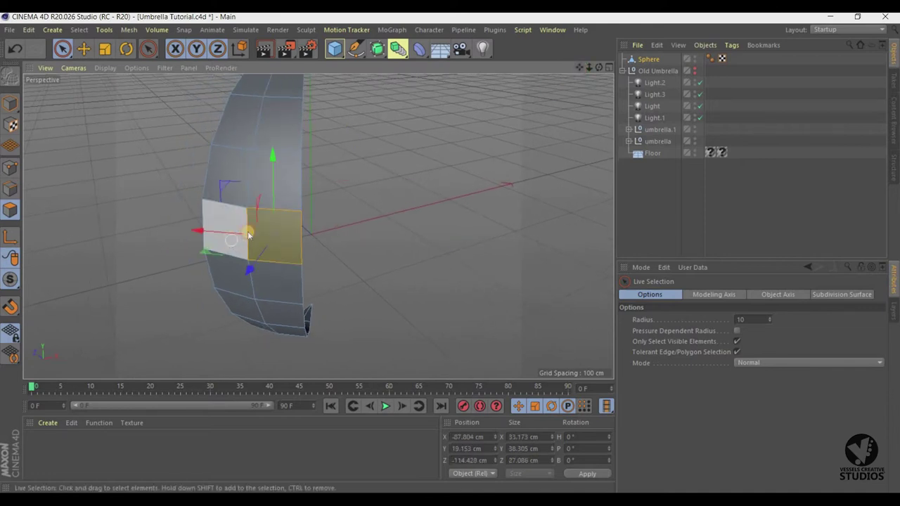
# Switch to the four-view layout and maximize the Right view.
pyautogui.click(599, 68)
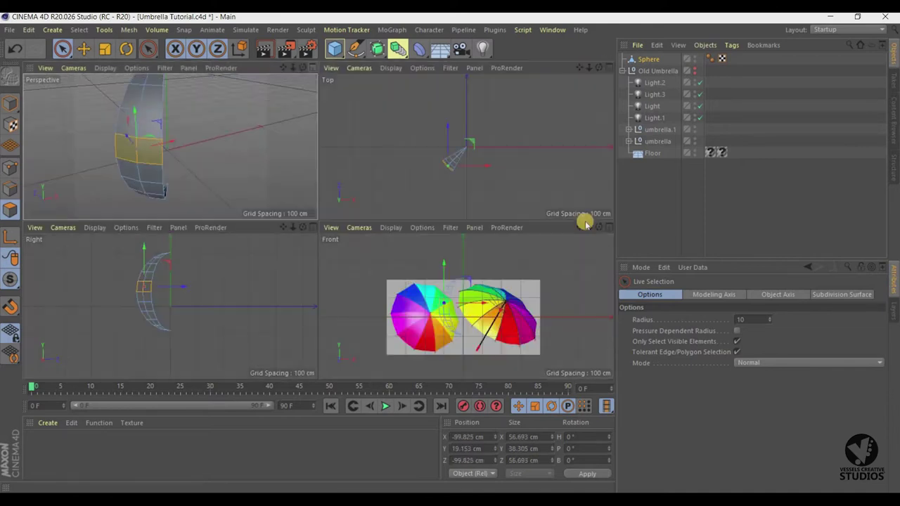
pyautogui.click(310, 227)
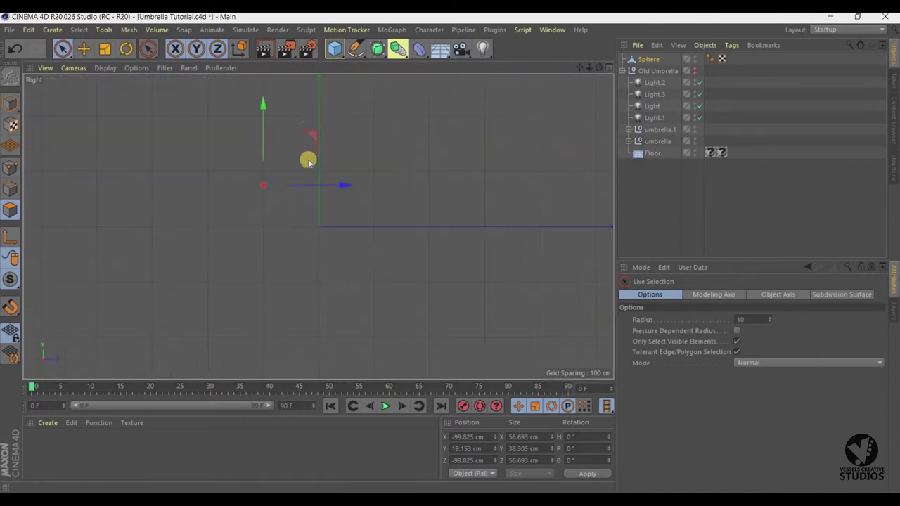
pyautogui.click(155, 57)
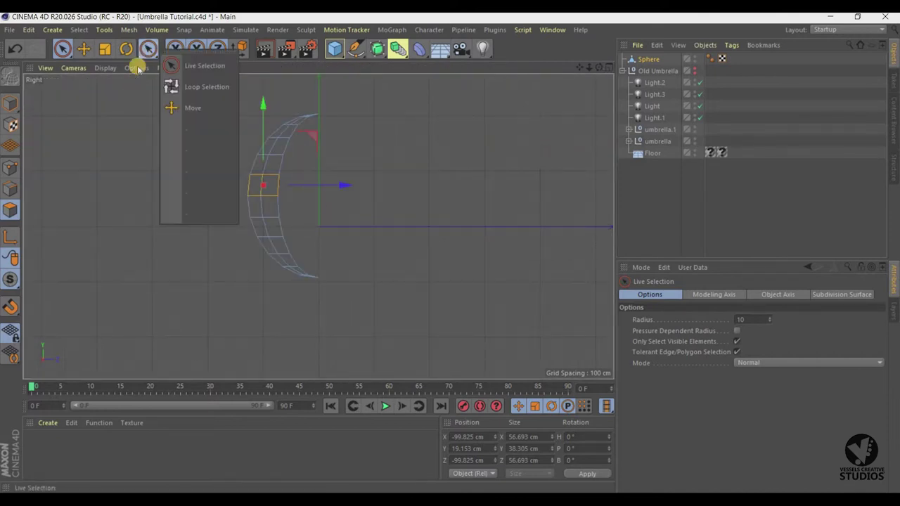
# Box-select the lower half of the panel with Rectangle Selection in the Right view.
pyautogui.click(70, 61)
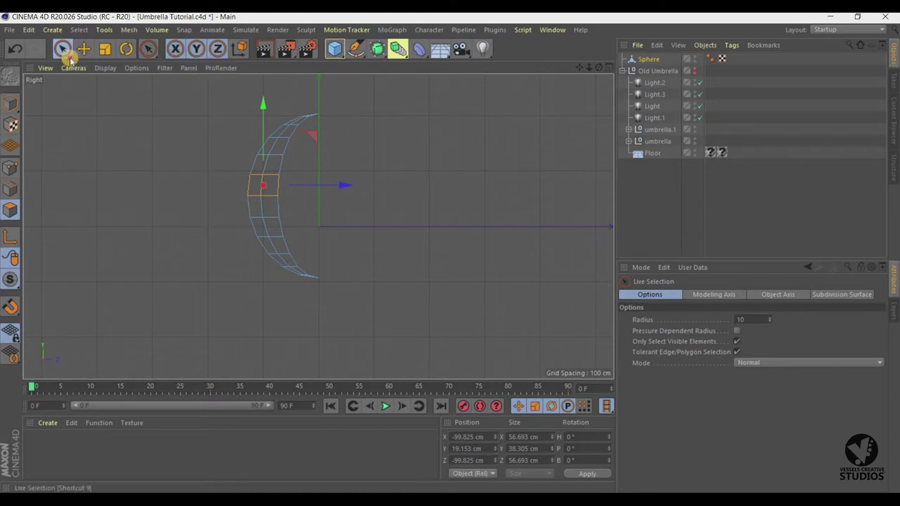
pyautogui.click(70, 60)
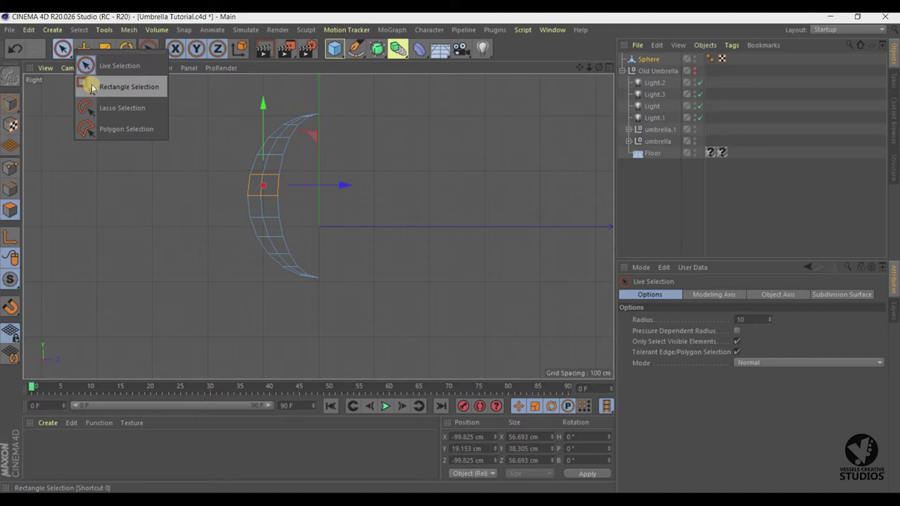
pyautogui.click(93, 88)
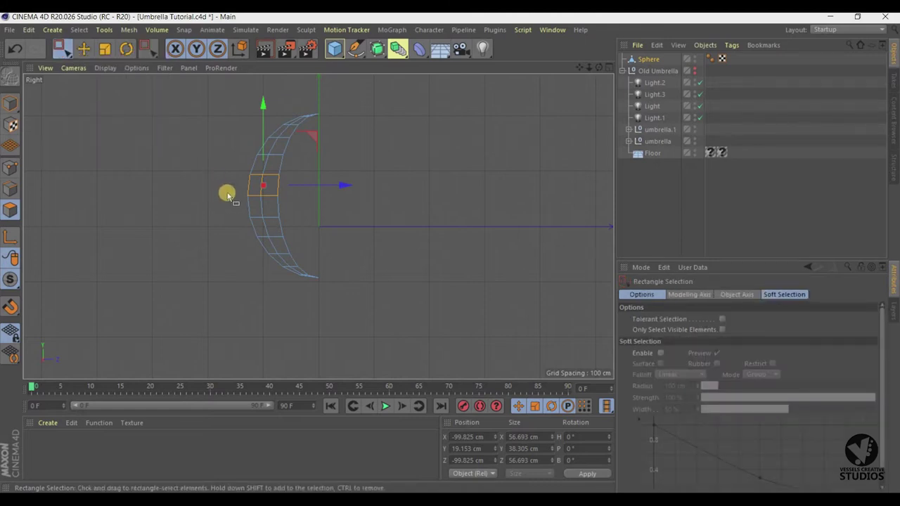
pyautogui.moveTo(227, 194); pyautogui.dragTo(353, 312)
pyautogui.moveTo(220, 166); pyautogui.dragTo(293, 219)
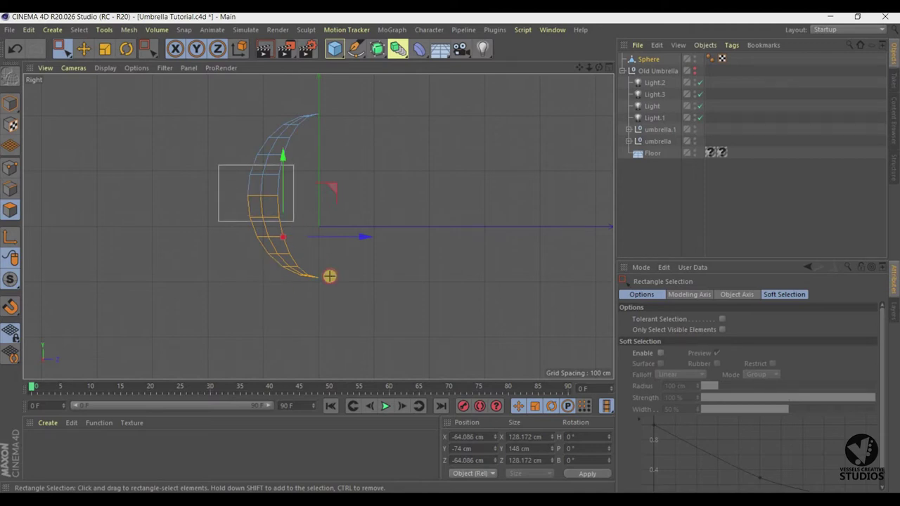
pyautogui.moveTo(330, 276); pyautogui.dragTo(338, 283)
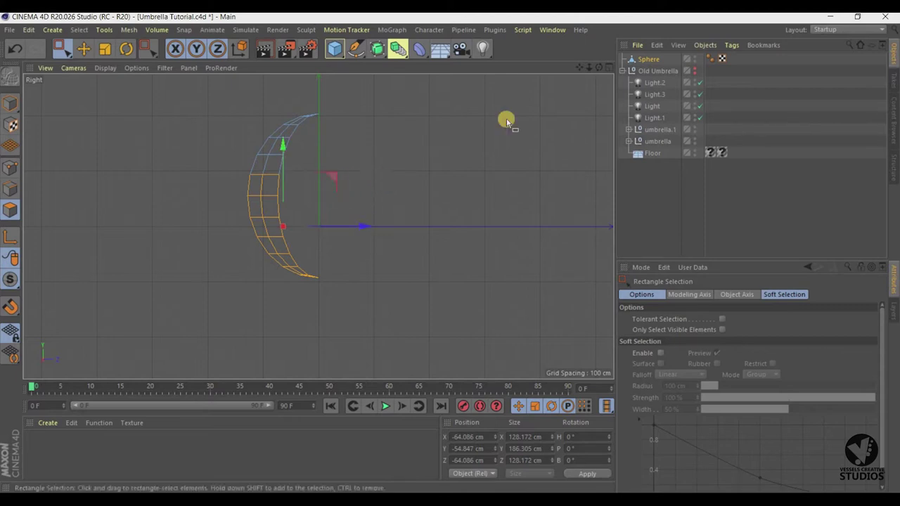
pyautogui.click(609, 68)
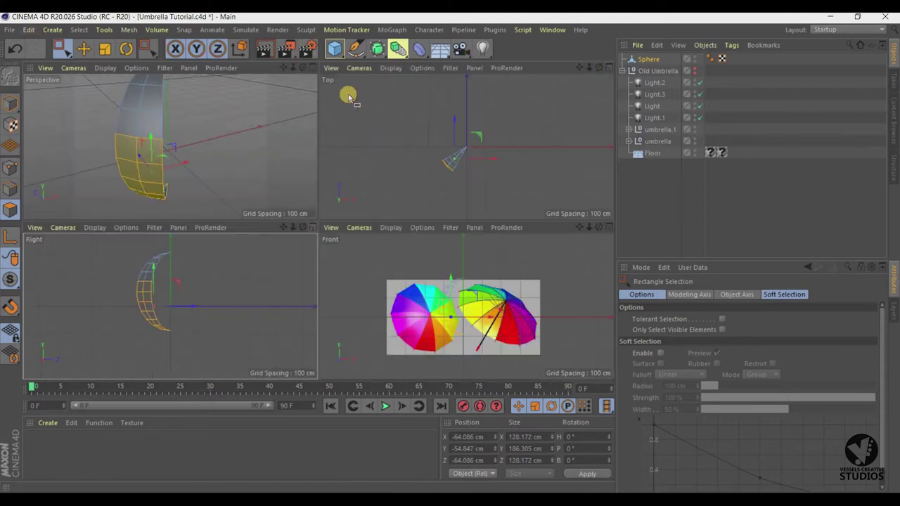
pyautogui.click(313, 68)
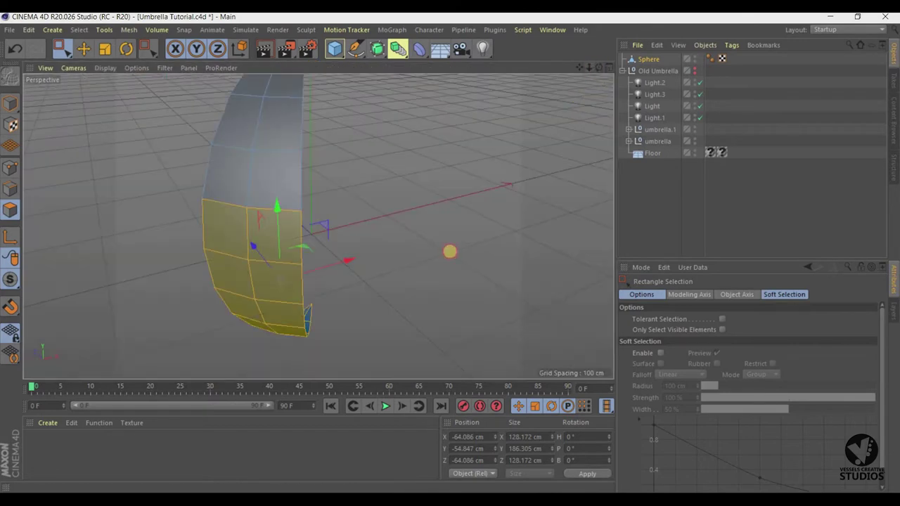
pyautogui.keyDown('alt'); pyautogui.moveTo(450, 252); pyautogui.dragTo(147, 68); pyautogui.keyUp('alt')
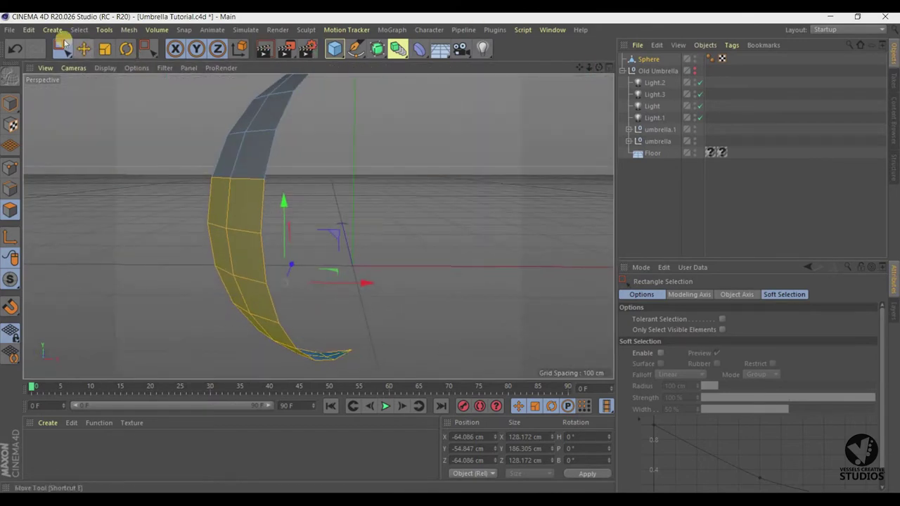
pyautogui.click(29, 31)
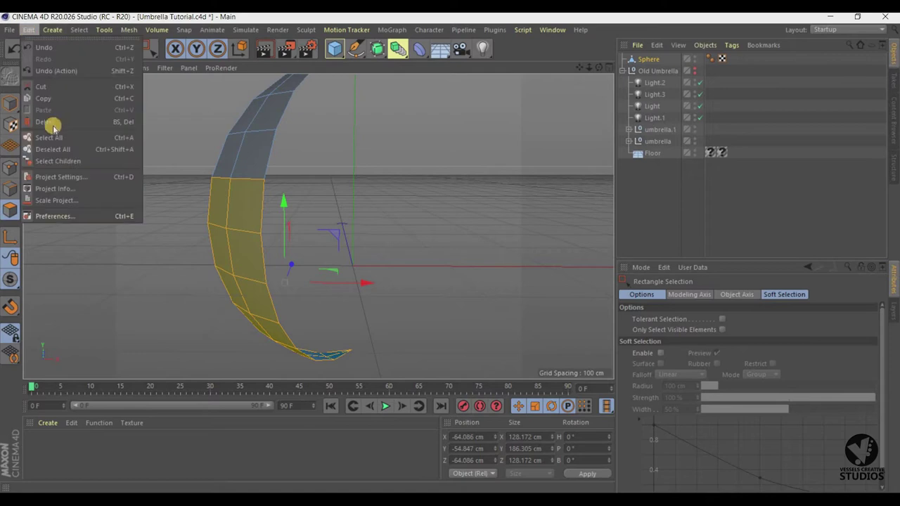
pyautogui.click(49, 124)
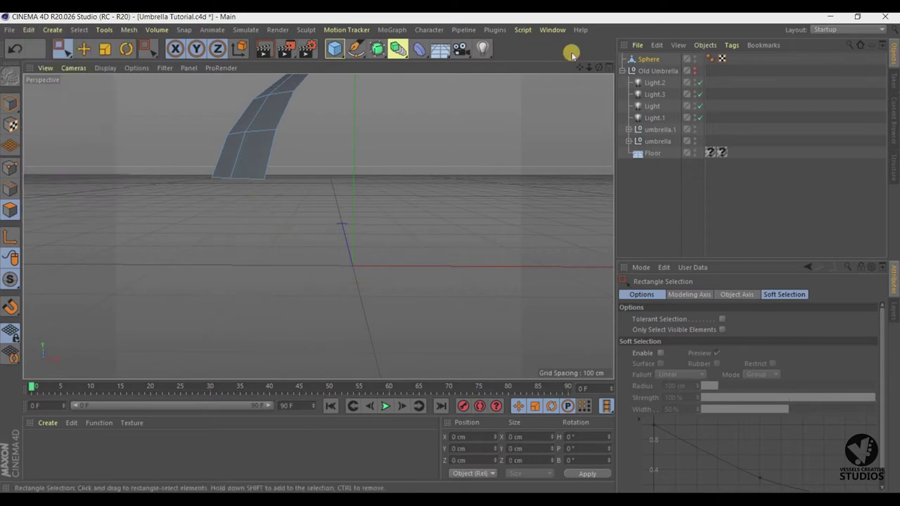
pyautogui.keyDown('alt'); pyautogui.moveTo(450, 256); pyautogui.dragTo(450, 251); pyautogui.keyUp('alt')
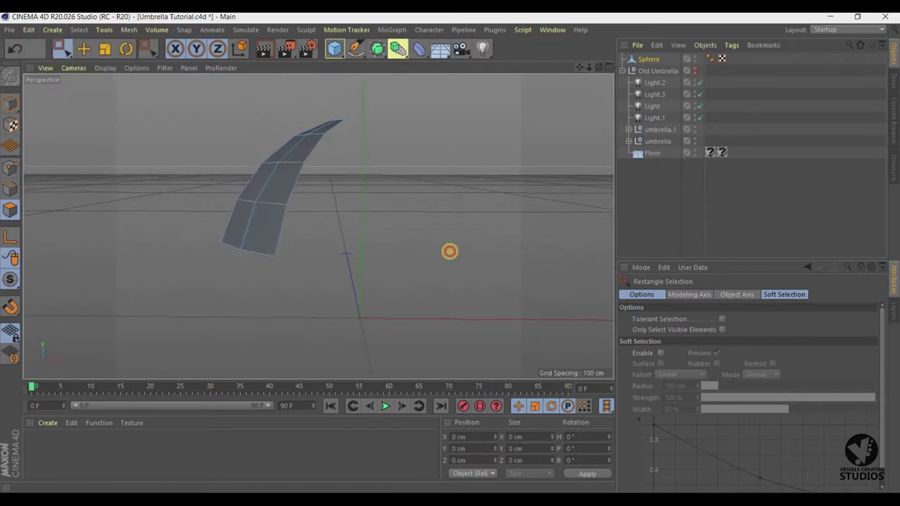
pyautogui.moveTo(595, 68); pyautogui.dragTo(595, 70)
pyautogui.keyDown('alt'); pyautogui.moveTo(453, 252); pyautogui.dragTo(448, 251); pyautogui.keyUp('alt')
pyautogui.moveTo(595, 68); pyautogui.dragTo(595, 70)
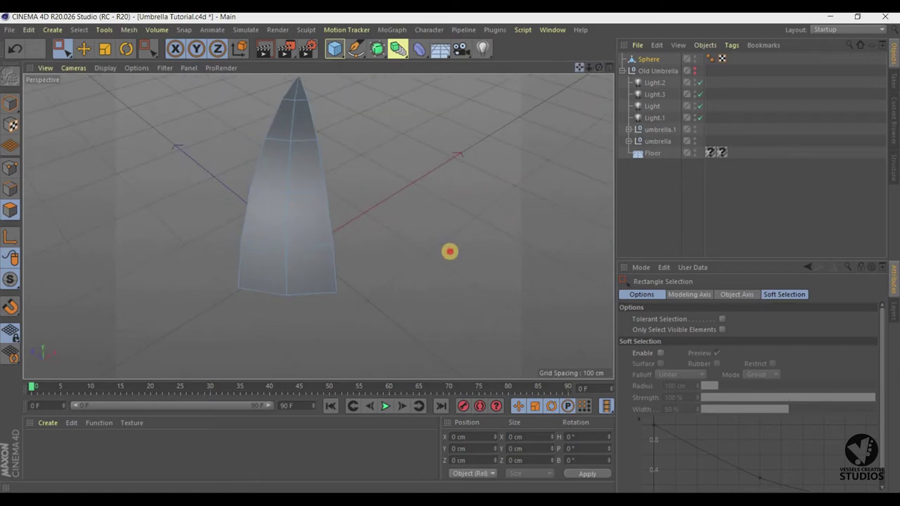
pyautogui.moveTo(597, 67); pyautogui.dragTo(450, 251)
pyautogui.moveTo(597, 68)
pyautogui.mouseDown()
pyautogui.moveTo(450, 251)
pyautogui.moveTo(403, 92)
pyautogui.mouseUp()
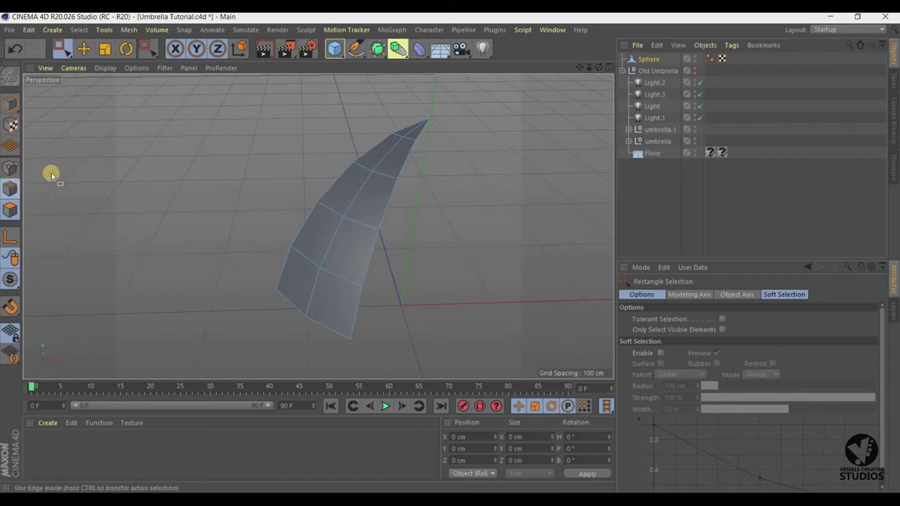
# With the Move tool active, select the edges running down the panel's middle.
pyautogui.click(83, 51)
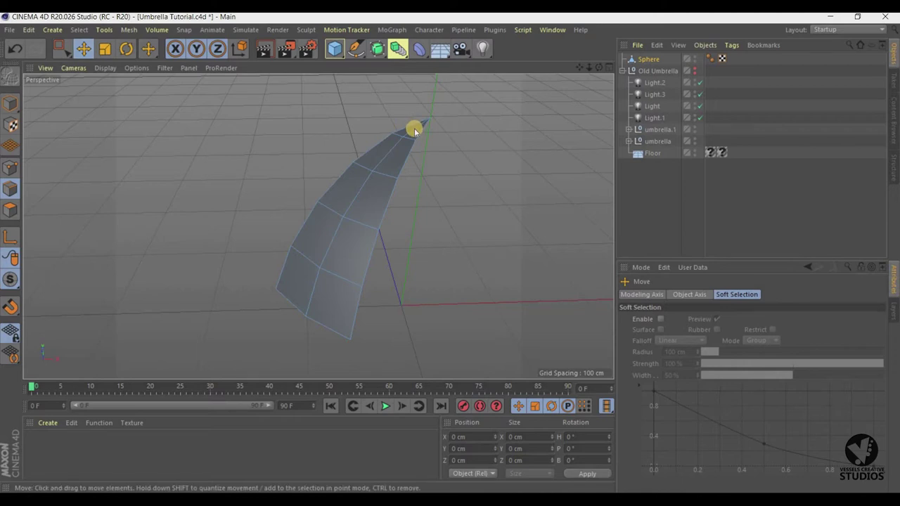
pyautogui.click(413, 130)
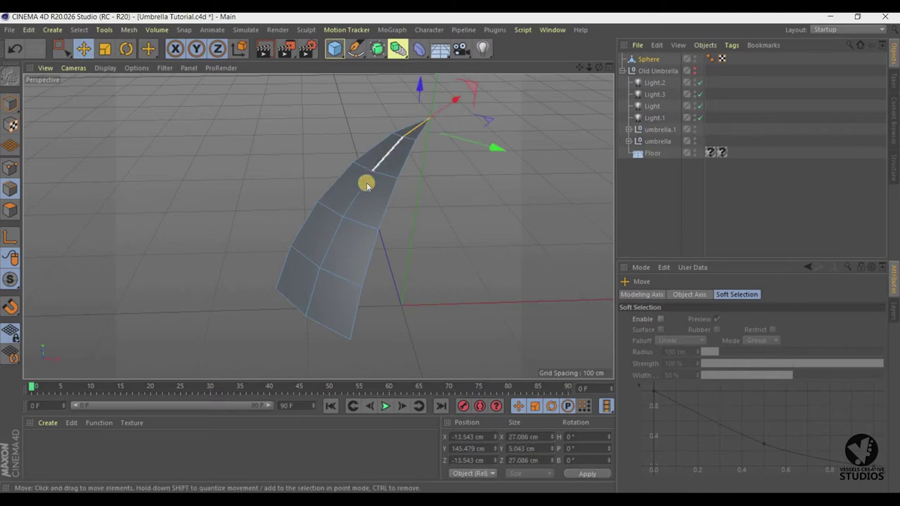
pyautogui.keyDown('shift'); pyautogui.click(365, 185); pyautogui.keyUp('shift')
pyautogui.keyDown('shift'); pyautogui.click(332, 246); pyautogui.keyUp('shift')
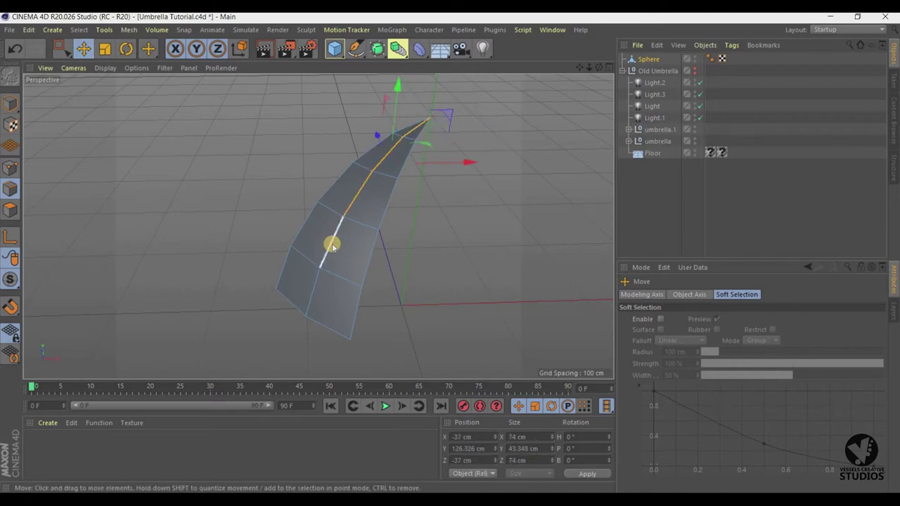
pyautogui.keyDown('shift'); pyautogui.click(310, 291); pyautogui.keyUp('shift')
pyautogui.keyDown('shift'); pyautogui.click(310, 290); pyautogui.keyUp('shift')
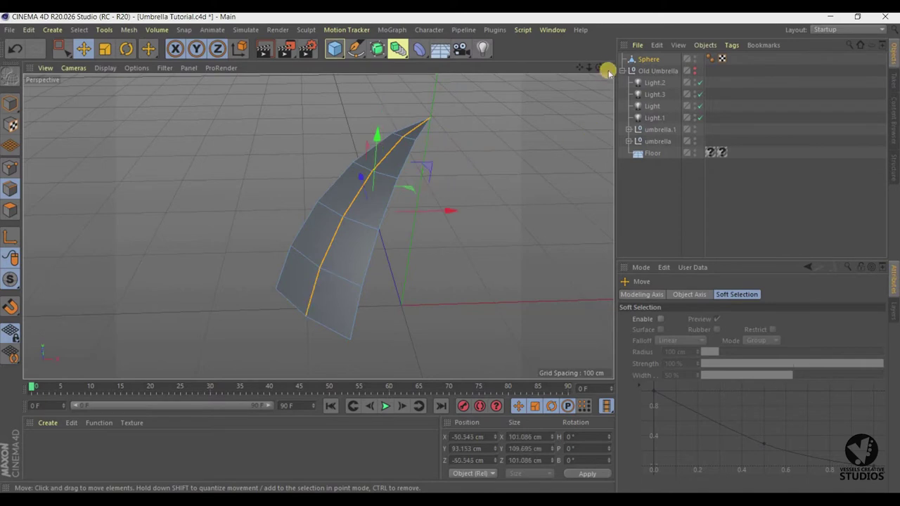
pyautogui.keyDown('alt'); pyautogui.moveTo(450, 251); pyautogui.dragTo(318, 226); pyautogui.keyUp('alt')
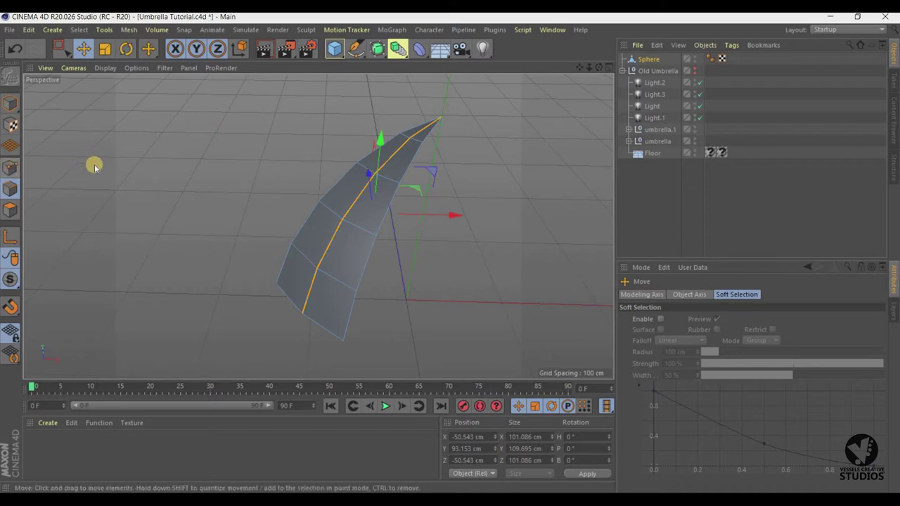
# In Points mode, select the four middle points and test-nudge them along X.
pyautogui.click(9, 167)
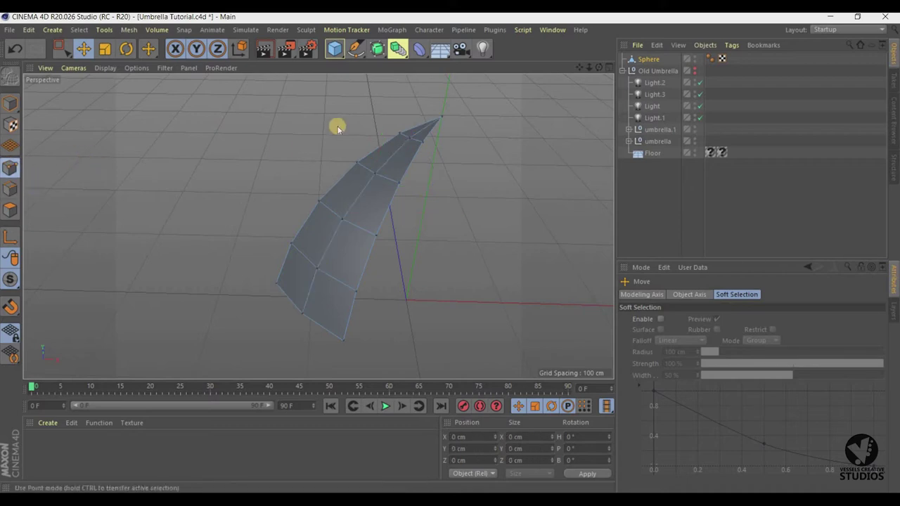
pyautogui.click(408, 139)
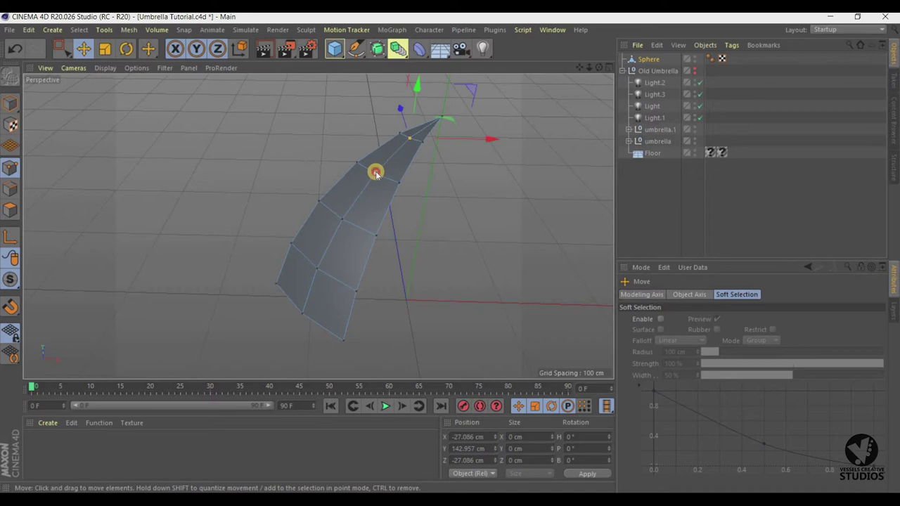
pyautogui.keyDown('shift'); pyautogui.click(375, 173); pyautogui.keyUp('shift')
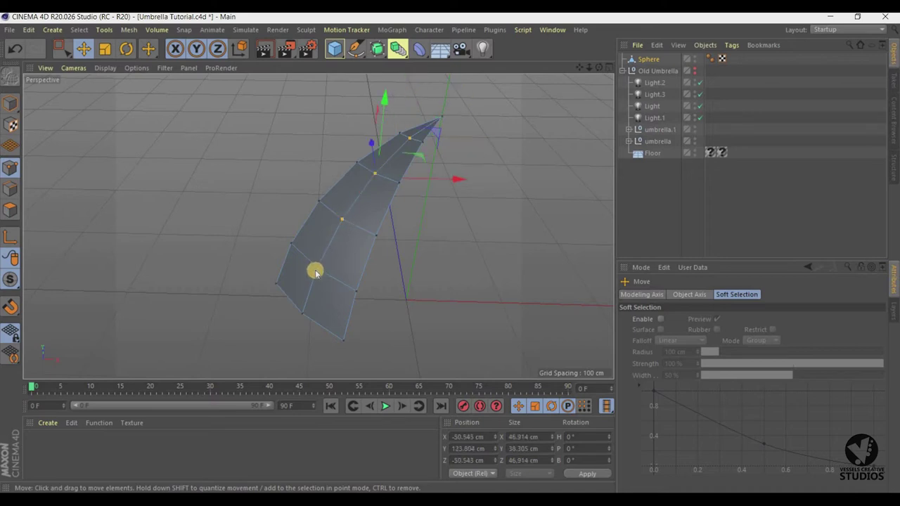
pyautogui.keyDown('shift'); pyautogui.click(302, 314); pyautogui.keyUp('shift')
pyautogui.keyDown('shift'); pyautogui.click(317, 271); pyautogui.keyUp('shift')
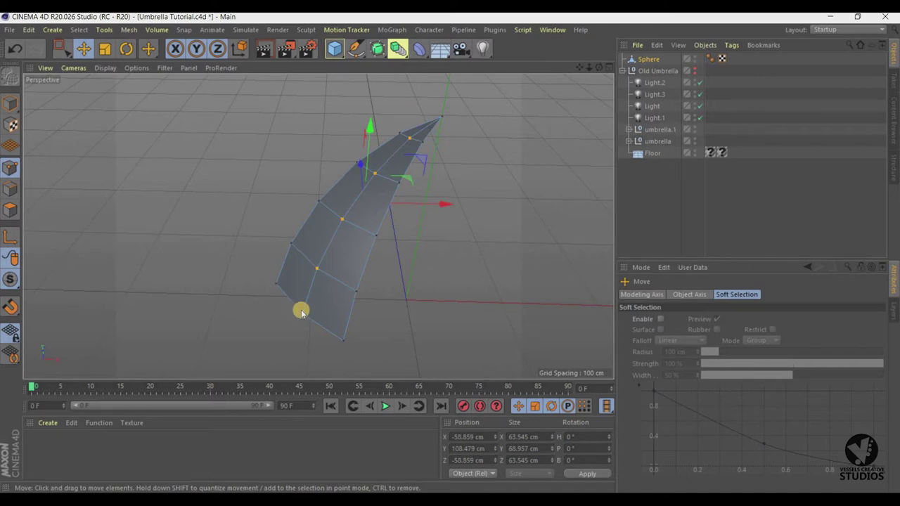
pyautogui.moveTo(598, 67)
pyautogui.mouseDown()
pyautogui.moveTo(451, 251)
pyautogui.moveTo(474, 247)
pyautogui.mouseUp()
pyautogui.moveTo(429, 266); pyautogui.dragTo(438, 270)
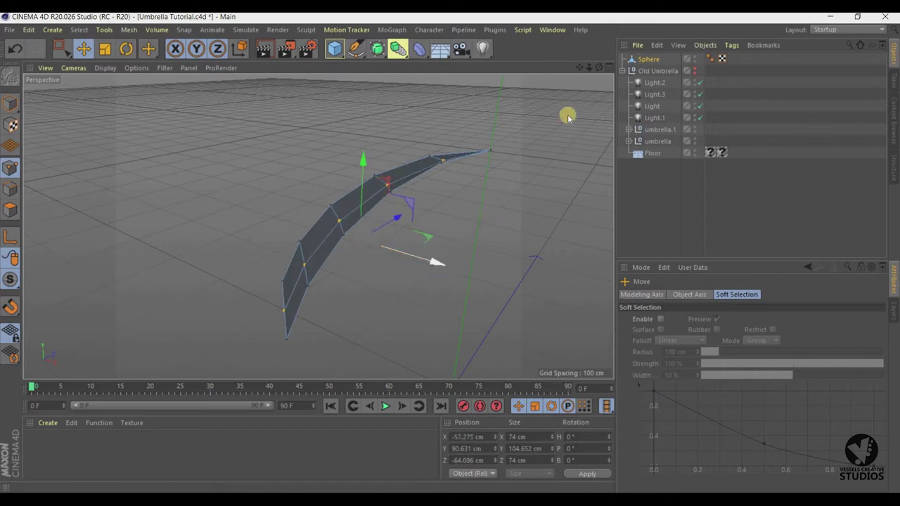
pyautogui.keyDown('alt'); pyautogui.moveTo(422, 239); pyautogui.dragTo(318, 226); pyautogui.keyUp('alt')
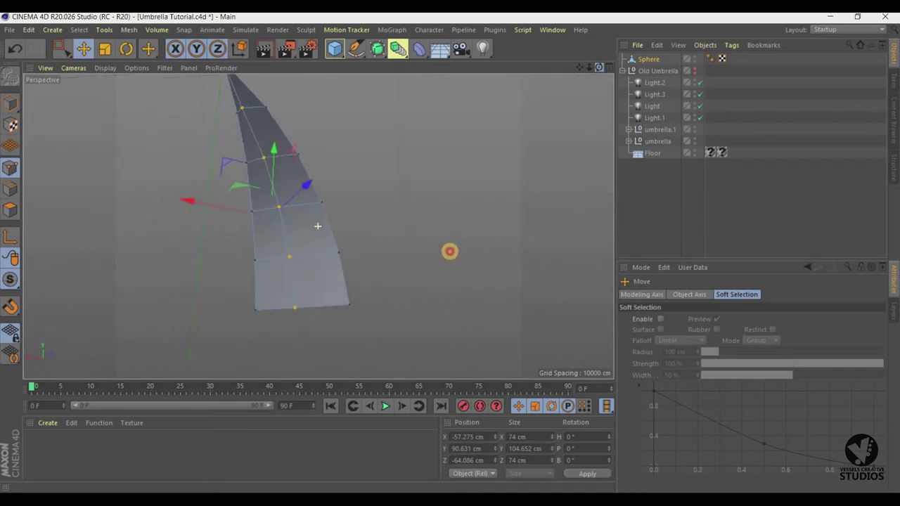
# Undo the test shift and enable Axis mode for the selected middle points.
pyautogui.click(11, 53)
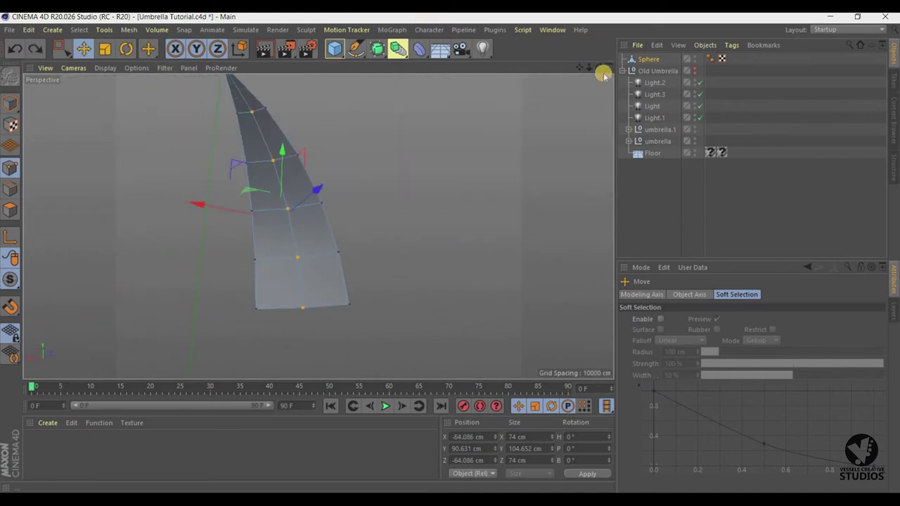
pyautogui.keyDown('alt'); pyautogui.moveTo(451, 251); pyautogui.dragTo(450, 251); pyautogui.keyUp('alt')
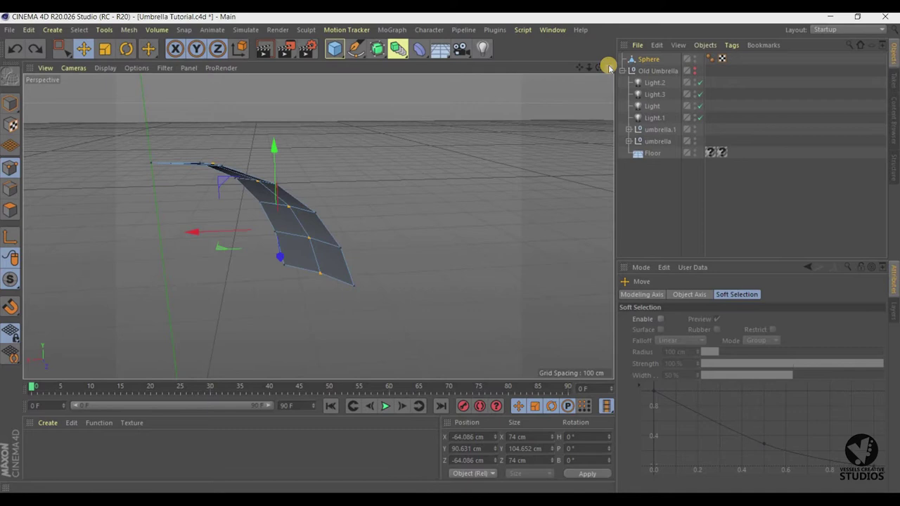
pyautogui.click(610, 67)
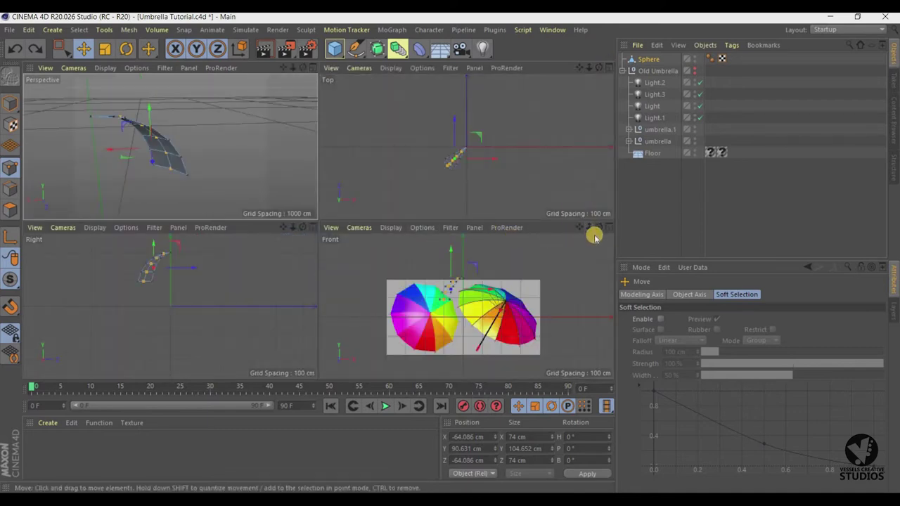
pyautogui.click(313, 68)
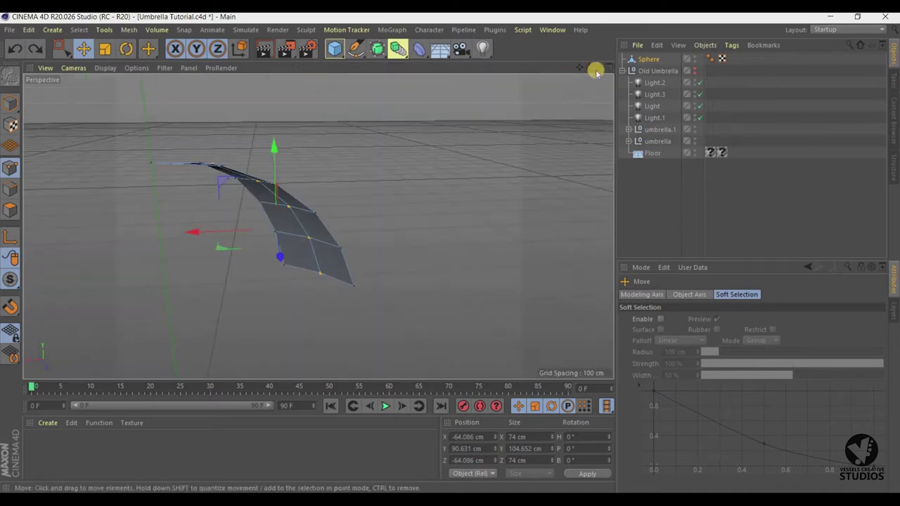
pyautogui.keyDown('alt'); pyautogui.moveTo(449, 251); pyautogui.dragTo(317, 226); pyautogui.keyUp('alt')
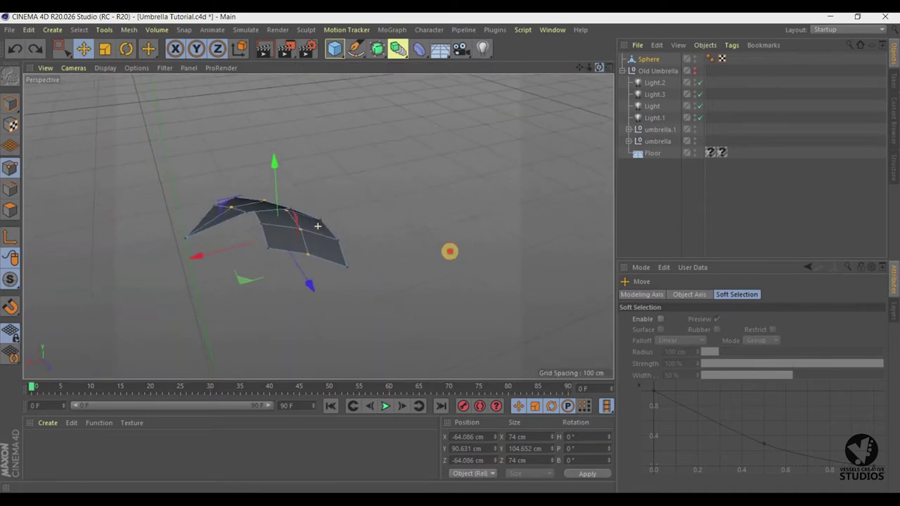
pyautogui.keyDown('alt'); pyautogui.moveTo(450, 251); pyautogui.dragTo(450, 251); pyautogui.keyUp('alt')
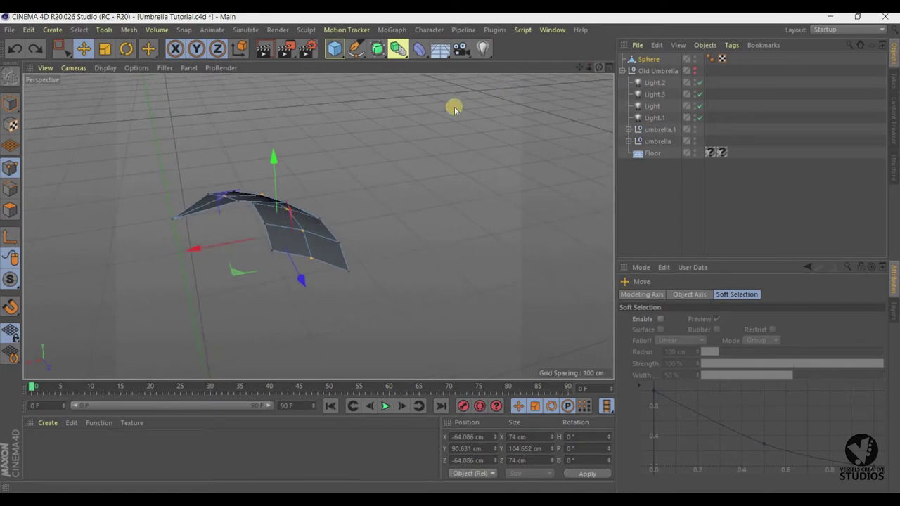
pyautogui.click(9, 237)
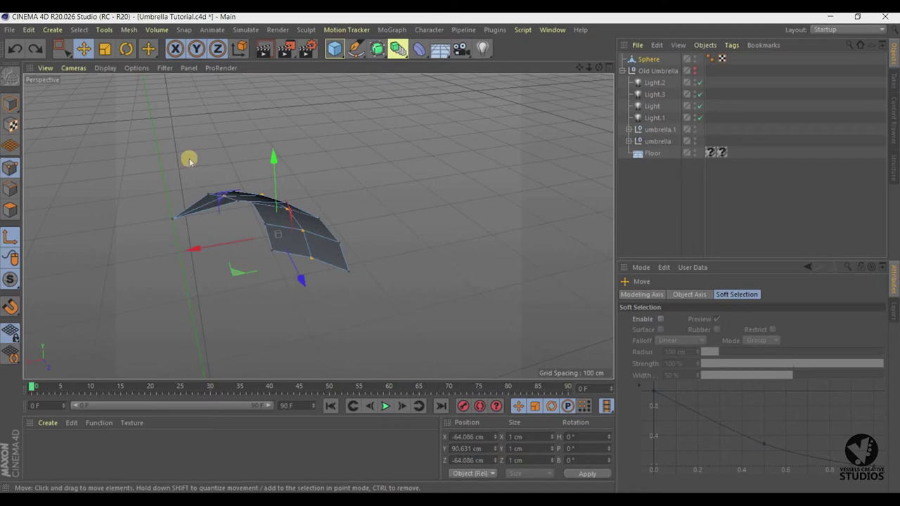
# Rotate the points' axis about -9.5° and -10.7° in pitch, heading to about 312.8°.
pyautogui.click(128, 54)
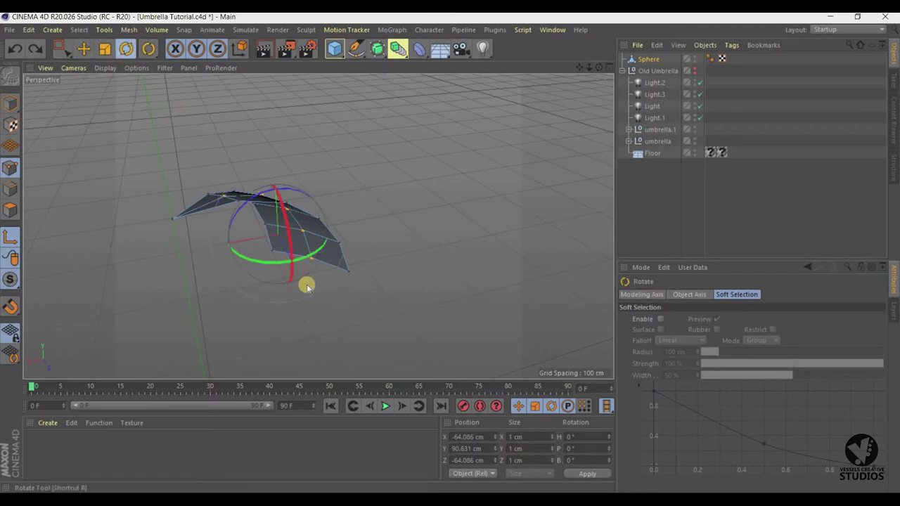
pyautogui.moveTo(291, 261); pyautogui.dragTo(256, 263)
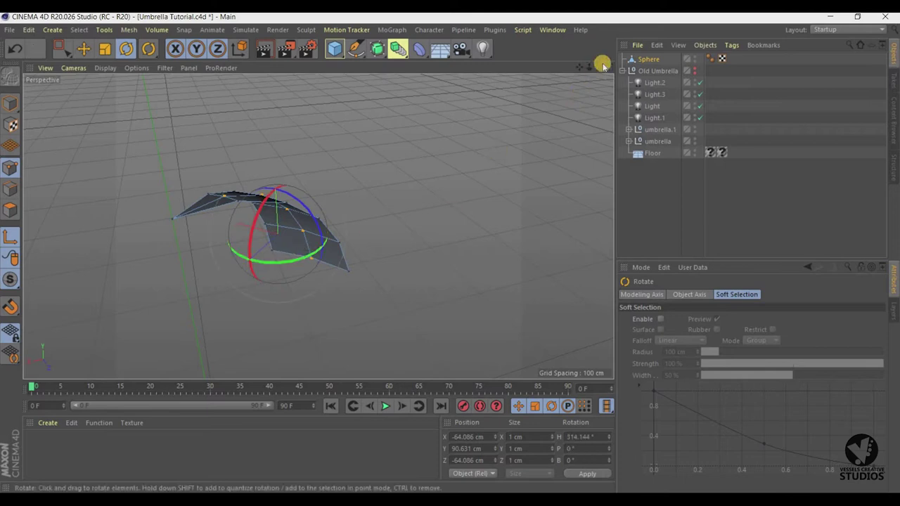
pyautogui.keyDown('alt'); pyautogui.moveTo(450, 251); pyautogui.dragTo(418, 281); pyautogui.keyUp('alt')
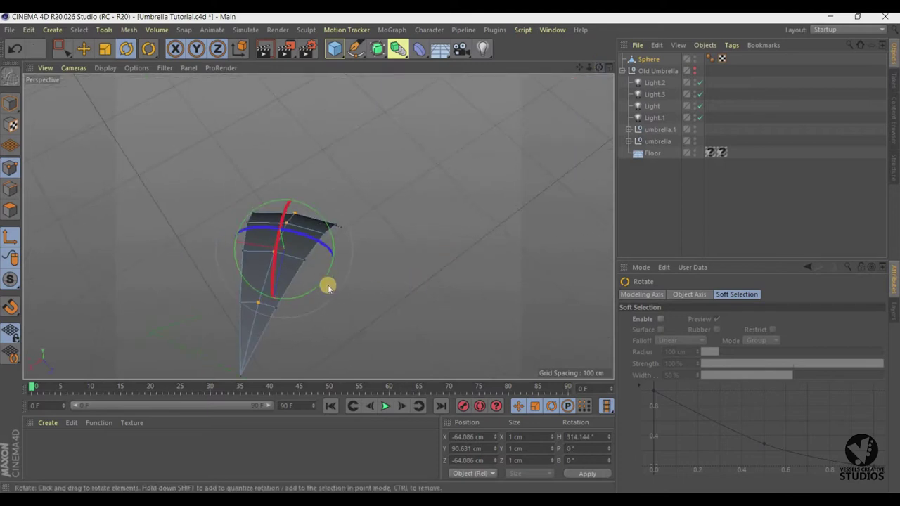
pyautogui.moveTo(320, 284); pyautogui.dragTo(311, 288)
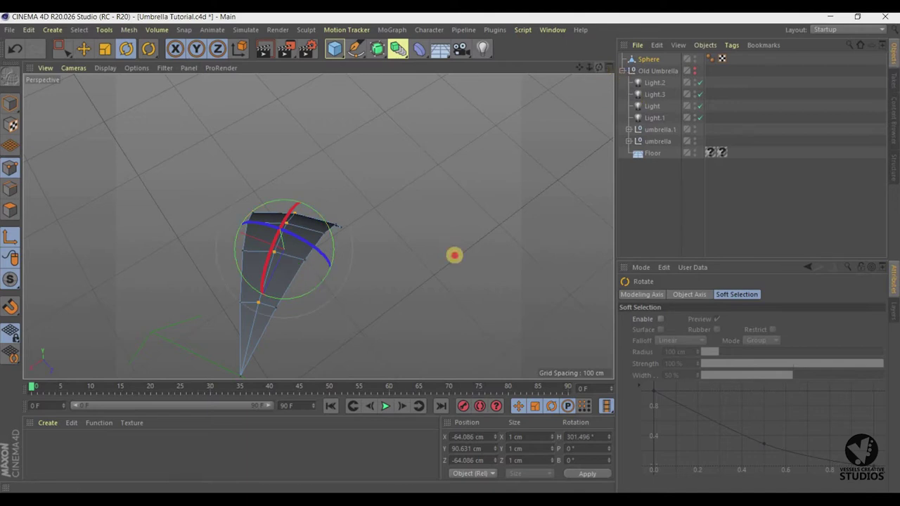
pyautogui.keyDown('alt'); pyautogui.moveTo(454, 255); pyautogui.dragTo(450, 251); pyautogui.keyUp('alt')
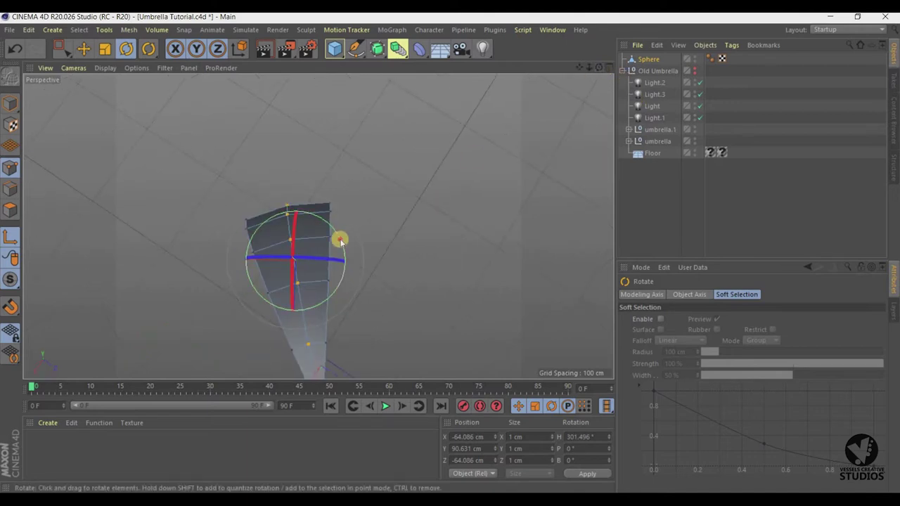
pyautogui.moveTo(340, 240); pyautogui.dragTo(342, 228)
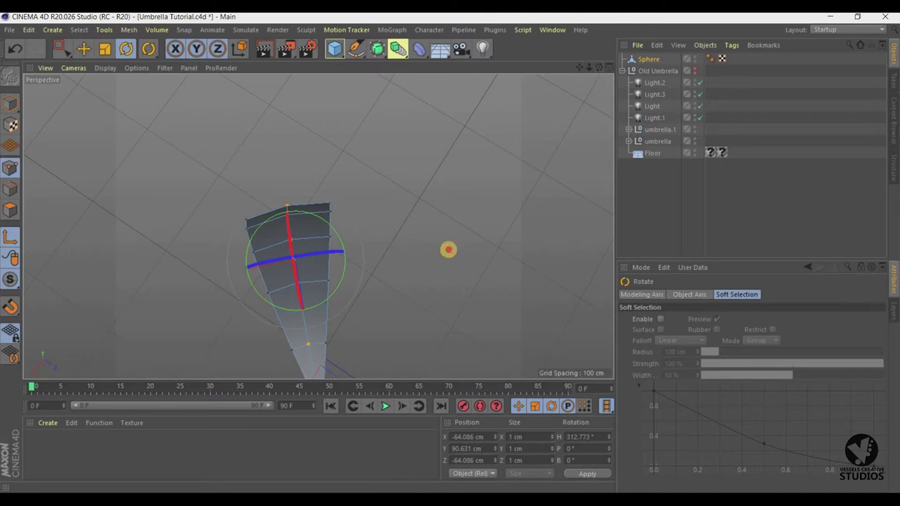
pyautogui.keyDown('alt'); pyautogui.moveTo(451, 251); pyautogui.dragTo(315, 129); pyautogui.keyUp('alt')
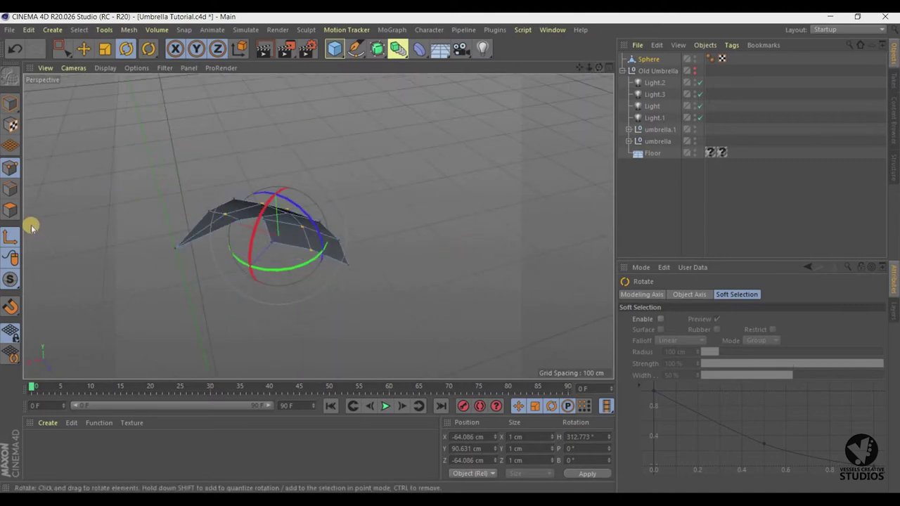
# Undo a 2.6 cm Z nudge of the points, reselect Points mode and toggle axis modification.
pyautogui.click(83, 48)
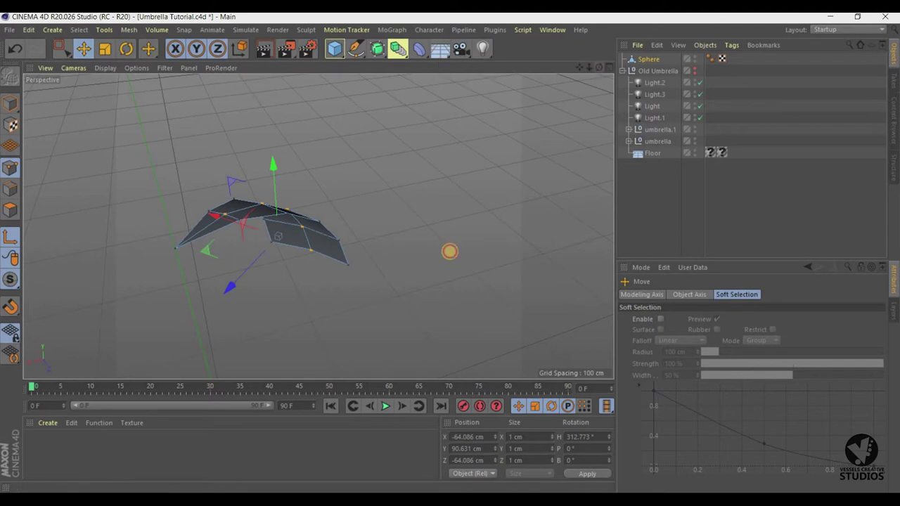
pyautogui.keyDown('alt'); pyautogui.moveTo(448, 251); pyautogui.dragTo(432, 163); pyautogui.keyUp('alt')
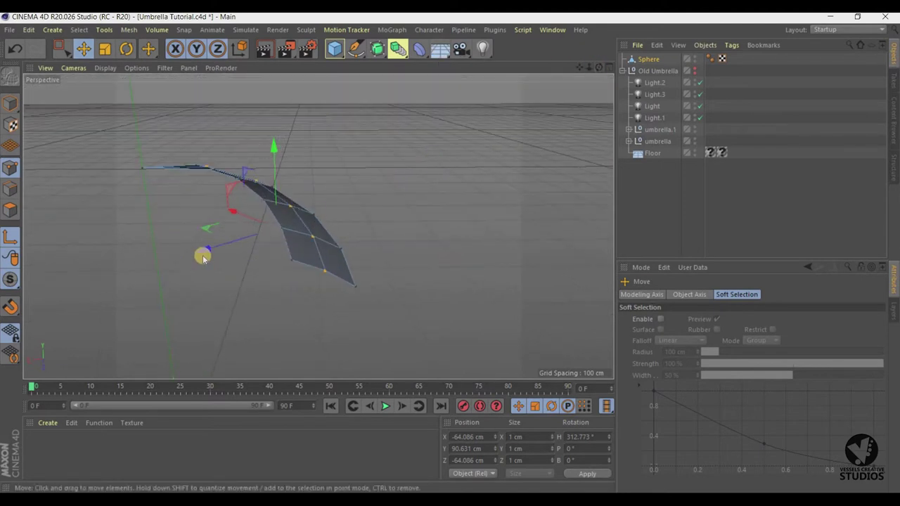
pyautogui.moveTo(202, 259); pyautogui.dragTo(201, 260)
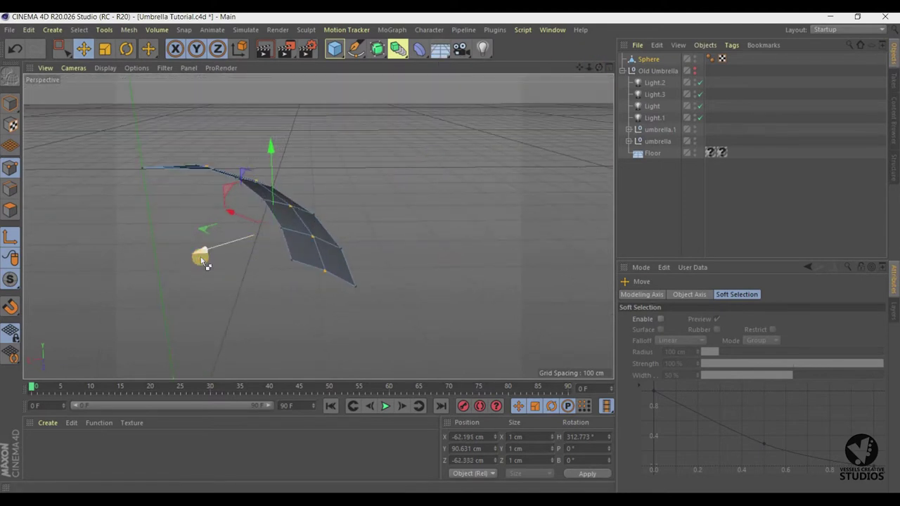
pyautogui.hotkey('ctrl', 'z')
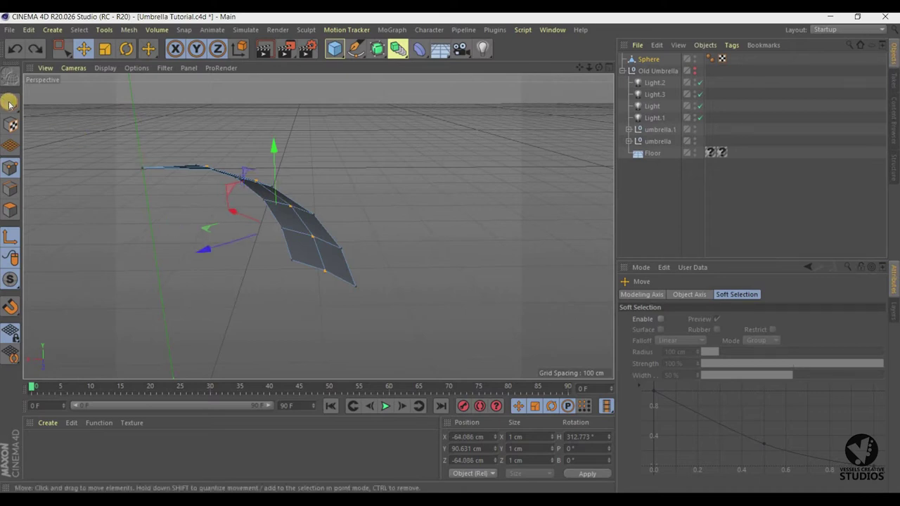
pyautogui.click(9, 104)
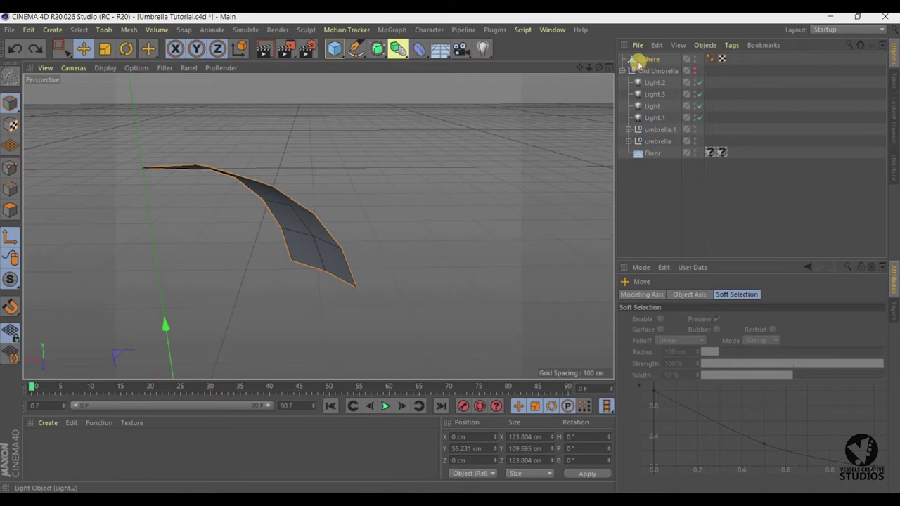
pyautogui.click(9, 167)
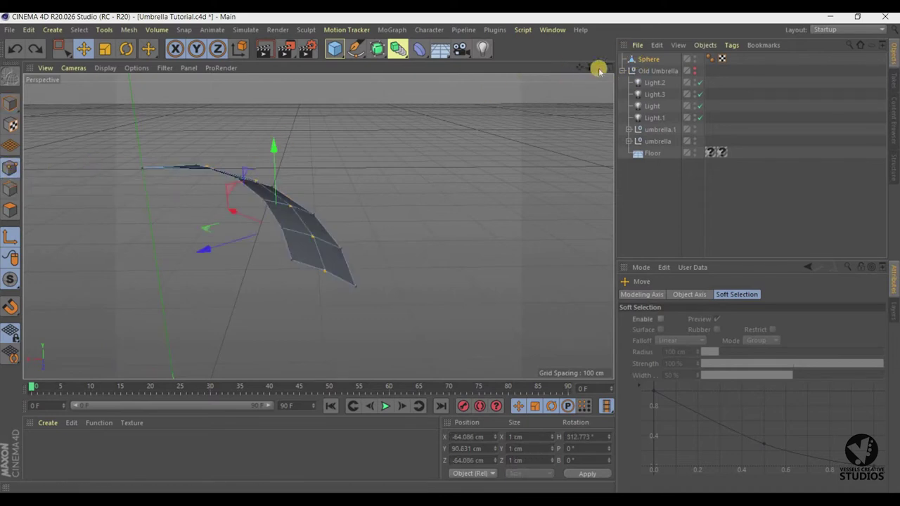
pyautogui.moveTo(598, 70); pyautogui.dragTo(598, 68)
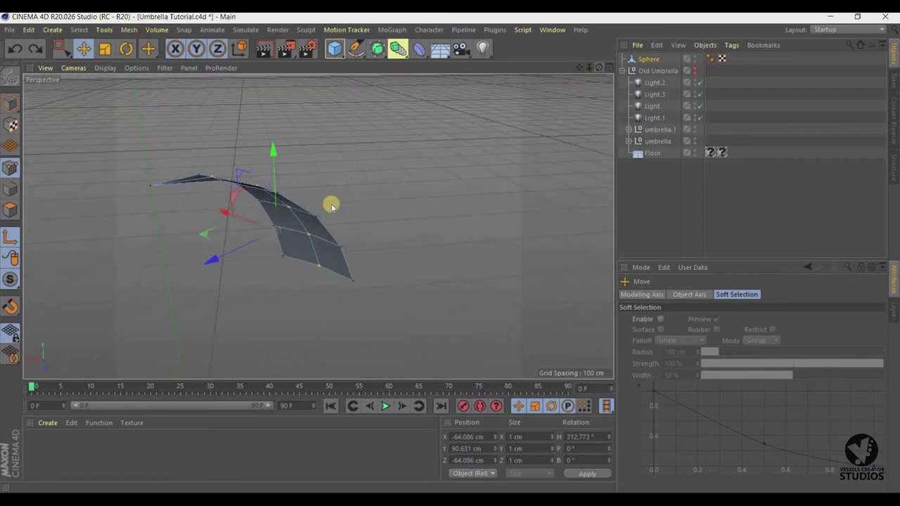
pyautogui.click(11, 237)
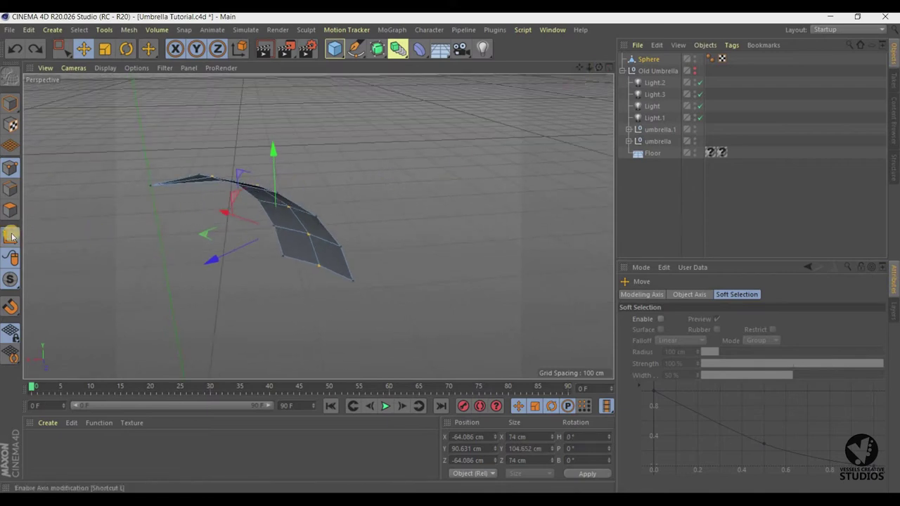
pyautogui.click(9, 239)
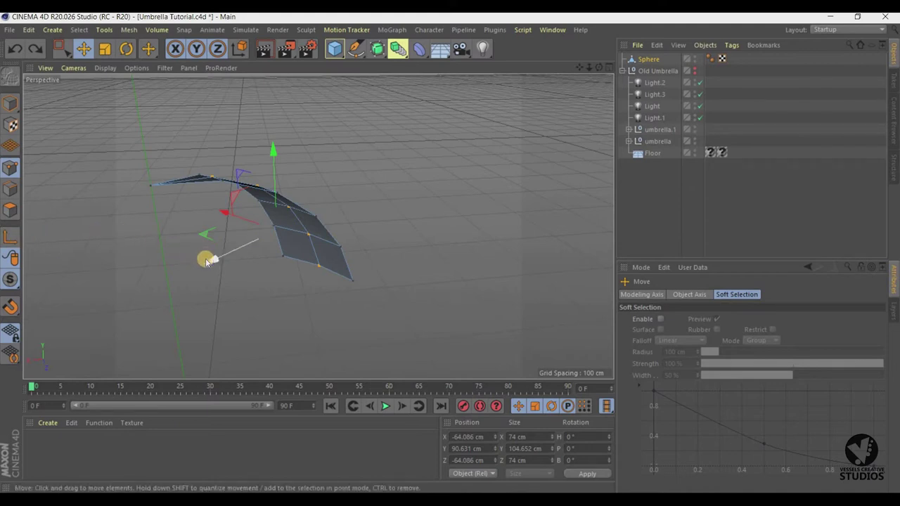
# Nudge the middle points along X, Z and Y to X -58.974, Y 87.901, Z -57.507 cm.
pyautogui.moveTo(208, 272); pyautogui.dragTo(206, 274)
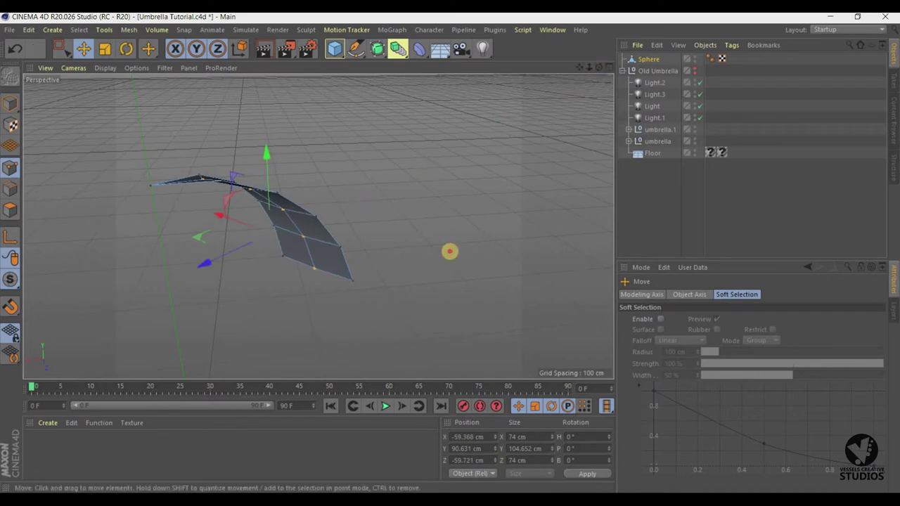
pyautogui.keyDown('alt'); pyautogui.moveTo(450, 251); pyautogui.dragTo(387, 131); pyautogui.keyUp('alt')
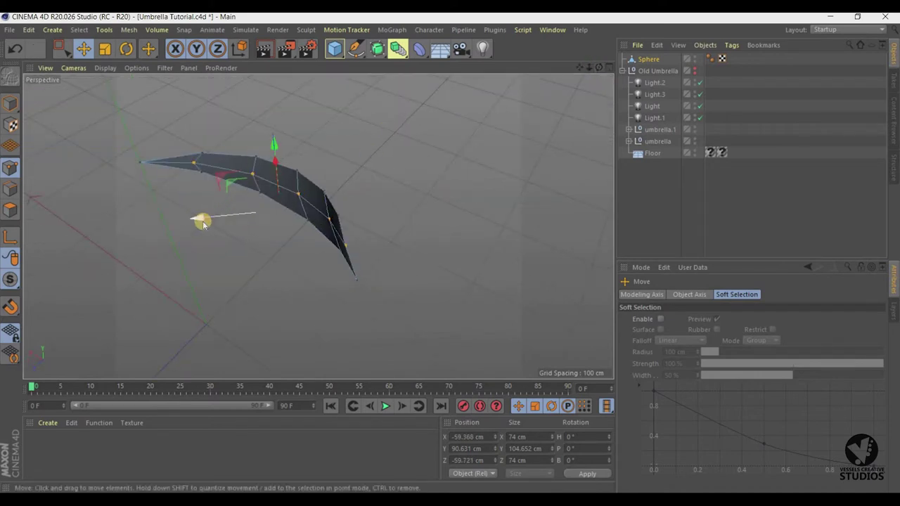
pyautogui.moveTo(201, 223); pyautogui.dragTo(272, 180)
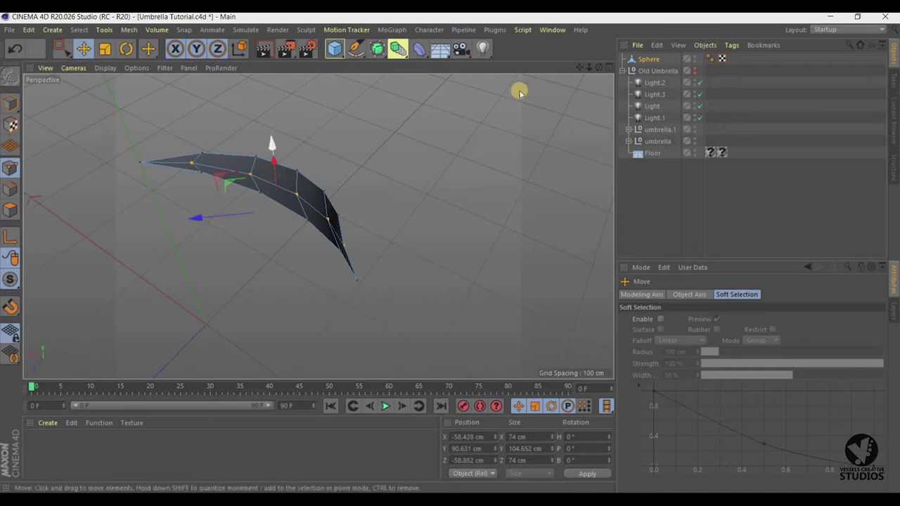
pyautogui.keyDown('alt'); pyautogui.moveTo(450, 251); pyautogui.dragTo(402, 120); pyautogui.keyUp('alt')
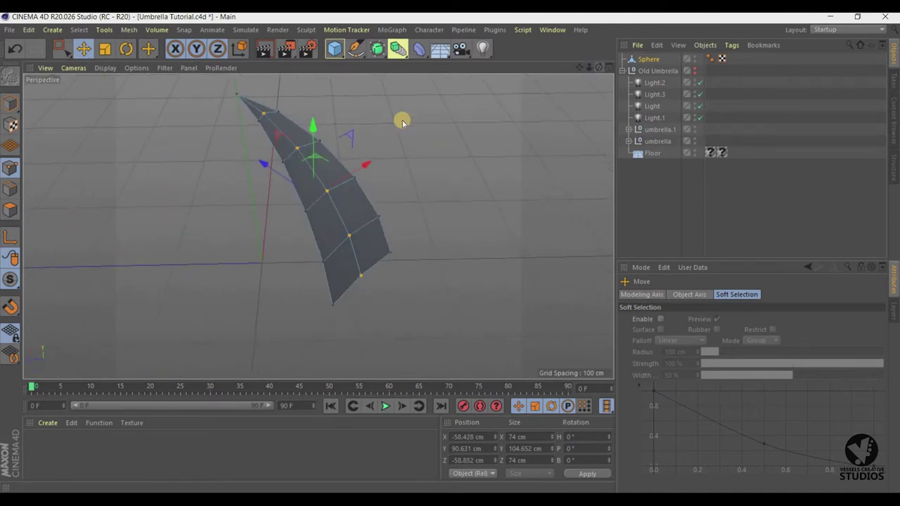
pyautogui.moveTo(314, 129); pyautogui.dragTo(314, 130)
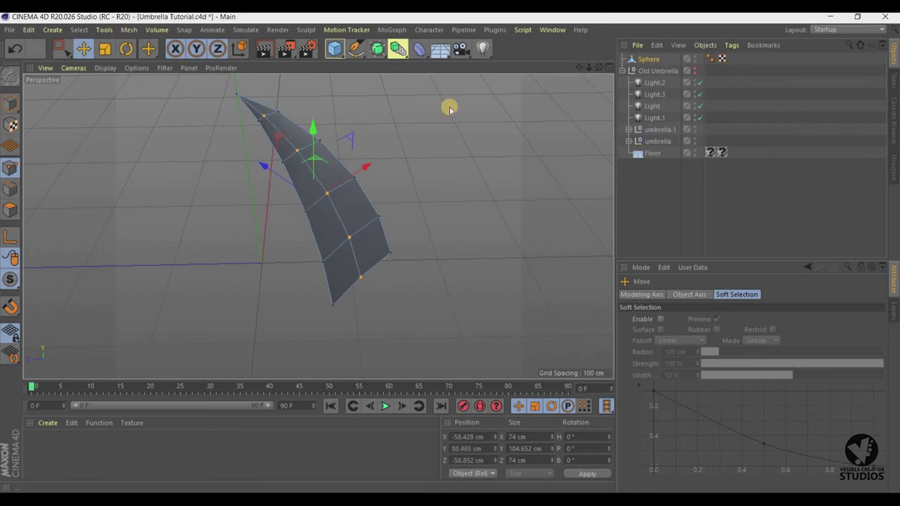
pyautogui.moveTo(315, 134); pyautogui.dragTo(347, 131)
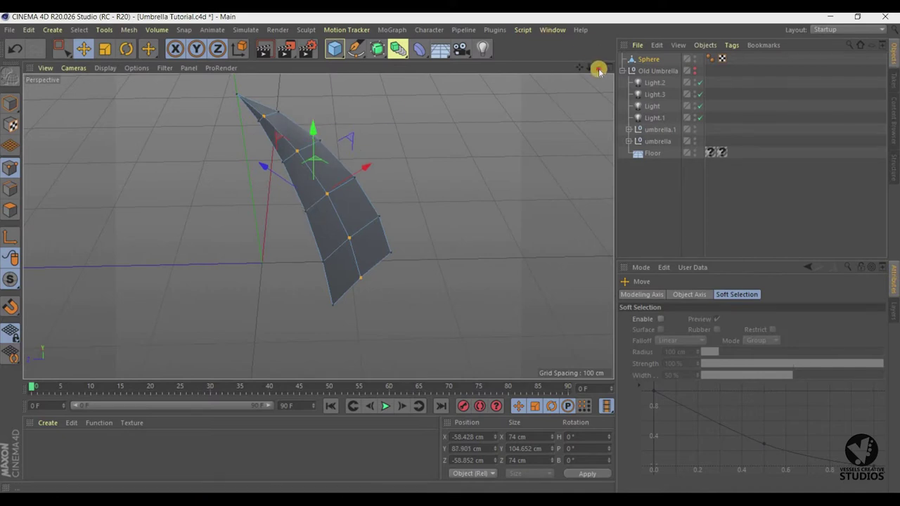
pyautogui.moveTo(450, 251)
pyautogui.keyDown('alt'); pyautogui.mouseDown()
pyautogui.moveTo(261, 215)
pyautogui.moveTo(221, 219)
pyautogui.mouseUp(); pyautogui.keyUp('alt')
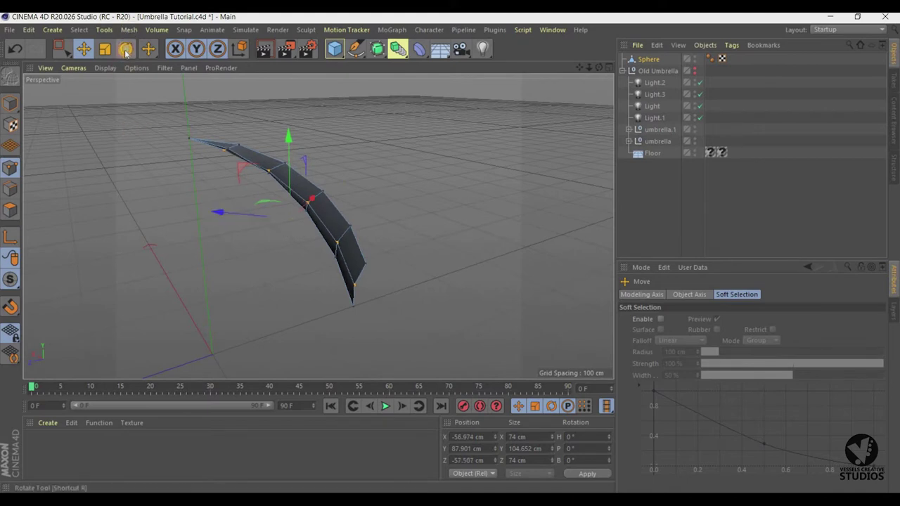
# Rotate the middle points by about 0.3° and 0.6°, then nudge them 0.597 cm along X.
pyautogui.click(126, 50)
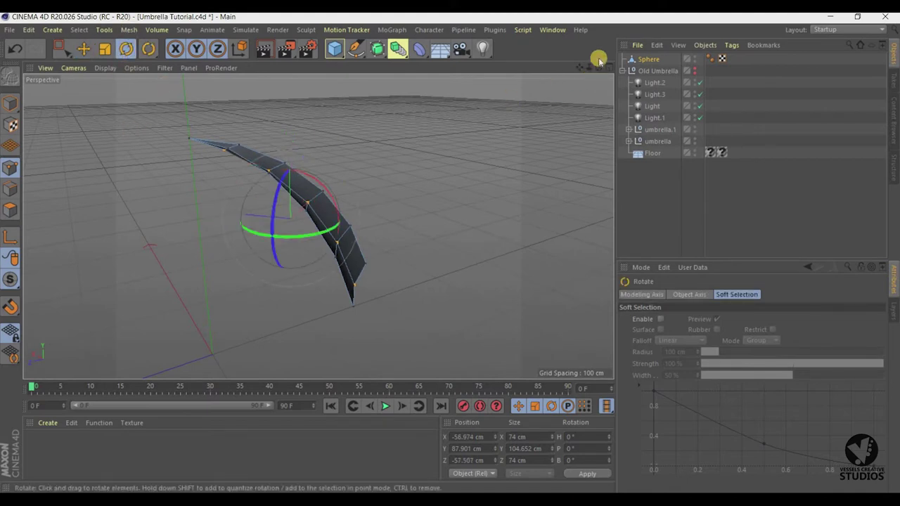
pyautogui.keyDown('alt'); pyautogui.moveTo(450, 251); pyautogui.dragTo(332, 190); pyautogui.keyUp('alt')
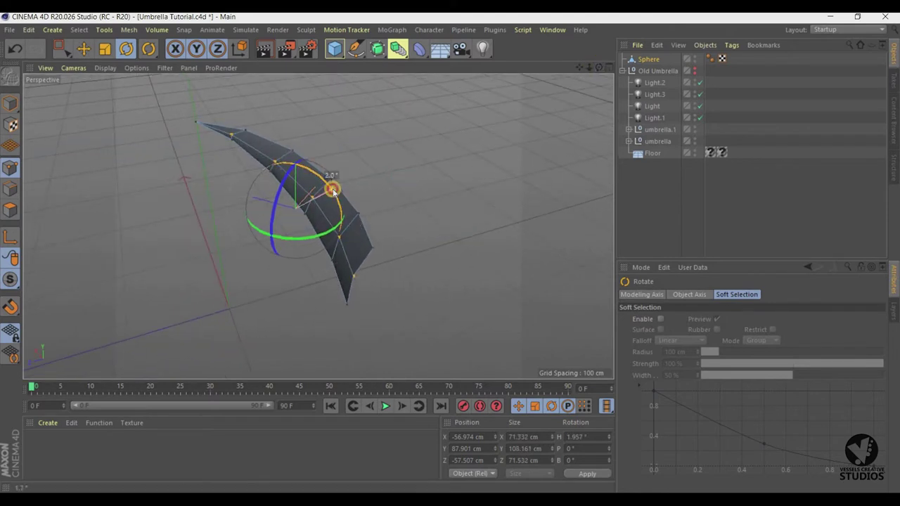
pyautogui.moveTo(334, 190); pyautogui.dragTo(331, 187)
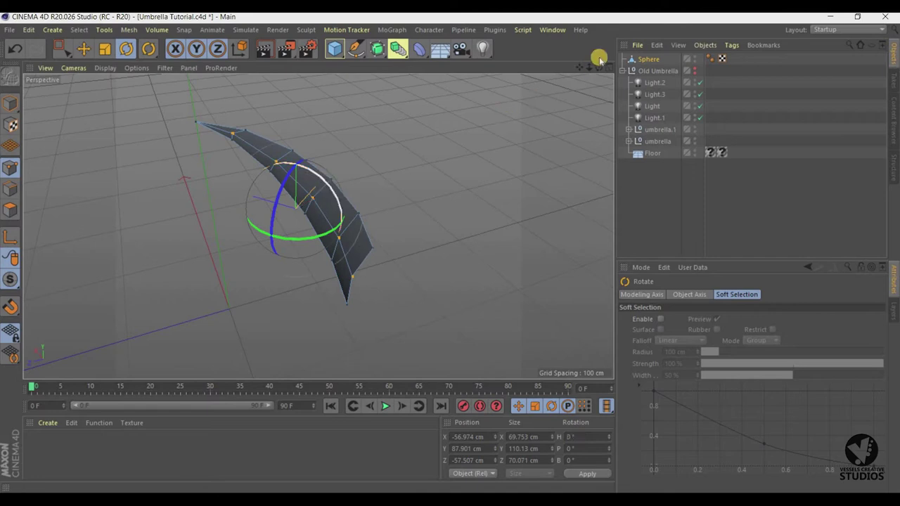
pyautogui.moveTo(589, 68); pyautogui.dragTo(580, 70)
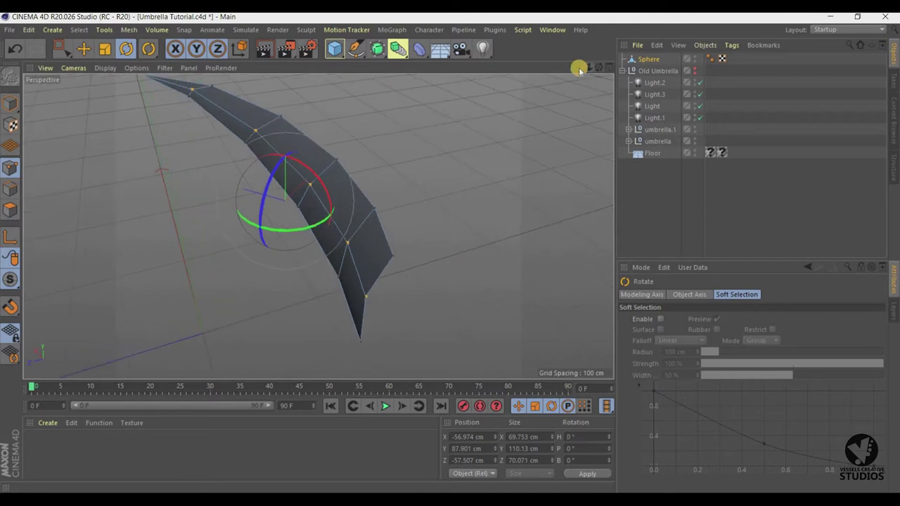
pyautogui.keyDown('alt'); pyautogui.moveTo(449, 251); pyautogui.dragTo(537, 104); pyautogui.keyUp('alt')
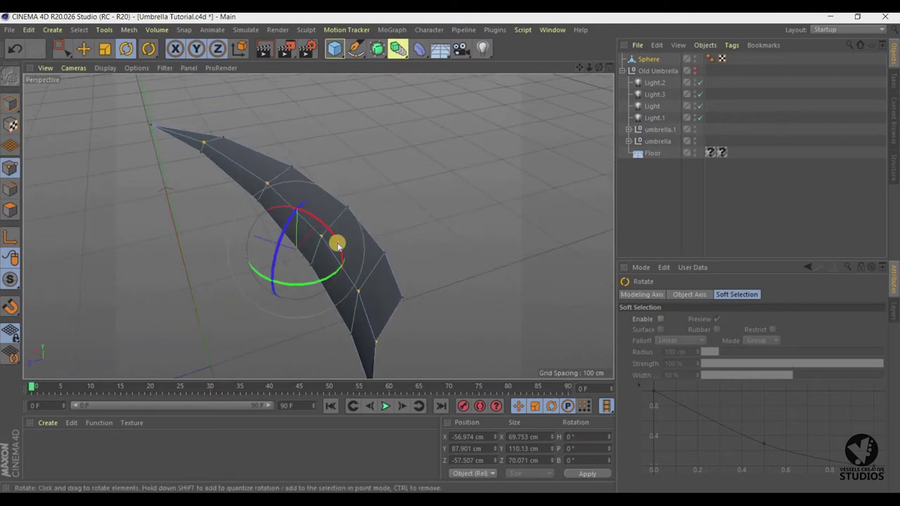
pyautogui.moveTo(338, 245); pyautogui.dragTo(337, 242)
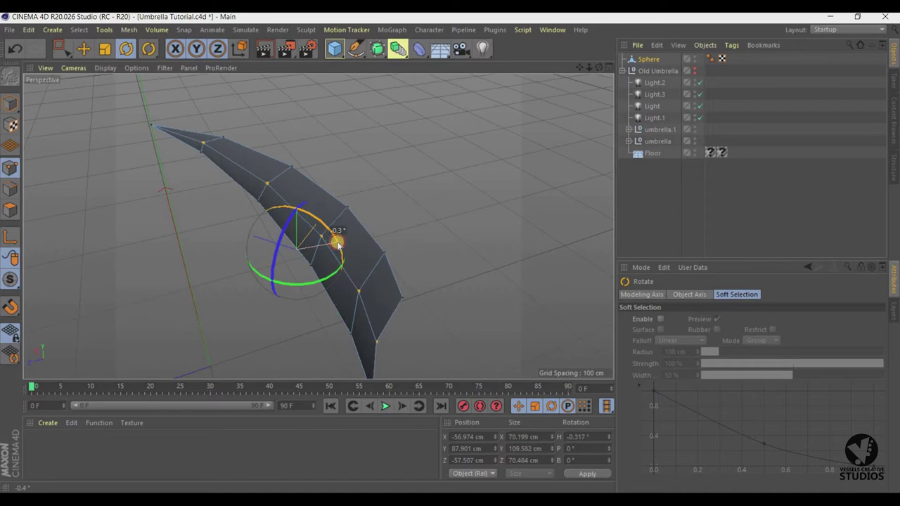
pyautogui.moveTo(338, 243); pyautogui.dragTo(339, 243)
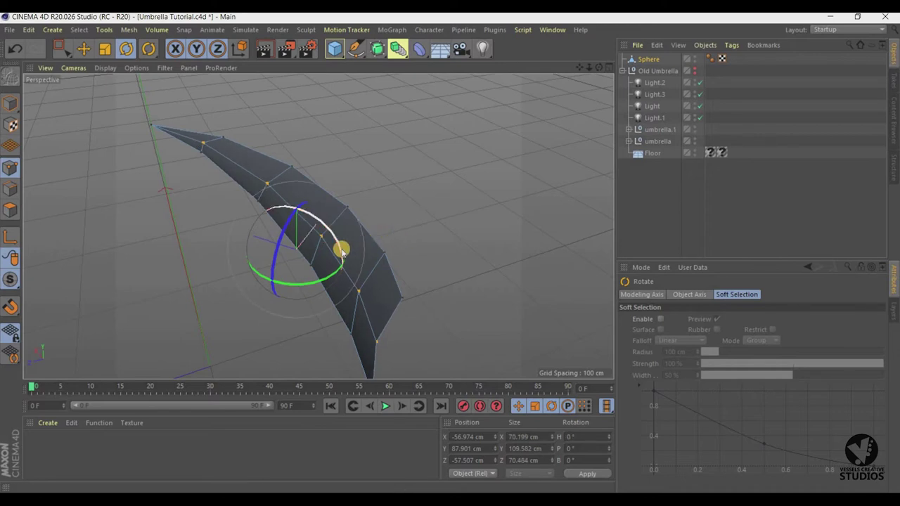
pyautogui.moveTo(341, 252); pyautogui.dragTo(340, 252)
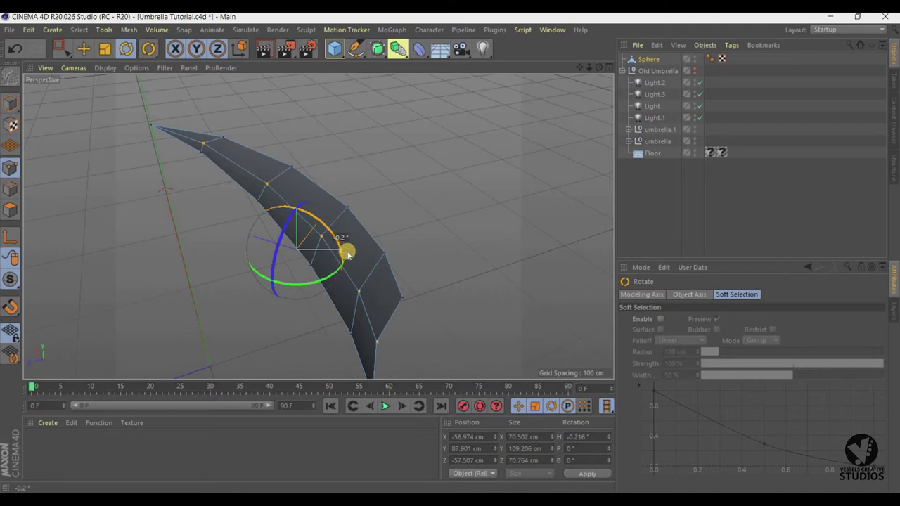
pyautogui.moveTo(347, 254); pyautogui.dragTo(348, 254)
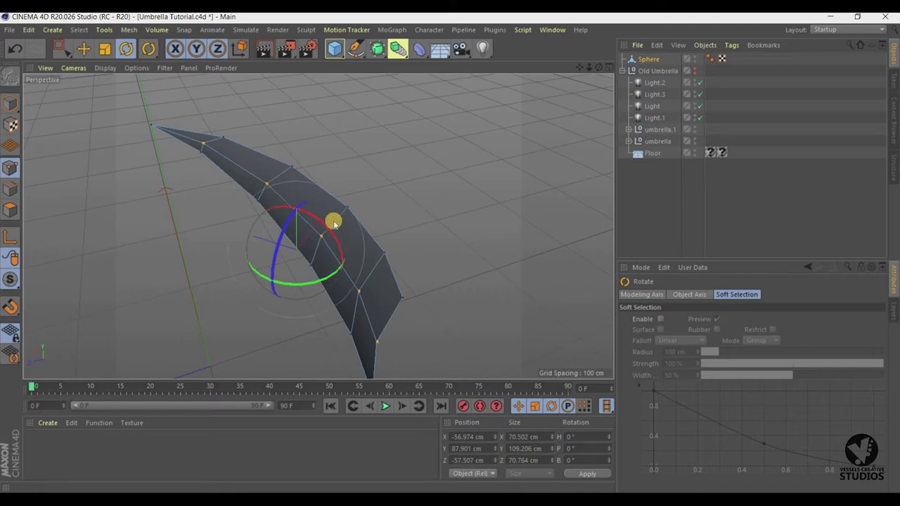
pyautogui.click(84, 48)
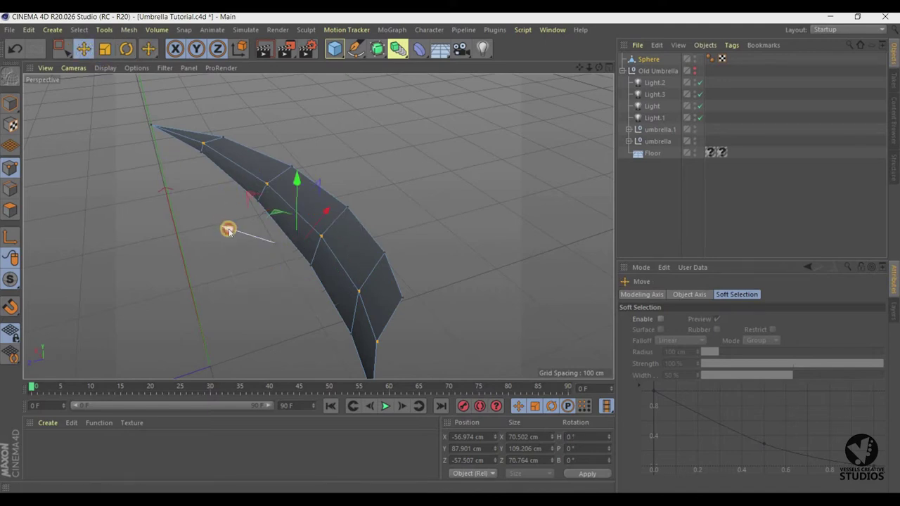
pyautogui.moveTo(229, 232); pyautogui.dragTo(233, 235)
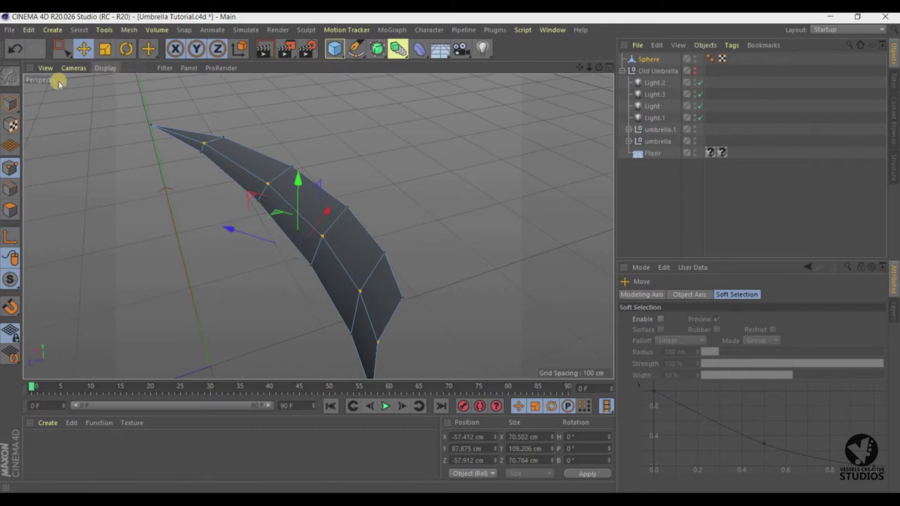
# Save the Umbrella Tutorial file.
pyautogui.click(10, 30)
pyautogui.click(24, 125)
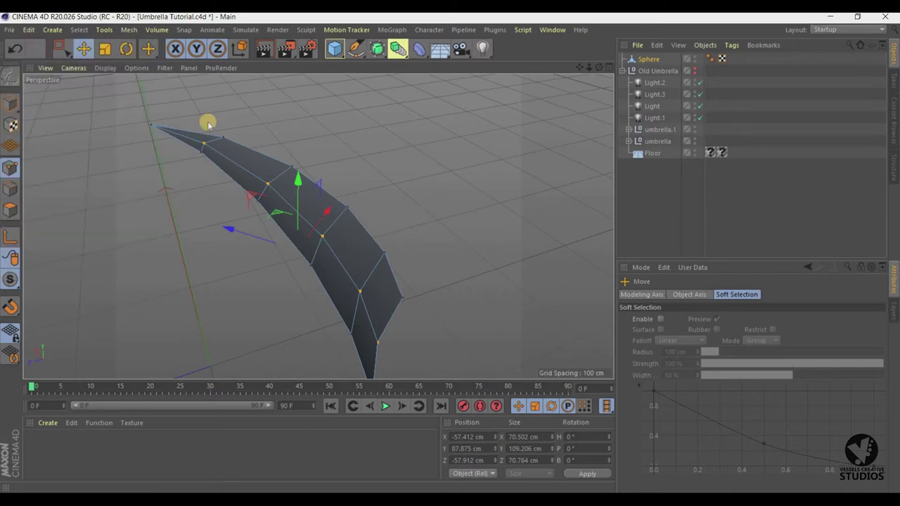
pyautogui.keyDown('alt'); pyautogui.moveTo(450, 251); pyautogui.dragTo(450, 251); pyautogui.keyUp('alt')
# Load the colourful umbrella image as the Front view's background.
pyautogui.click(610, 69)
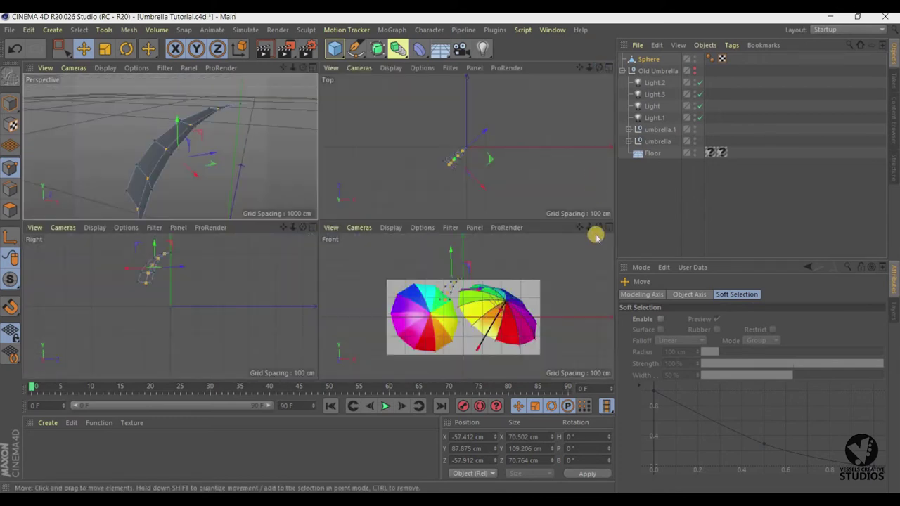
pyautogui.click(601, 227)
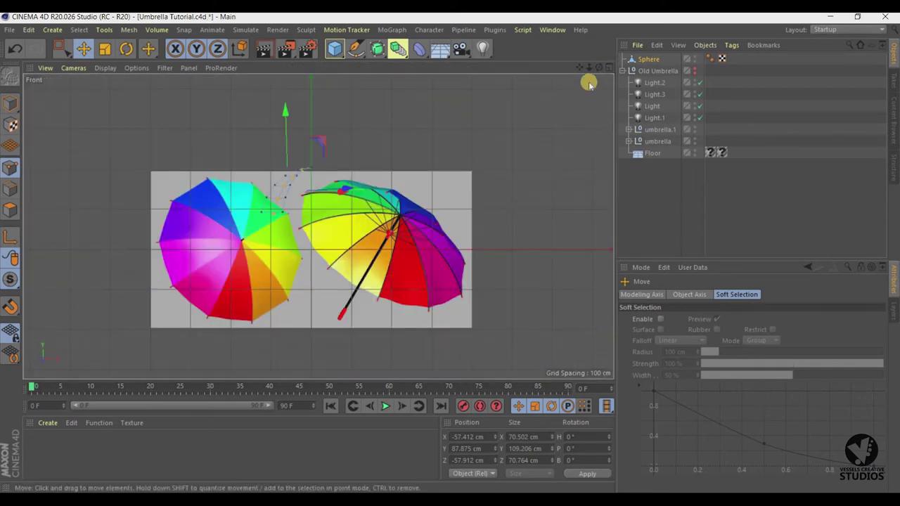
pyautogui.moveTo(588, 70); pyautogui.dragTo(604, 71)
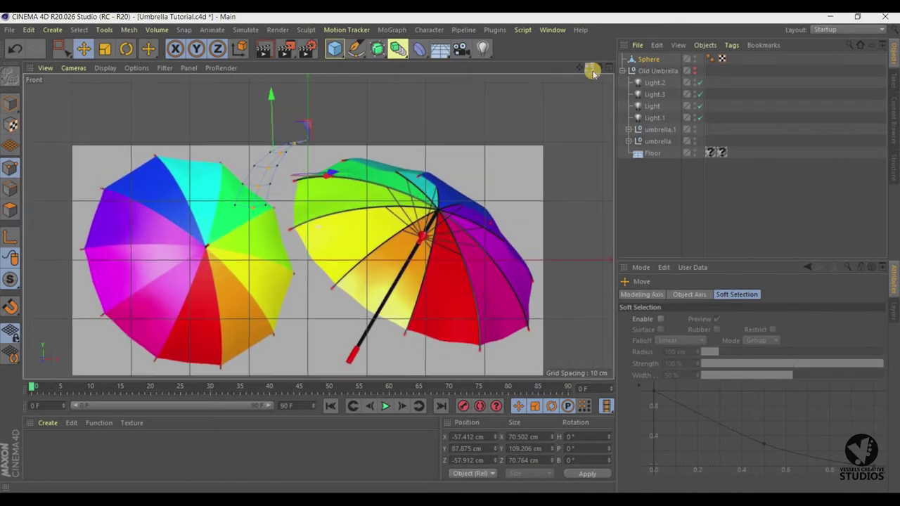
pyautogui.click(605, 71)
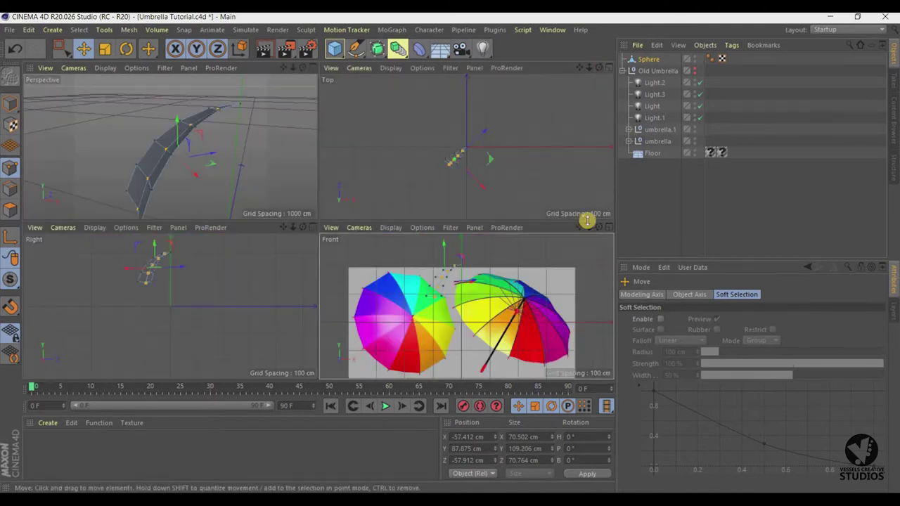
pyautogui.press('F4')
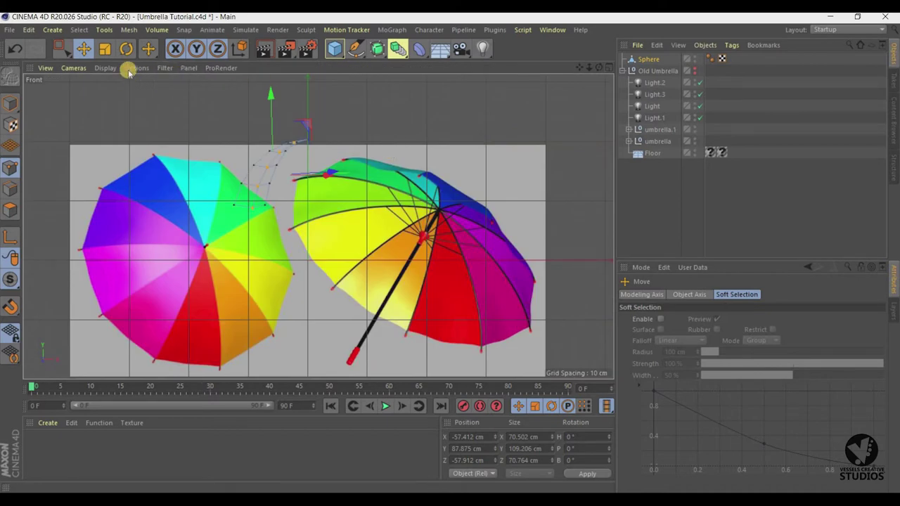
pyautogui.click(130, 68)
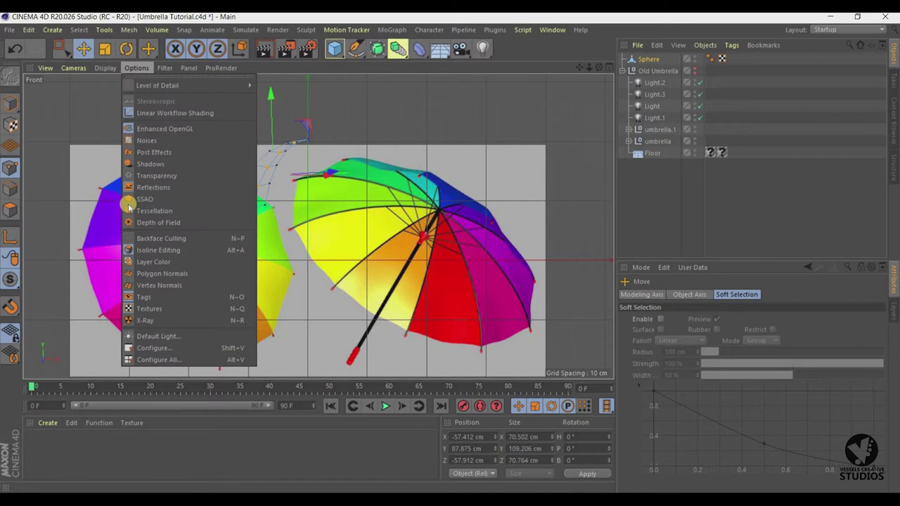
pyautogui.click(144, 350)
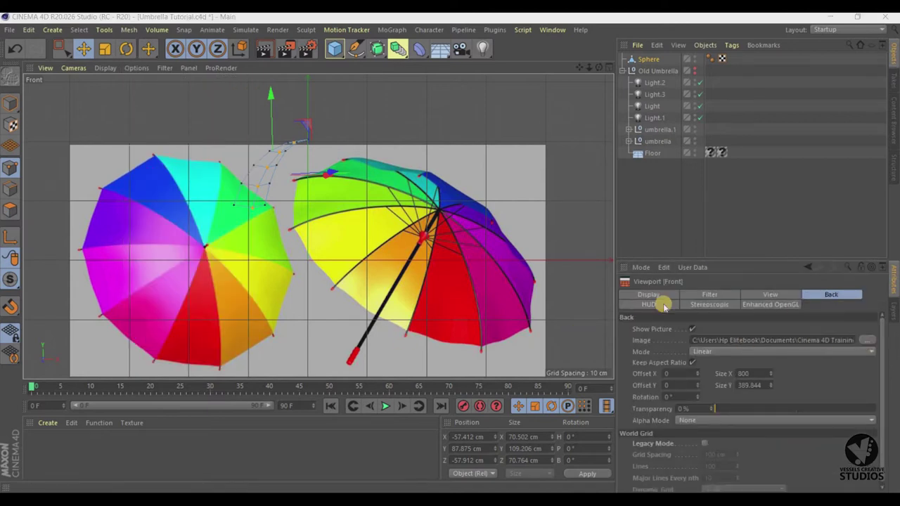
pyautogui.click(865, 341)
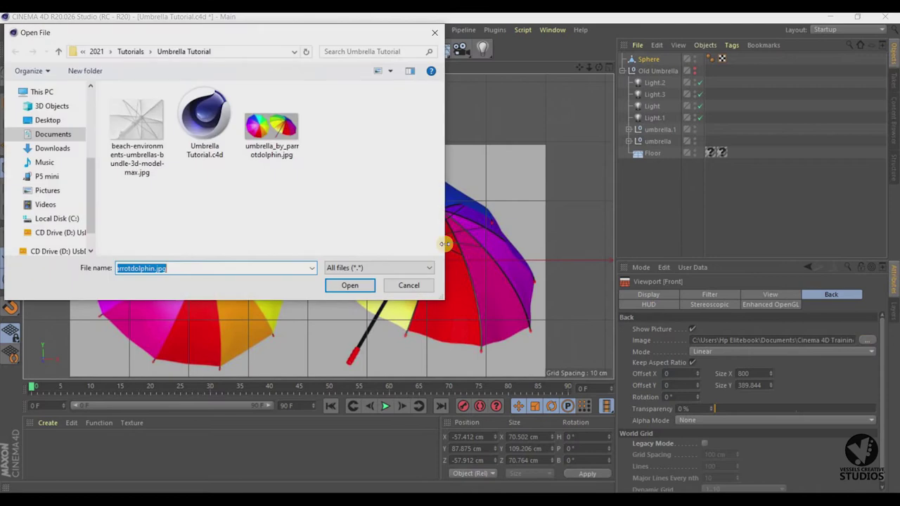
pyautogui.click(276, 131)
pyautogui.doubleClick(277, 131)
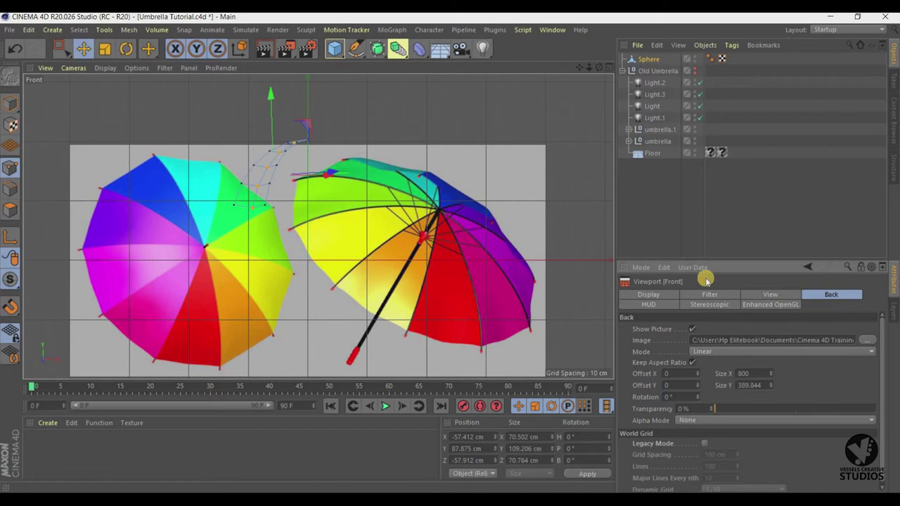
# Load the beach umbrella photo as the Right view's background.
pyautogui.click(610, 68)
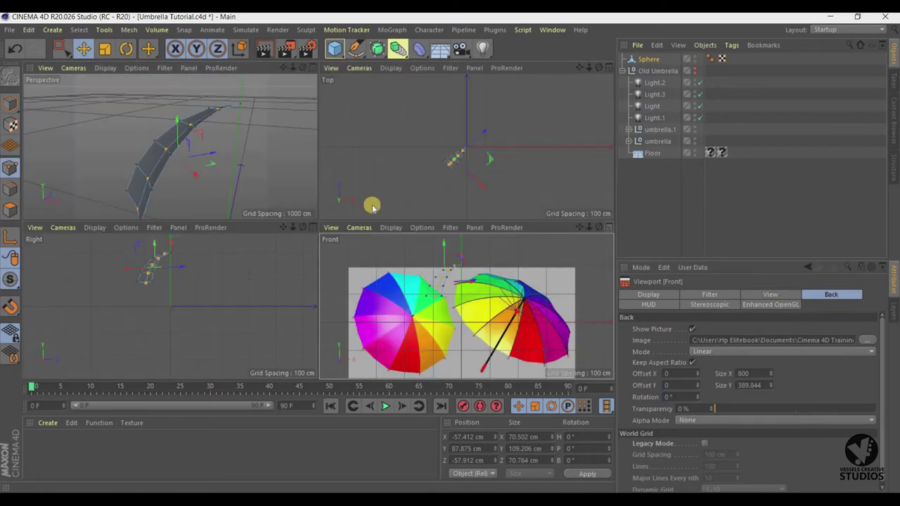
pyautogui.click(313, 227)
pyautogui.click(314, 227)
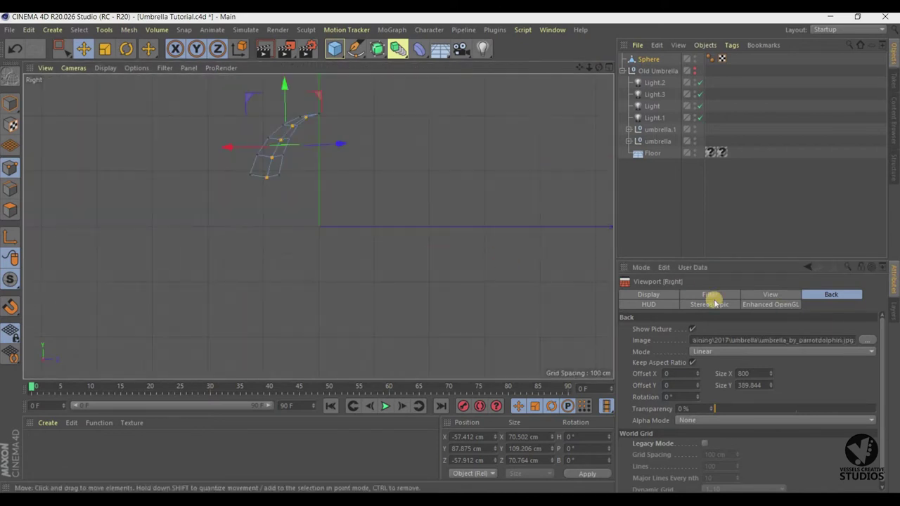
pyautogui.click(866, 340)
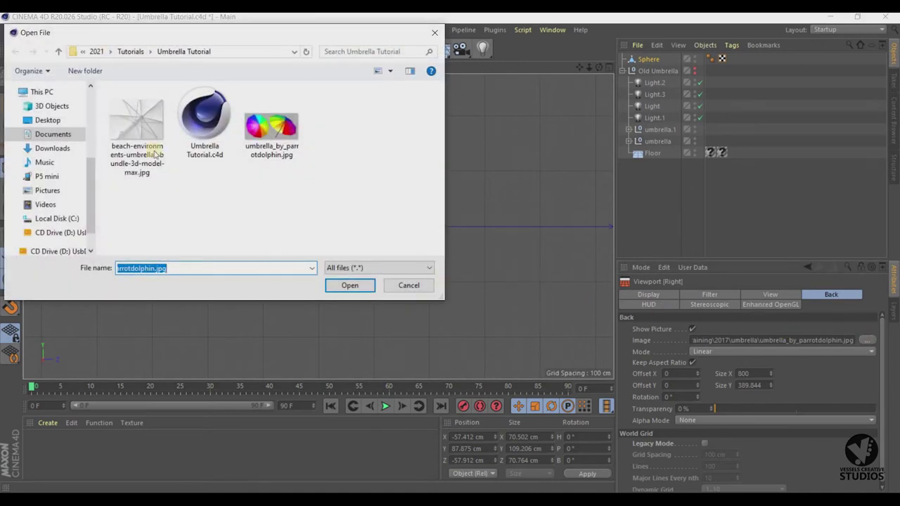
pyautogui.doubleClick(146, 138)
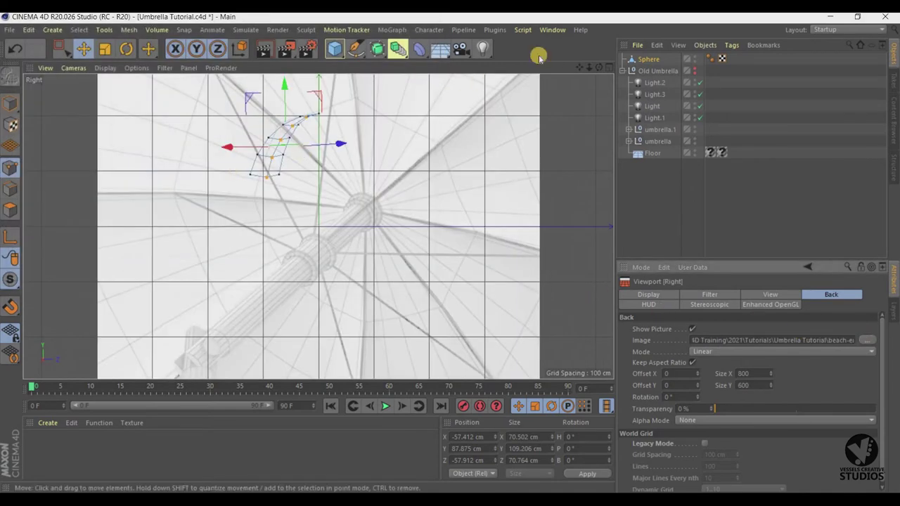
pyautogui.scroll(-2, 450, 251)
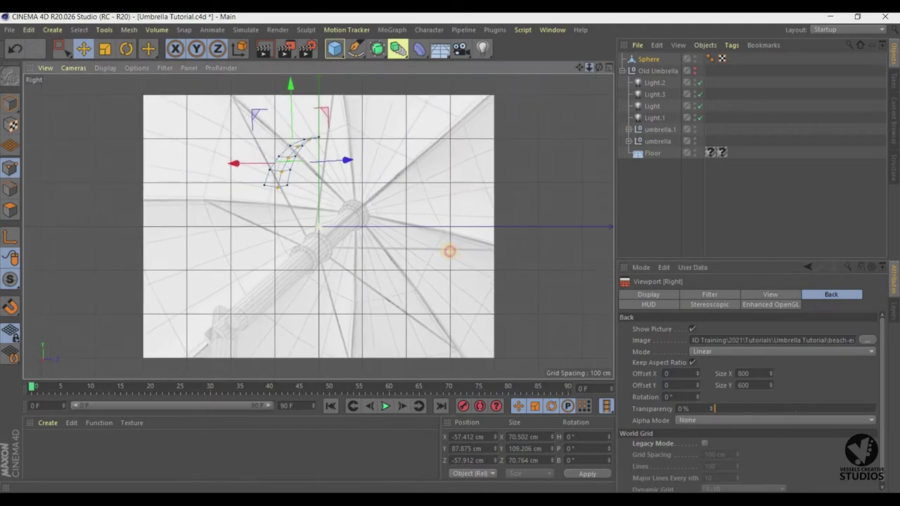
pyautogui.scroll(-2, 450, 252)
pyautogui.scroll(-2, 450, 251)
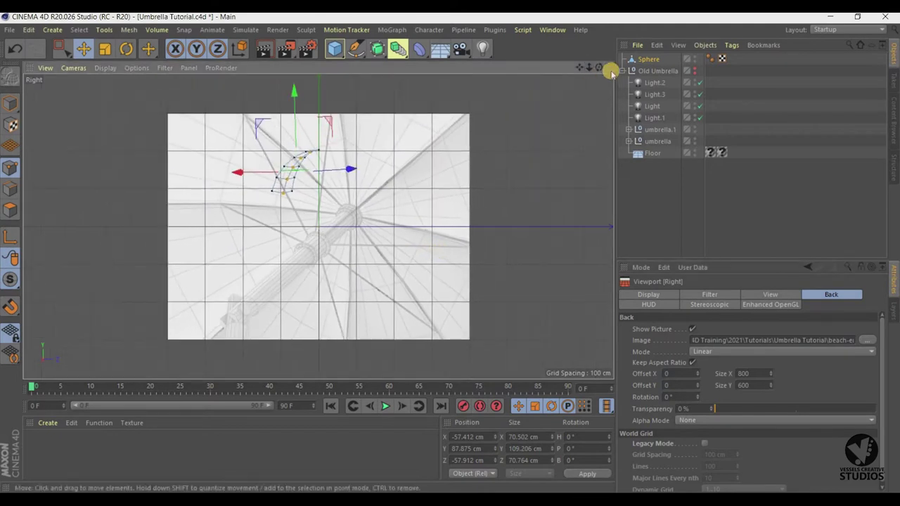
pyautogui.scroll(3, 450, 251)
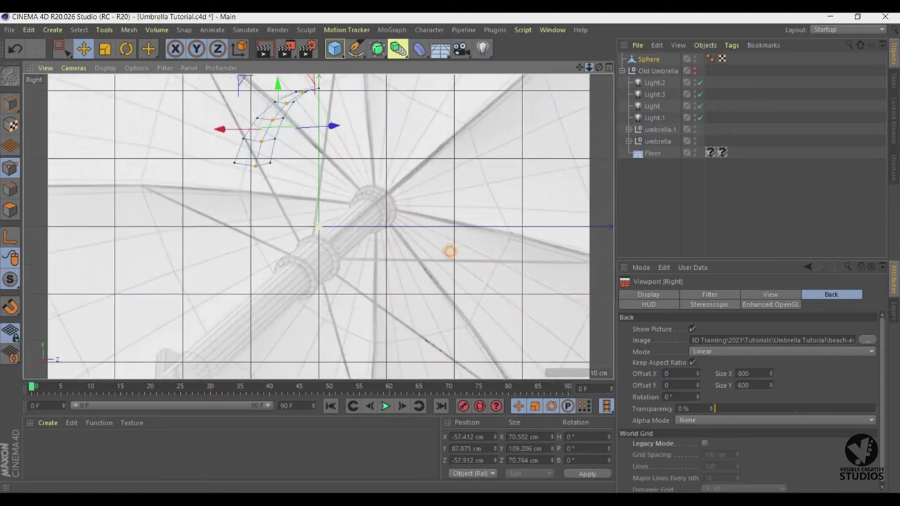
pyautogui.scroll(-1, 450, 251)
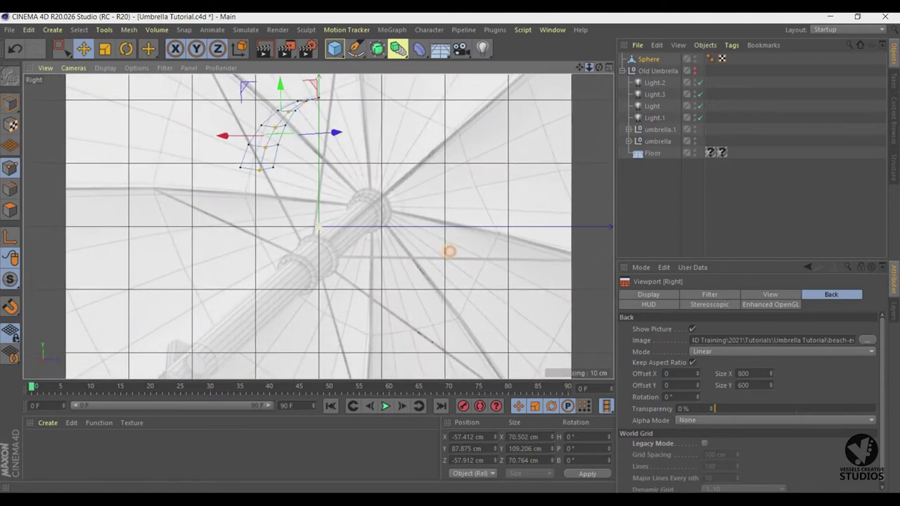
pyautogui.scroll(-2, 450, 251)
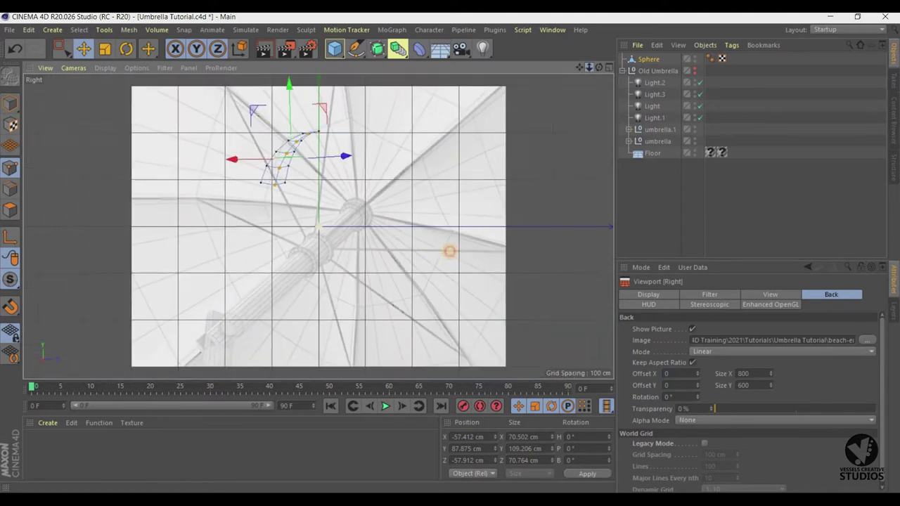
pyautogui.scroll(-1, 450, 252)
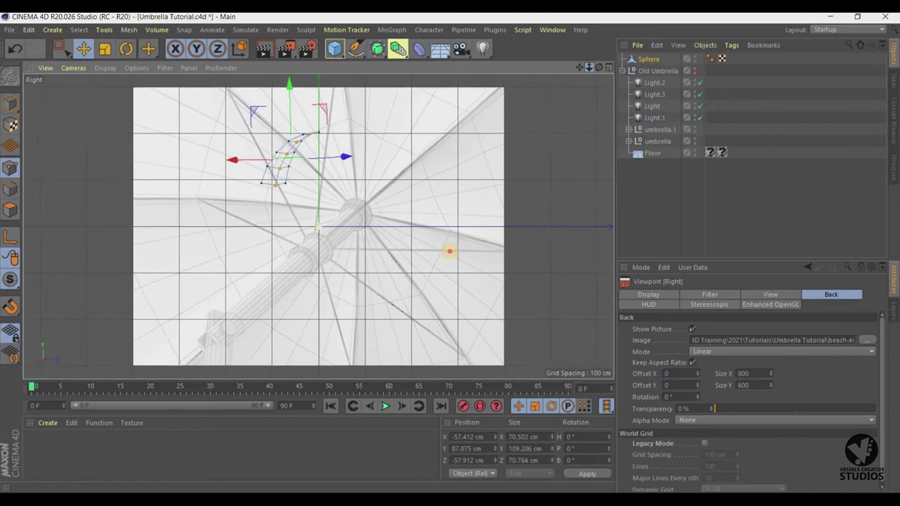
pyautogui.click(607, 68)
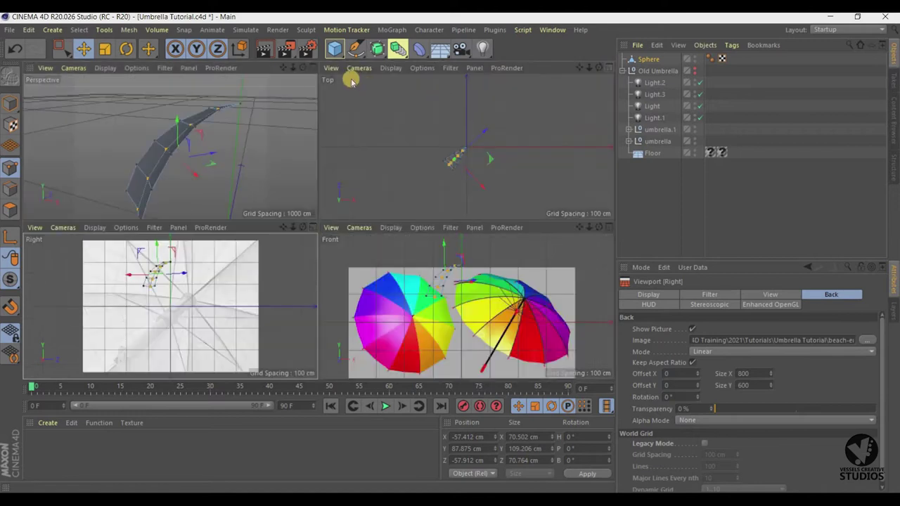
# In the maximized Perspective view, select the edges running down the panel's left border in Edge mode.
pyautogui.click(310, 67)
pyautogui.moveTo(600, 68)
pyautogui.mouseDown()
pyautogui.moveTo(450, 251)
pyautogui.moveTo(293, 134)
pyautogui.mouseUp()
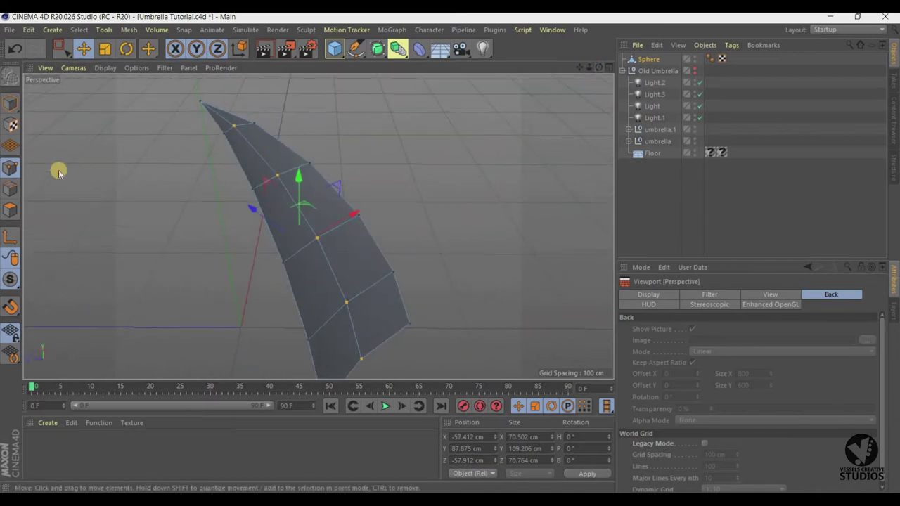
pyautogui.click(10, 190)
pyautogui.doubleClick(185, 127)
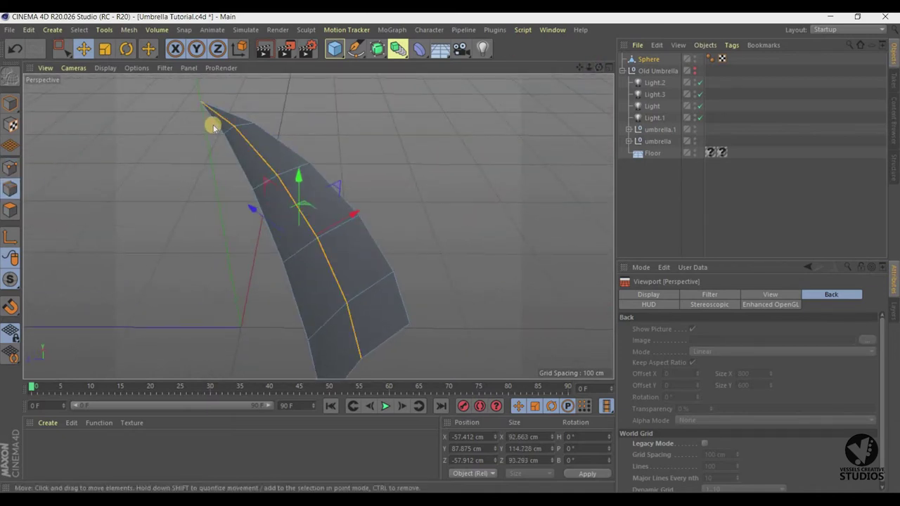
pyautogui.click(237, 151)
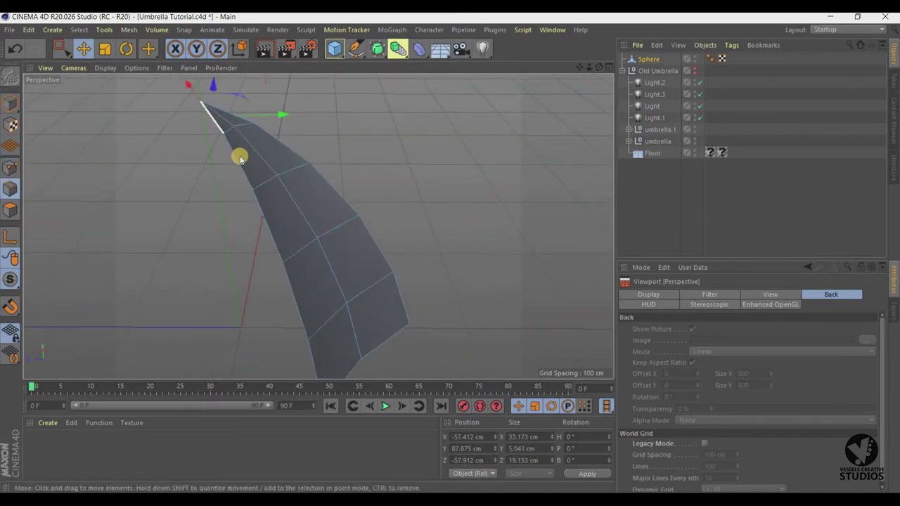
pyautogui.keyDown('shift'); pyautogui.click(251, 193); pyautogui.keyUp('shift')
pyautogui.keyDown('shift'); pyautogui.click(285, 274); pyautogui.keyUp('shift')
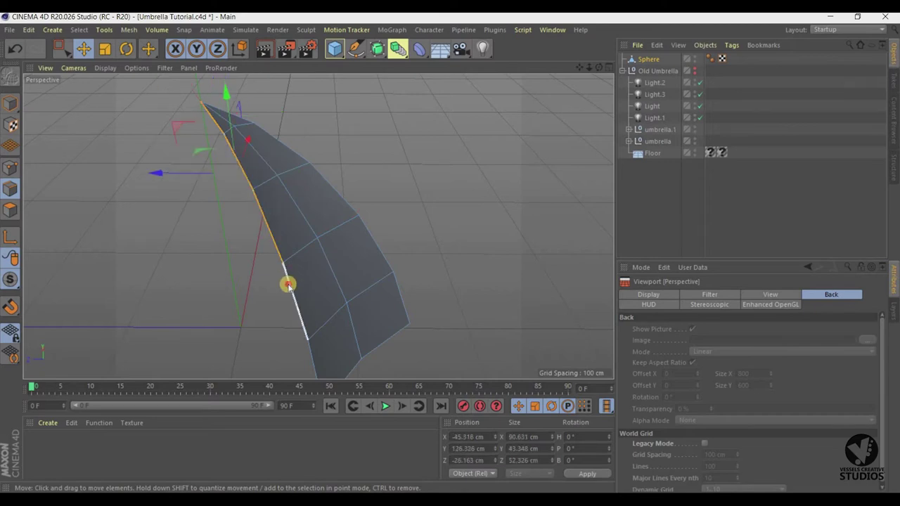
pyautogui.keyDown('shift'); pyautogui.click(310, 349); pyautogui.keyUp('shift')
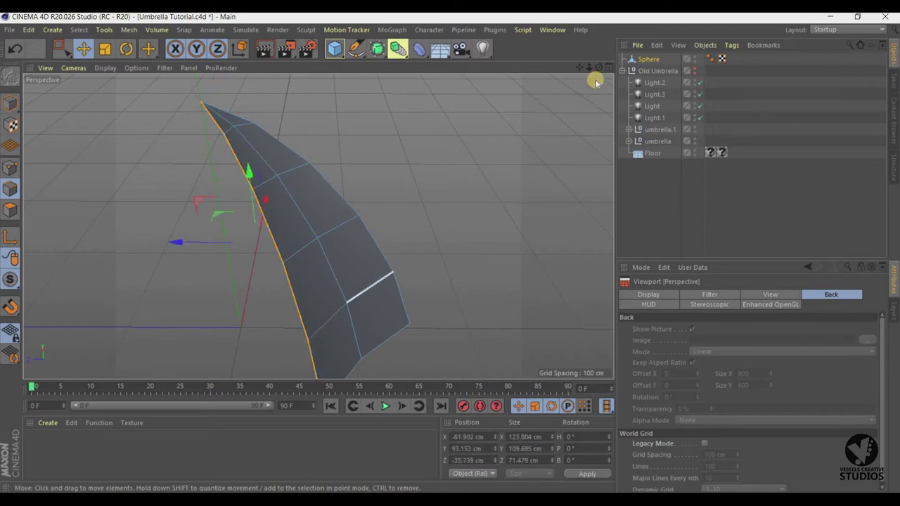
pyautogui.keyDown('alt'); pyautogui.moveTo(449, 251); pyautogui.dragTo(476, 121); pyautogui.keyUp('alt')
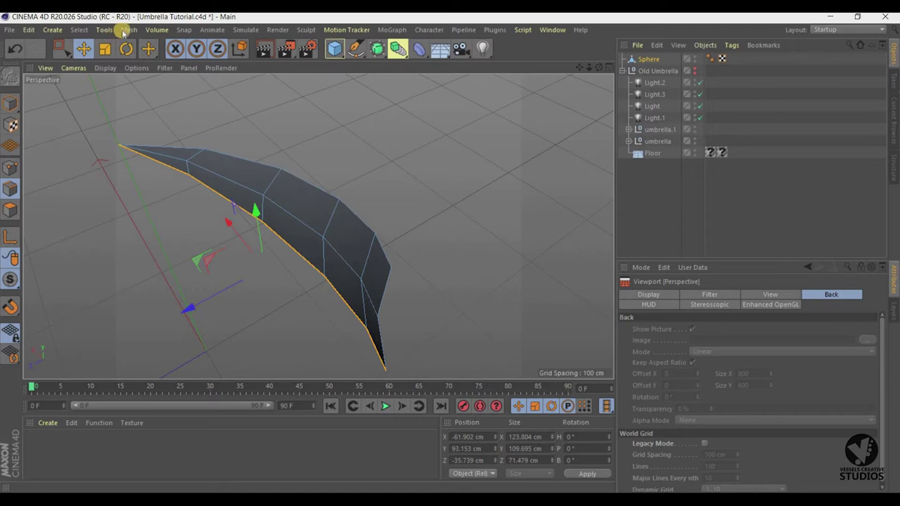
# Browse the Mesh and Select menus to find the Edge to Spline command.
pyautogui.click(123, 31)
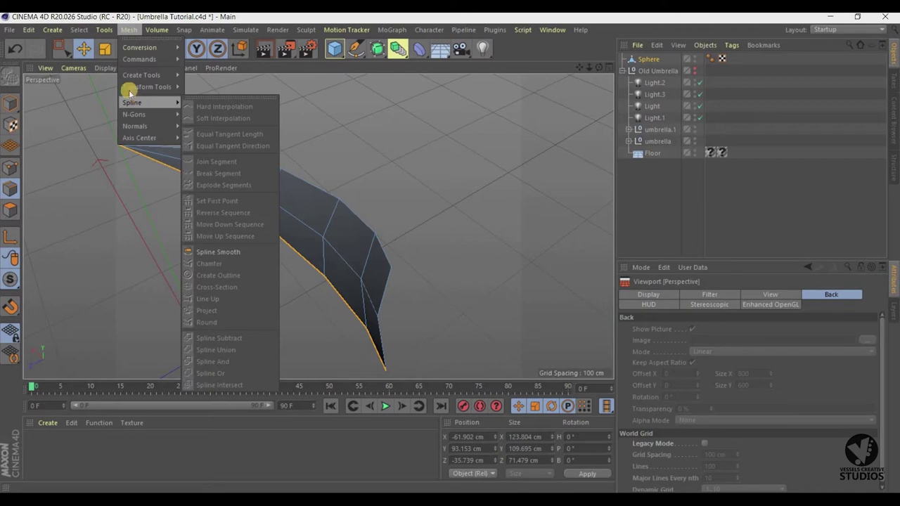
pyautogui.moveTo(53, 29)
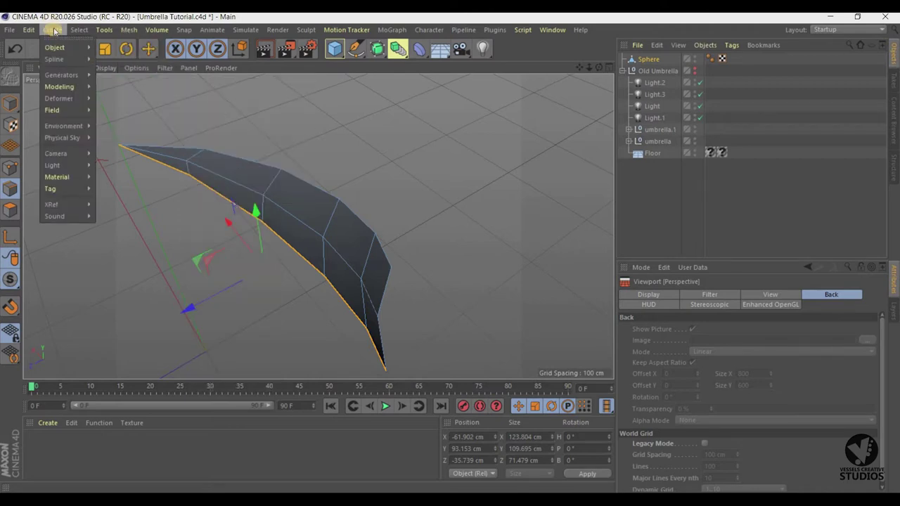
pyautogui.click(78, 31)
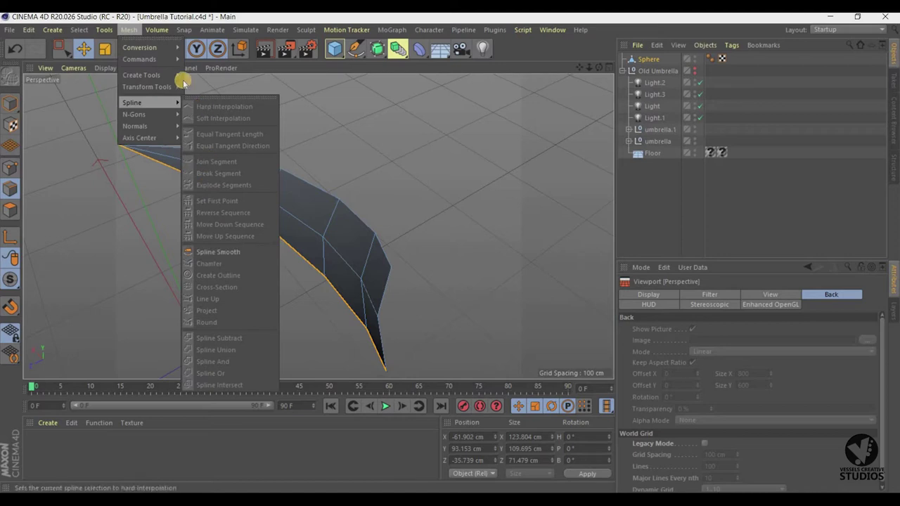
pyautogui.moveTo(140, 59)
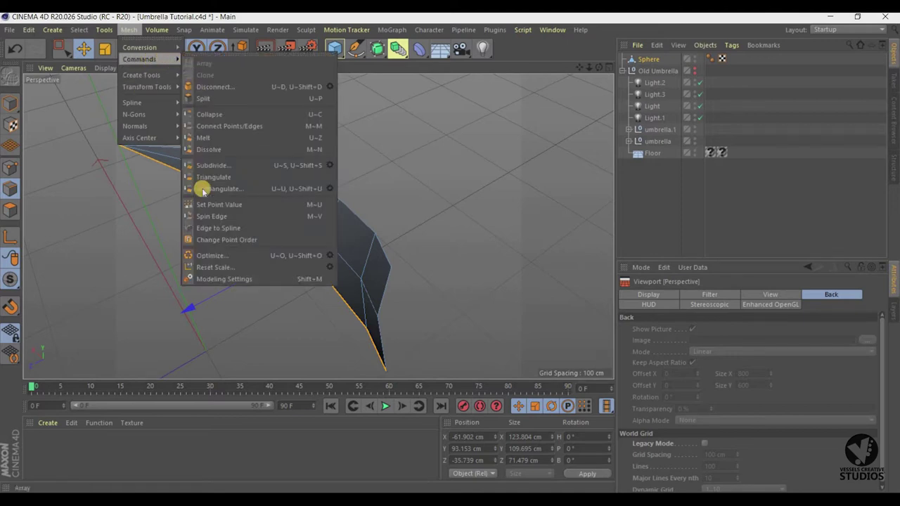
# Convert the border edges to Sphere.Spline and move it out of Sphere to the top level.
pyautogui.click(205, 229)
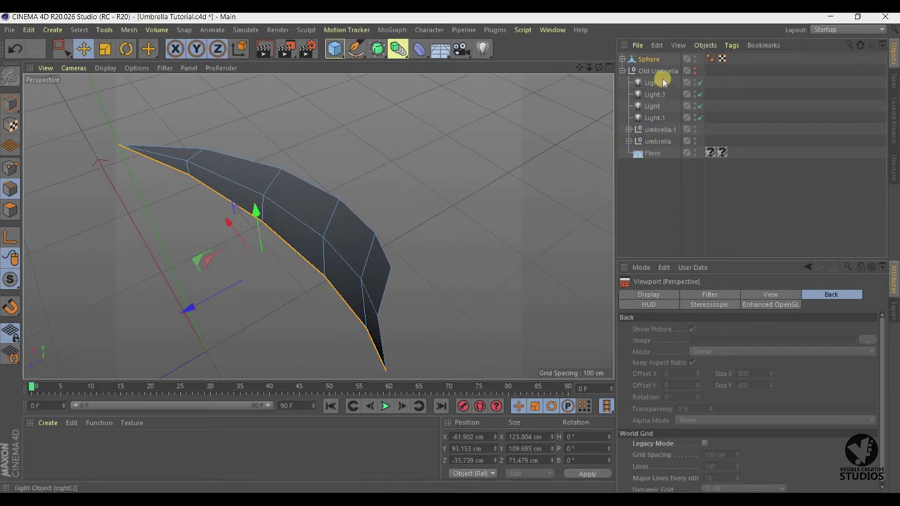
pyautogui.click(622, 71)
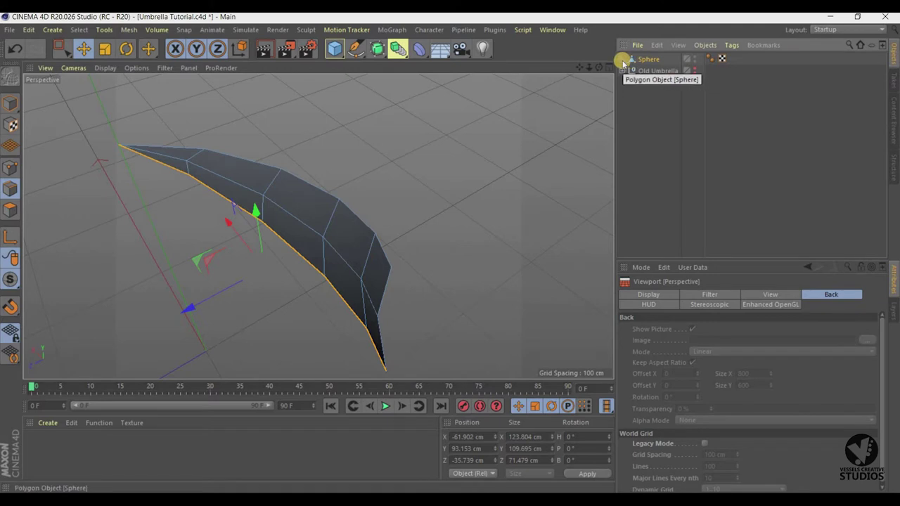
pyautogui.click(622, 59)
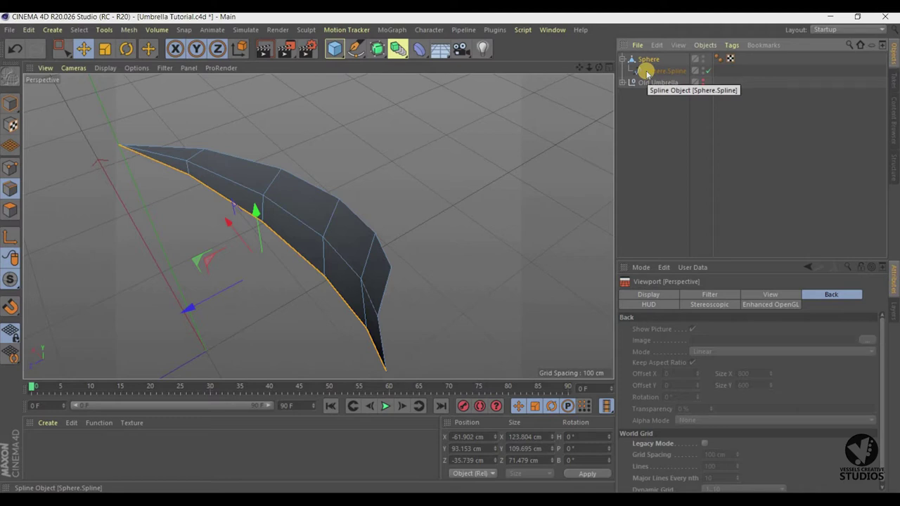
pyautogui.moveTo(647, 72); pyautogui.dragTo(640, 59)
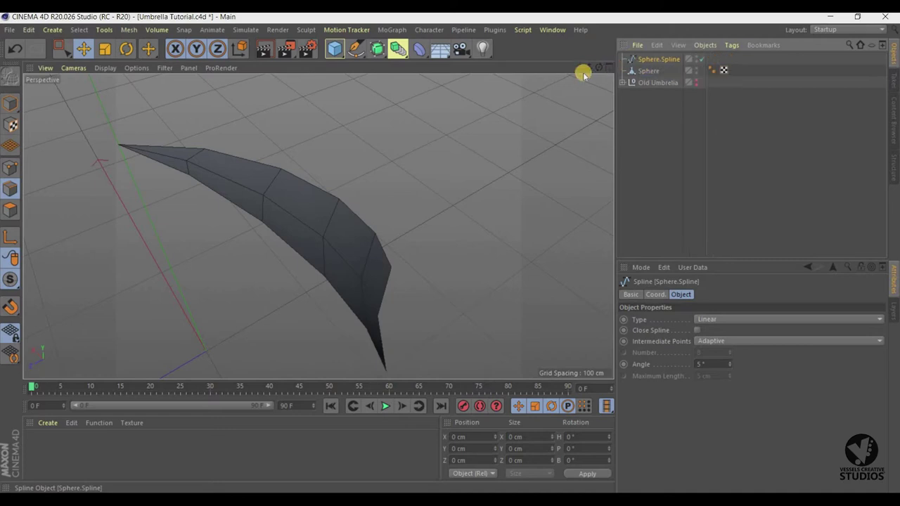
# Add a Circle spline, raise it along Y beside the panel, and set its radius to 2 cm.
pyautogui.click(363, 51)
pyautogui.click(465, 91)
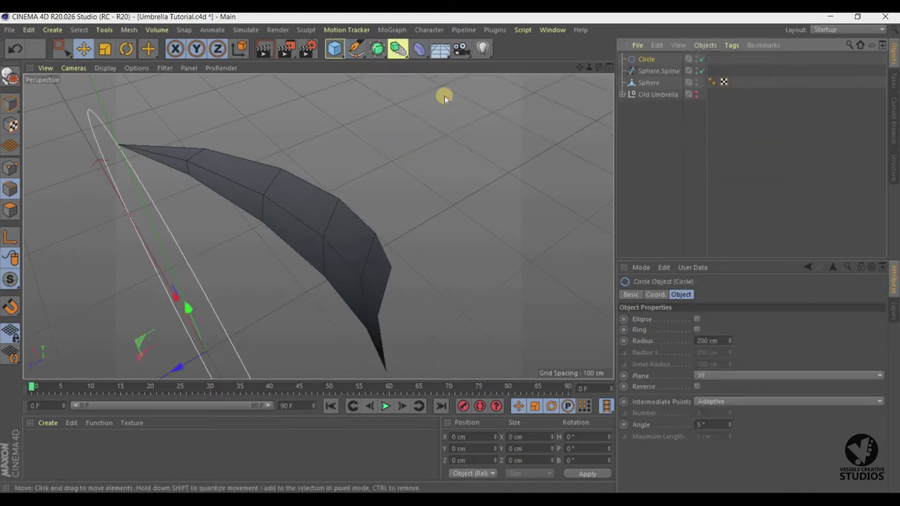
pyautogui.keyDown('alt'); pyautogui.moveTo(449, 251); pyautogui.dragTo(534, 274); pyautogui.keyUp('alt')
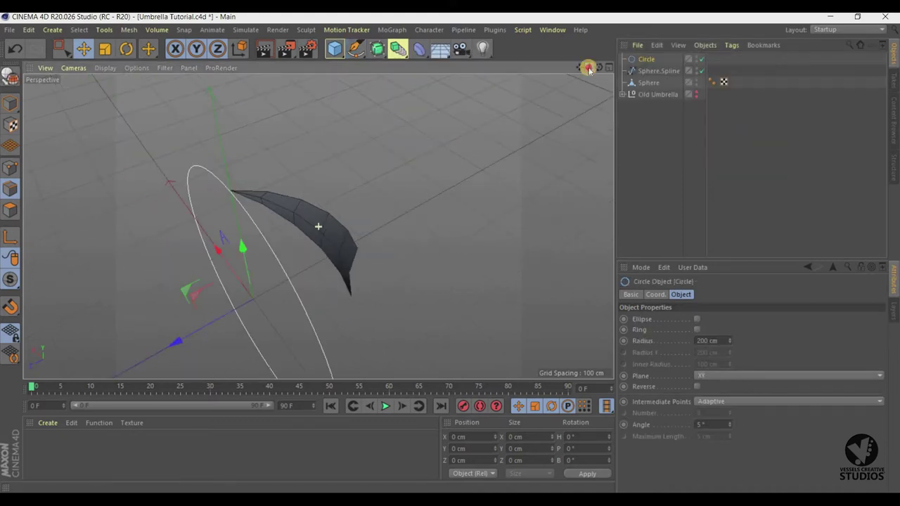
pyautogui.click(616, 340)
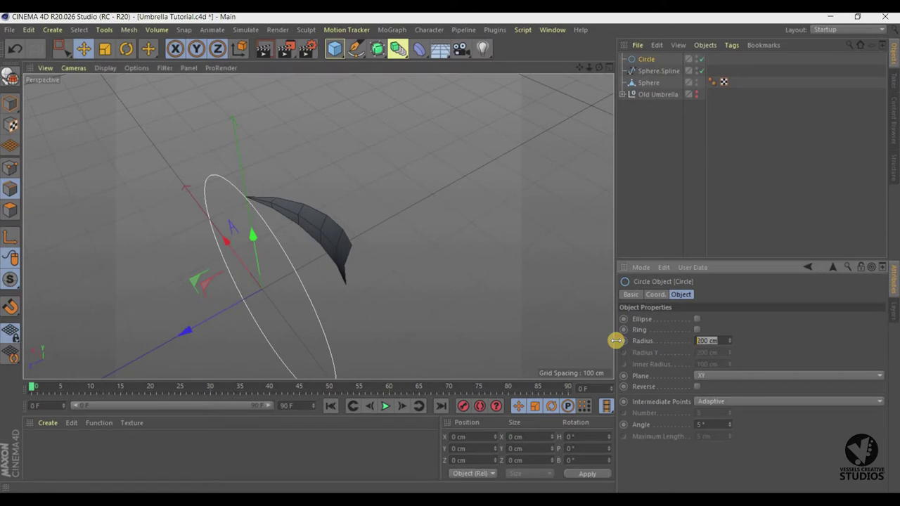
pyautogui.write('5')
pyautogui.press('Return')
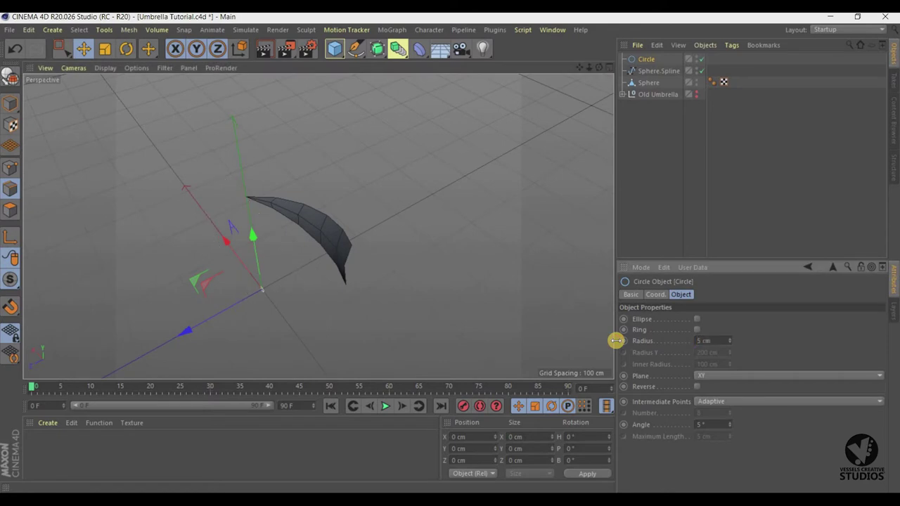
pyautogui.scroll(3, 449, 249)
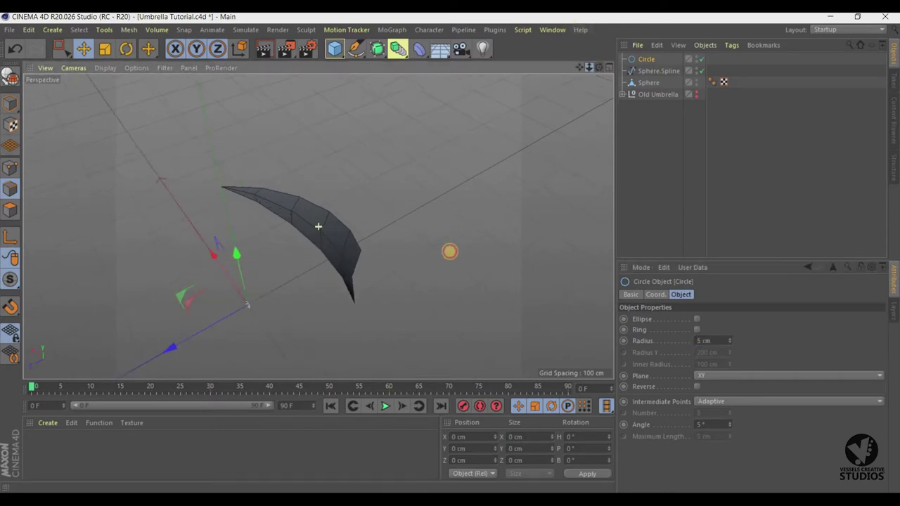
pyautogui.moveTo(229, 271)
pyautogui.mouseDown()
pyautogui.moveTo(211, 157)
pyautogui.moveTo(200, 145)
pyautogui.mouseUp()
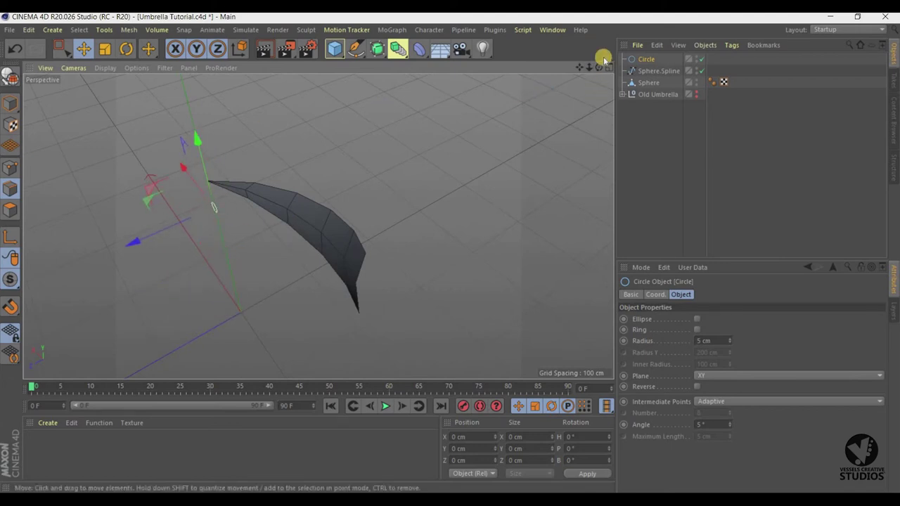
pyautogui.moveTo(599, 67)
pyautogui.mouseDown()
pyautogui.moveTo(450, 251)
pyautogui.moveTo(493, 246)
pyautogui.mouseUp()
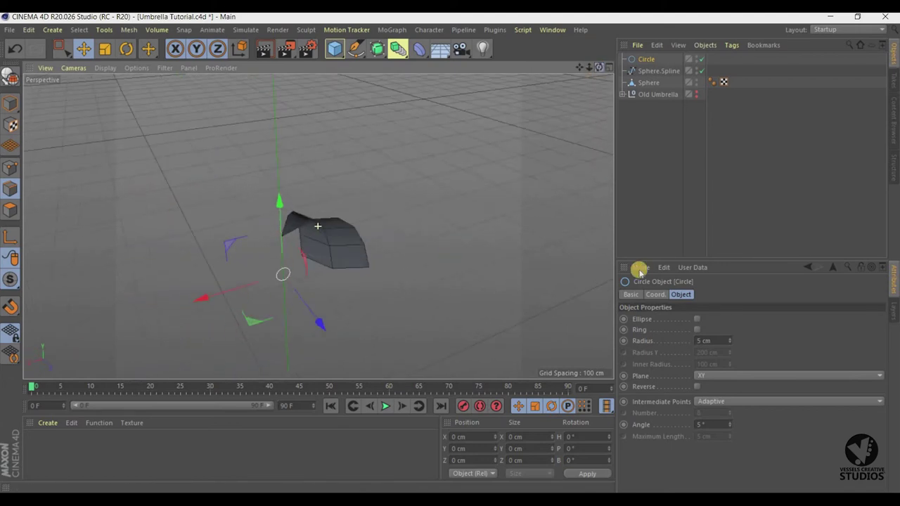
pyautogui.click(730, 344)
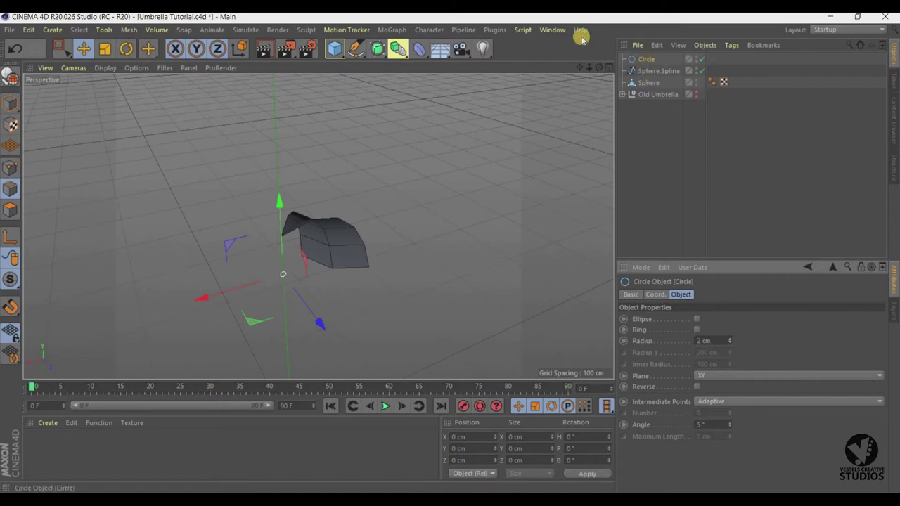
# Add a Sweep and place Circle and Sphere.Spline under it.
pyautogui.click(384, 59)
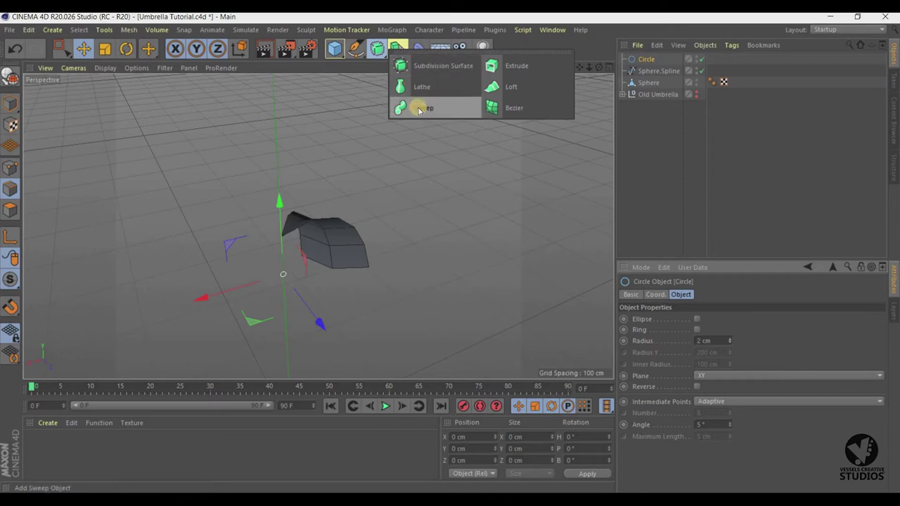
pyautogui.click(421, 108)
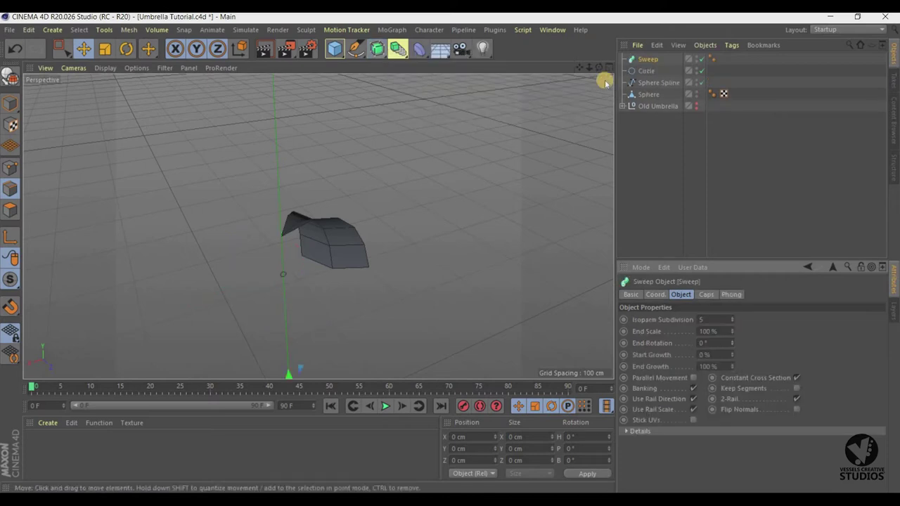
pyautogui.click(645, 74)
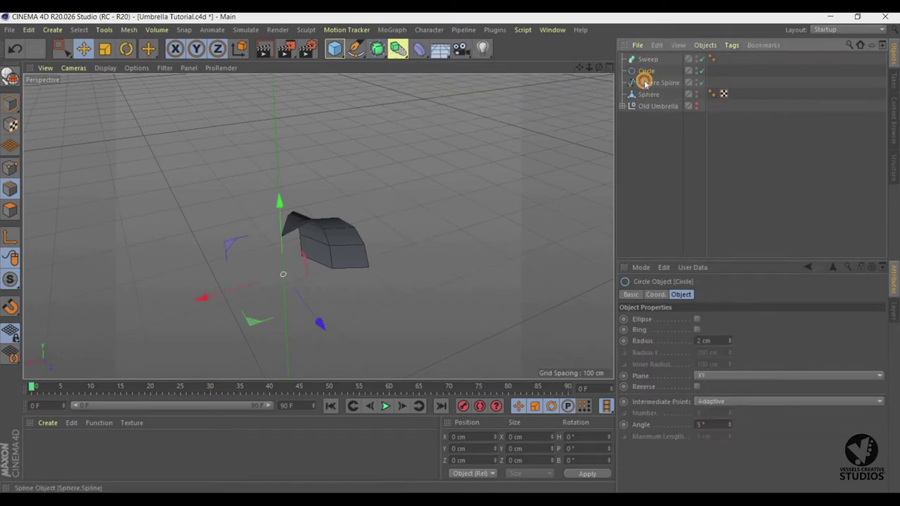
pyautogui.keyDown('ctrl'); pyautogui.click(645, 82); pyautogui.keyUp('ctrl')
pyautogui.moveTo(646, 82); pyautogui.dragTo(643, 61)
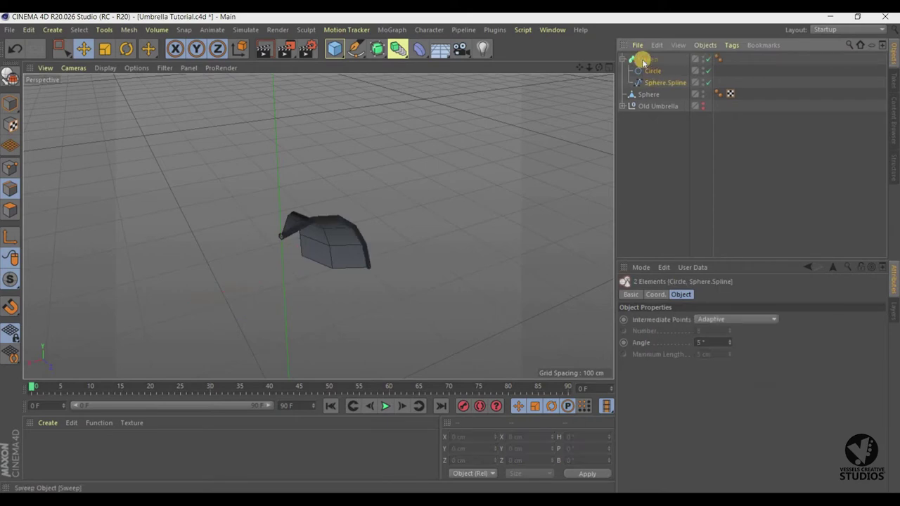
pyautogui.keyDown('alt'); pyautogui.moveTo(450, 251); pyautogui.dragTo(450, 252); pyautogui.keyUp('alt')
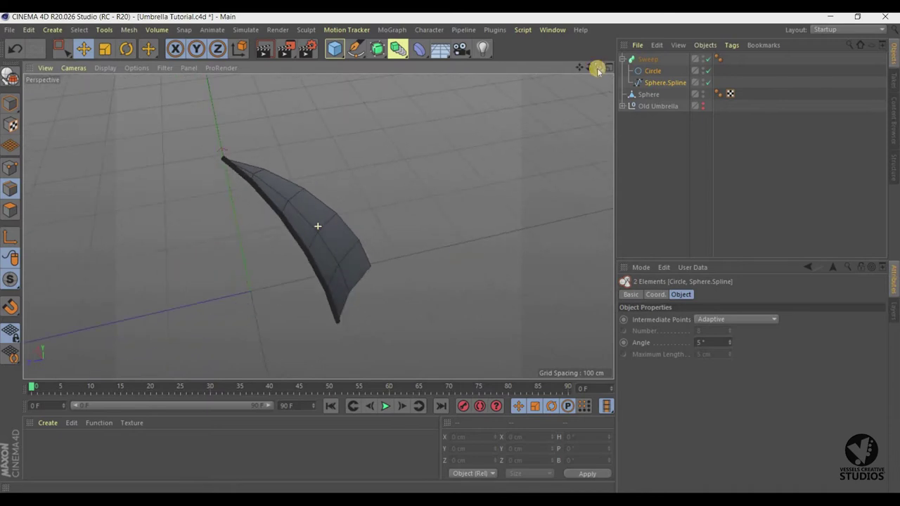
# Set the Circle's radius to 1 cm and inspect the thin swept edge up close.
pyautogui.click(646, 70)
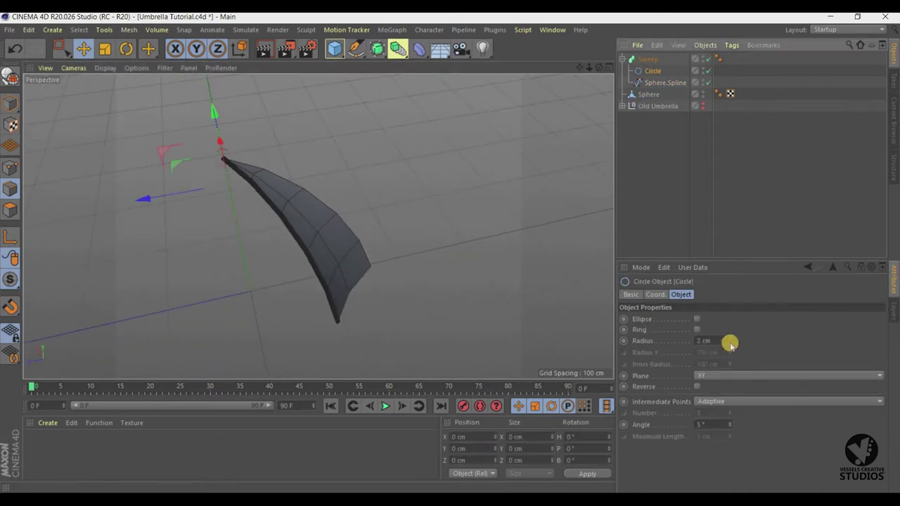
pyautogui.click(731, 344)
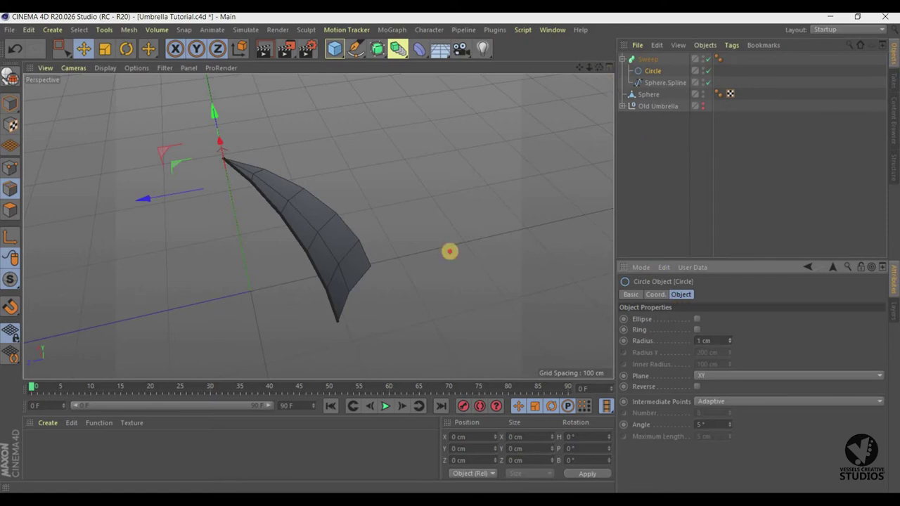
pyautogui.keyDown('alt'); pyautogui.moveTo(450, 251); pyautogui.dragTo(450, 251); pyautogui.keyUp('alt')
pyautogui.keyDown('alt'); pyautogui.moveTo(449, 251); pyautogui.dragTo(592, 70); pyautogui.keyUp('alt')
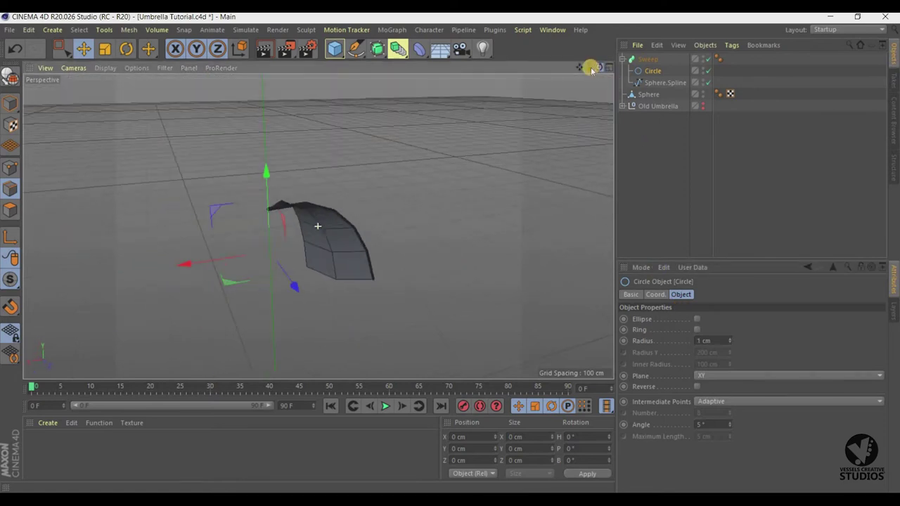
pyautogui.scroll(5, 317, 226)
pyautogui.keyDown('alt'); pyautogui.moveTo(318, 226); pyautogui.dragTo(317, 225); pyautogui.keyUp('alt')
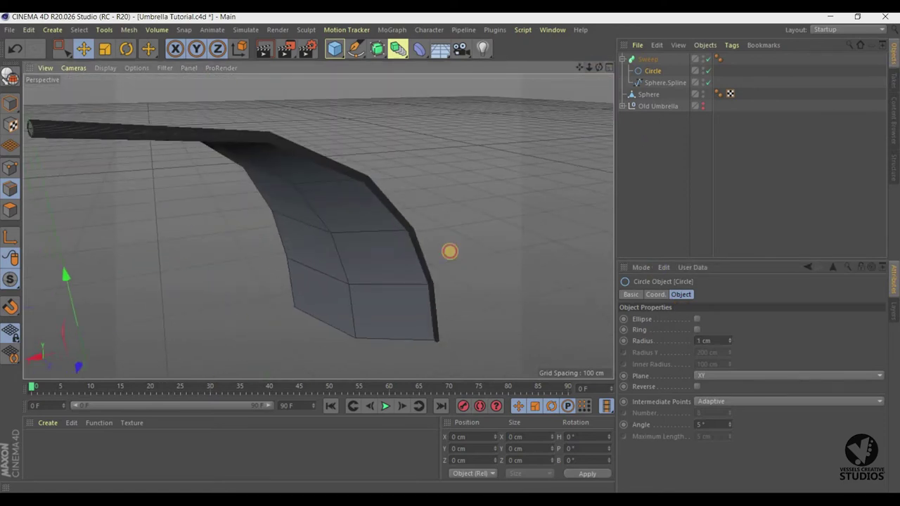
pyautogui.moveTo(450, 251); pyautogui.dragTo(591, 71)
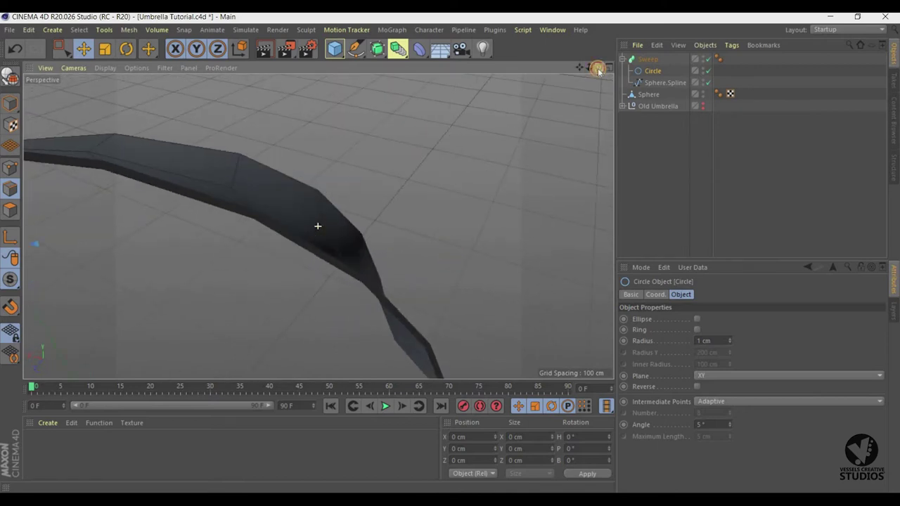
pyautogui.keyDown('alt'); pyautogui.moveTo(450, 251); pyautogui.dragTo(593, 71); pyautogui.keyUp('alt')
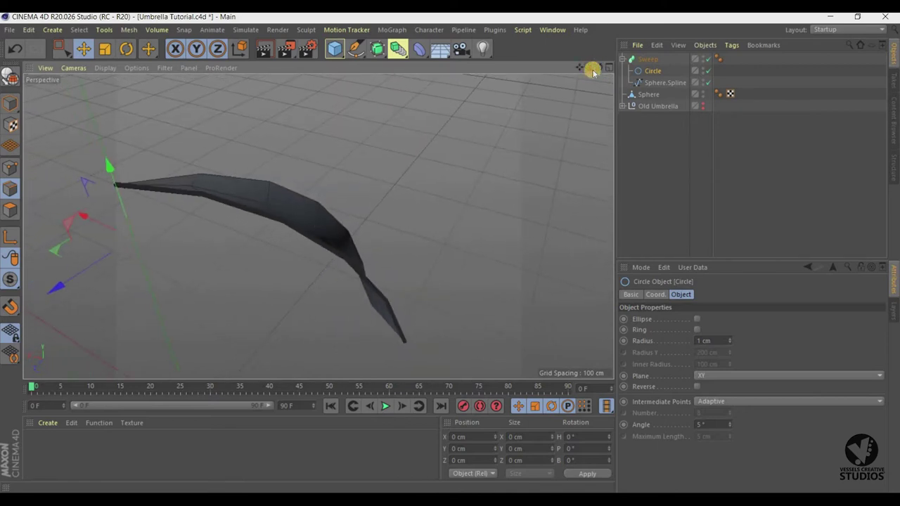
# Move the Sweep's axis toward the swept edge in Axis mode, then show the four-view layout.
pyautogui.click(654, 83)
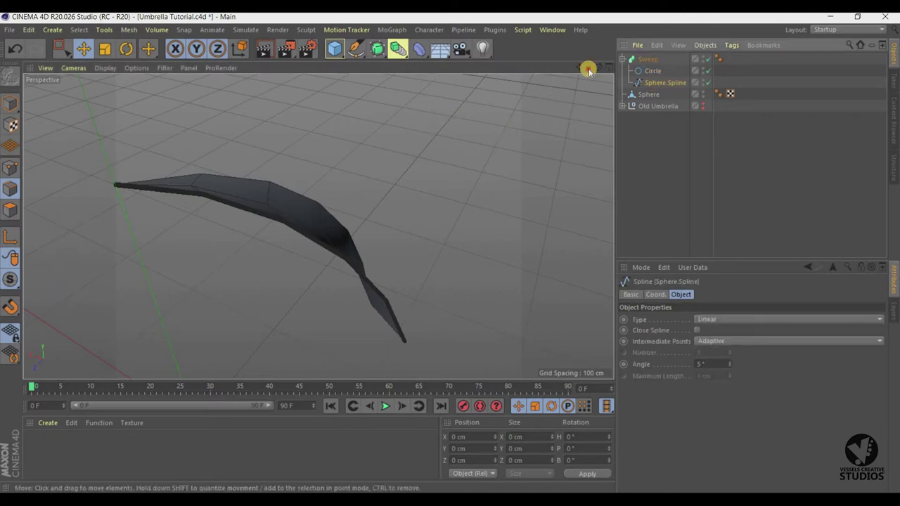
pyautogui.moveTo(589, 71); pyautogui.dragTo(451, 251)
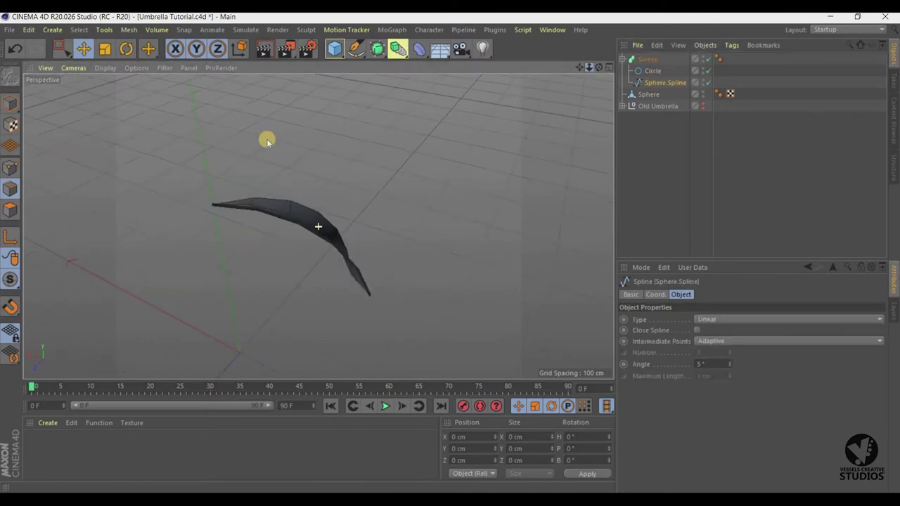
pyautogui.click(14, 107)
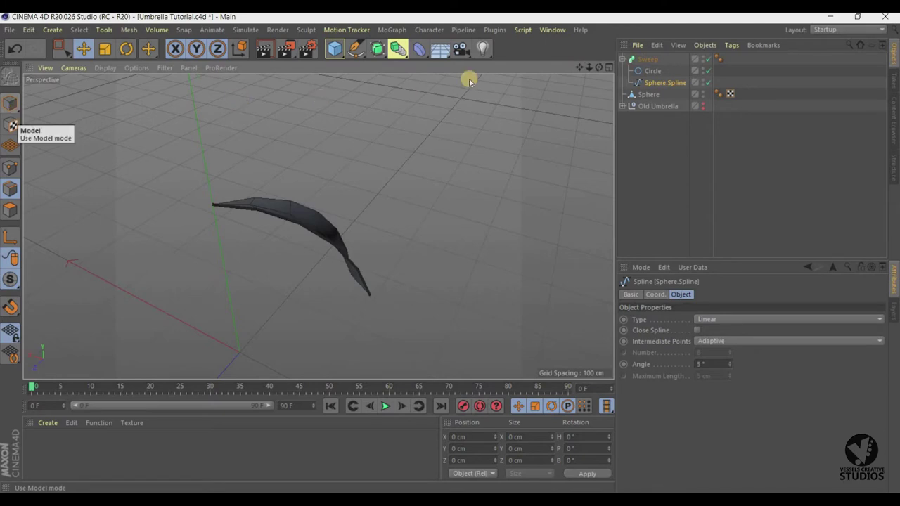
pyautogui.click(646, 60)
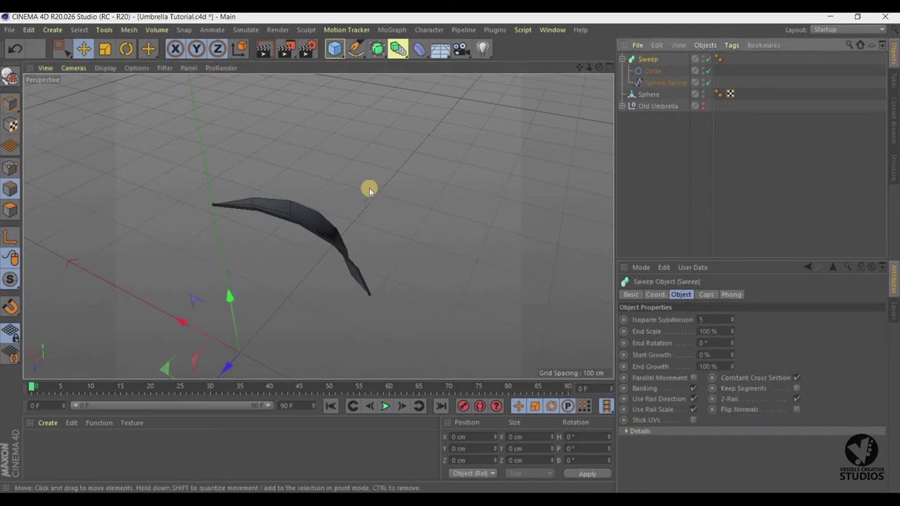
pyautogui.click(9, 238)
pyautogui.moveTo(226, 367); pyautogui.dragTo(563, 76)
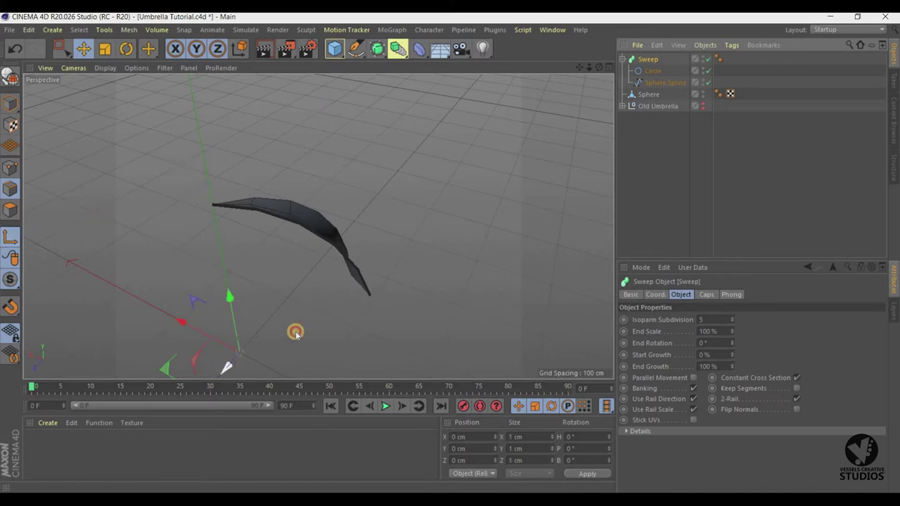
pyautogui.moveTo(450, 252)
pyautogui.keyDown('alt'); pyautogui.mouseDown()
pyautogui.moveTo(408, 253)
pyautogui.moveTo(451, 251)
pyautogui.mouseUp(); pyautogui.keyUp('alt')
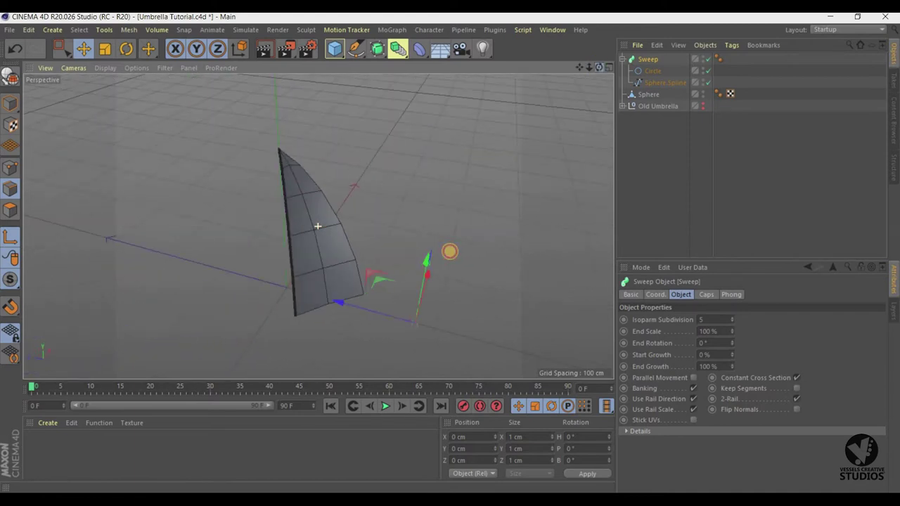
pyautogui.click(607, 67)
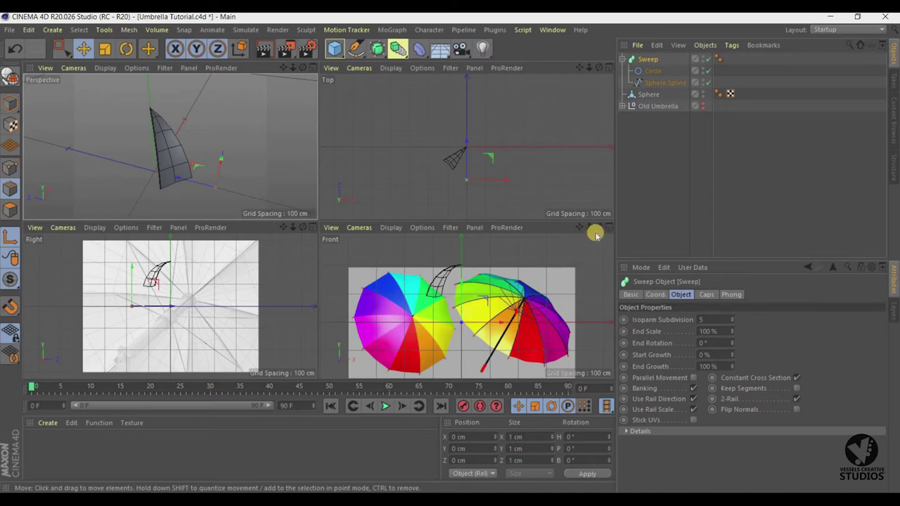
# In the maximized Right view, move the sweep's pivot up and slightly along X.
pyautogui.click(312, 228)
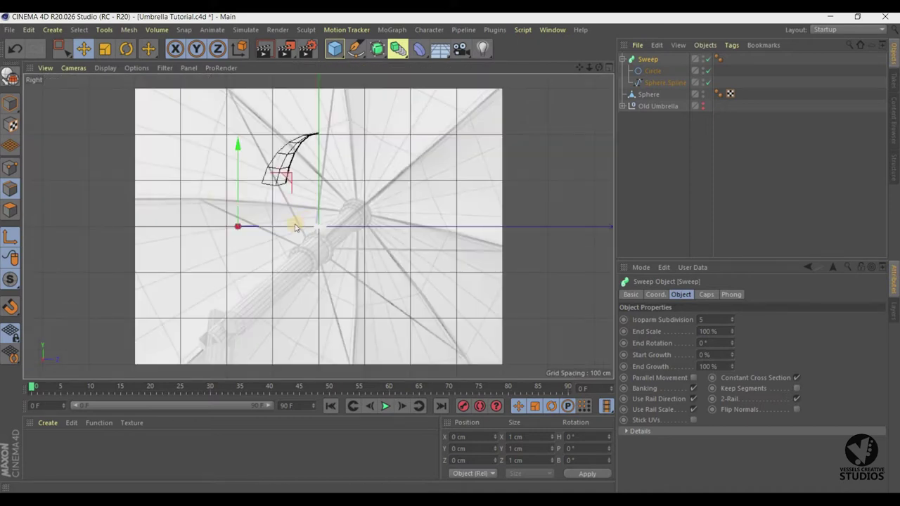
pyautogui.moveTo(241, 153); pyautogui.dragTo(242, 92)
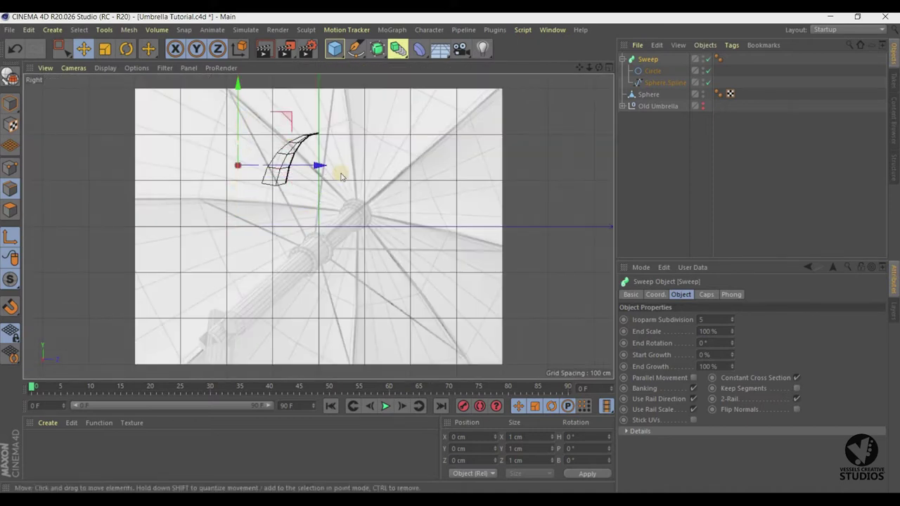
pyautogui.moveTo(324, 167); pyautogui.dragTo(376, 177)
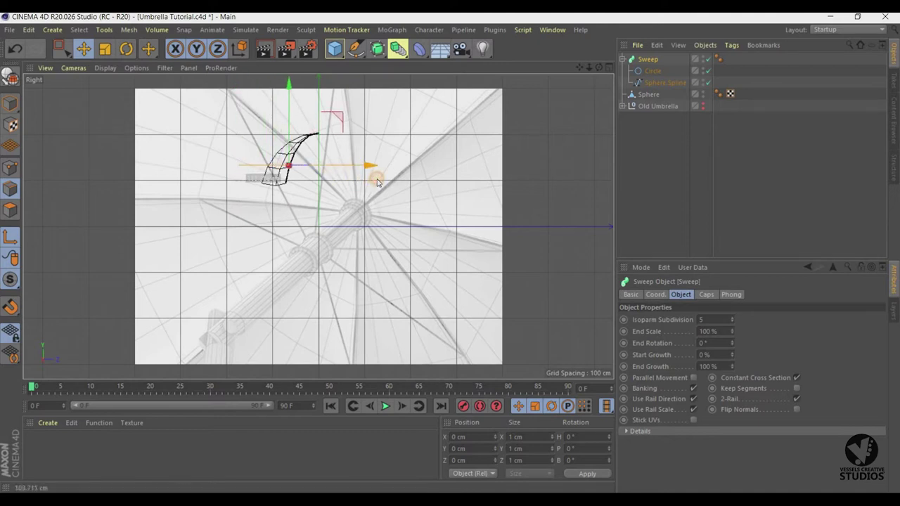
pyautogui.moveTo(292, 134); pyautogui.dragTo(296, 119)
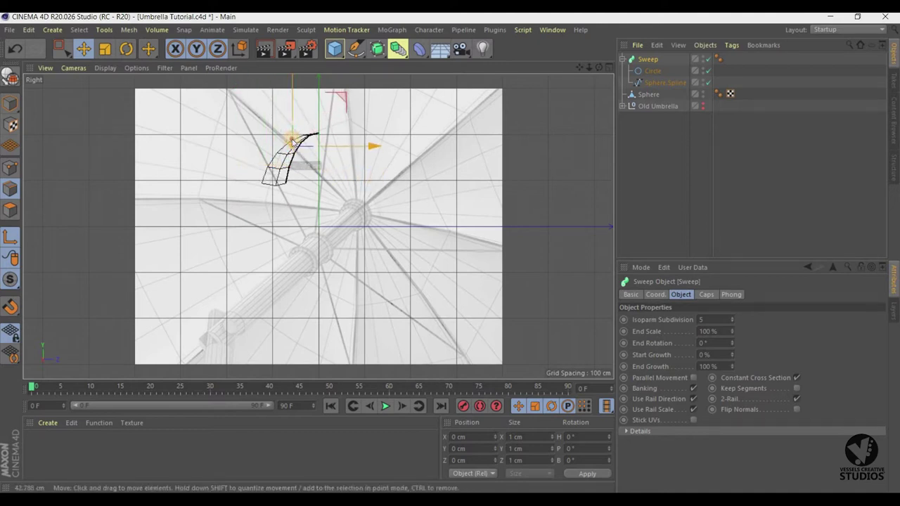
pyautogui.moveTo(363, 155); pyautogui.dragTo(365, 156)
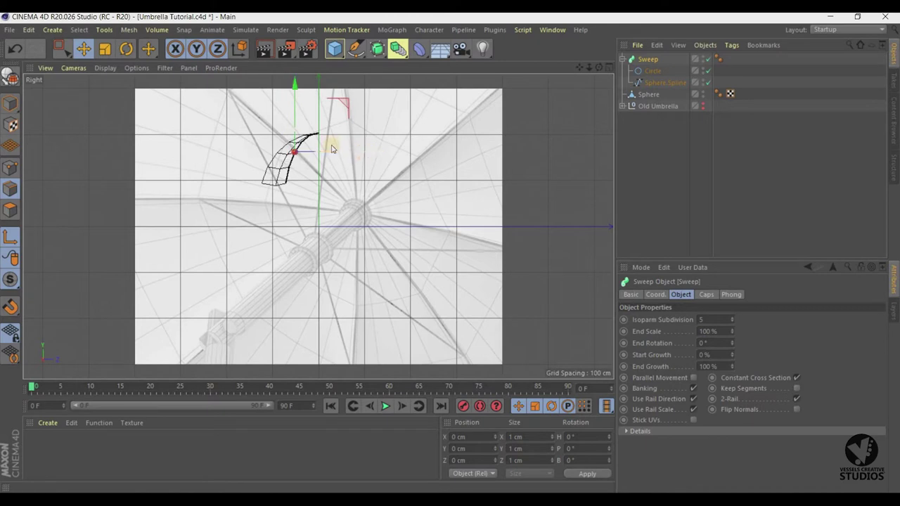
# In the maximized Front view, slide the pivot left onto the panel edge, then return to Perspective.
pyautogui.click(608, 66)
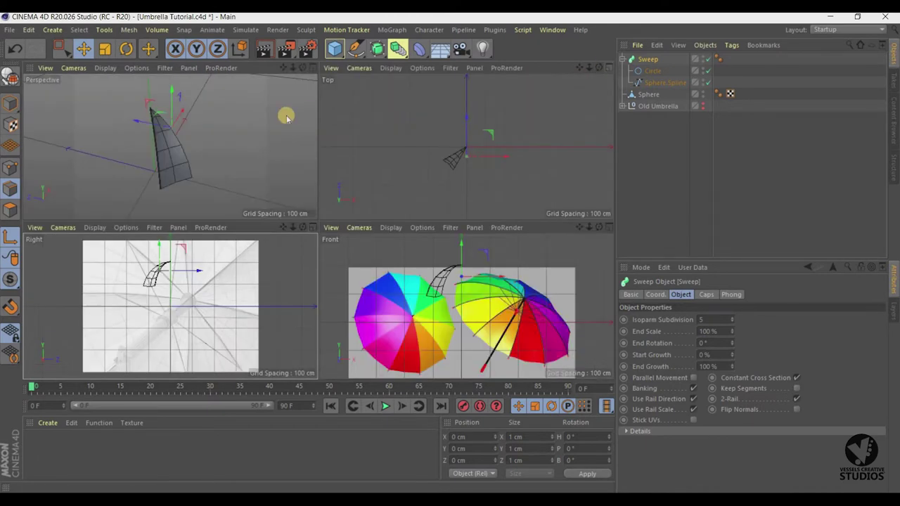
pyautogui.click(310, 68)
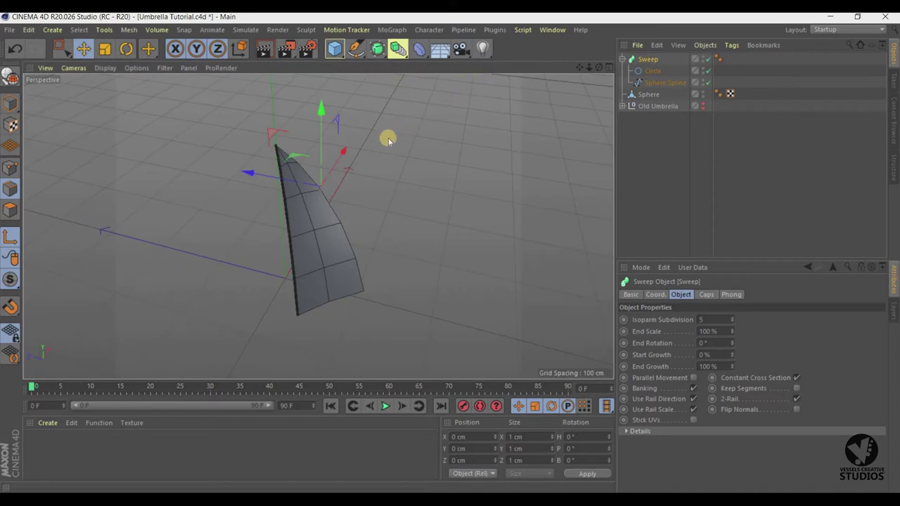
pyautogui.click(608, 67)
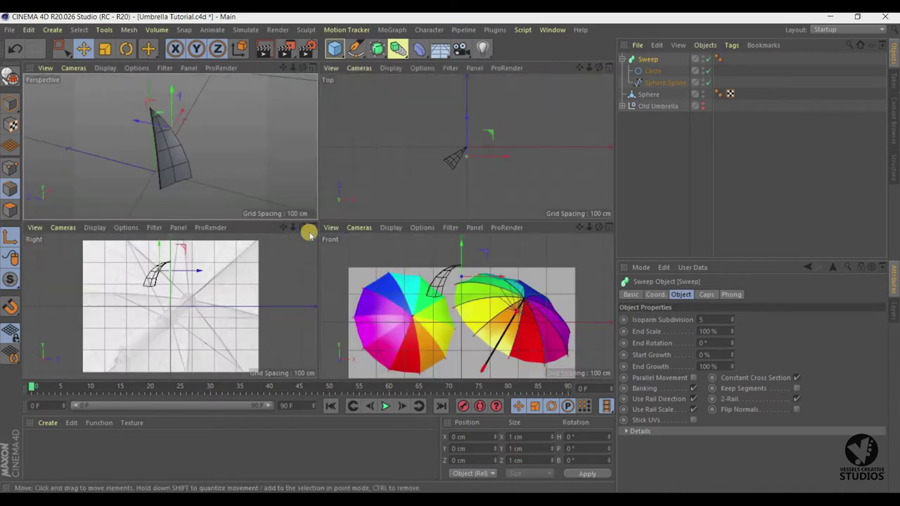
pyautogui.click(498, 280)
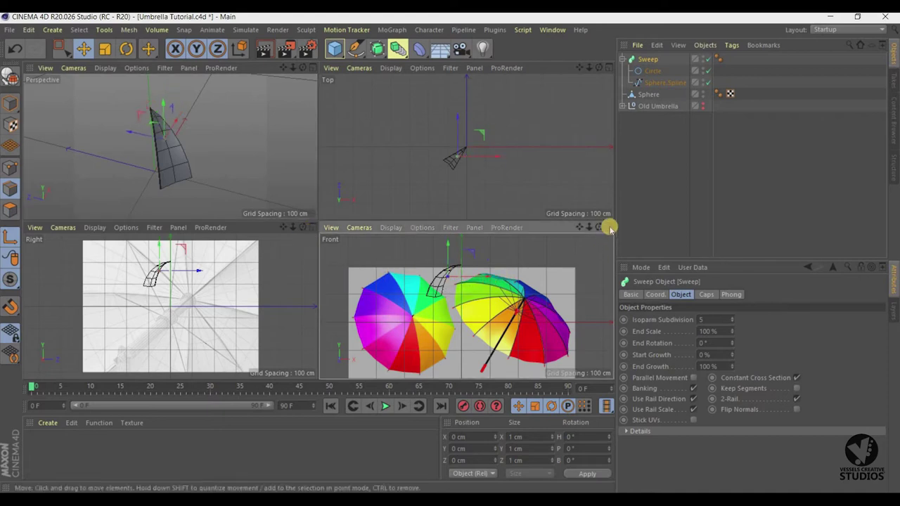
pyautogui.press('F4')
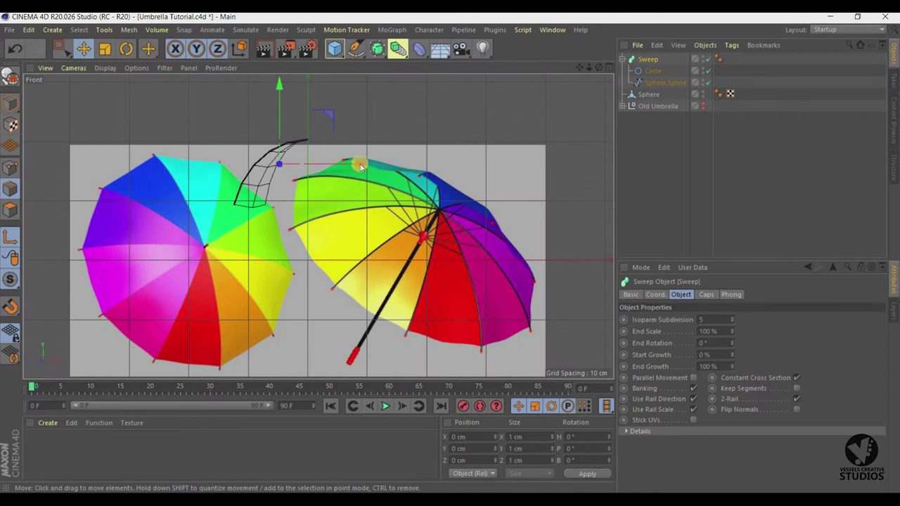
pyautogui.moveTo(360, 166); pyautogui.dragTo(339, 168)
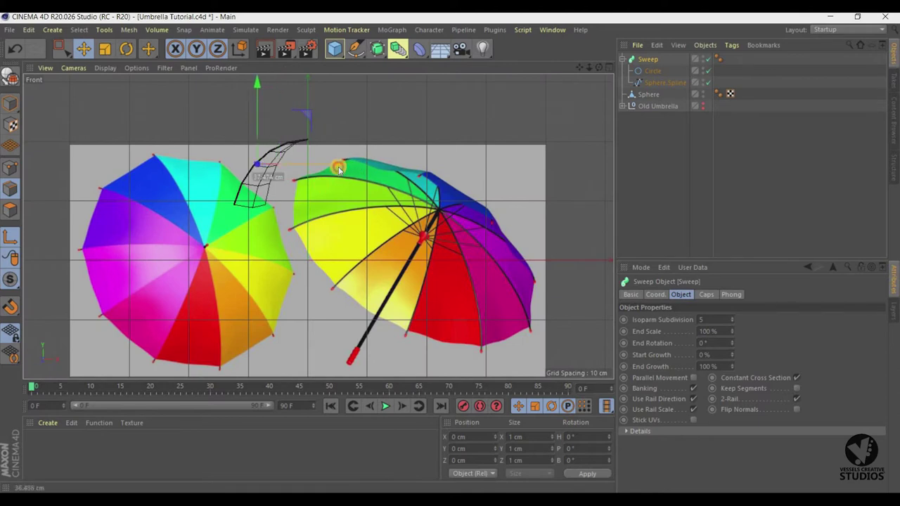
pyautogui.click(608, 69)
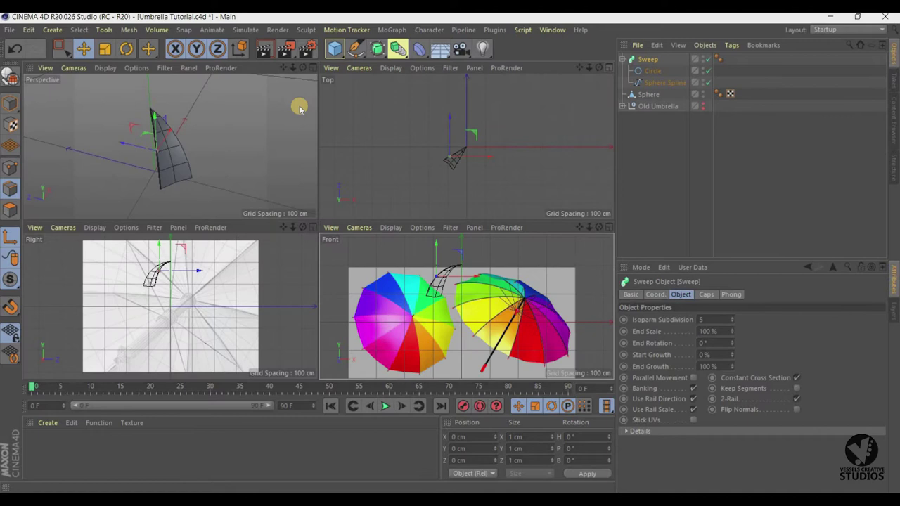
pyautogui.click(313, 69)
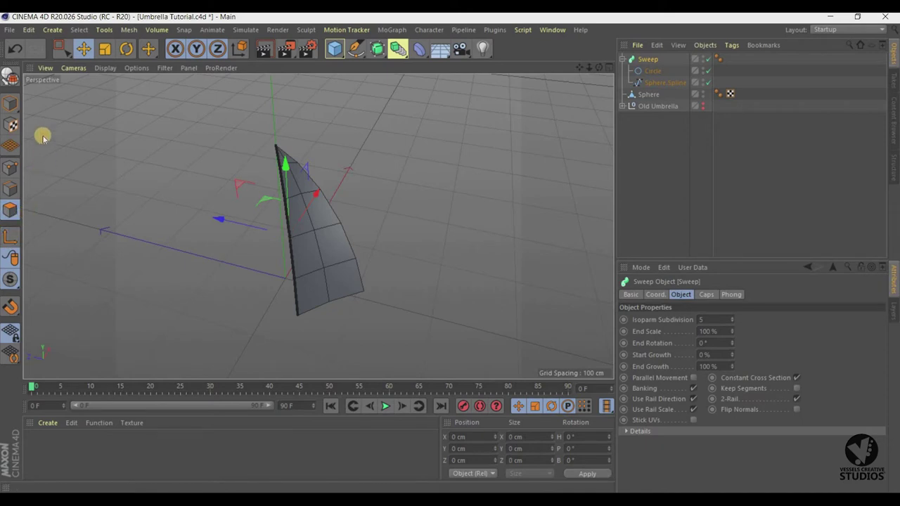
# In Model mode, orbit and zoom to see the panel edge-on, nudging the sweep slightly along Z.
pyautogui.click(11, 104)
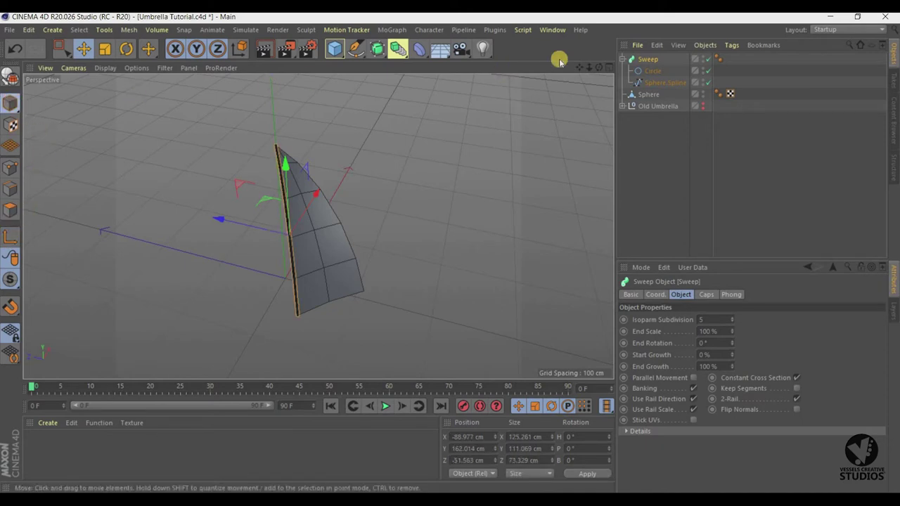
pyautogui.moveTo(598, 68); pyautogui.dragTo(594, 70)
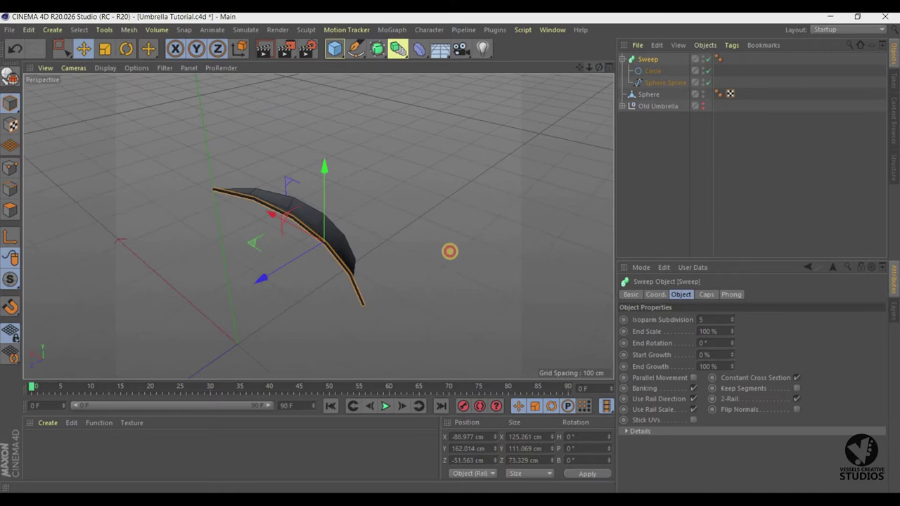
pyautogui.scroll(3, 450, 251)
pyautogui.click(267, 298)
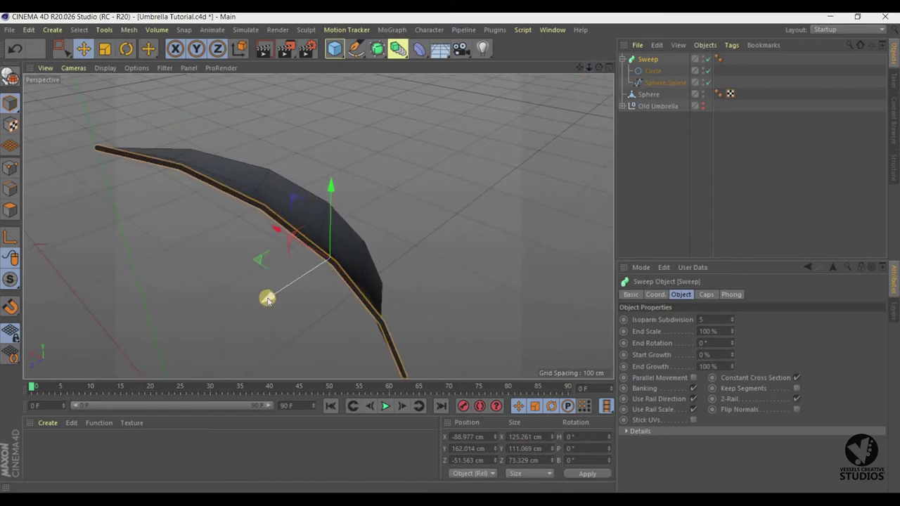
pyautogui.moveTo(263, 303); pyautogui.dragTo(261, 302)
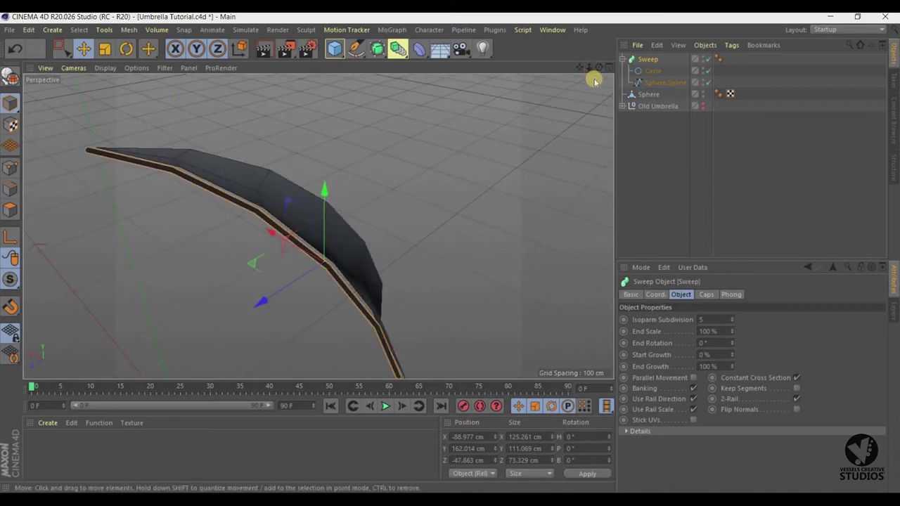
pyautogui.keyDown('alt'); pyautogui.moveTo(450, 252); pyautogui.dragTo(474, 153); pyautogui.keyUp('alt')
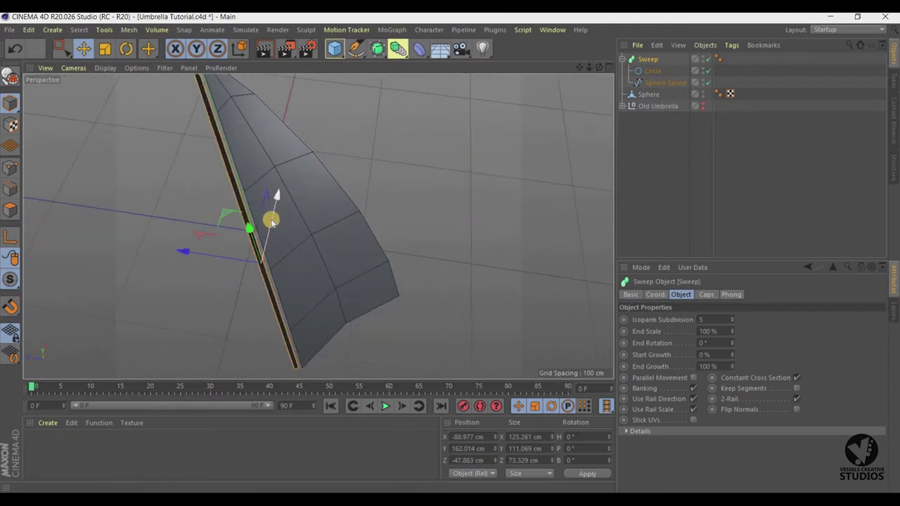
# In Axis mode, rotate the Sweep's pivot to a heading of about -60°.
pyautogui.click(10, 237)
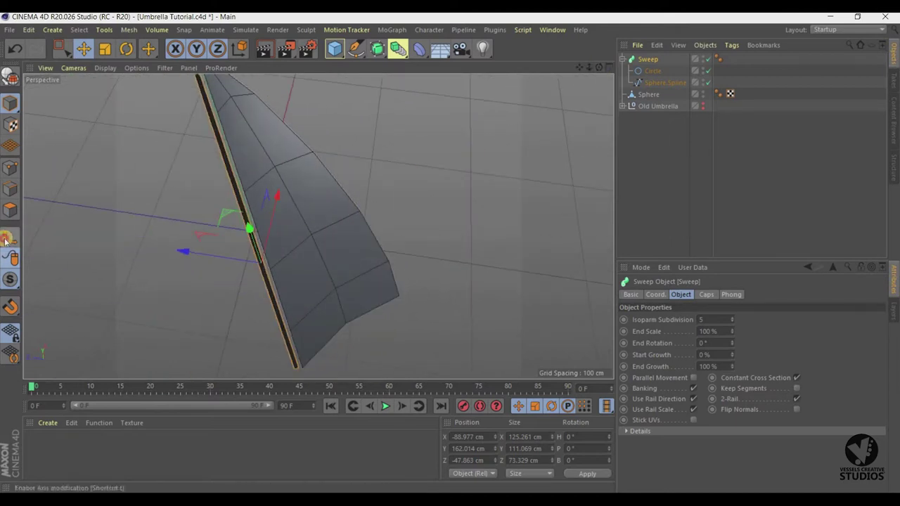
pyautogui.click(127, 47)
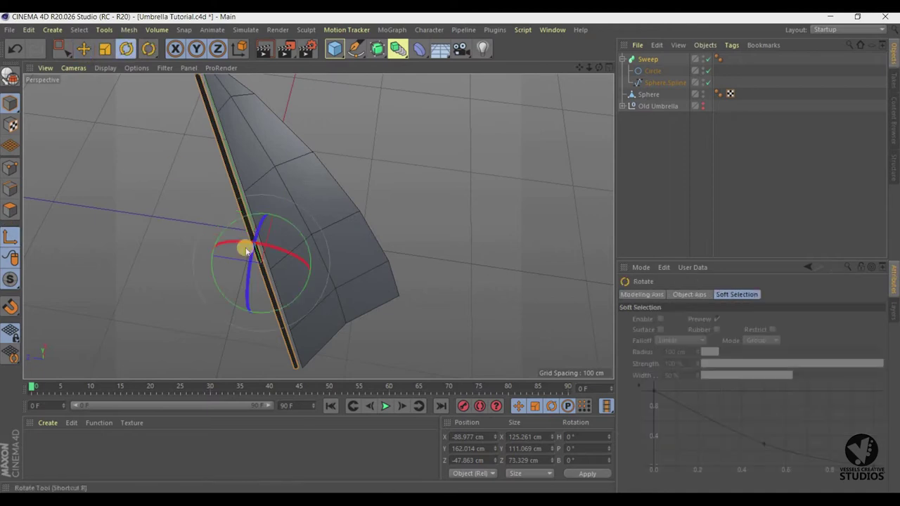
pyautogui.moveTo(273, 307); pyautogui.dragTo(235, 306)
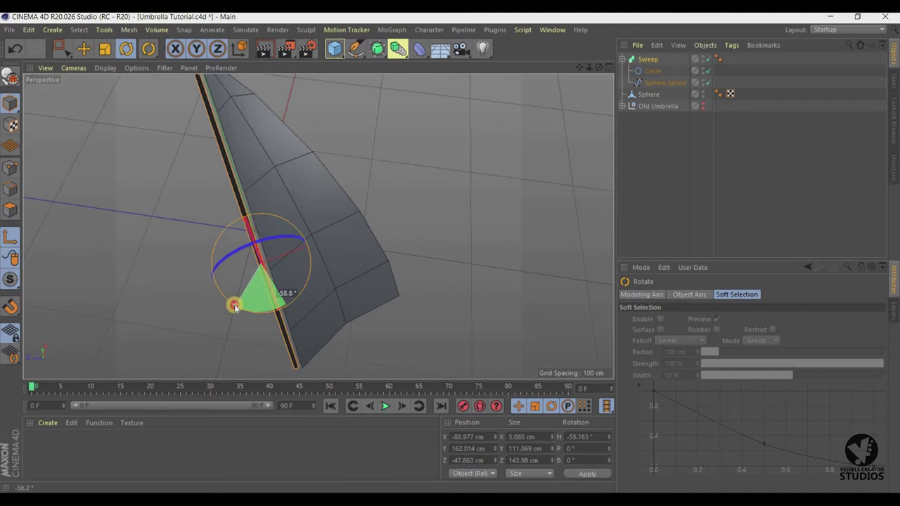
pyautogui.moveTo(158, 247); pyautogui.dragTo(158, 247)
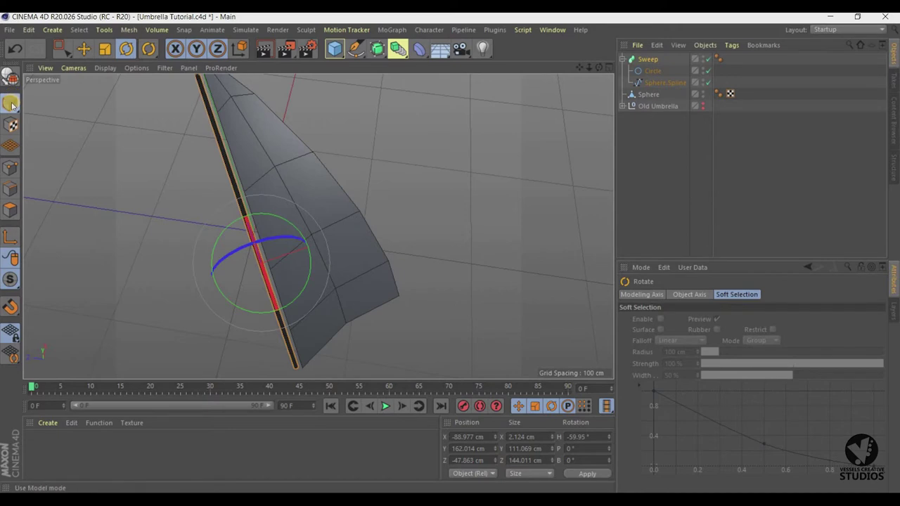
# Move the sweep along X and raise it to Y 162.984 cm, with a slight Z nudge.
pyautogui.click(83, 48)
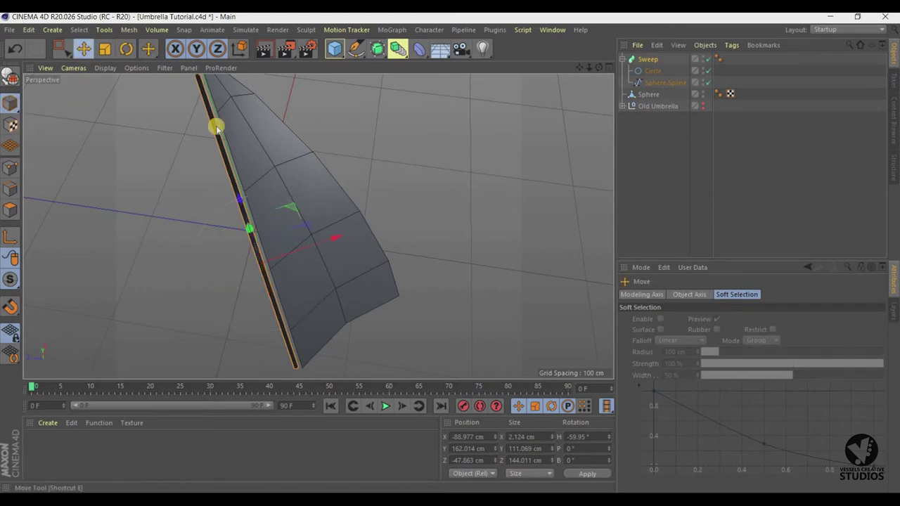
pyautogui.moveTo(338, 237); pyautogui.dragTo(440, 170)
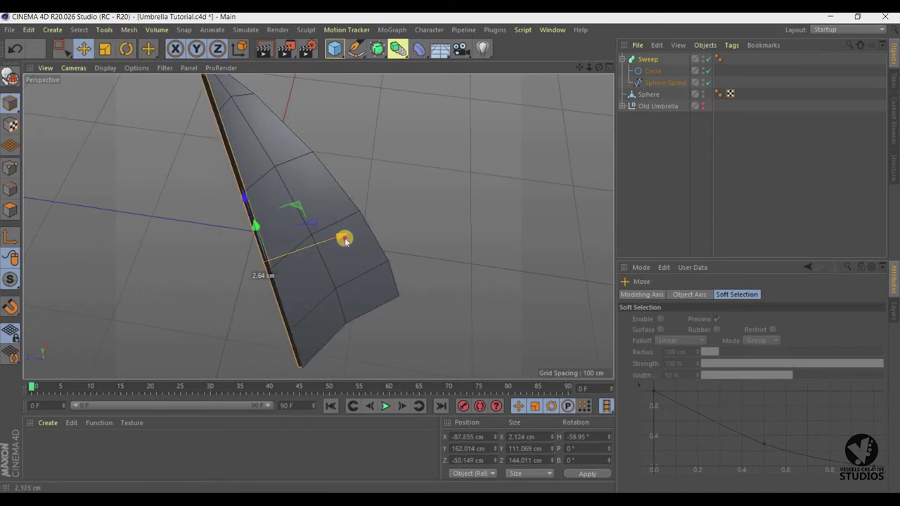
pyautogui.moveTo(599, 67)
pyautogui.mouseDown()
pyautogui.moveTo(449, 251)
pyautogui.moveTo(332, 192)
pyautogui.moveTo(348, 171)
pyautogui.mouseUp()
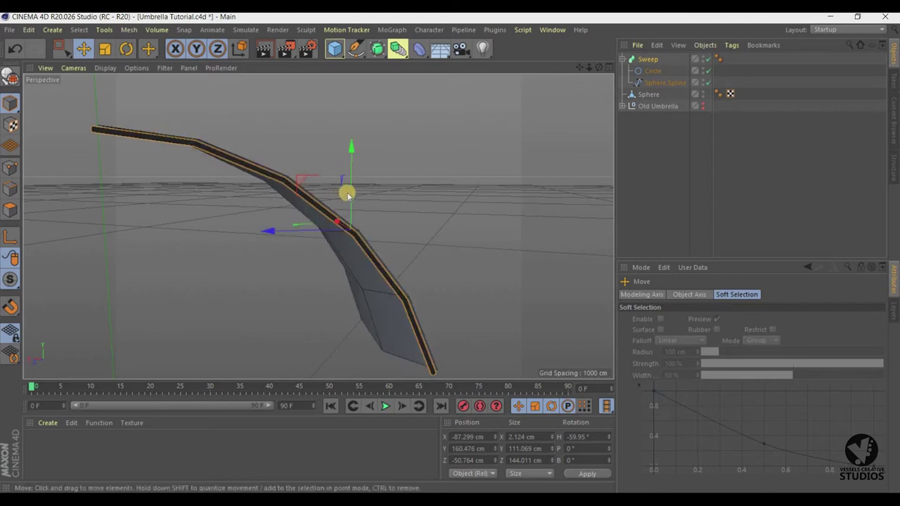
pyautogui.moveTo(346, 189)
pyautogui.mouseDown()
pyautogui.moveTo(303, 255)
pyautogui.moveTo(260, 232)
pyautogui.mouseUp()
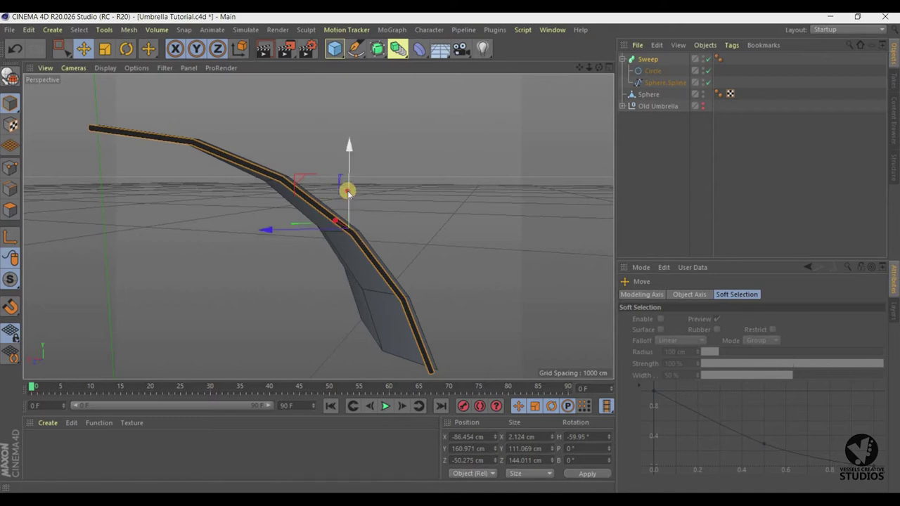
pyautogui.moveTo(348, 189); pyautogui.dragTo(347, 184)
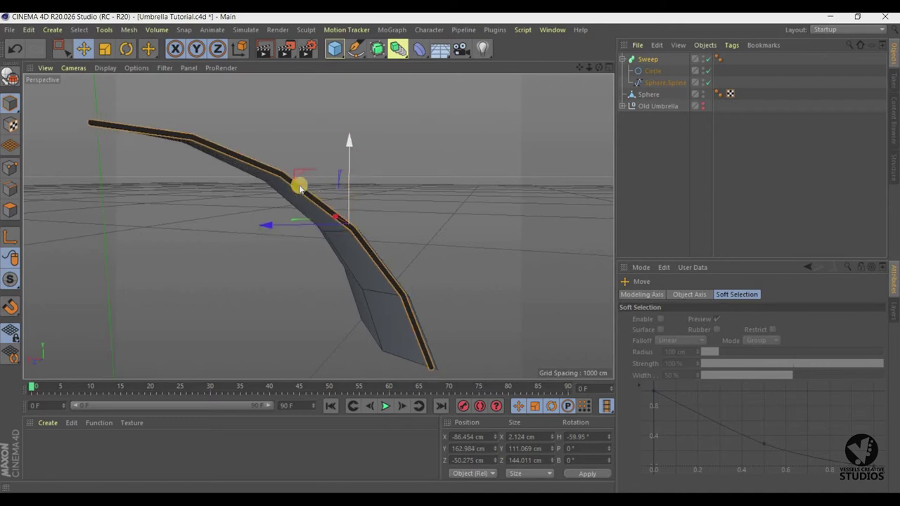
pyautogui.moveTo(450, 251)
pyautogui.keyDown('alt'); pyautogui.mouseDown()
pyautogui.moveTo(471, 129)
pyautogui.moveTo(317, 227)
pyautogui.moveTo(342, 218)
pyautogui.mouseUp(); pyautogui.keyUp('alt')
pyautogui.moveTo(272, 249); pyautogui.dragTo(266, 241)
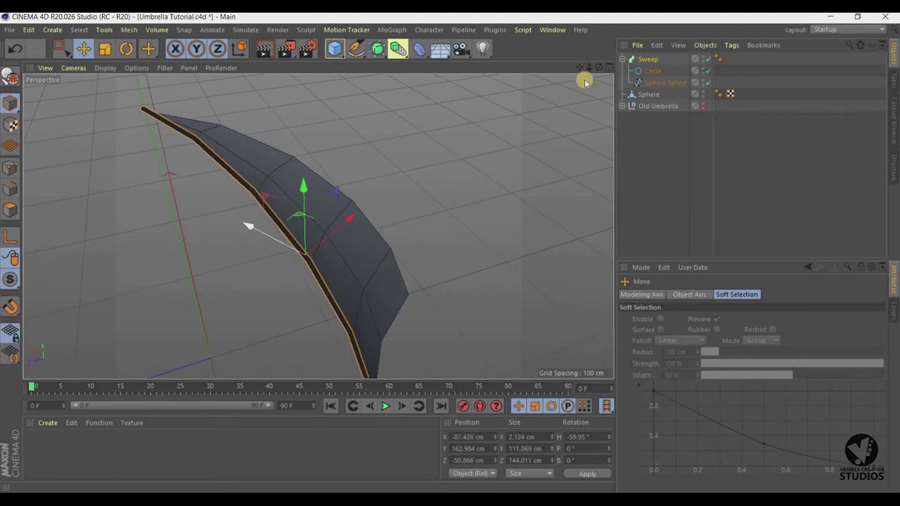
# Shift the sweep along X and lower it to Y 159.709 cm along the panel border.
pyautogui.moveTo(600, 68); pyautogui.dragTo(600, 76)
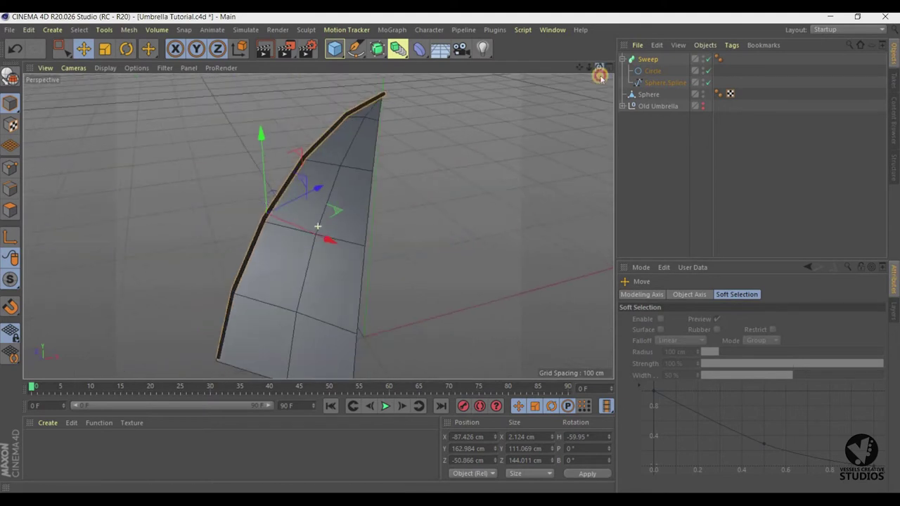
pyautogui.moveTo(328, 241); pyautogui.dragTo(331, 243)
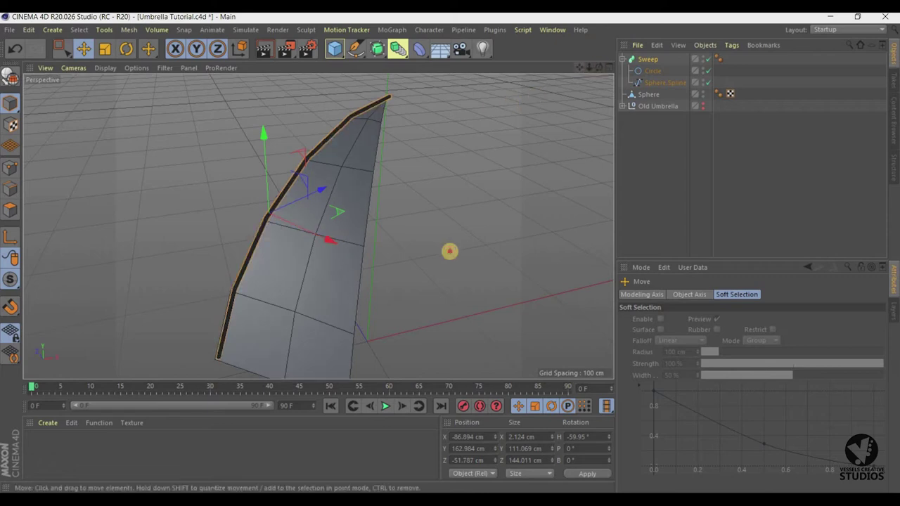
pyautogui.keyDown('alt'); pyautogui.moveTo(450, 251); pyautogui.dragTo(419, 146); pyautogui.keyUp('alt')
pyautogui.moveTo(371, 204); pyautogui.dragTo(377, 209)
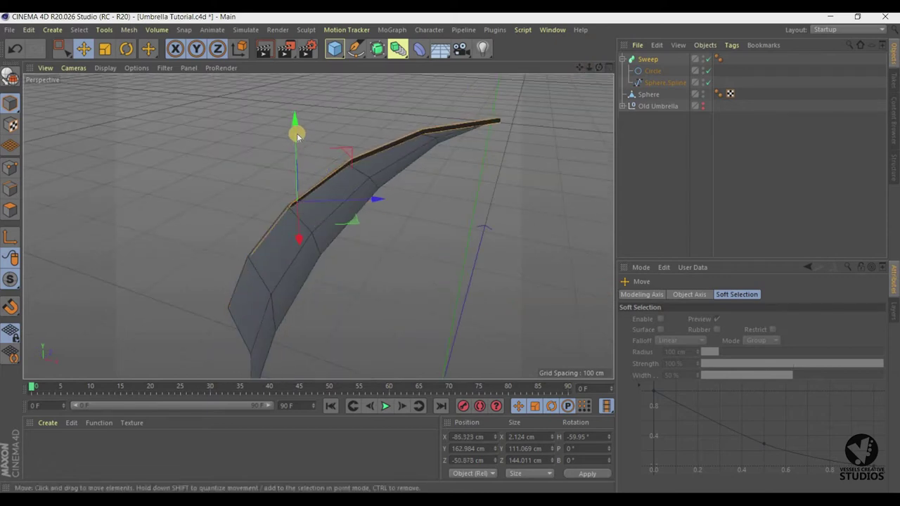
pyautogui.moveTo(296, 135); pyautogui.dragTo(294, 132)
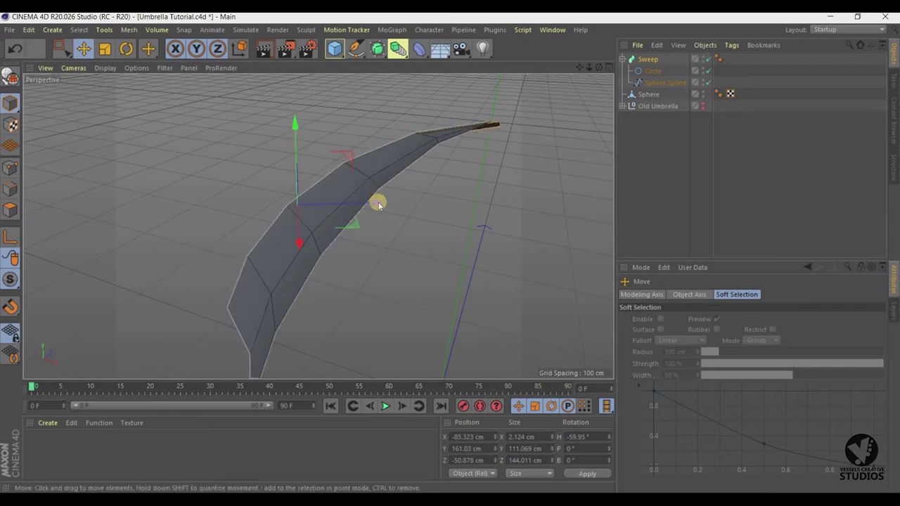
pyautogui.moveTo(377, 205); pyautogui.dragTo(358, 199)
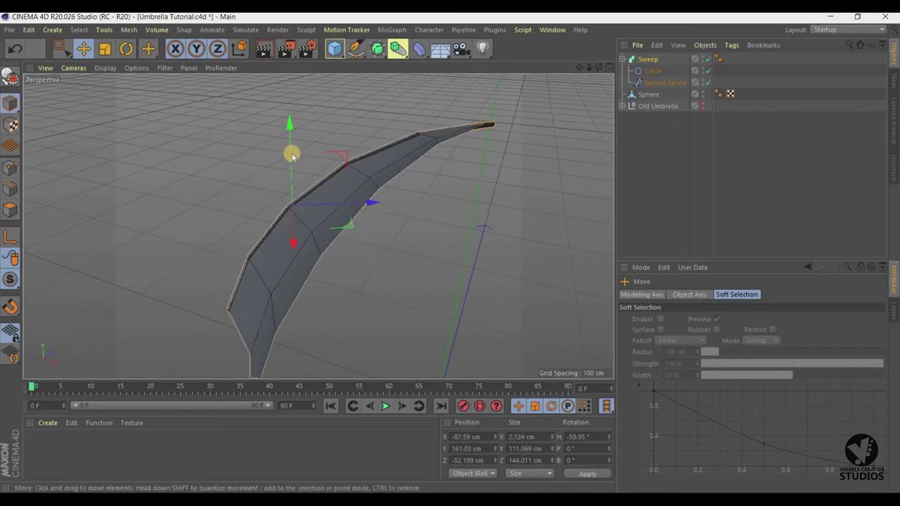
pyautogui.moveTo(291, 153); pyautogui.dragTo(303, 157)
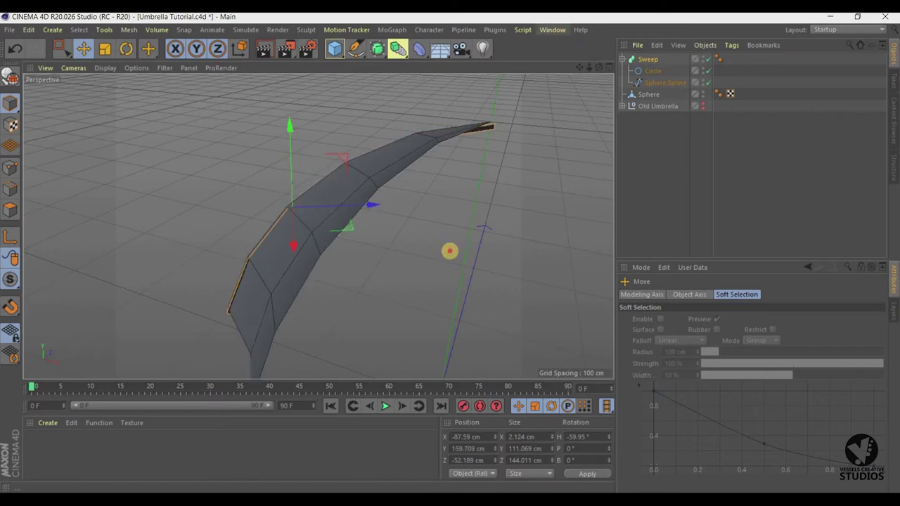
pyautogui.keyDown('alt'); pyautogui.moveTo(450, 251); pyautogui.dragTo(598, 71); pyautogui.keyUp('alt')
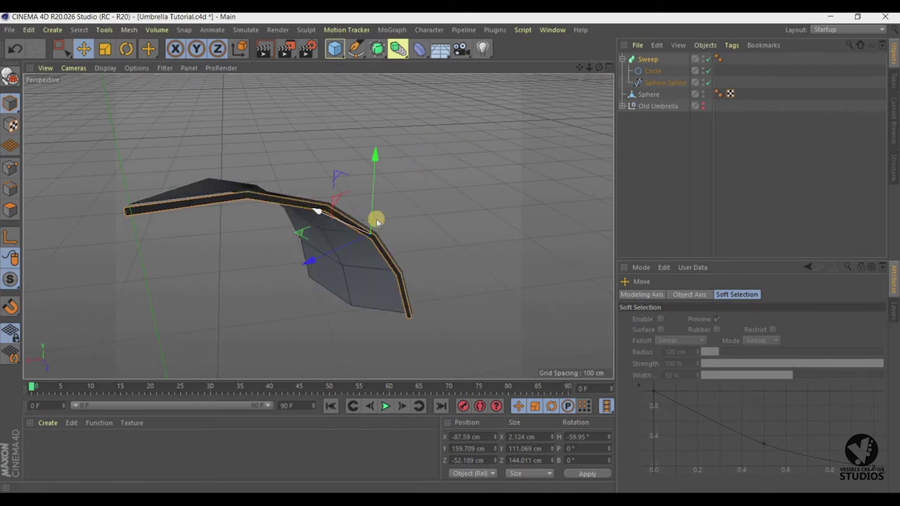
# Nudge the sweep along Z and Y, then tilt it slightly to follow the border.
pyautogui.click(323, 256)
pyautogui.moveTo(323, 256); pyautogui.dragTo(318, 256)
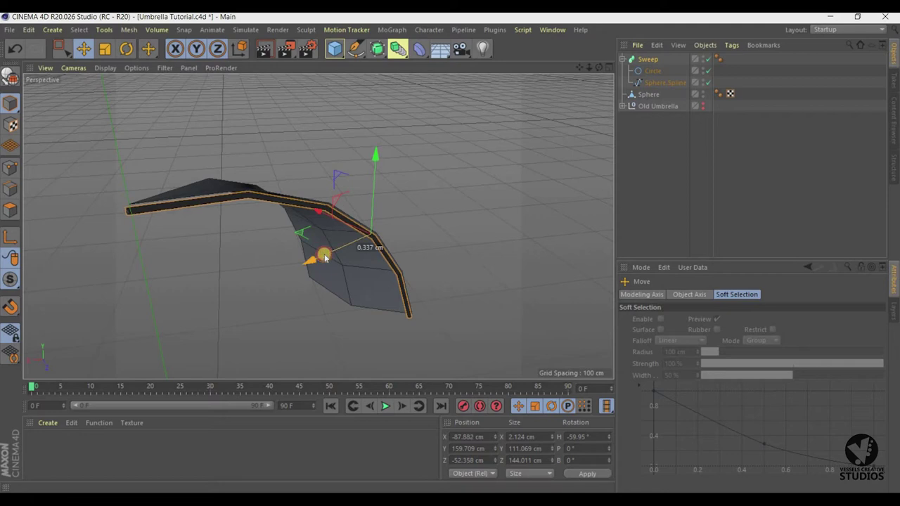
pyautogui.moveTo(377, 156); pyautogui.dragTo(377, 164)
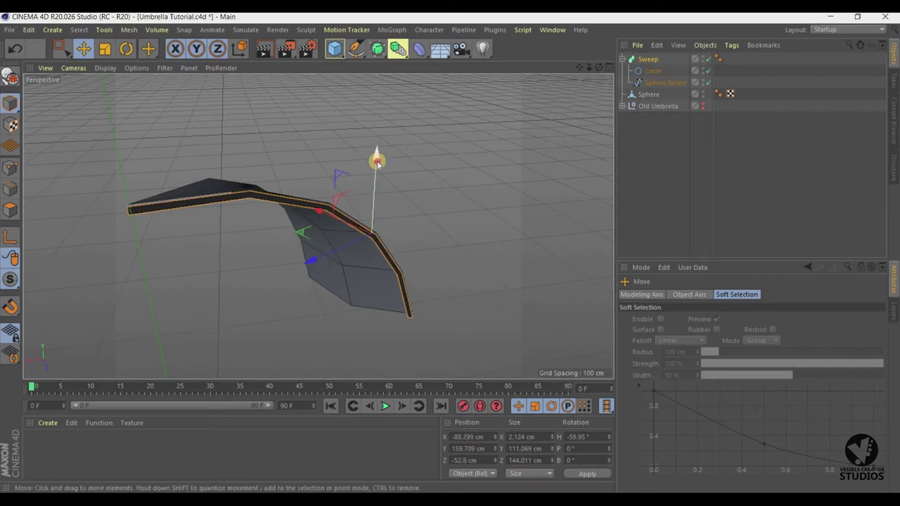
pyautogui.click(126, 48)
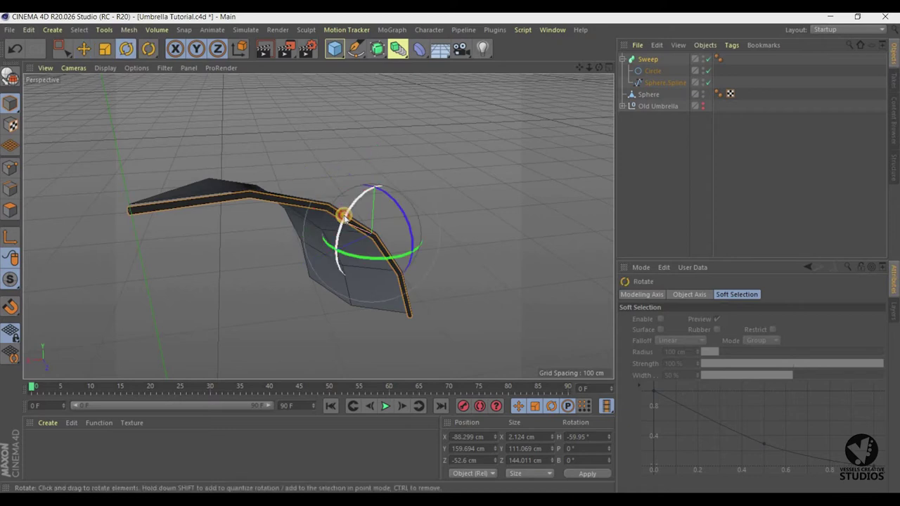
pyautogui.moveTo(344, 218); pyautogui.dragTo(346, 219)
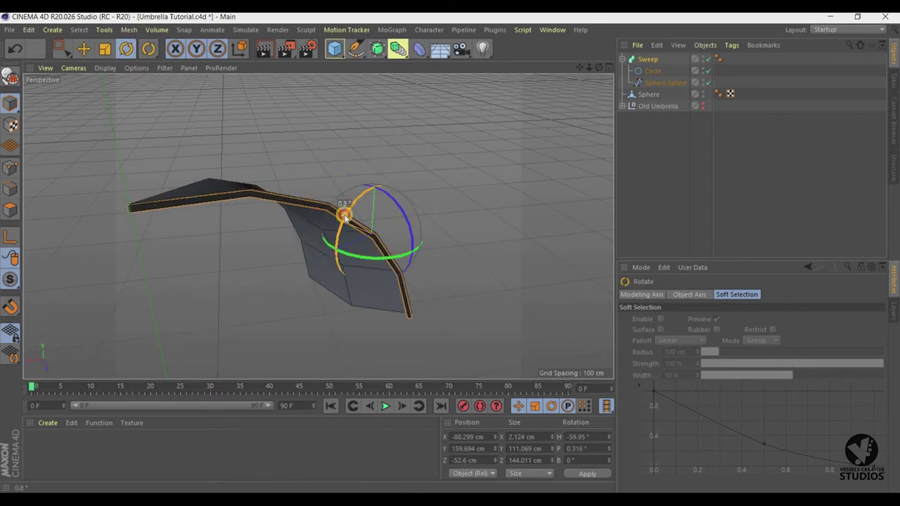
pyautogui.keyDown('alt'); pyautogui.moveTo(450, 251); pyautogui.dragTo(397, 201); pyautogui.keyUp('alt')
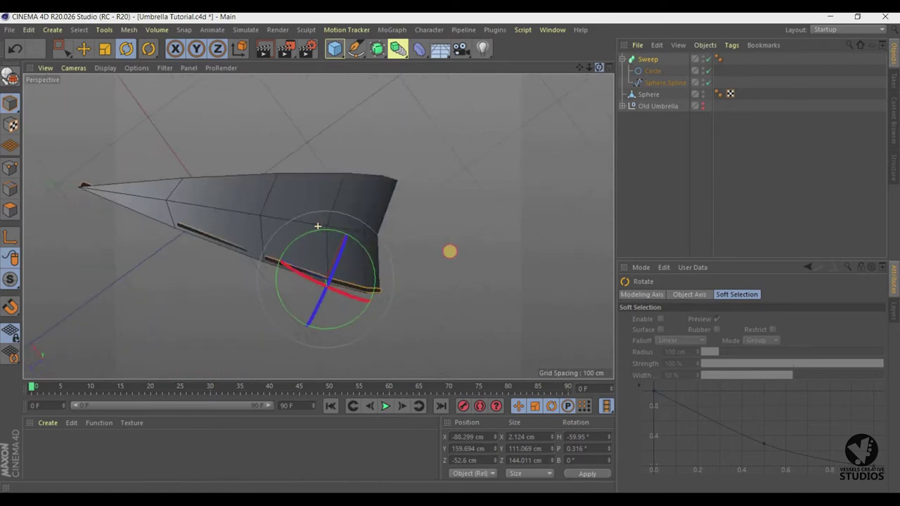
pyautogui.moveTo(317, 235); pyautogui.dragTo(318, 235)
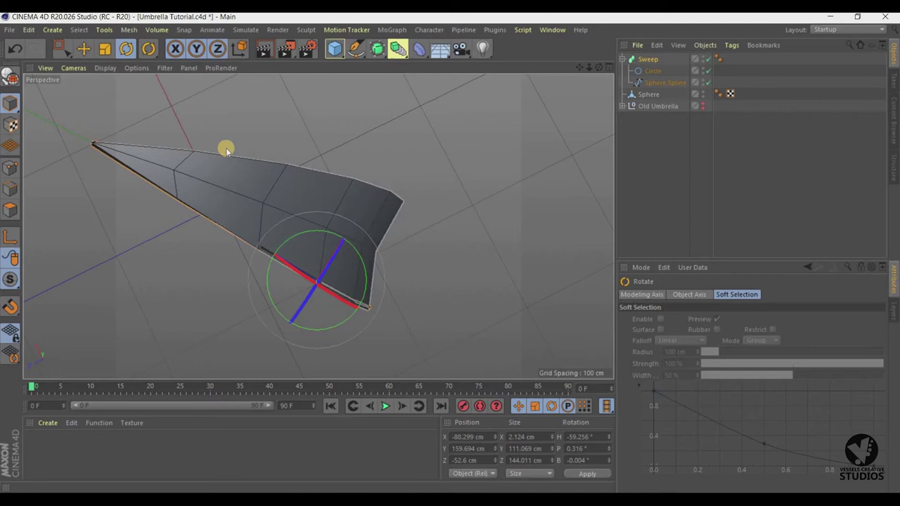
# Reposition the sweep slightly along Y and X while orbiting to check alignment.
pyautogui.click(81, 49)
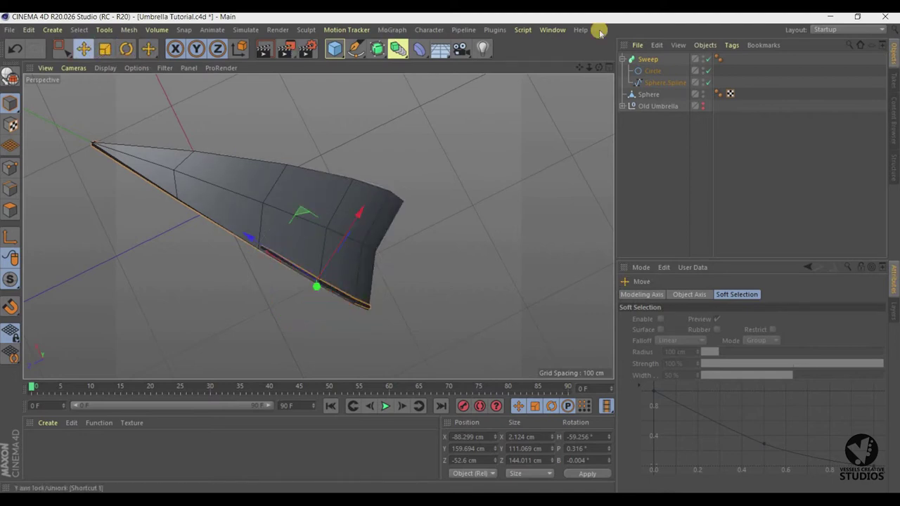
pyautogui.keyDown('alt'); pyautogui.moveTo(451, 252); pyautogui.dragTo(432, 187); pyautogui.keyUp('alt')
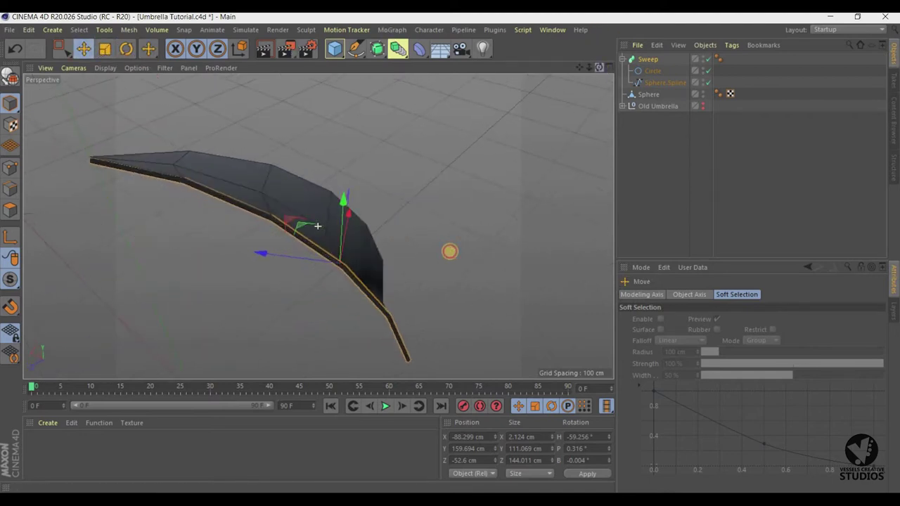
pyautogui.moveTo(347, 178); pyautogui.dragTo(348, 178)
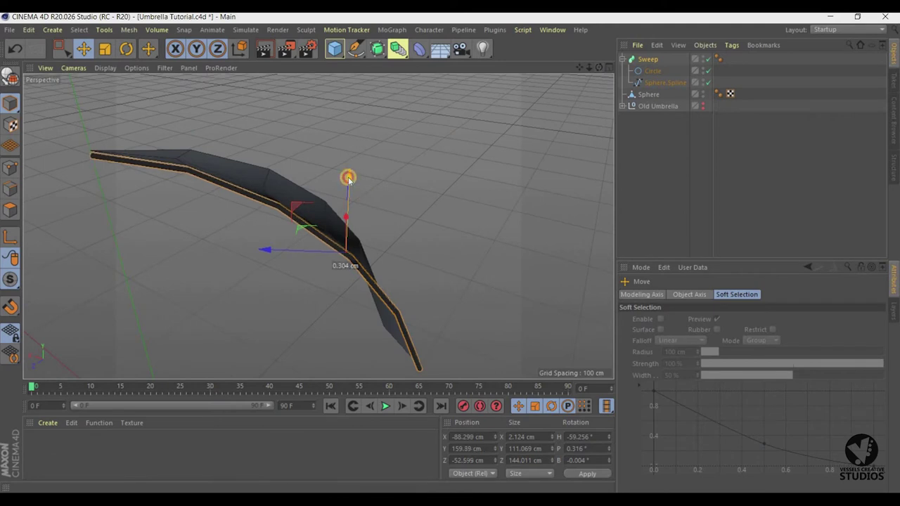
pyautogui.moveTo(293, 250); pyautogui.dragTo(295, 253)
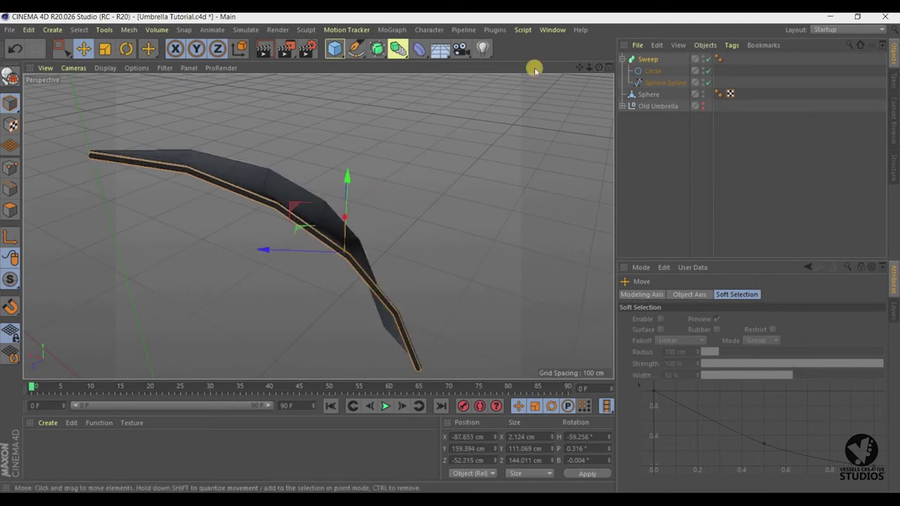
pyautogui.keyDown('alt'); pyautogui.moveTo(450, 251); pyautogui.dragTo(450, 251); pyautogui.keyUp('alt')
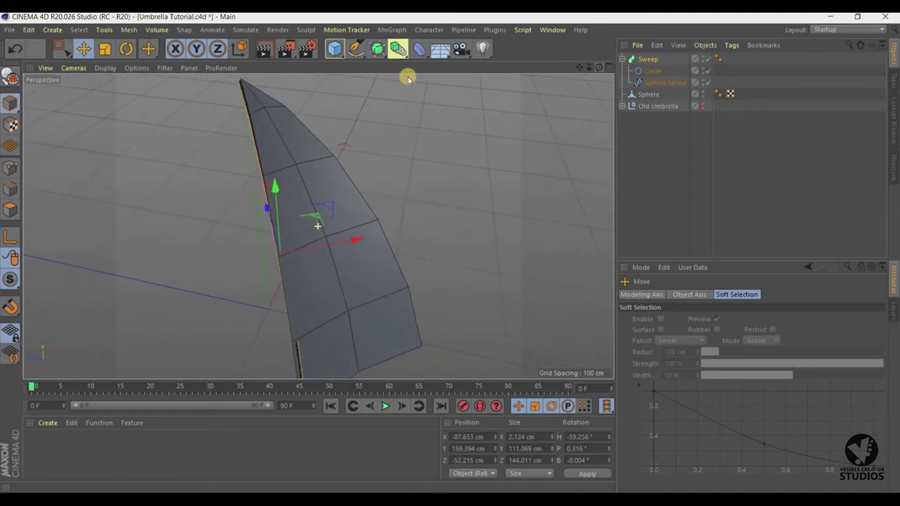
# Tilt the sweep to 0.71° pitch and -59.256° heading, then inspect its end up close.
pyautogui.press('r')
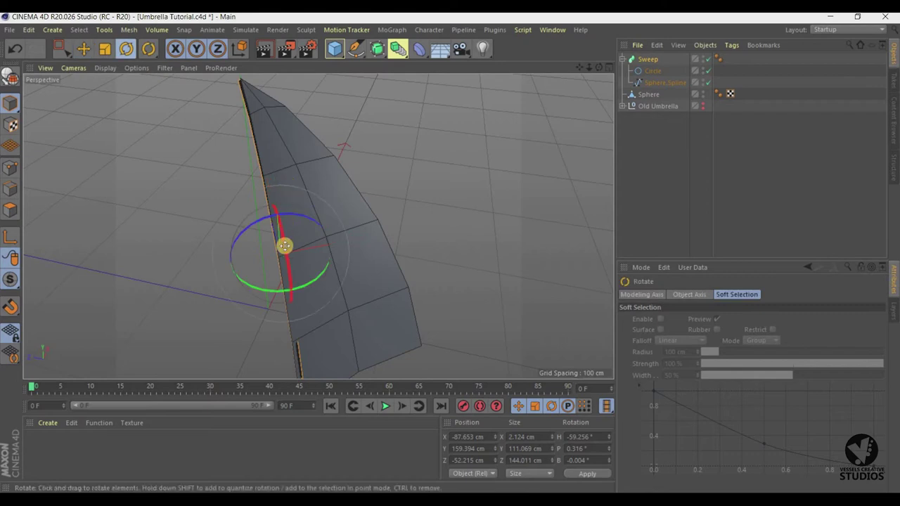
pyautogui.moveTo(285, 246); pyautogui.dragTo(285, 248)
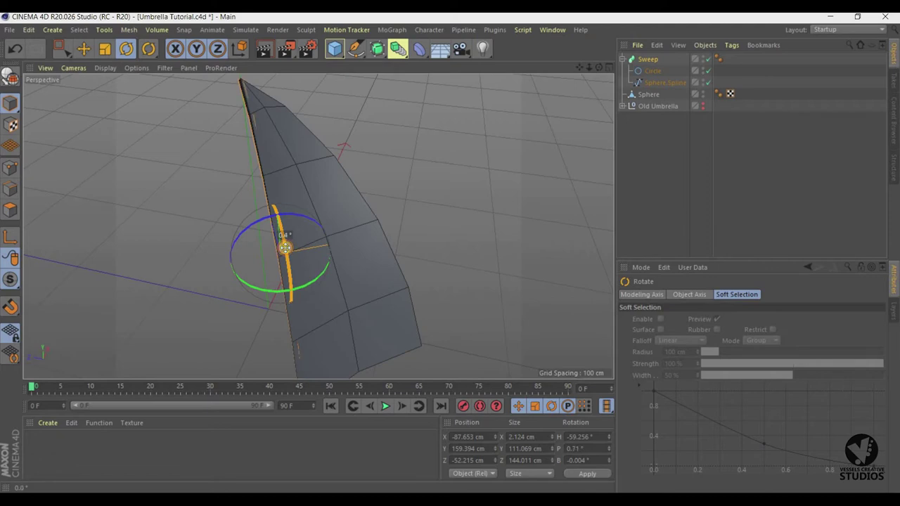
pyautogui.moveTo(285, 247); pyautogui.dragTo(285, 247)
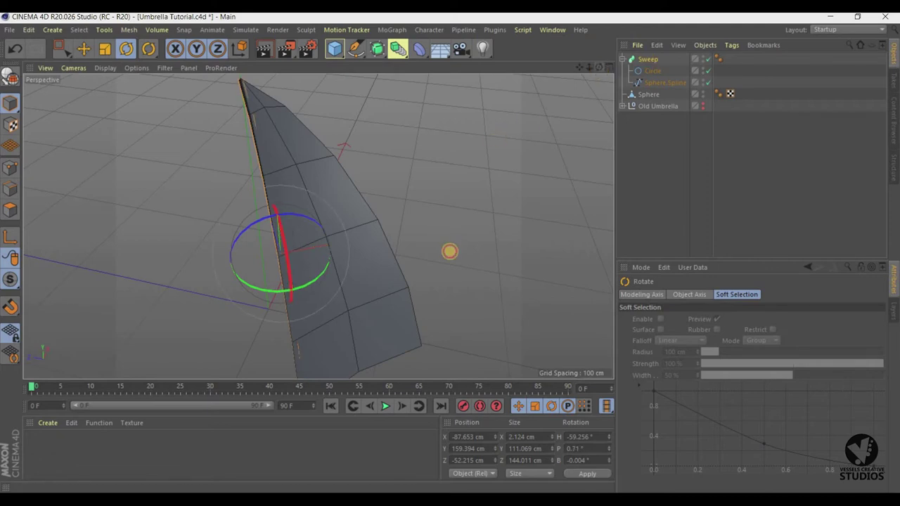
pyautogui.keyDown('alt'); pyautogui.moveTo(449, 251); pyautogui.dragTo(450, 251); pyautogui.keyUp('alt')
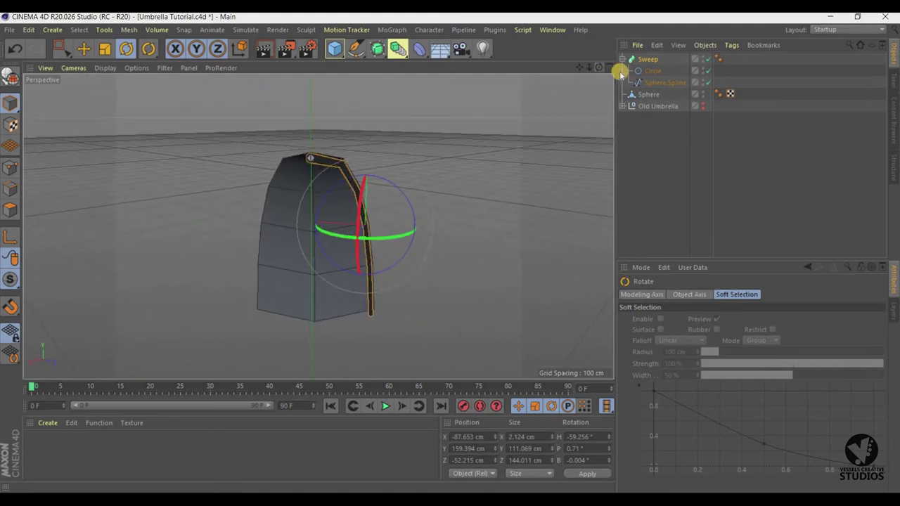
pyautogui.moveTo(589, 68); pyautogui.dragTo(590, 69)
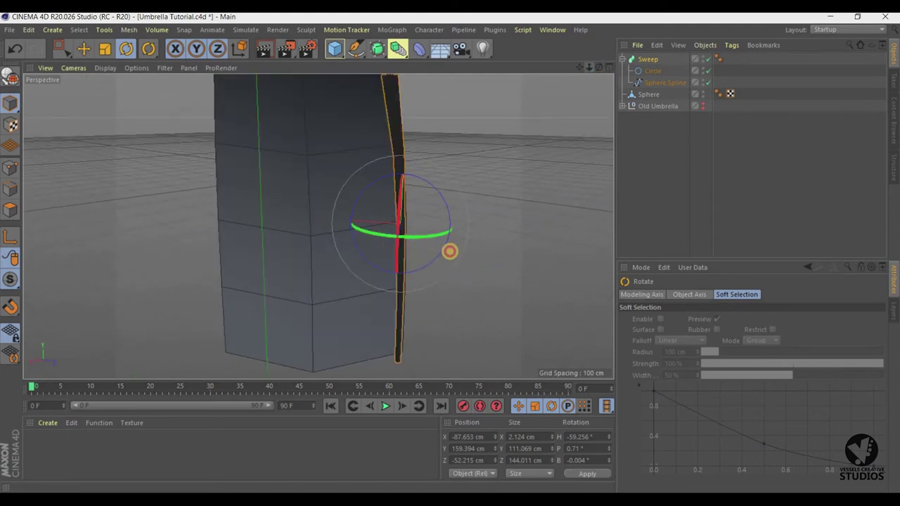
pyautogui.keyDown('alt'); pyautogui.moveTo(450, 252); pyautogui.dragTo(450, 251); pyautogui.keyUp('alt')
# Set the Sweep's Caps type from Triangles to N-gons, with Regular Grid enabled.
pyautogui.click(651, 59)
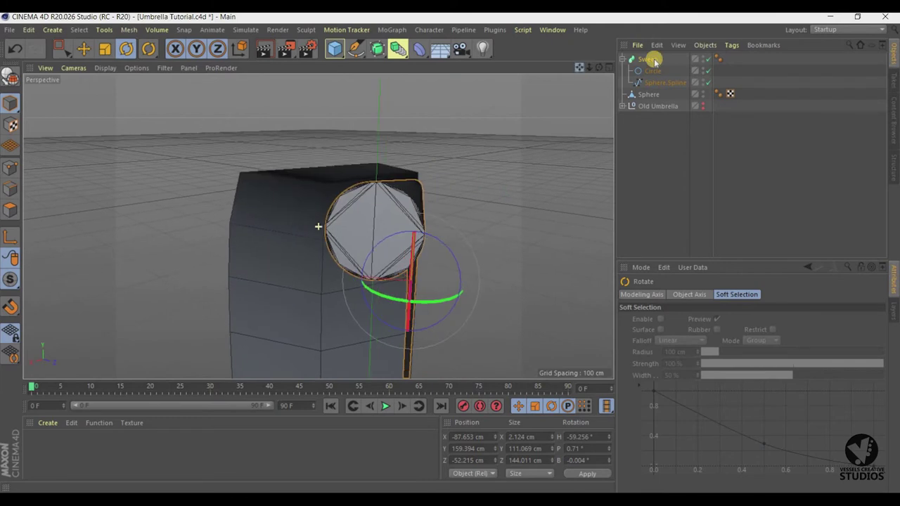
pyautogui.click(649, 59)
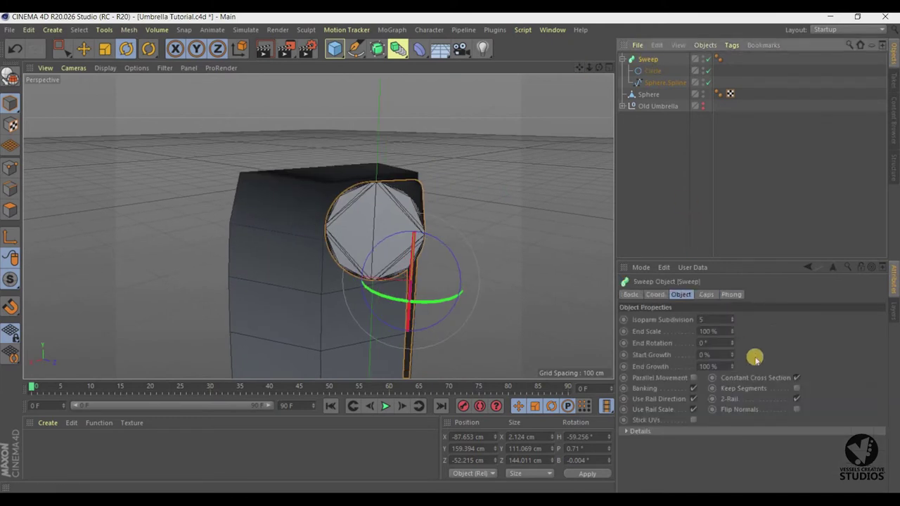
pyautogui.click(706, 295)
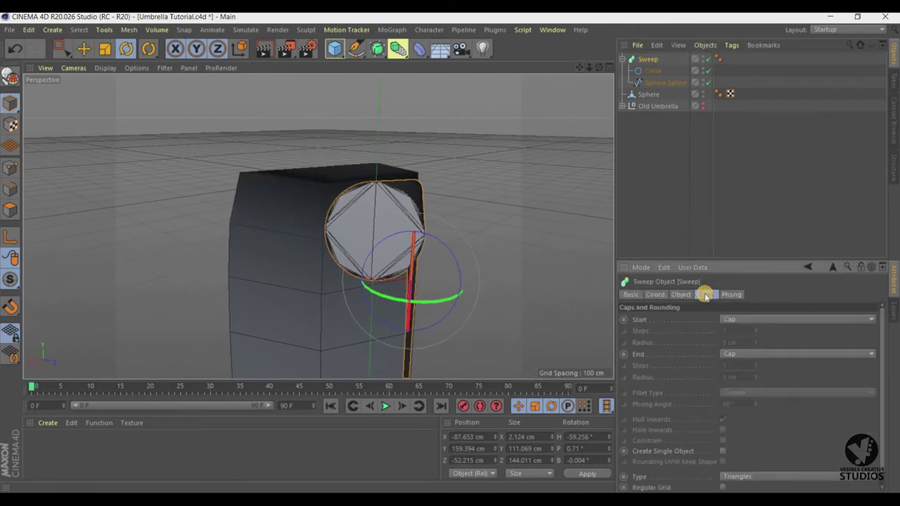
pyautogui.click(681, 296)
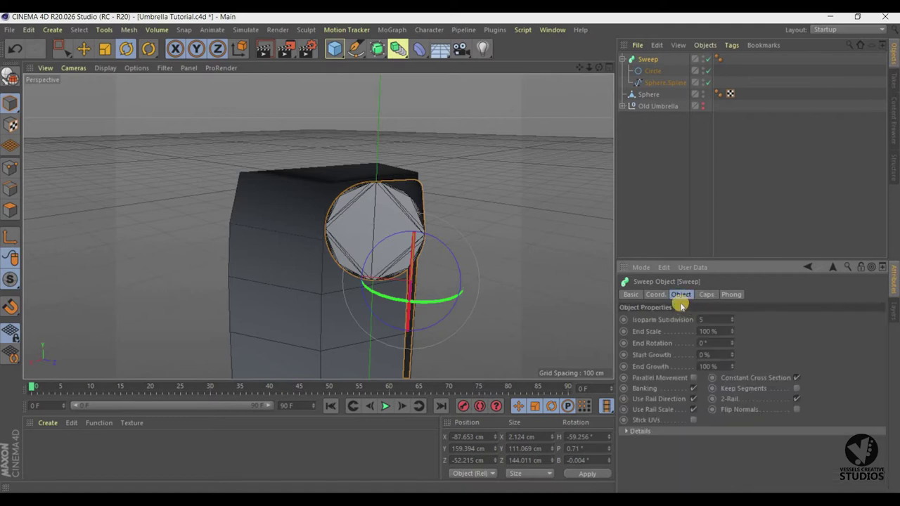
pyautogui.click(705, 296)
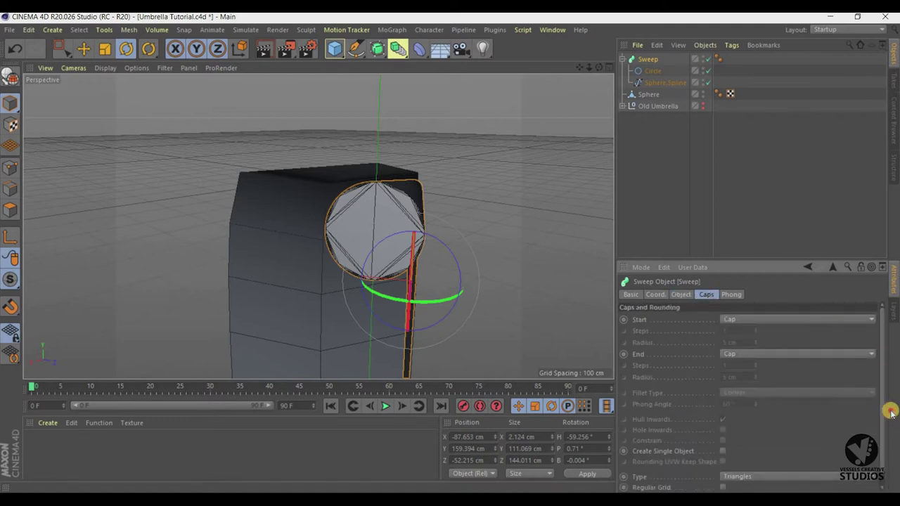
pyautogui.scroll(-1, 763, 487)
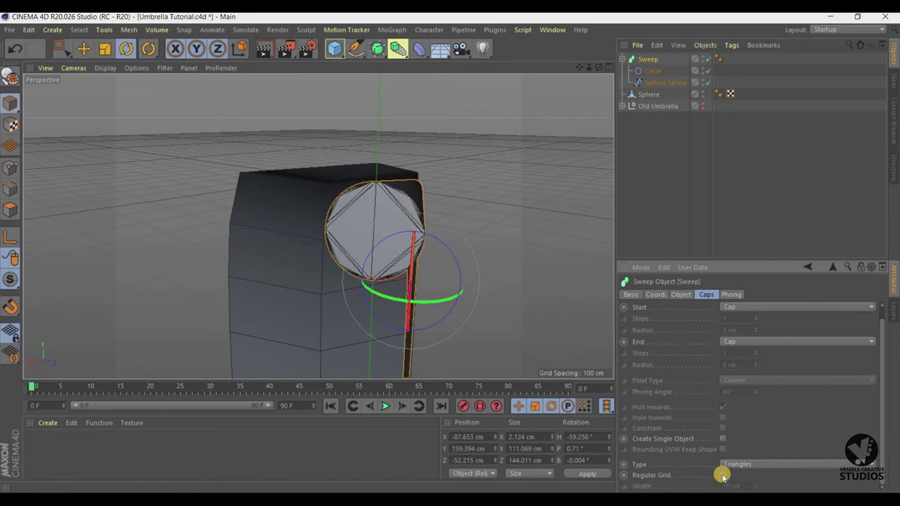
pyautogui.click(723, 475)
pyautogui.click(740, 467)
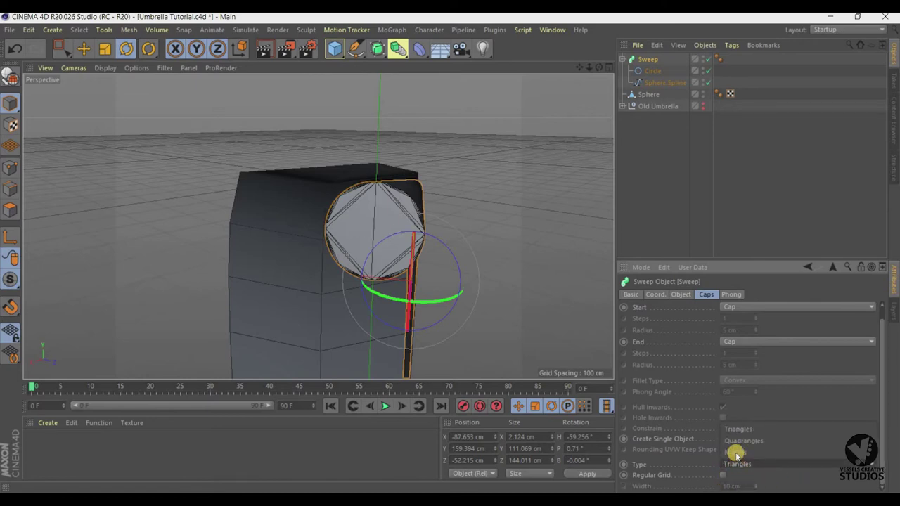
pyautogui.click(735, 453)
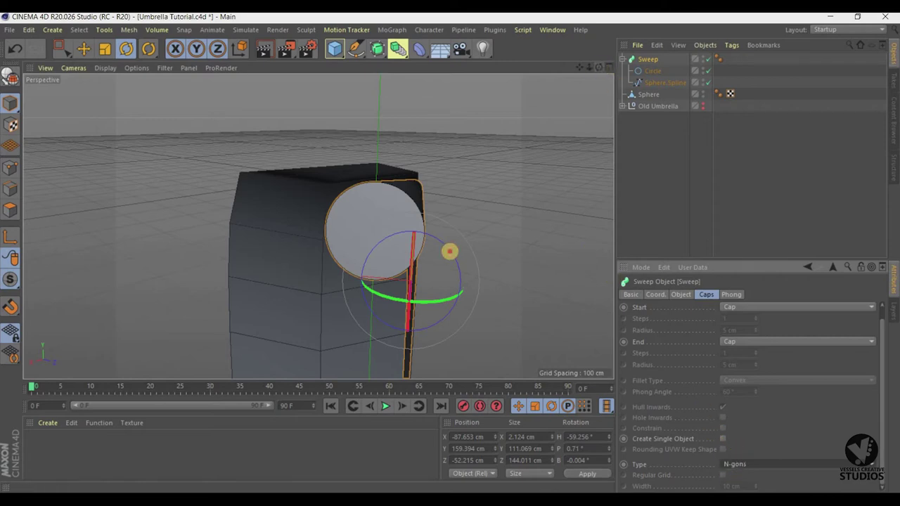
# Orbit around the swept rib from several angles, then select its Circle profile.
pyautogui.keyDown('alt'); pyautogui.moveTo(318, 226); pyautogui.dragTo(318, 227); pyautogui.keyUp('alt')
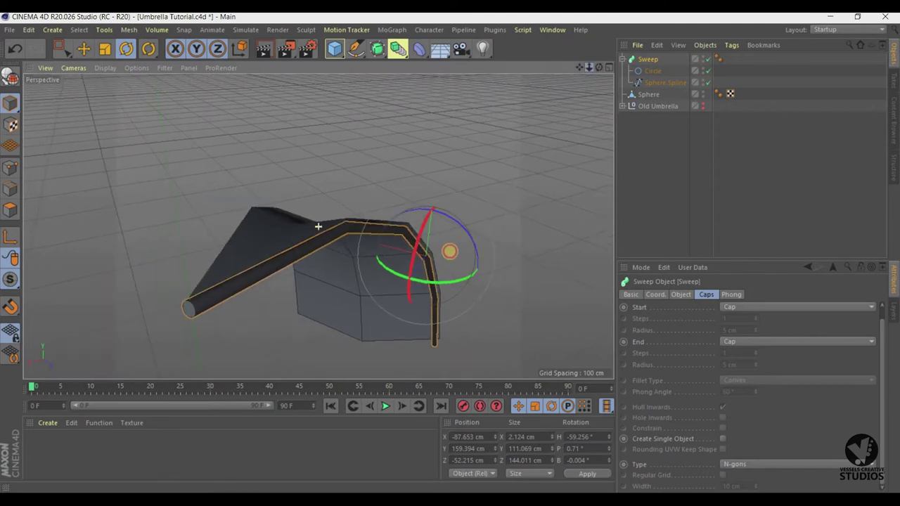
pyautogui.keyDown('alt'); pyautogui.moveTo(318, 226); pyautogui.dragTo(318, 227, button='right'); pyautogui.keyUp('alt')
pyautogui.keyDown('alt'); pyautogui.moveTo(318, 227); pyautogui.dragTo(318, 226); pyautogui.keyUp('alt')
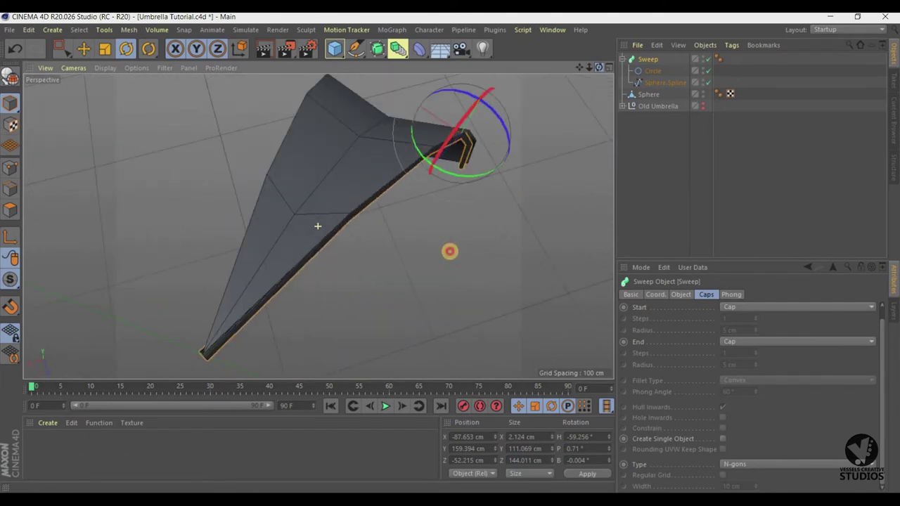
pyautogui.moveTo(600, 69); pyautogui.dragTo(600, 69)
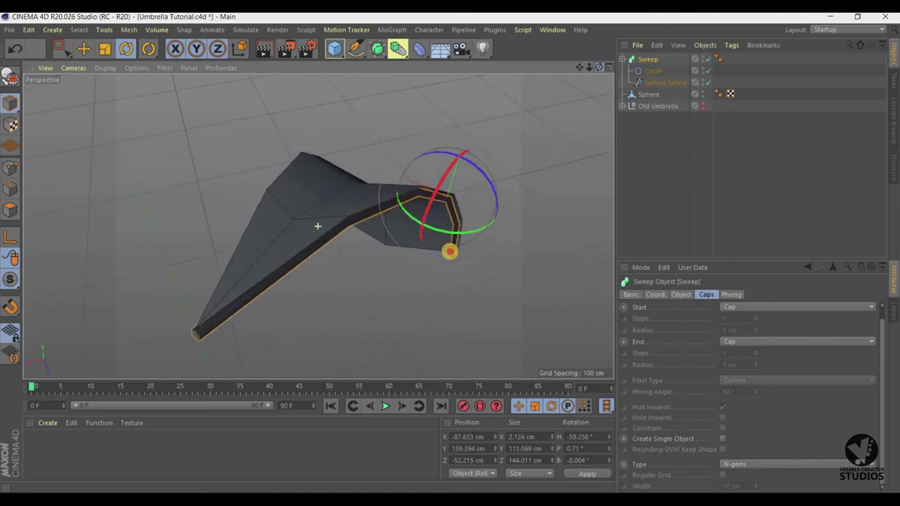
pyautogui.click(646, 71)
# Set the Circle profile radius to 0.8 cm, then 0.5 cm, and show four views.
pyautogui.click(711, 339)
pyautogui.write('0.8')
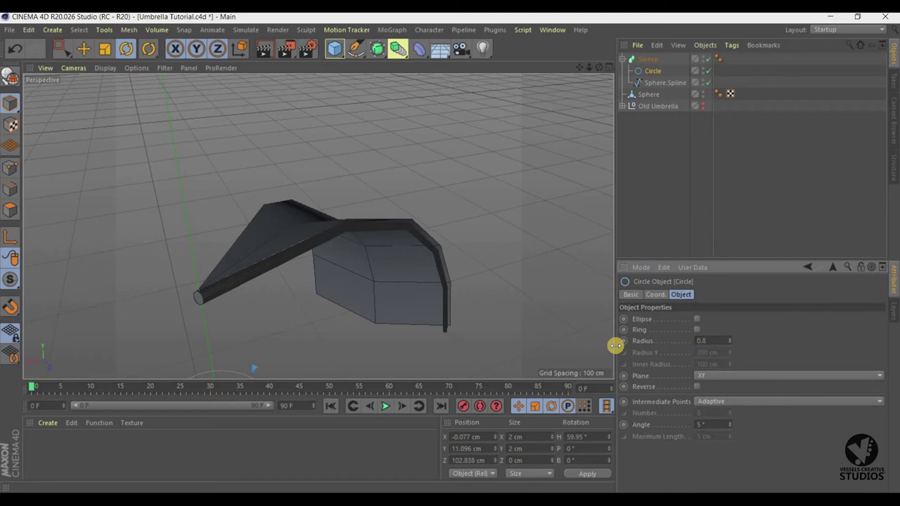
pyautogui.press('Return')
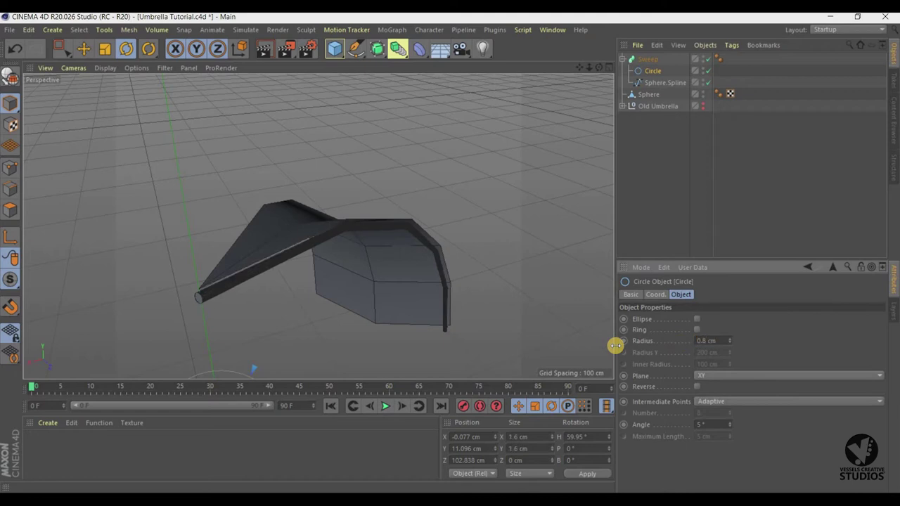
pyautogui.click(711, 342)
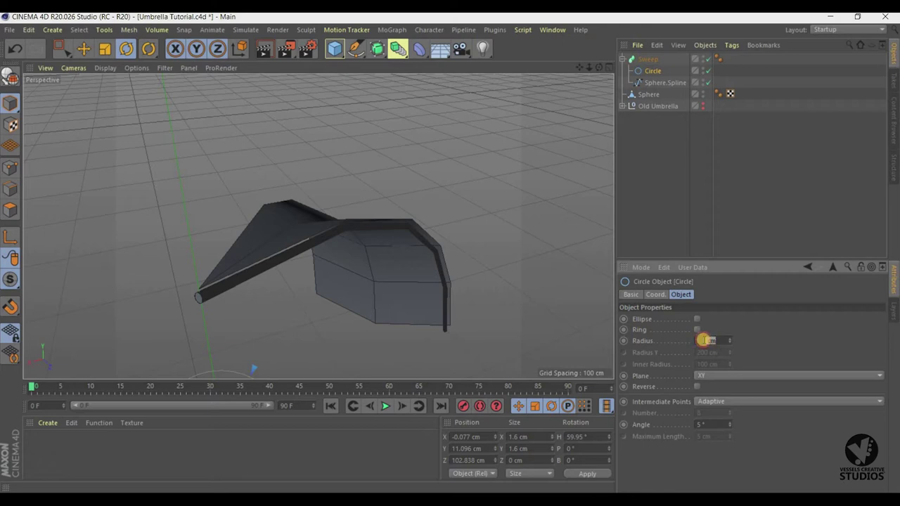
pyautogui.write('0.5')
pyautogui.press('Return')
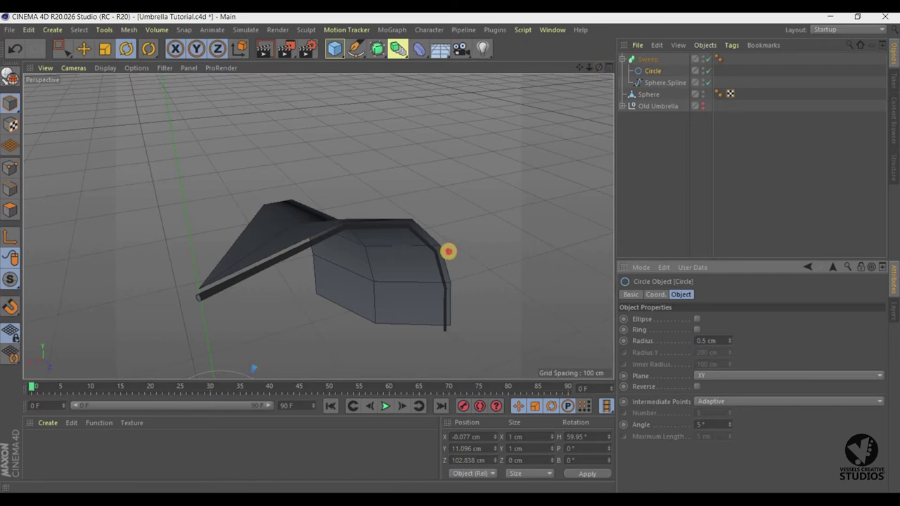
pyautogui.keyDown('alt'); pyautogui.moveTo(450, 251); pyautogui.dragTo(318, 227); pyautogui.keyUp('alt')
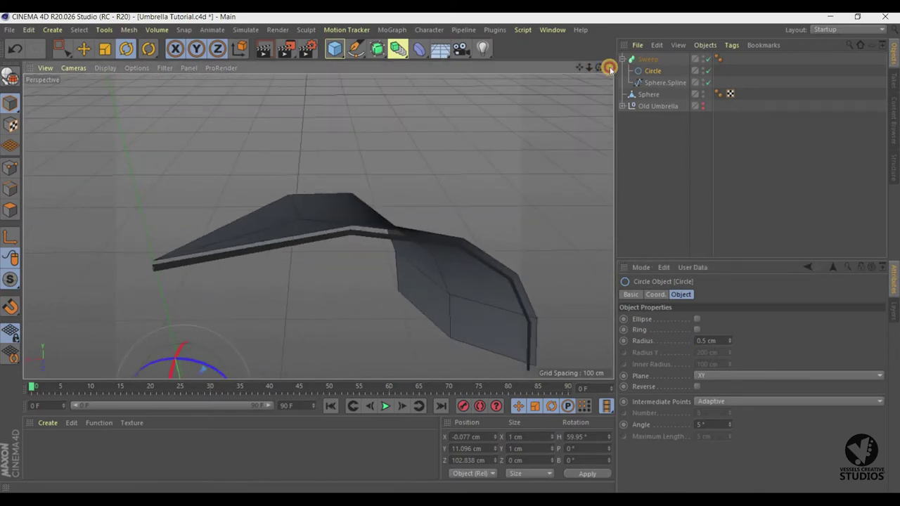
pyautogui.click(609, 68)
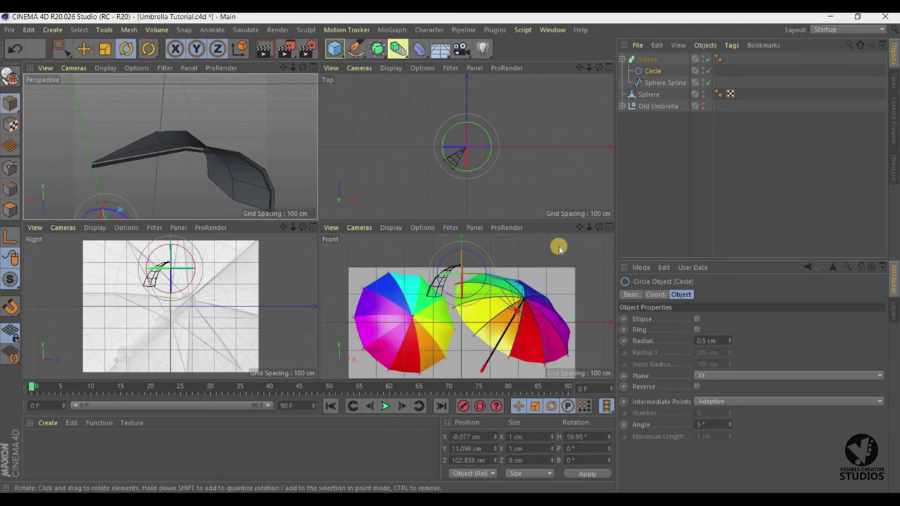
# In the maximized Front view, shift the rib slightly and select Sphere.Spline.
pyautogui.click(609, 227)
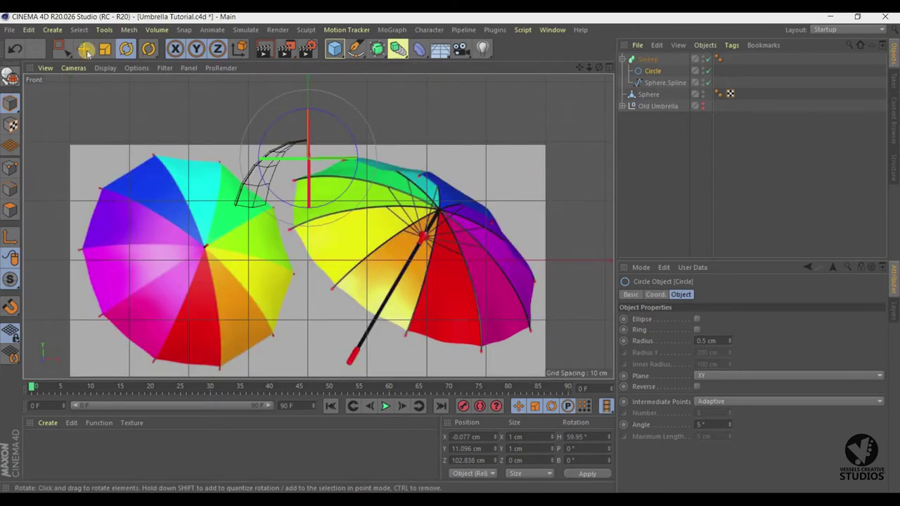
pyautogui.click(82, 50)
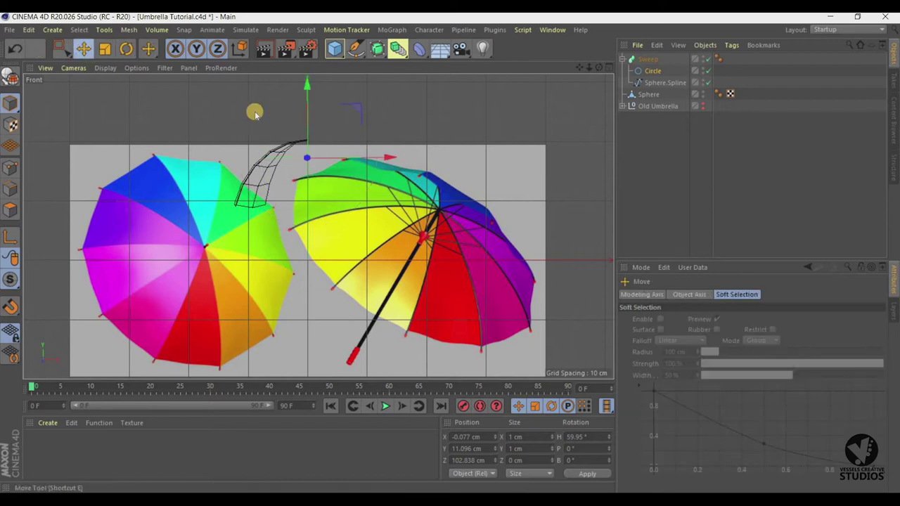
pyautogui.moveTo(392, 162); pyautogui.dragTo(392, 162)
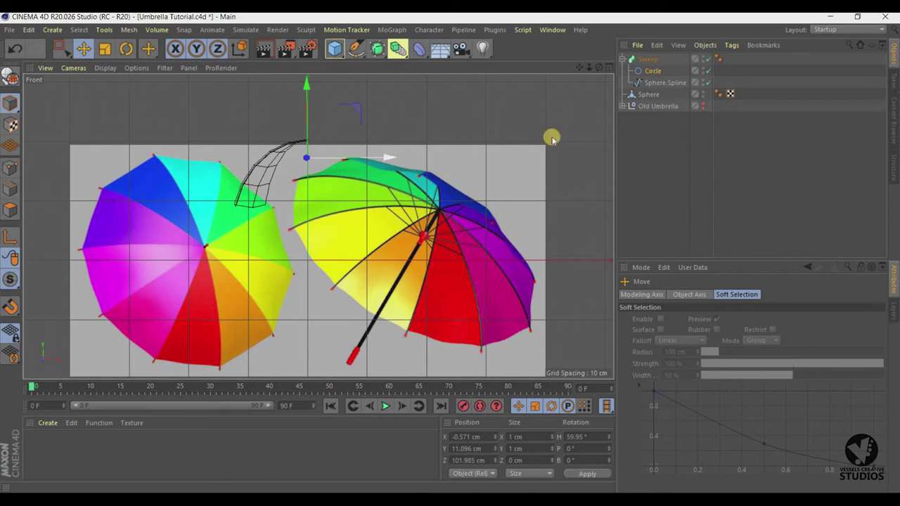
pyautogui.click(654, 82)
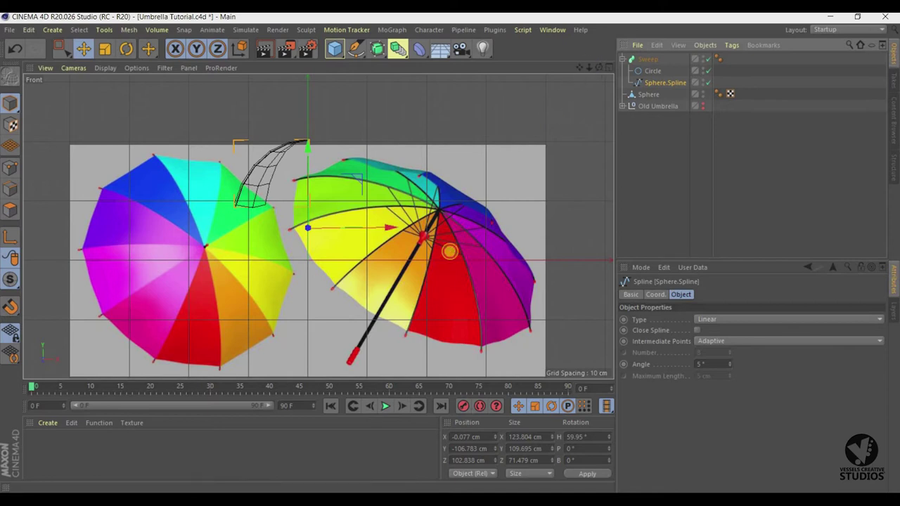
pyautogui.scroll(3, 450, 250)
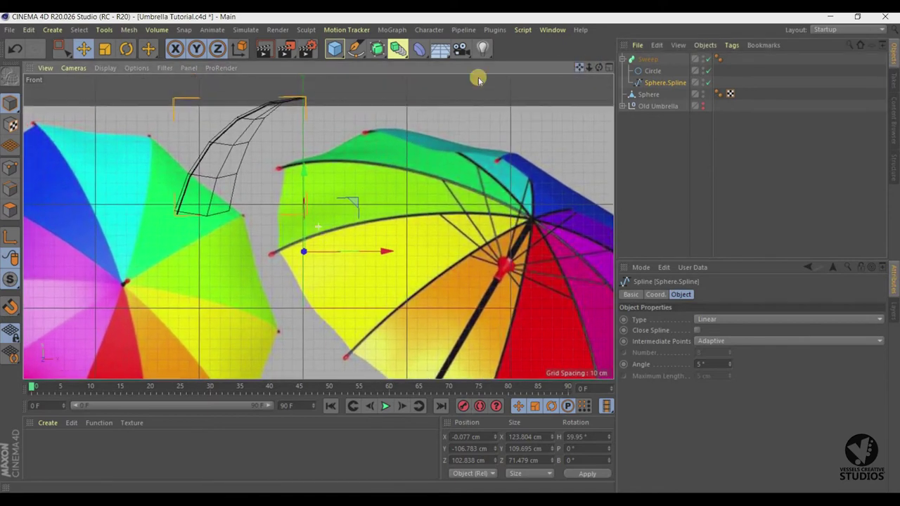
pyautogui.scroll(2, 478, 77)
# Set the Front view's background reference image to 70% transparency.
pyautogui.click(139, 70)
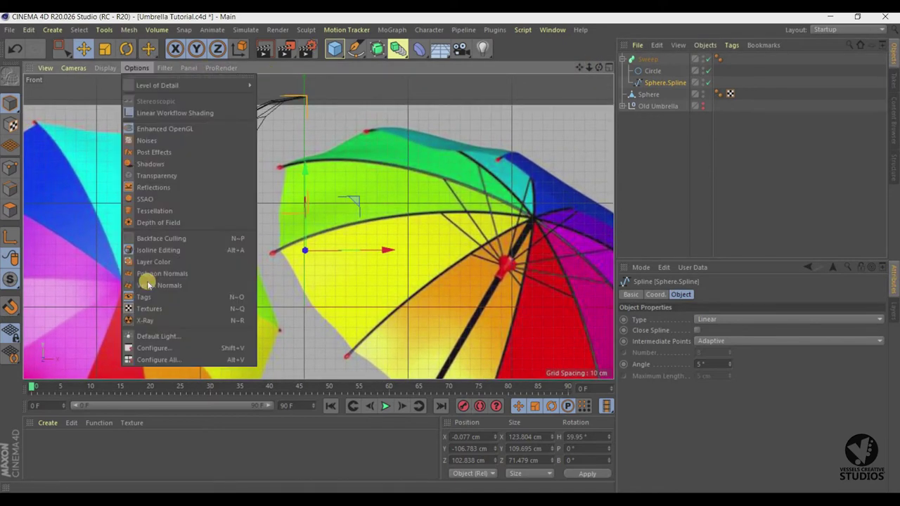
pyautogui.click(149, 348)
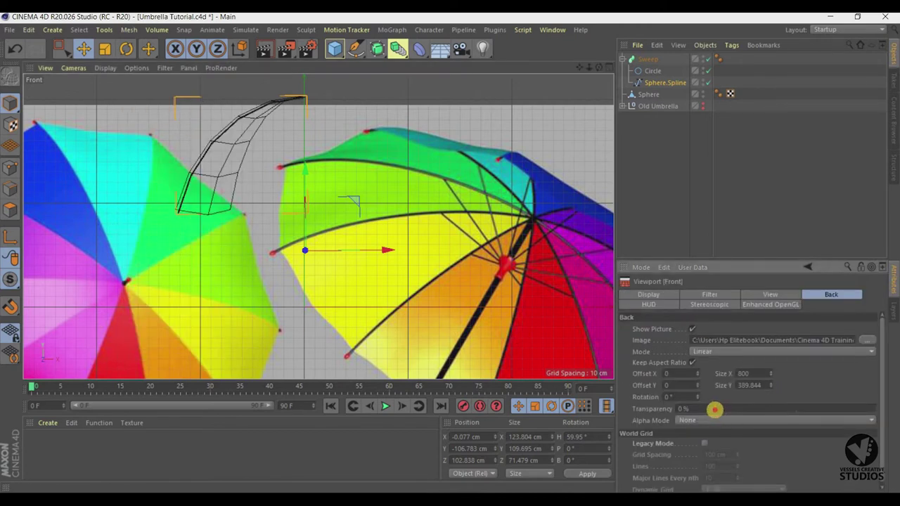
pyautogui.moveTo(759, 415); pyautogui.dragTo(829, 409)
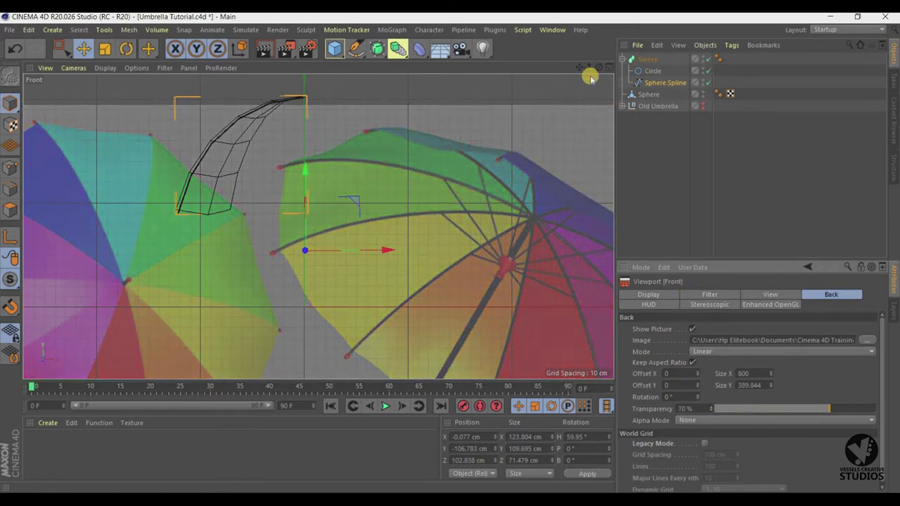
pyautogui.moveTo(579, 67)
pyautogui.mouseDown()
pyautogui.moveTo(589, 74)
pyautogui.moveTo(572, 70)
pyautogui.mouseUp()
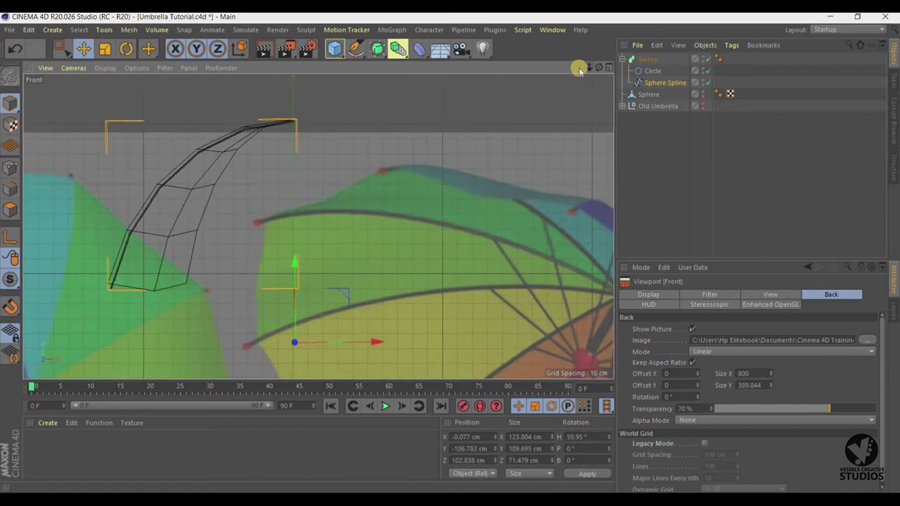
# Nudge Sphere.Spline slightly along X and Y in the Front view to match the reference.
pyautogui.moveTo(450, 251); pyautogui.dragTo(474, 233, button='middle')
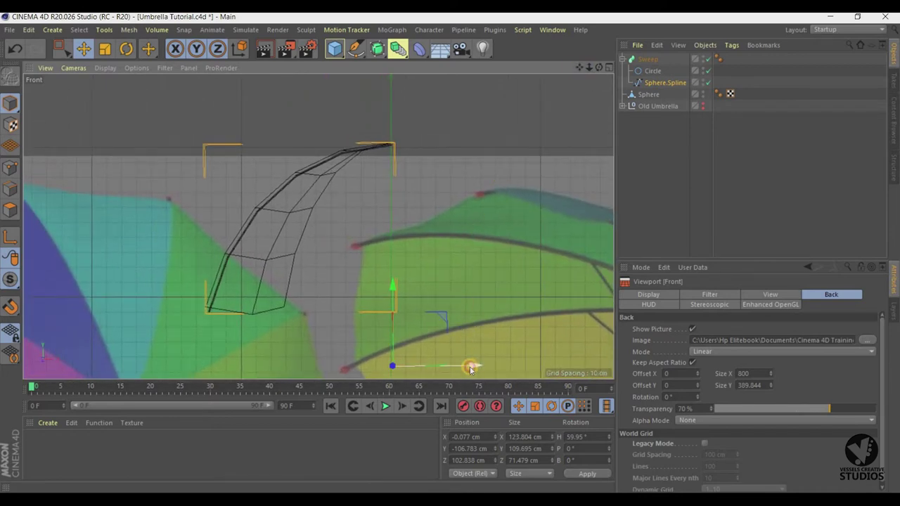
pyautogui.moveTo(470, 369); pyautogui.dragTo(469, 370)
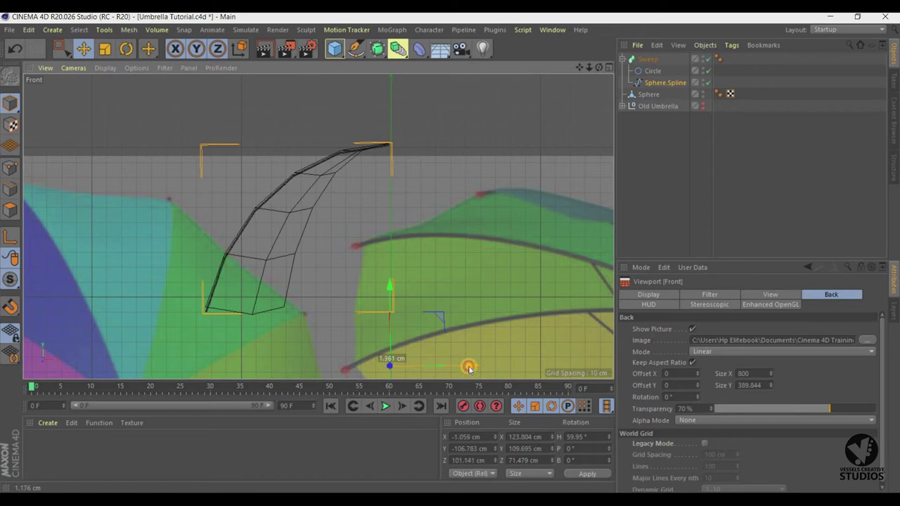
pyautogui.moveTo(391, 299); pyautogui.dragTo(390, 297)
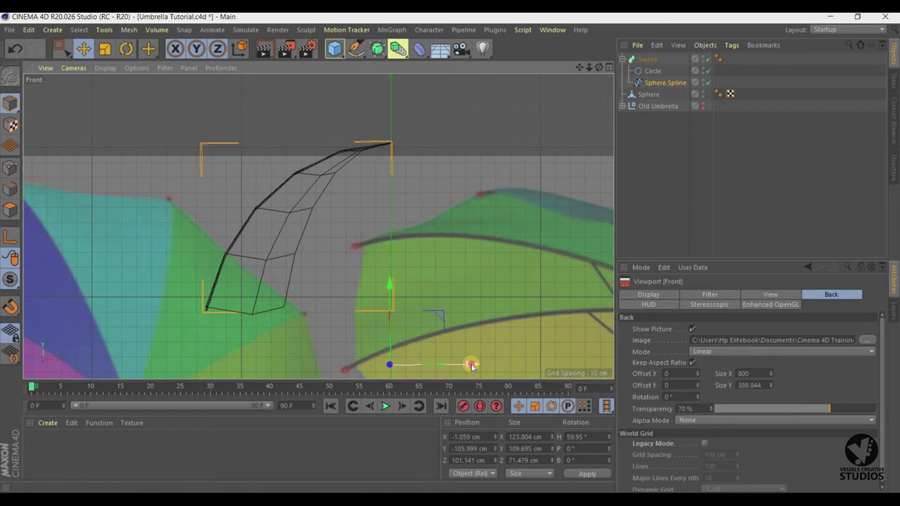
pyautogui.moveTo(472, 366); pyautogui.dragTo(473, 368)
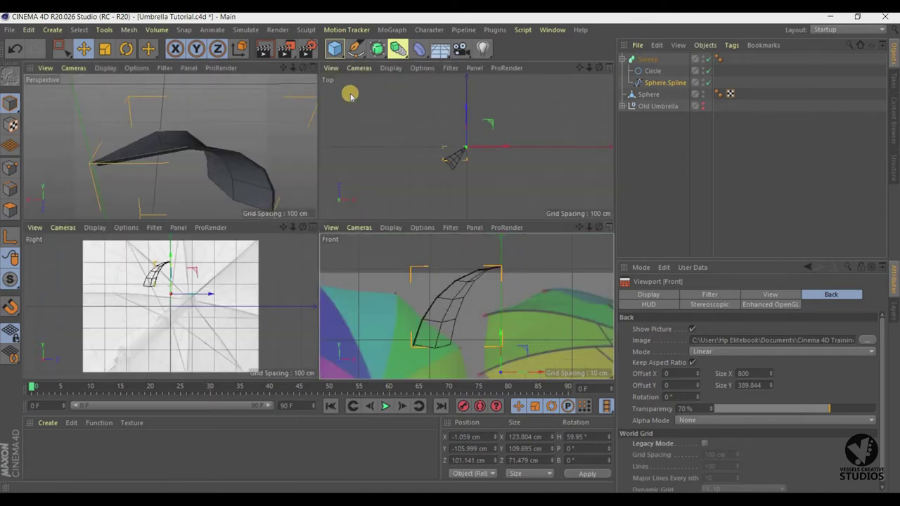
# Inspect the adjusted rib in a maximized Perspective view, then return to four views.
pyautogui.click(600, 68)
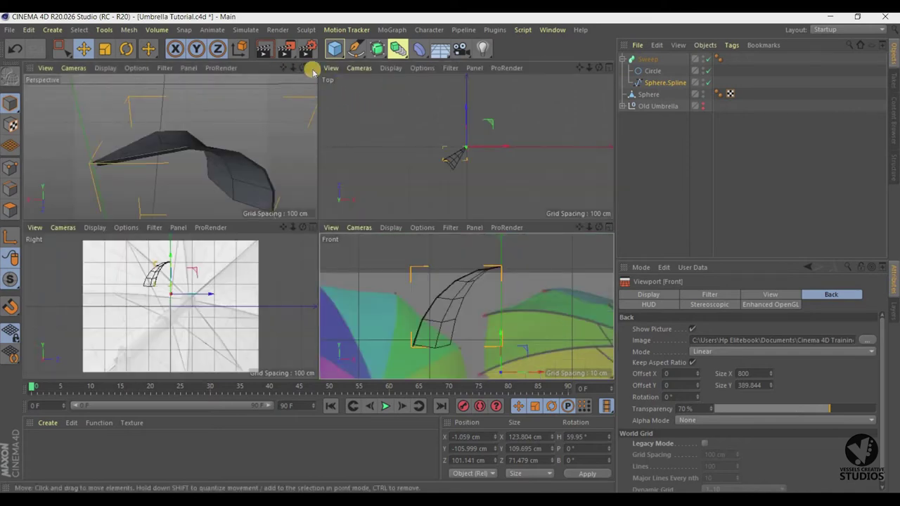
pyautogui.click(311, 69)
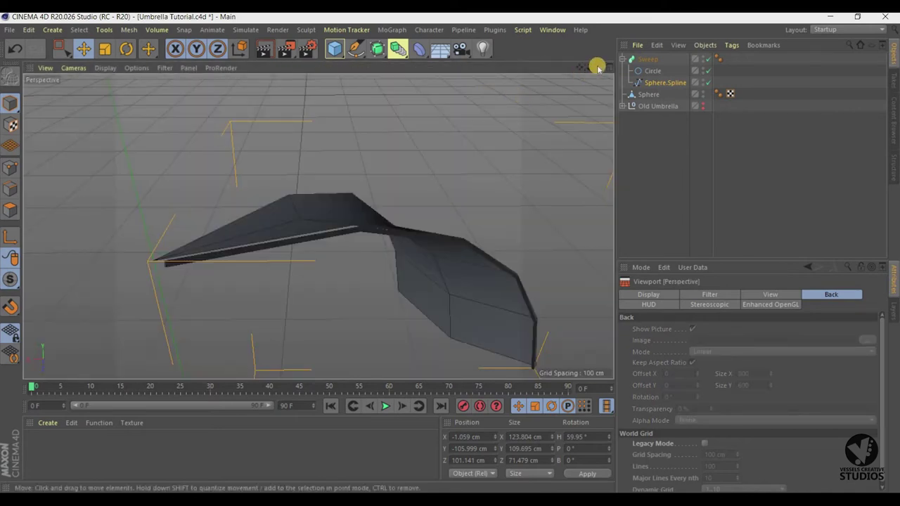
pyautogui.keyDown('alt'); pyautogui.moveTo(449, 252); pyautogui.dragTo(449, 251); pyautogui.keyUp('alt')
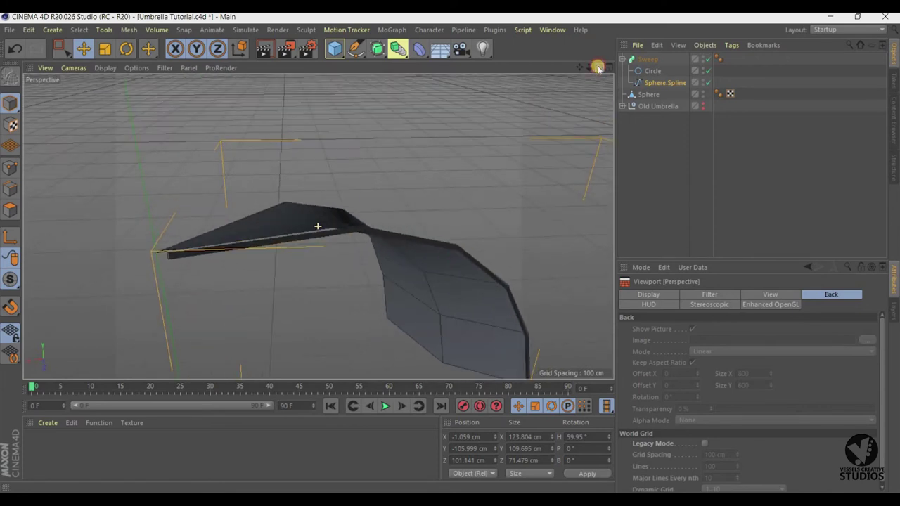
pyautogui.moveTo(580, 72); pyautogui.dragTo(597, 71)
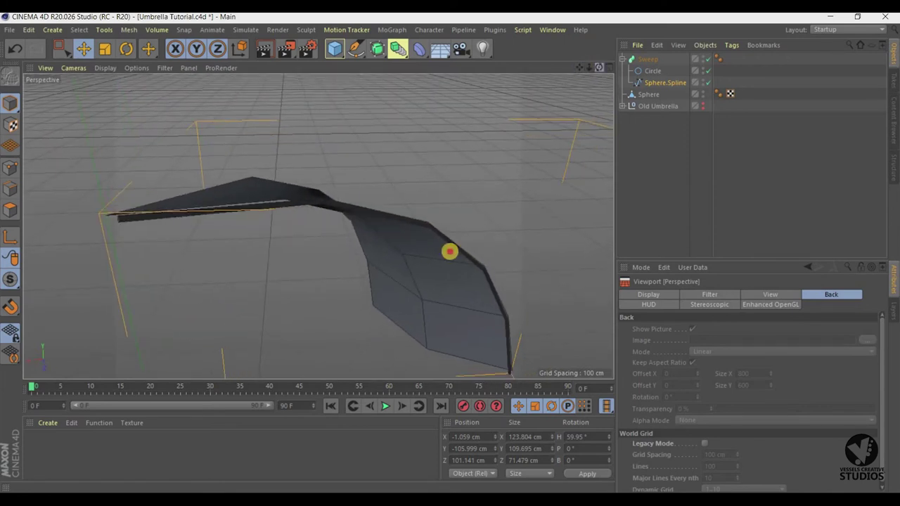
pyautogui.keyDown('alt'); pyautogui.moveTo(449, 251); pyautogui.dragTo(449, 251); pyautogui.keyUp('alt')
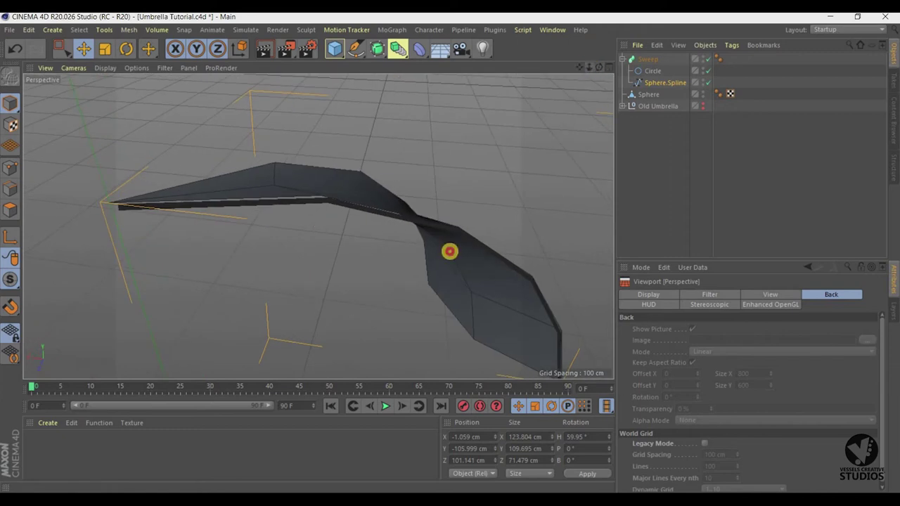
pyautogui.keyDown('alt'); pyautogui.moveTo(450, 252); pyautogui.dragTo(450, 251); pyautogui.keyUp('alt')
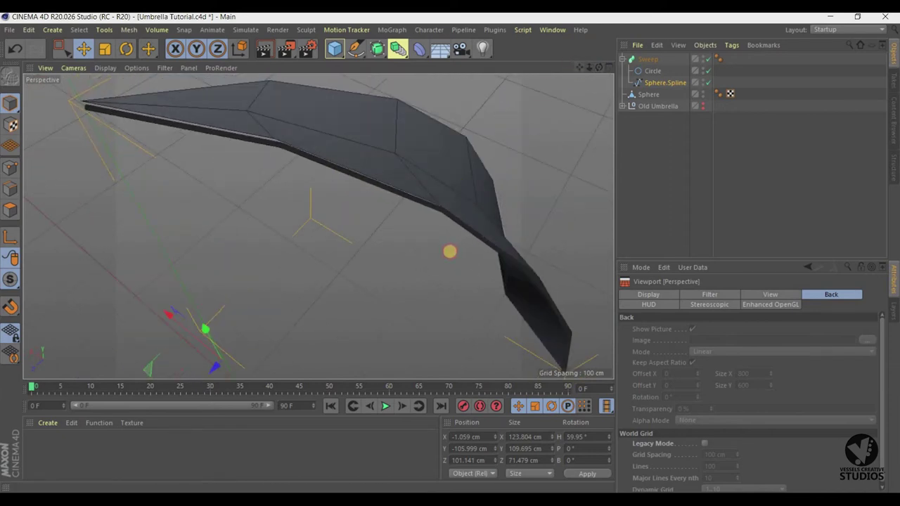
pyautogui.keyDown('alt'); pyautogui.moveTo(449, 252); pyautogui.dragTo(450, 251, button='right'); pyautogui.keyUp('alt')
pyautogui.moveTo(449, 251)
pyautogui.keyDown('alt'); pyautogui.mouseDown()
pyautogui.moveTo(581, 66)
pyautogui.moveTo(606, 72)
pyautogui.moveTo(572, 211)
pyautogui.mouseUp(); pyautogui.keyUp('alt')
pyautogui.middleClick(573, 211)
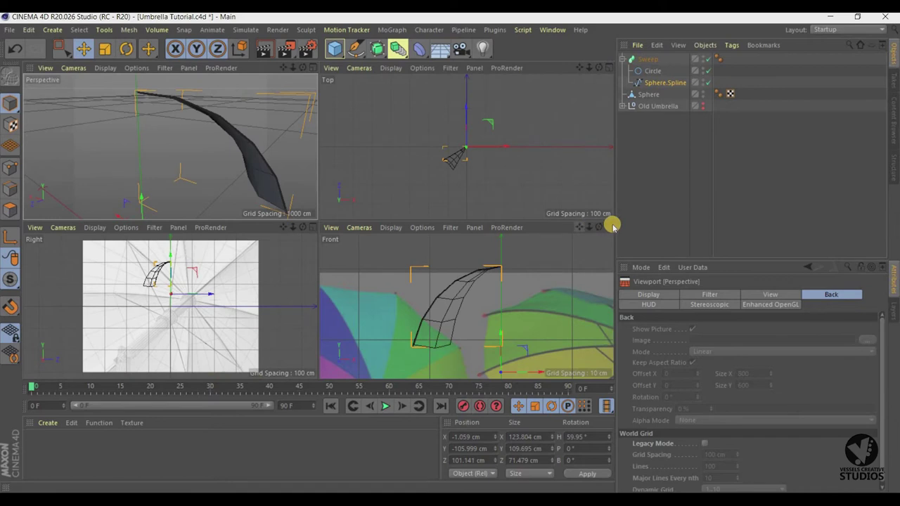
# Lower and nudge the rib slightly in the Front view, then check it in Perspective.
pyautogui.click(611, 226)
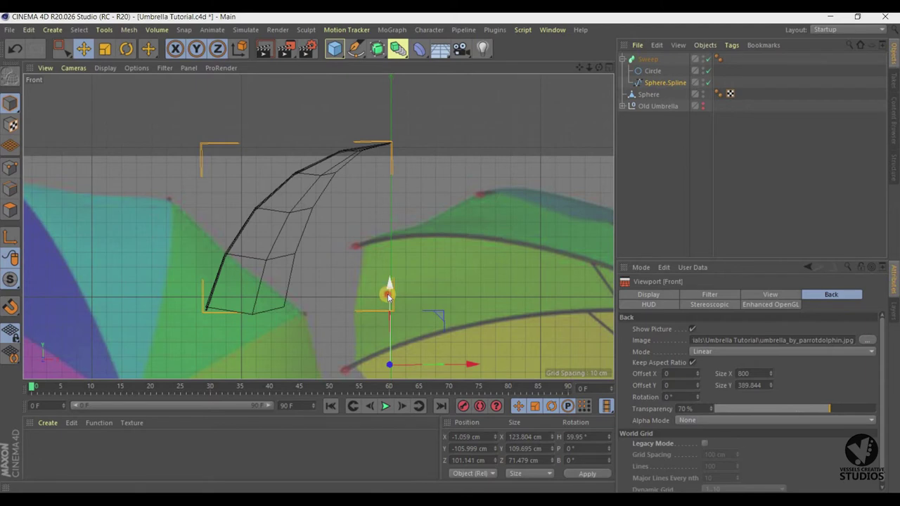
pyautogui.moveTo(388, 294); pyautogui.dragTo(389, 295)
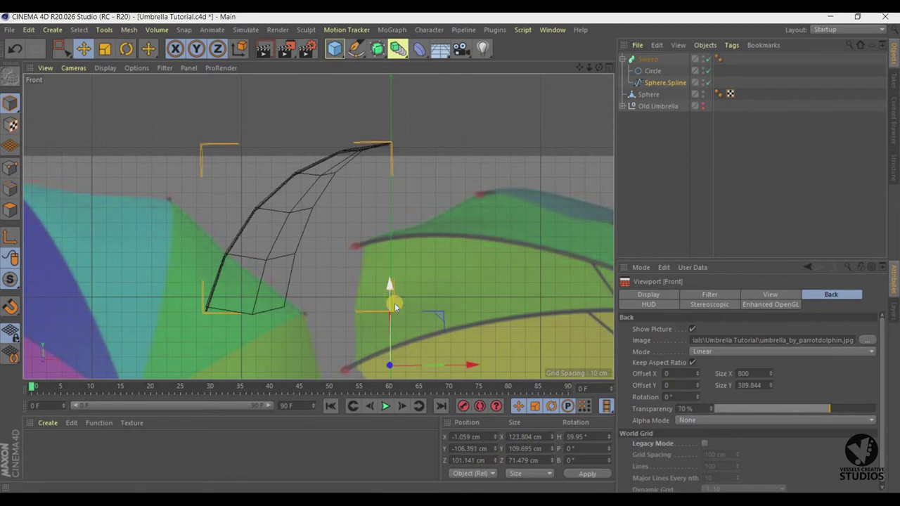
pyautogui.moveTo(467, 367); pyautogui.dragTo(469, 368)
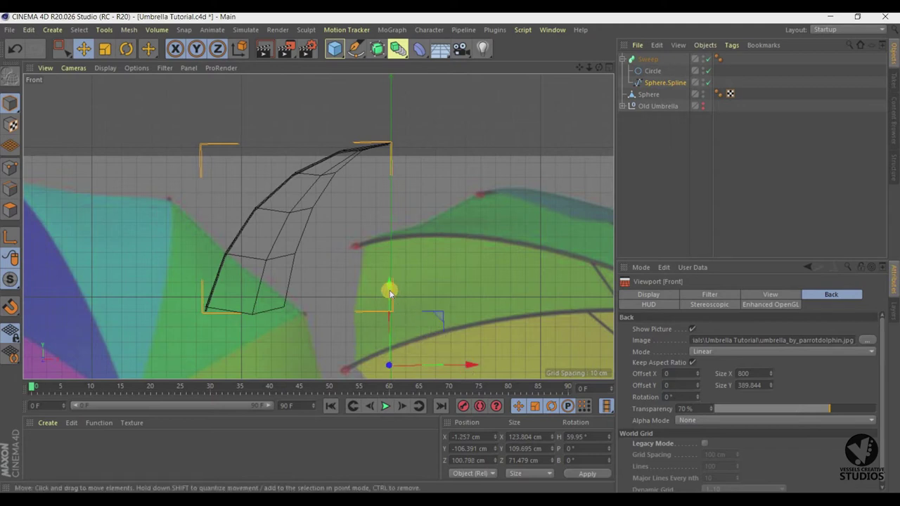
pyautogui.moveTo(390, 289); pyautogui.dragTo(391, 291)
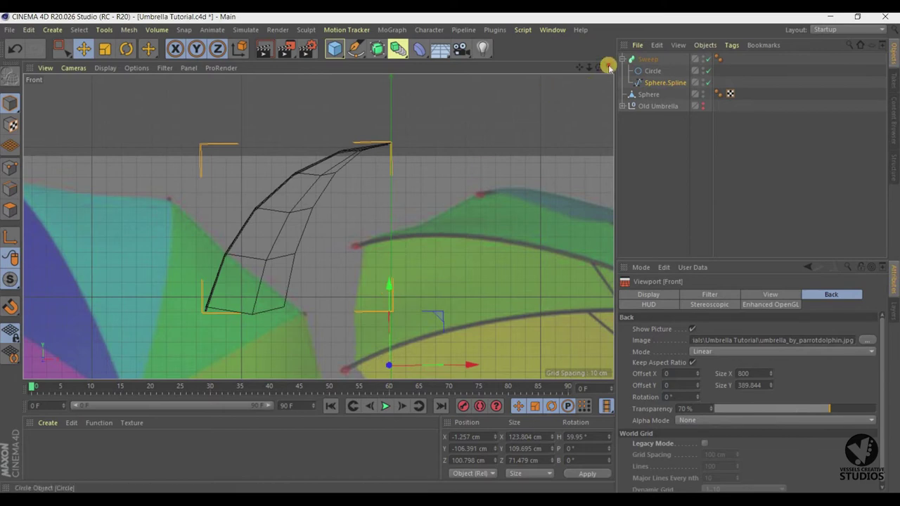
pyautogui.middleClick(323, 83)
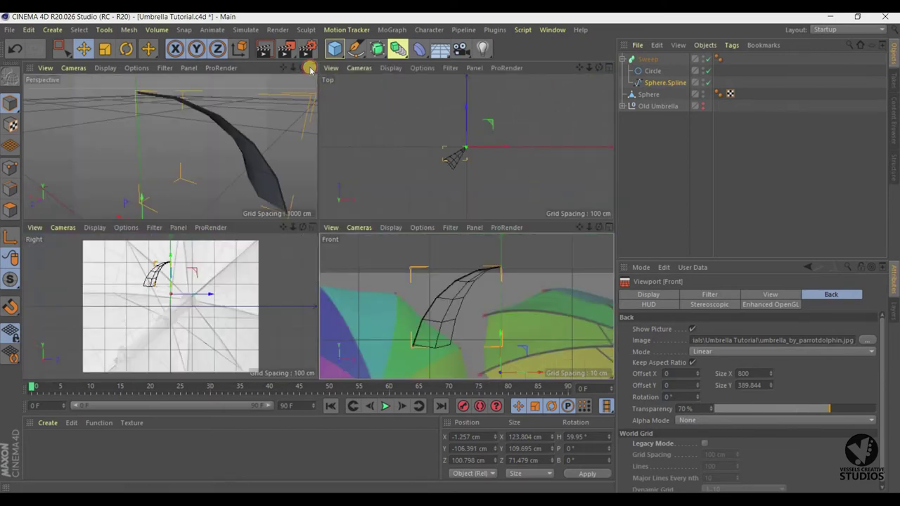
pyautogui.click(313, 67)
pyautogui.moveTo(598, 68); pyautogui.dragTo(450, 251)
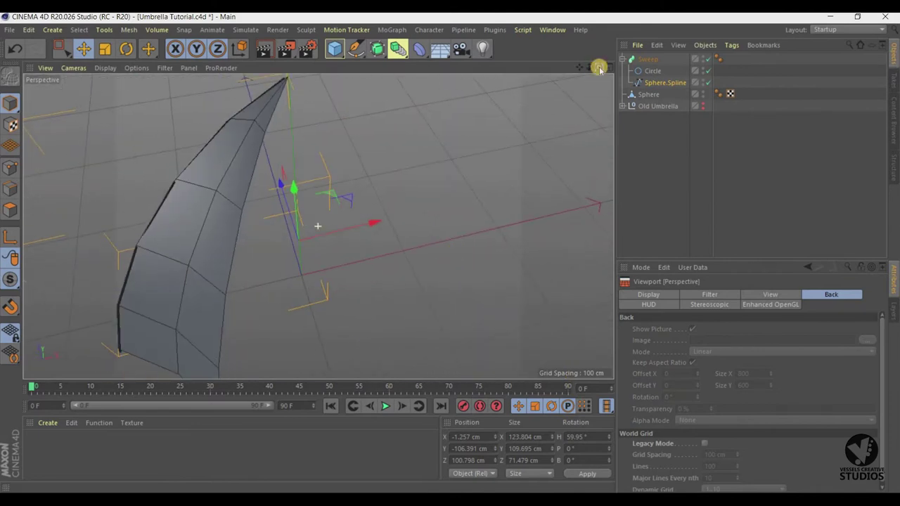
pyautogui.moveTo(598, 67)
pyautogui.mouseDown()
pyautogui.moveTo(450, 251)
pyautogui.moveTo(317, 226)
pyautogui.mouseUp()
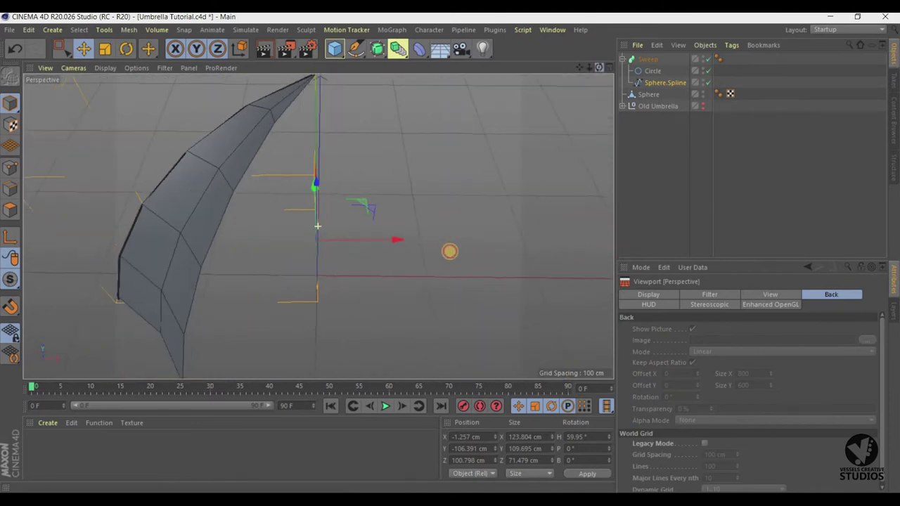
pyautogui.click(610, 68)
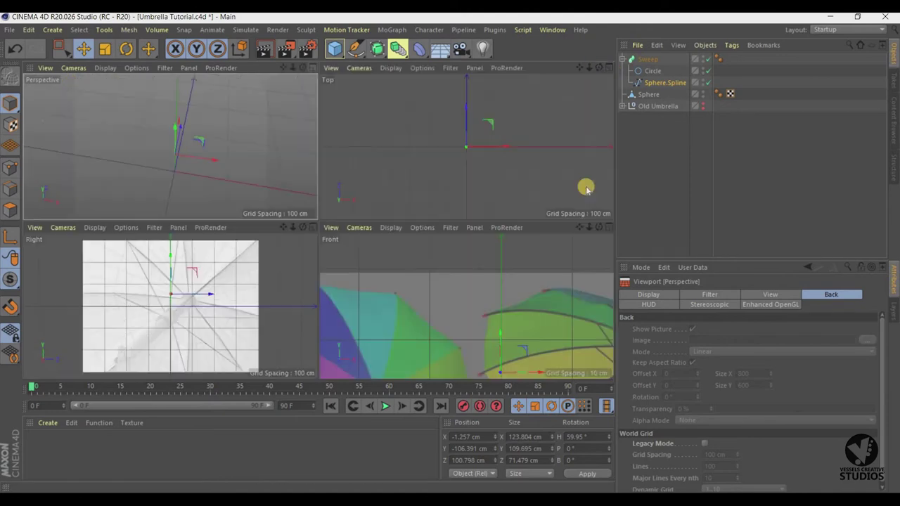
# Lower the rib a fraction further to Y -106.783 cm and recheck it in Perspective.
pyautogui.middleClick(498, 243)
pyautogui.moveTo(468, 368); pyautogui.dragTo(472, 371)
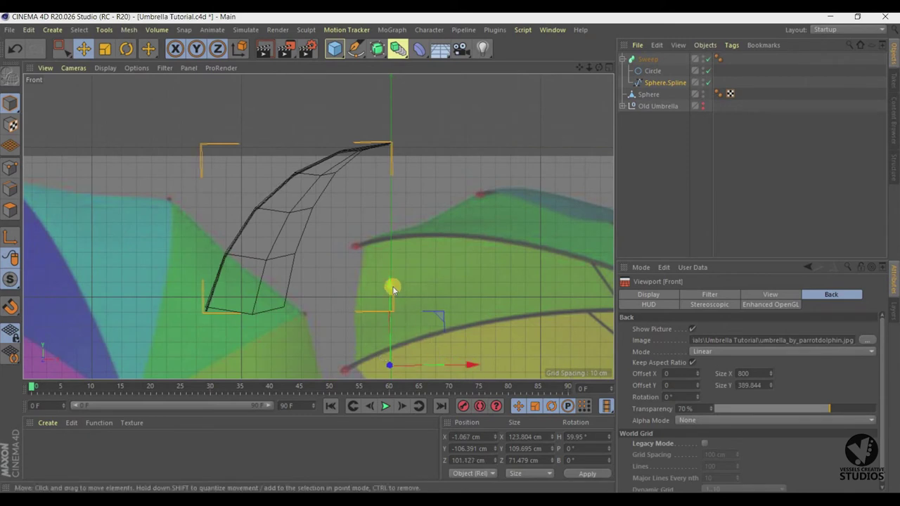
pyautogui.moveTo(391, 287); pyautogui.dragTo(391, 289)
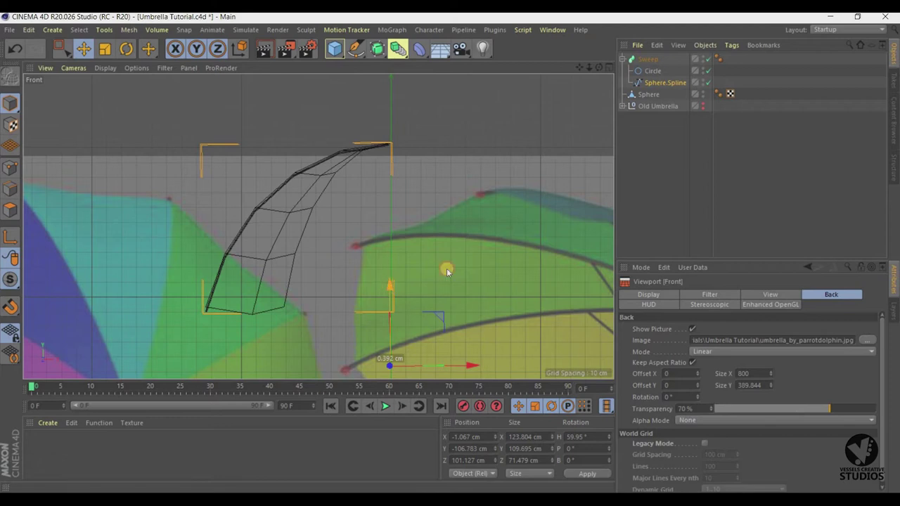
pyautogui.click(609, 68)
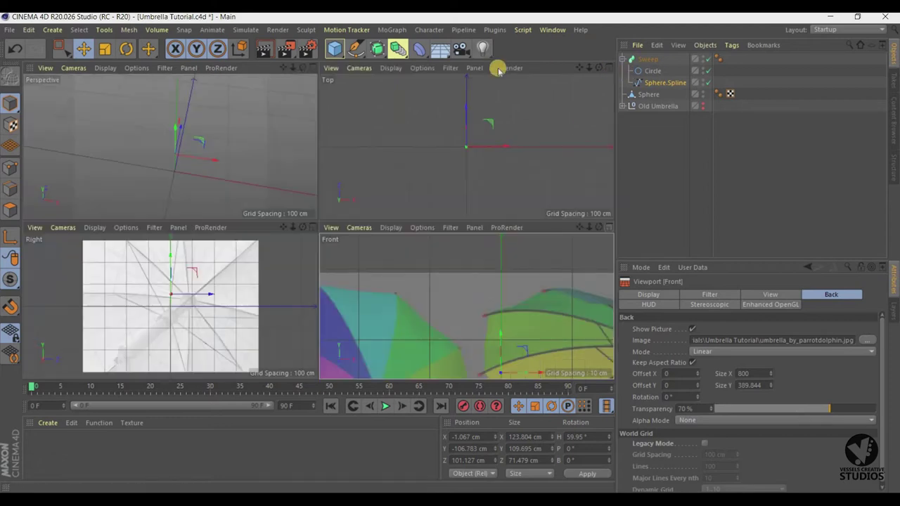
pyautogui.click(313, 68)
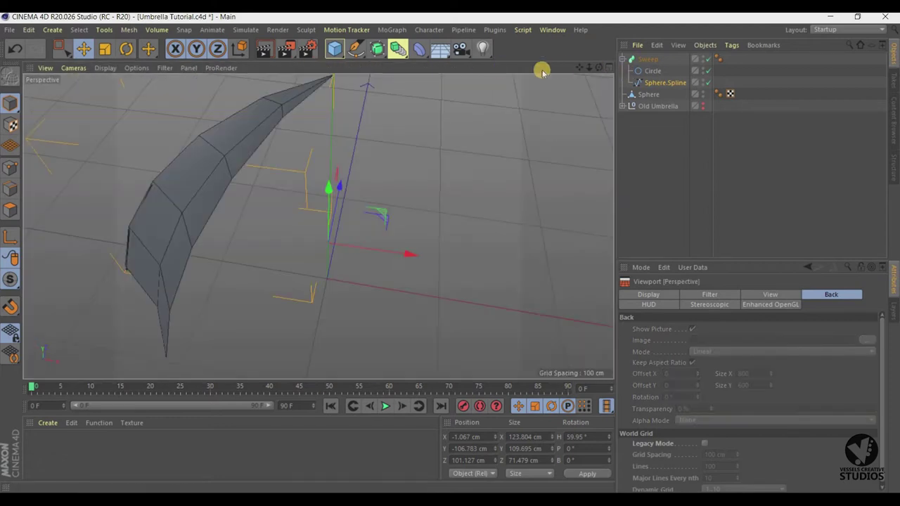
pyautogui.moveTo(597, 68); pyautogui.dragTo(608, 72)
pyautogui.click(607, 69)
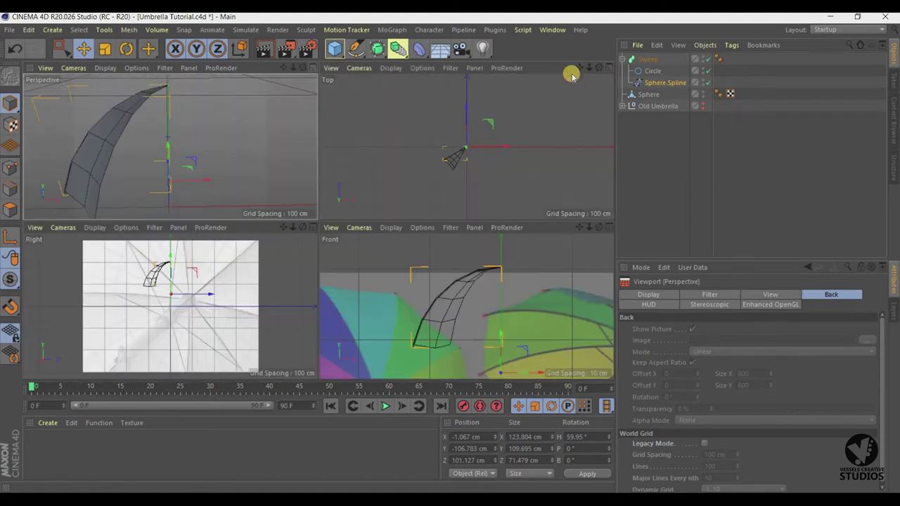
# Enable axis editing in the Front view, undoing an accidental move of the rib.
pyautogui.click(308, 66)
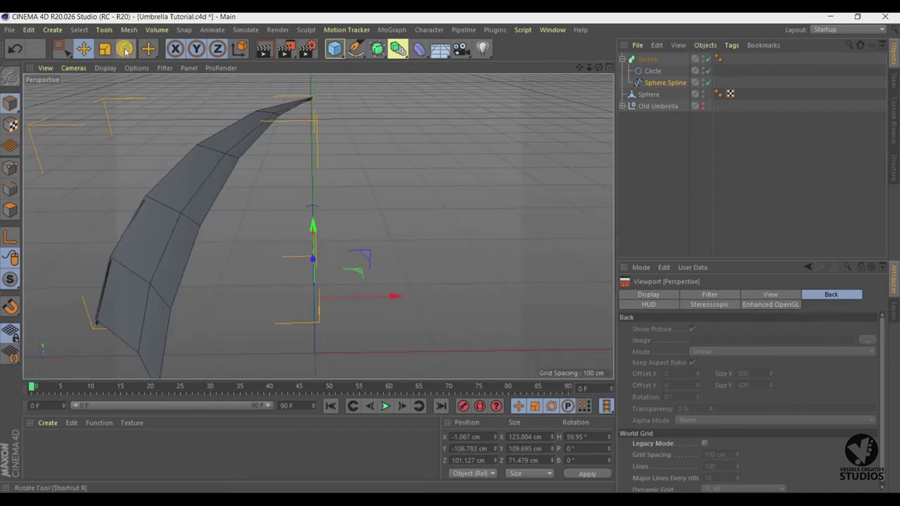
pyautogui.click(125, 49)
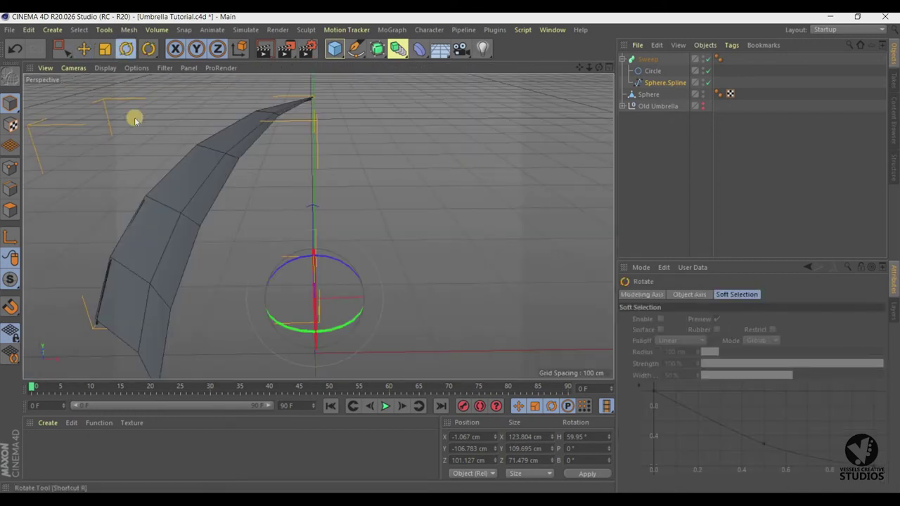
pyautogui.click(9, 236)
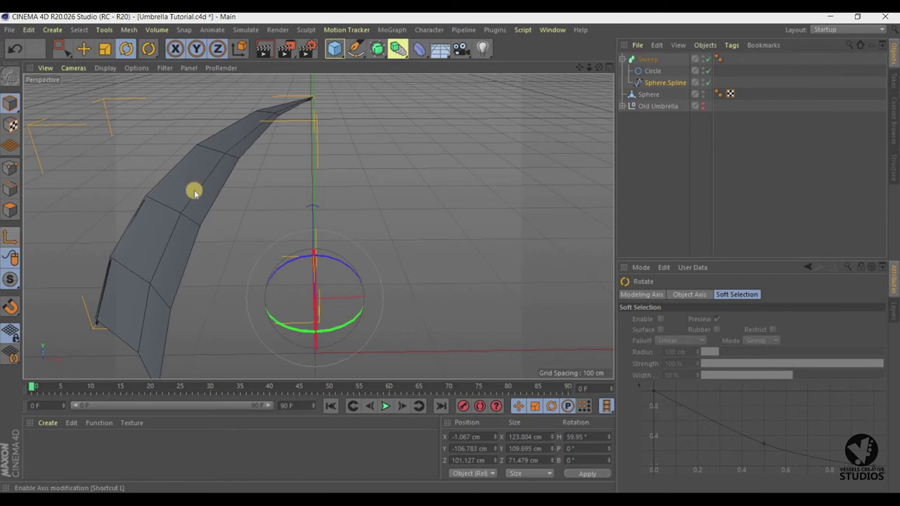
pyautogui.click(609, 65)
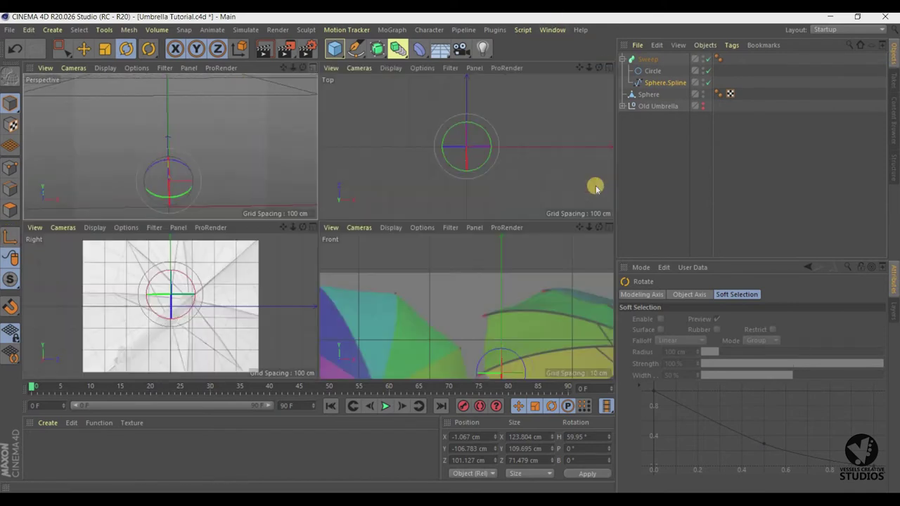
pyautogui.click(606, 229)
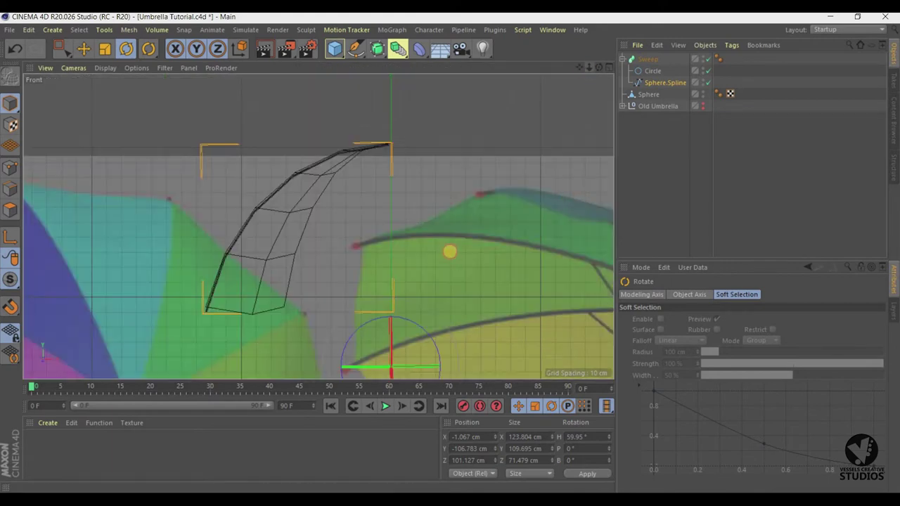
pyautogui.scroll(-3, 451, 252)
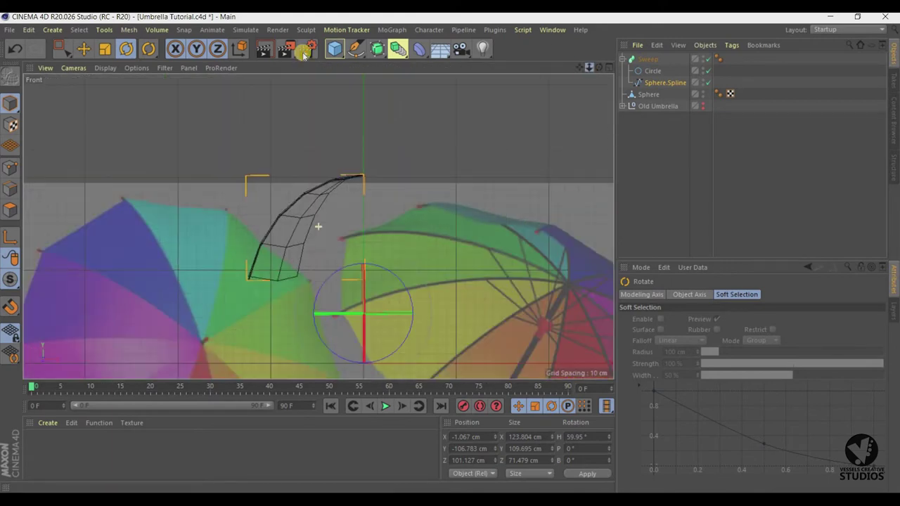
pyautogui.click(82, 51)
pyautogui.moveTo(386, 308); pyautogui.dragTo(385, 305)
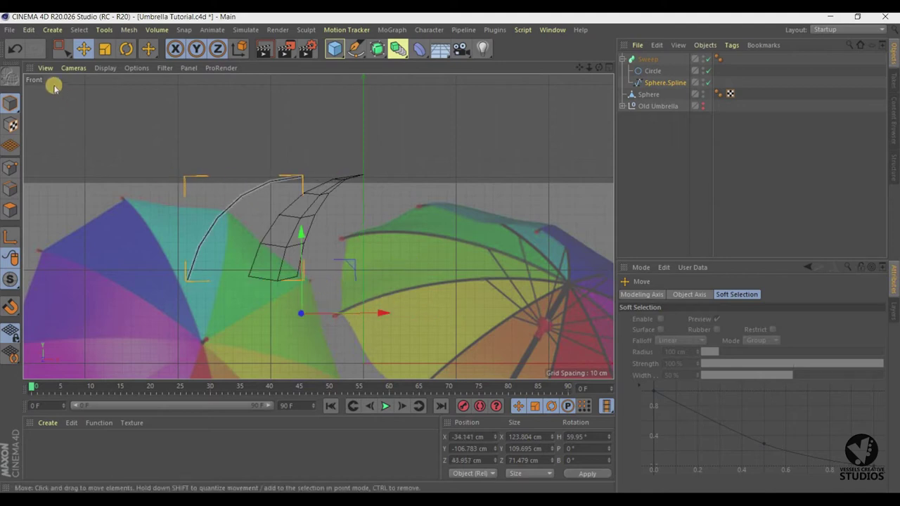
pyautogui.click(15, 48)
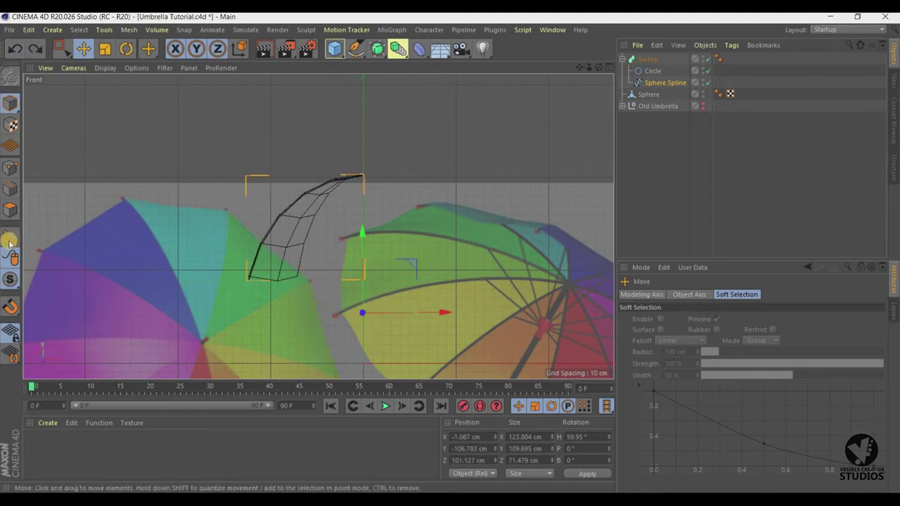
# Move Sphere.Spline's pivot onto the rib's inner end at X -48.244, Y -8.851, Z 19.577 cm.
pyautogui.click(10, 239)
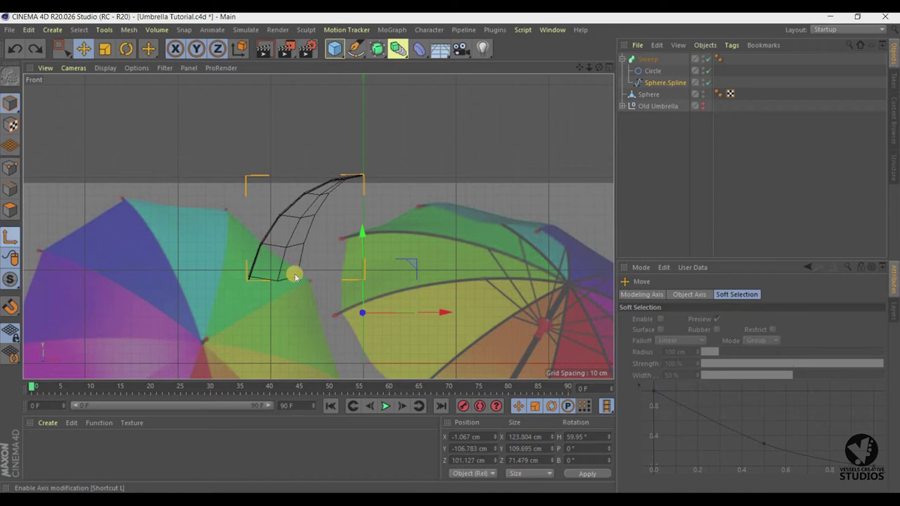
pyautogui.moveTo(299, 294); pyautogui.dragTo(306, 216)
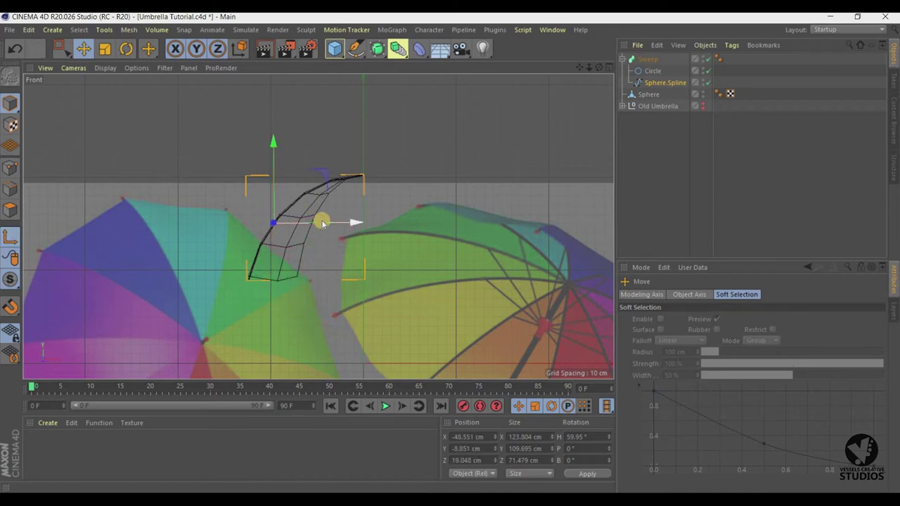
pyautogui.moveTo(343, 226); pyautogui.dragTo(342, 225)
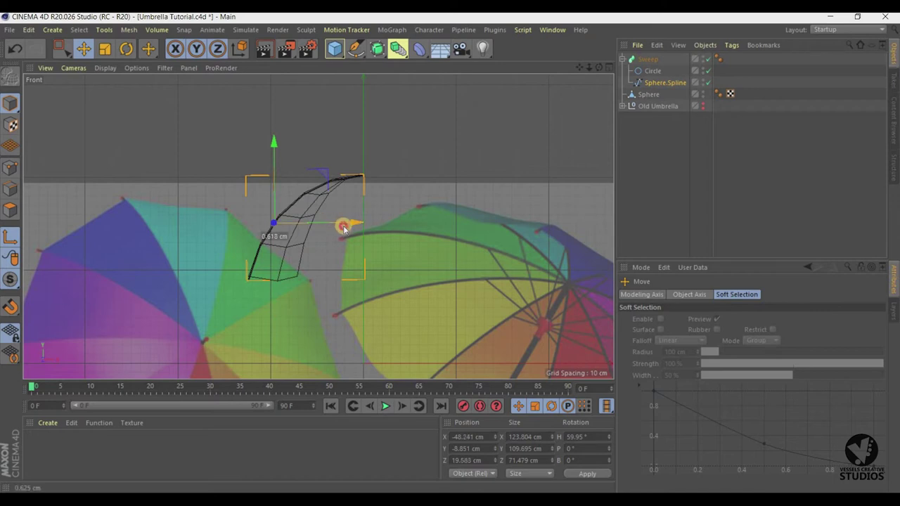
pyautogui.click(602, 67)
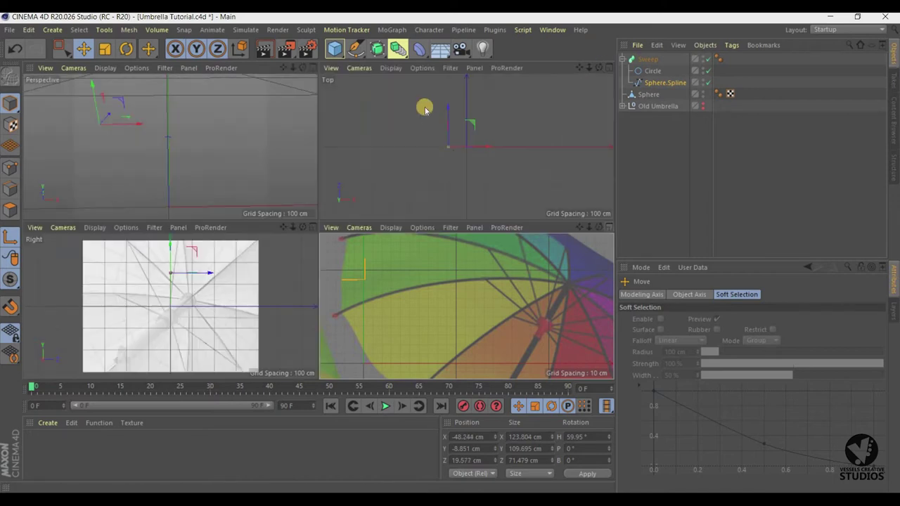
# Turn off axis editing and rotate Sphere.Spline's heading around its new pivot.
pyautogui.click(311, 67)
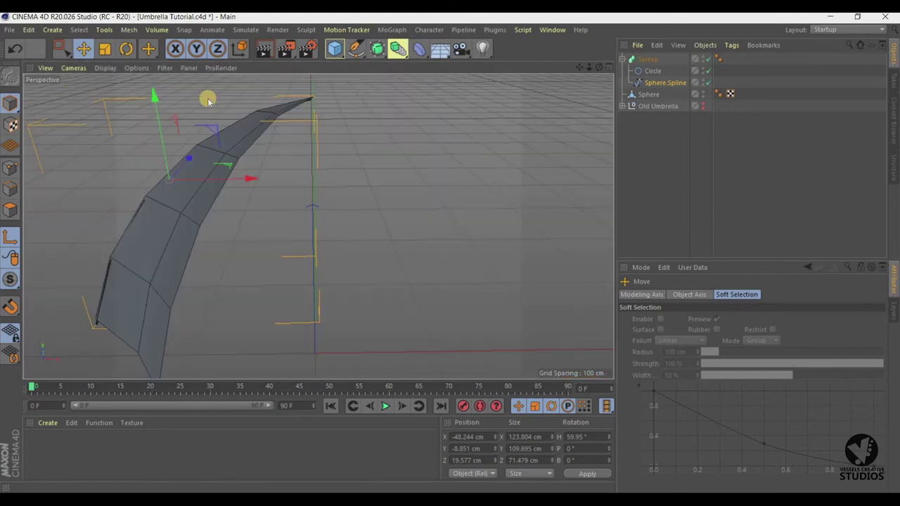
pyautogui.click(7, 239)
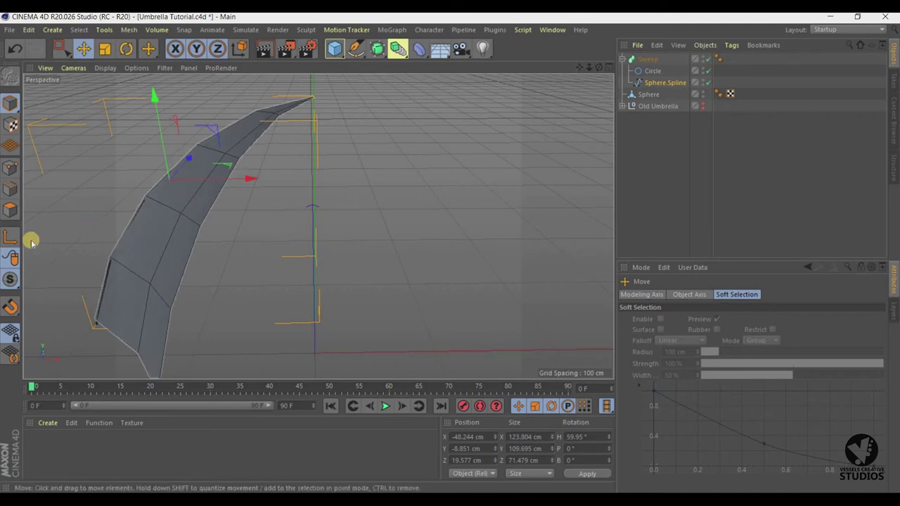
pyautogui.click(10, 238)
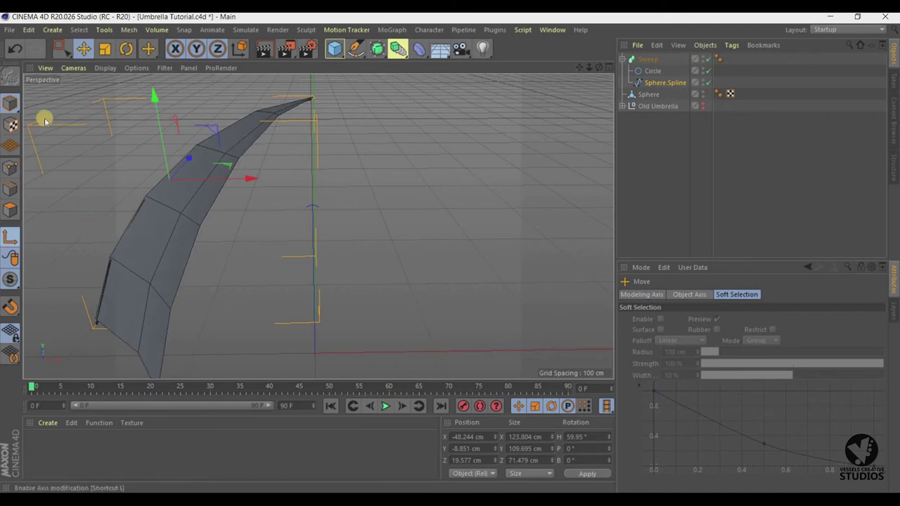
pyautogui.click(126, 49)
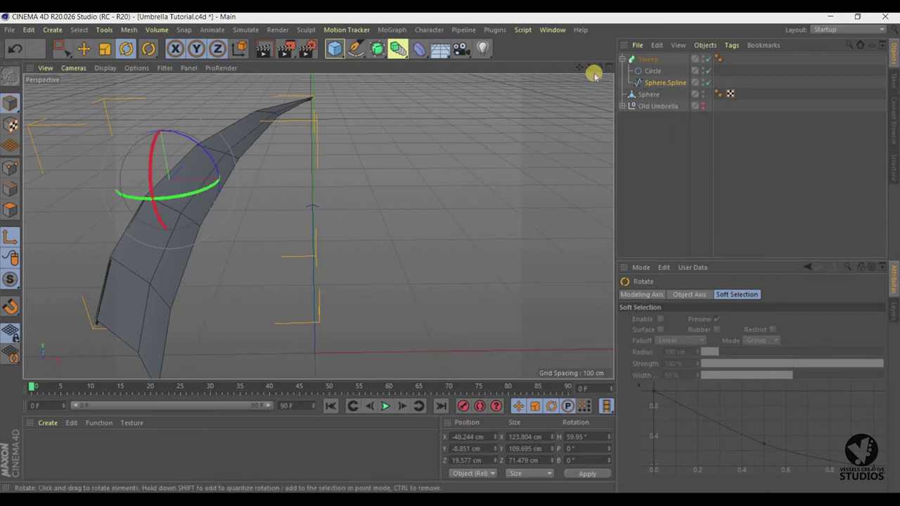
pyautogui.keyDown('alt'); pyautogui.moveTo(449, 251); pyautogui.dragTo(449, 251); pyautogui.keyUp('alt')
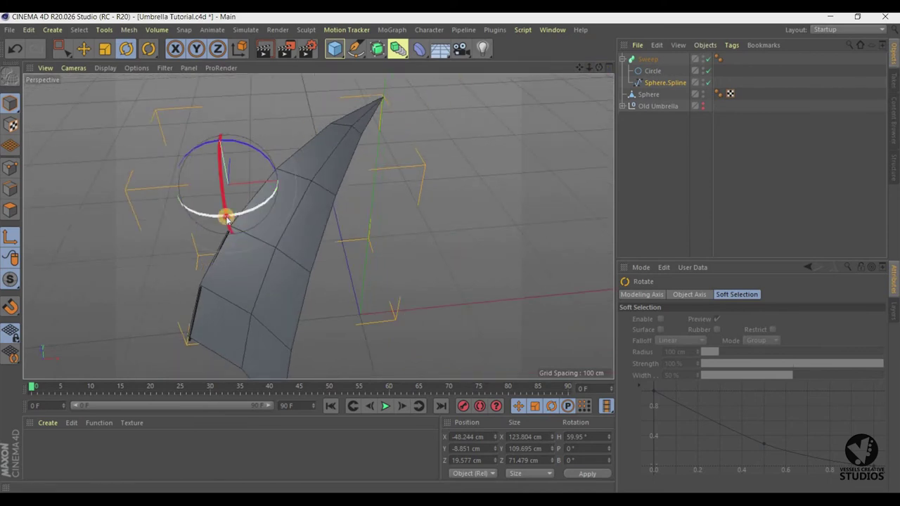
pyautogui.moveTo(227, 215); pyautogui.dragTo(201, 226)
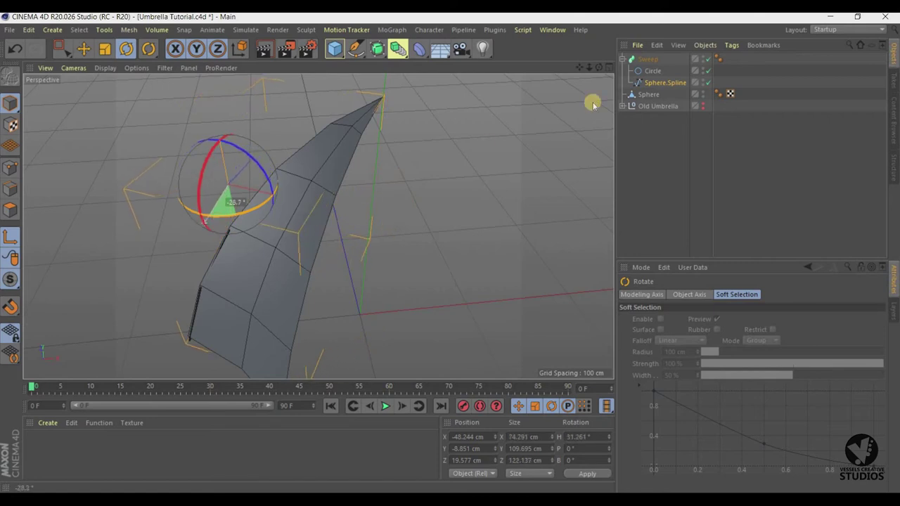
pyautogui.moveTo(594, 68); pyautogui.dragTo(450, 251)
pyautogui.moveTo(594, 70); pyautogui.dragTo(597, 70)
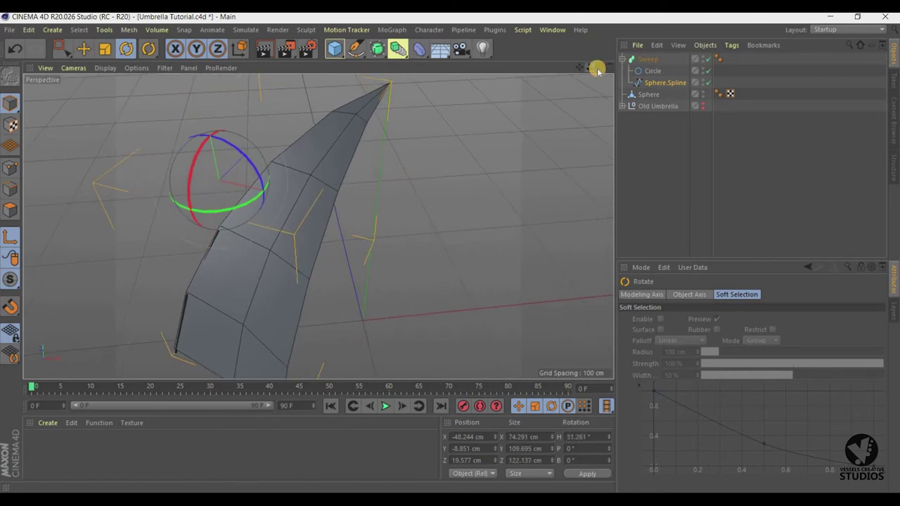
pyautogui.moveTo(450, 251); pyautogui.dragTo(313, 82)
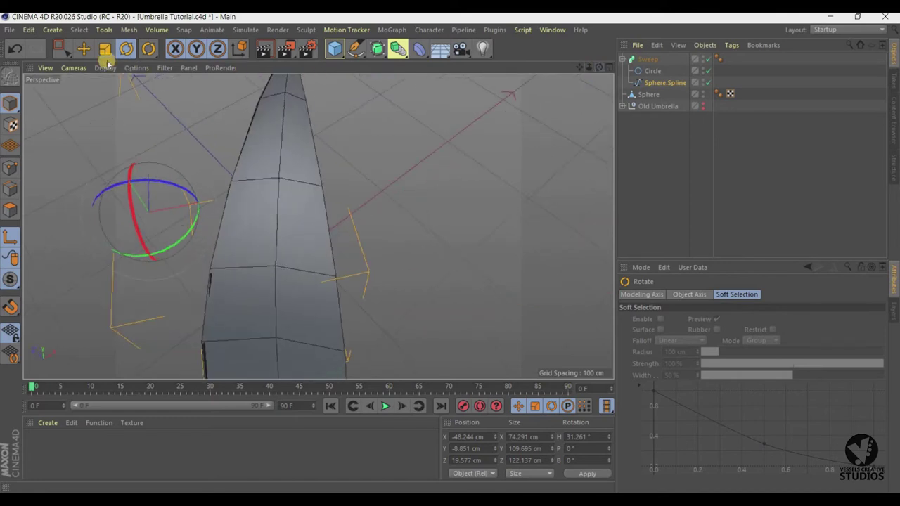
# Settle the heading at about 9.7° and raise Sphere.Spline to Y 19.926 cm.
pyautogui.click(83, 48)
pyautogui.moveTo(227, 183); pyautogui.dragTo(315, 224)
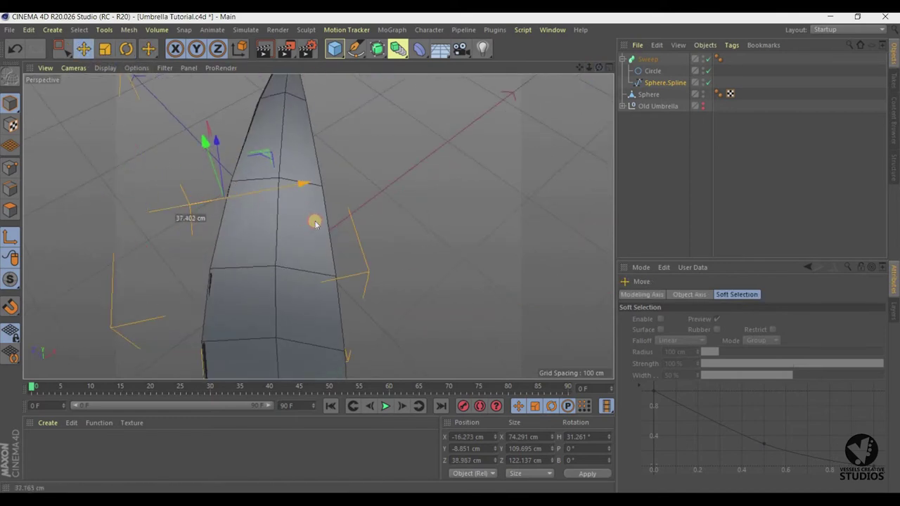
pyautogui.click(126, 48)
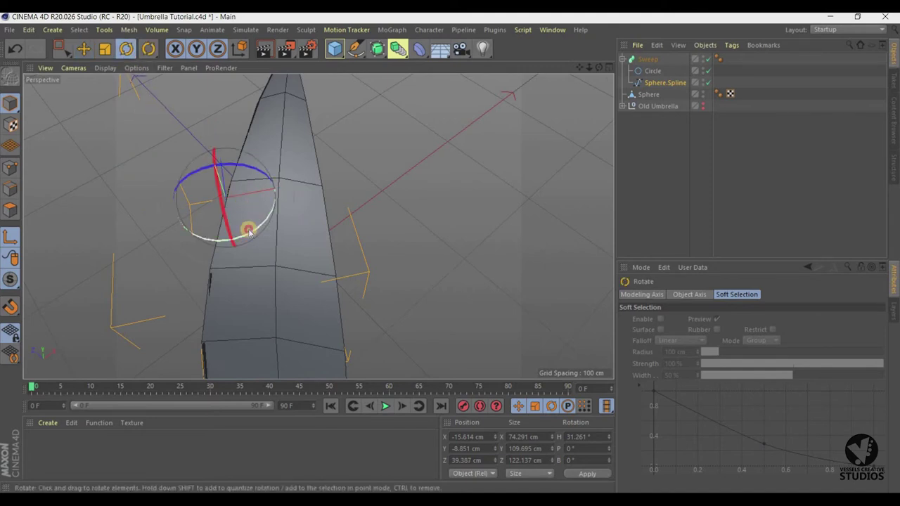
pyautogui.moveTo(248, 232); pyautogui.dragTo(241, 233)
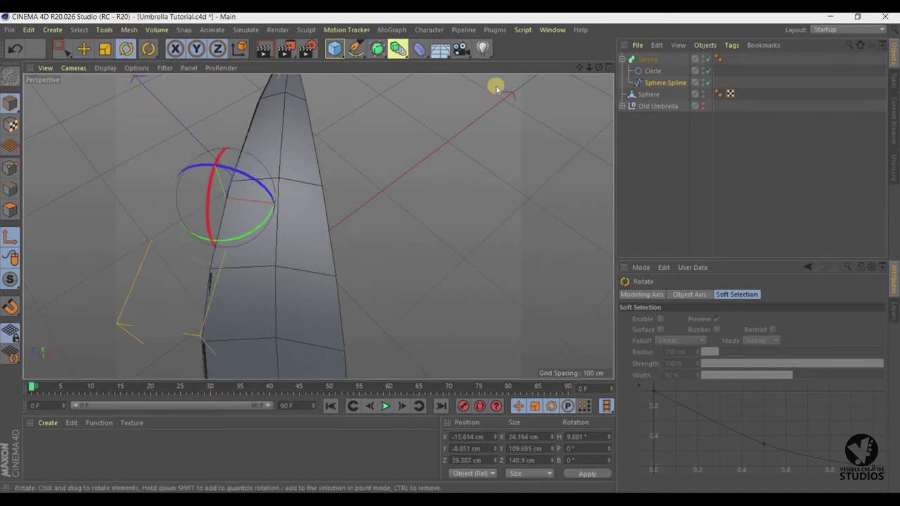
pyautogui.keyDown('alt'); pyautogui.moveTo(450, 252); pyautogui.dragTo(391, 95); pyautogui.keyUp('alt')
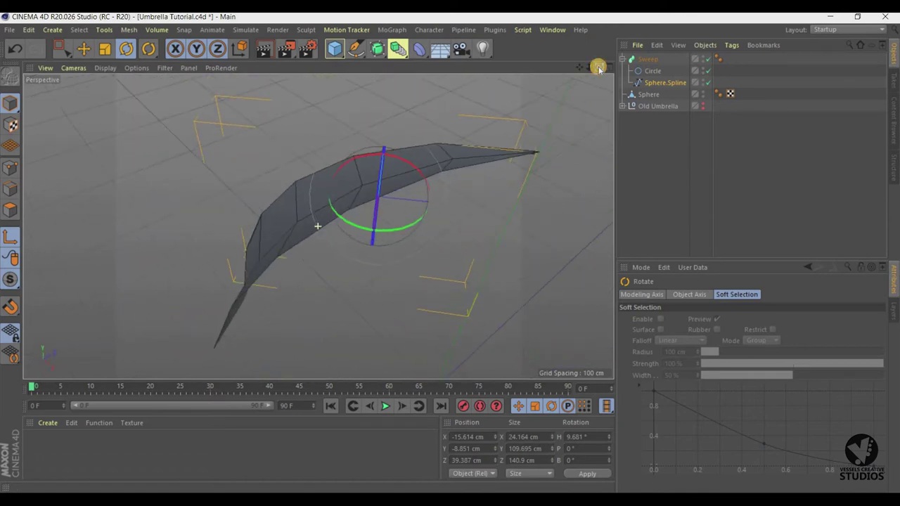
pyautogui.click(83, 48)
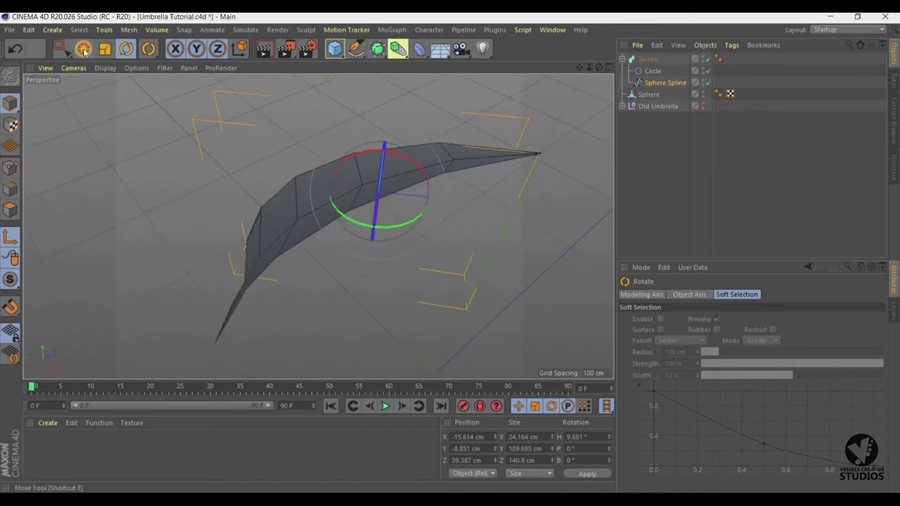
pyautogui.moveTo(385, 137); pyautogui.dragTo(392, 96)
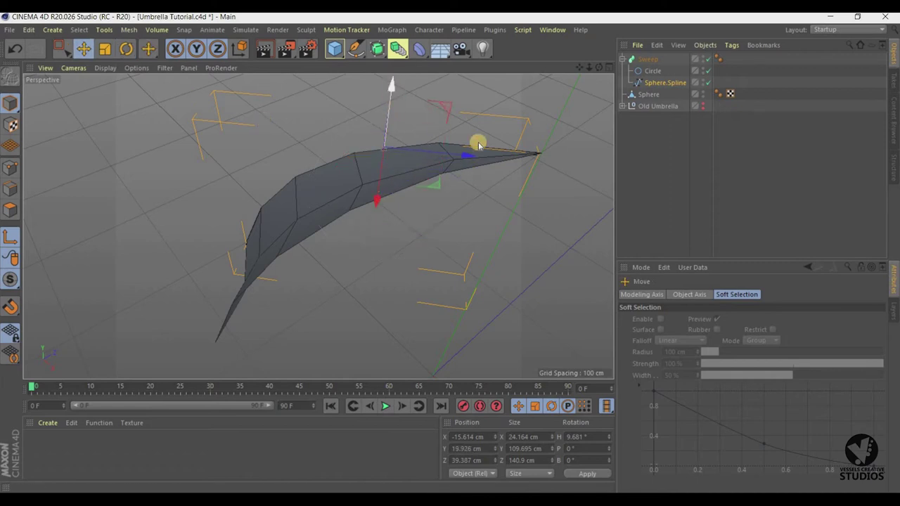
pyautogui.click(609, 67)
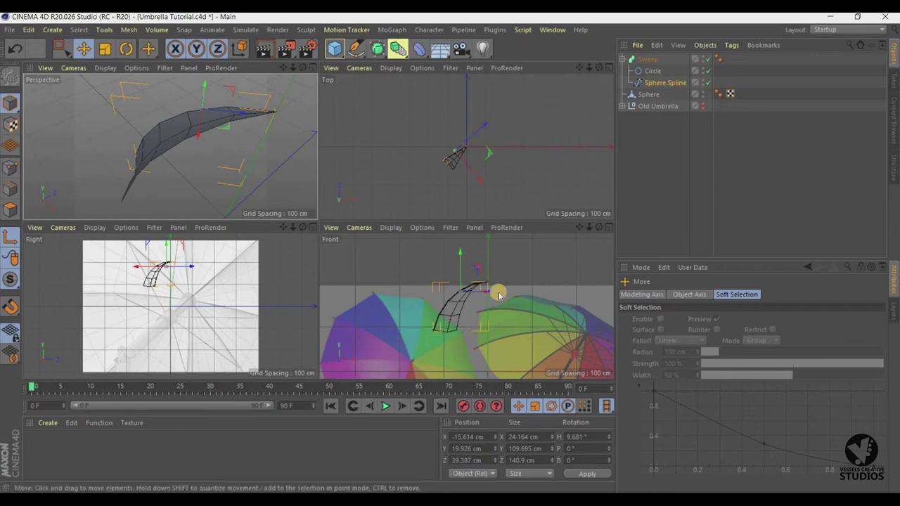
# Align Sphere.Spline with the front and side references at X -58.268, Y -17.293, Z 26.667 cm.
pyautogui.moveTo(457, 267)
pyautogui.mouseDown()
pyautogui.moveTo(488, 303)
pyautogui.moveTo(475, 311)
pyautogui.mouseUp()
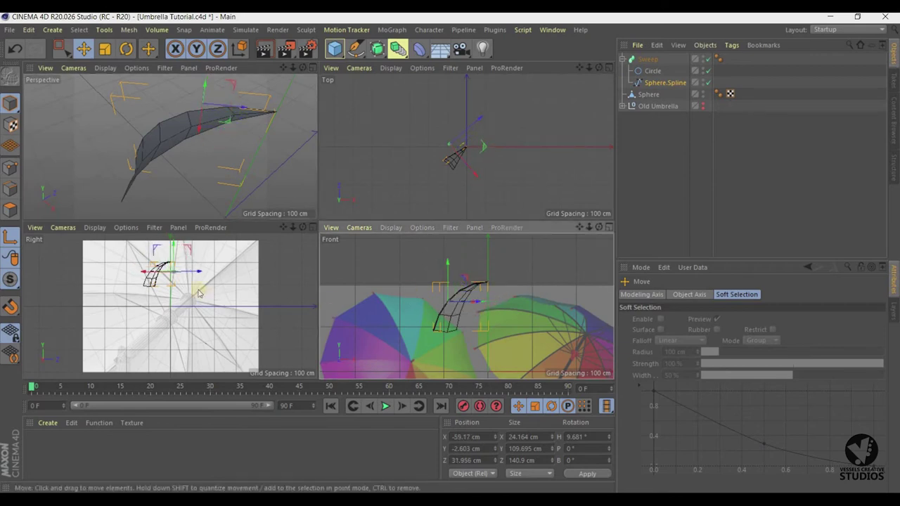
pyautogui.moveTo(197, 275); pyautogui.dragTo(185, 280)
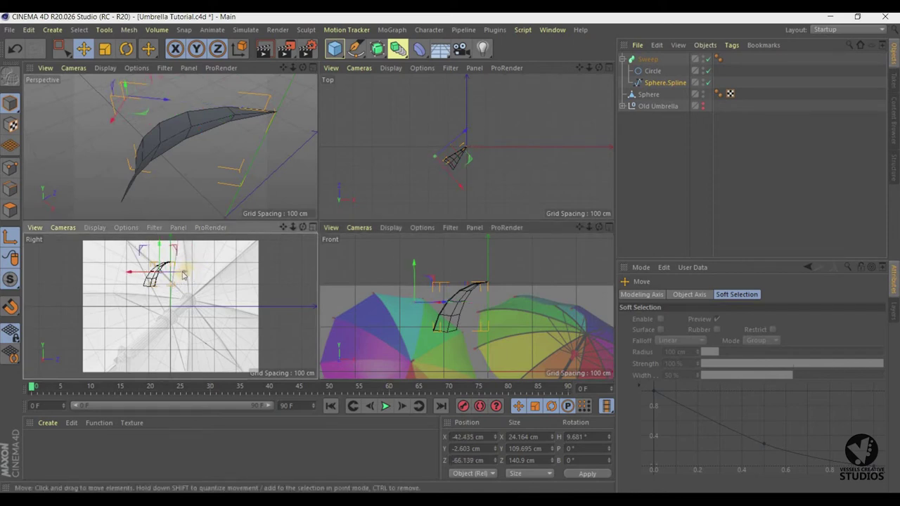
pyautogui.moveTo(183, 274); pyautogui.dragTo(197, 280)
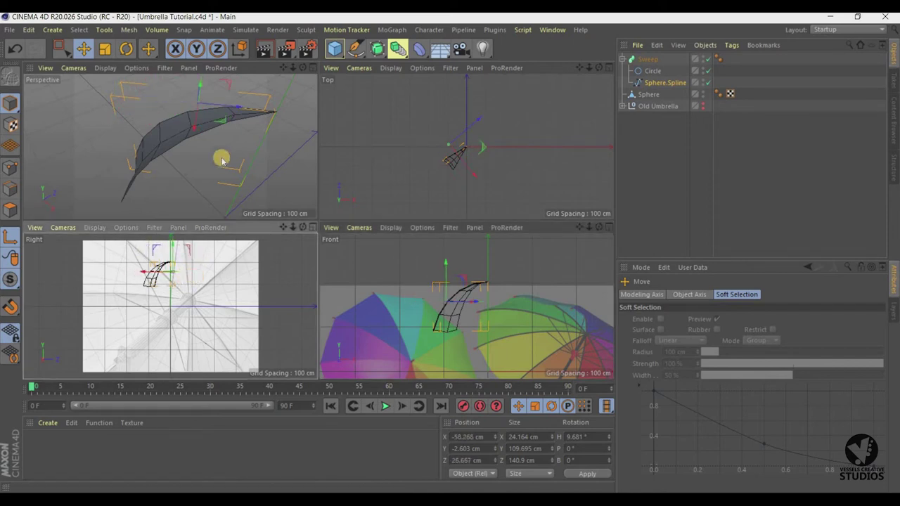
pyautogui.moveTo(200, 102); pyautogui.dragTo(201, 107)
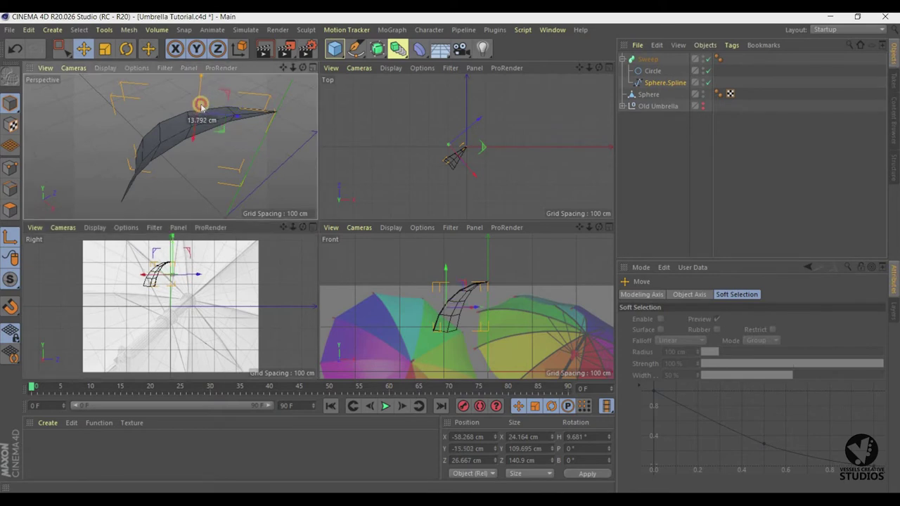
pyautogui.click(312, 69)
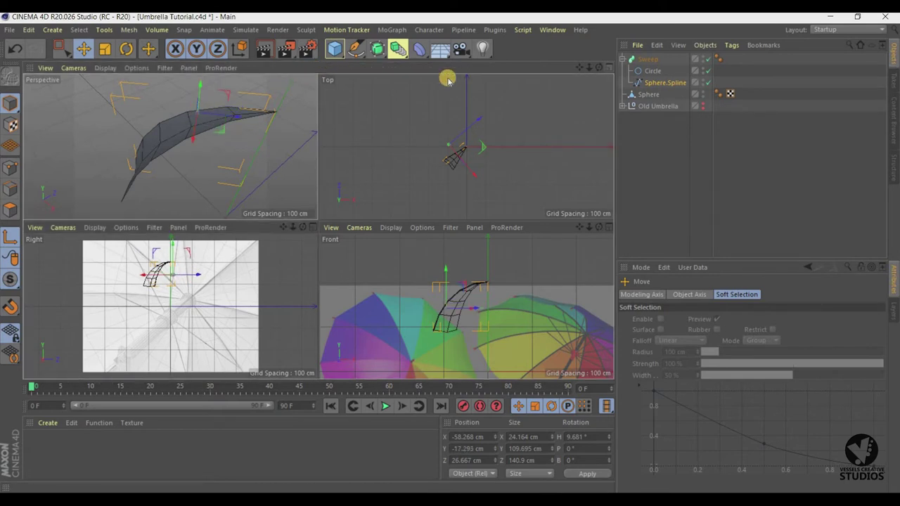
pyautogui.moveTo(449, 251); pyautogui.dragTo(591, 67)
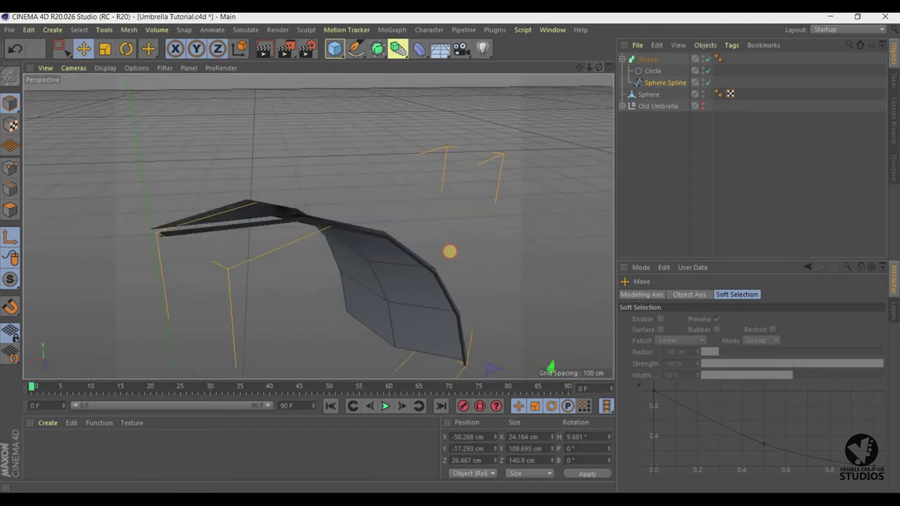
# Raise the canopy panel along Y and slide it along X in Perspective.
pyautogui.keyDown('alt'); pyautogui.moveTo(449, 251); pyautogui.dragTo(590, 66); pyautogui.keyUp('alt')
pyautogui.moveTo(430, 235)
pyautogui.mouseDown()
pyautogui.moveTo(432, 214)
pyautogui.moveTo(311, 258)
pyautogui.mouseUp()
pyautogui.moveTo(596, 67); pyautogui.dragTo(449, 251)
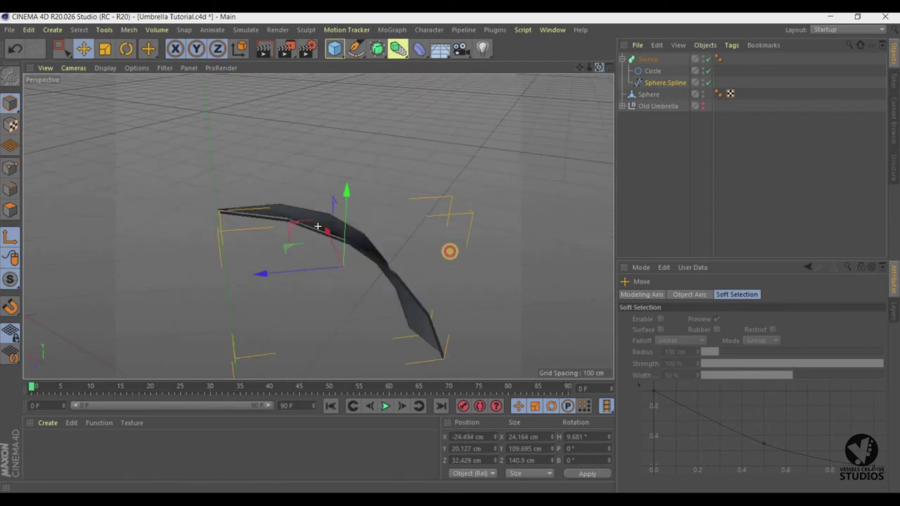
pyautogui.keyDown('alt'); pyautogui.moveTo(318, 227); pyautogui.dragTo(312, 219); pyautogui.keyUp('alt')
pyautogui.moveTo(271, 246)
pyautogui.mouseDown()
pyautogui.moveTo(315, 282)
pyautogui.moveTo(371, 237)
pyautogui.mouseUp()
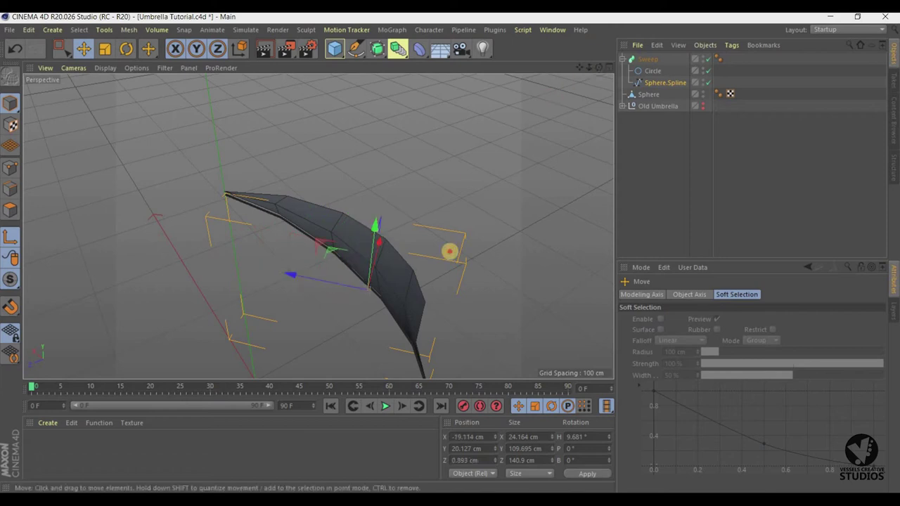
pyautogui.keyDown('alt'); pyautogui.moveTo(449, 251); pyautogui.dragTo(382, 227); pyautogui.keyUp('alt')
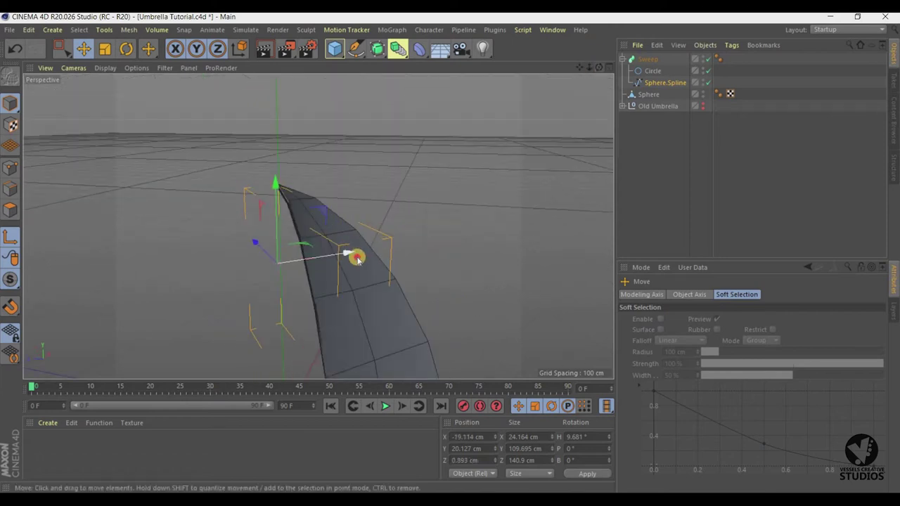
pyautogui.moveTo(356, 257); pyautogui.dragTo(373, 254)
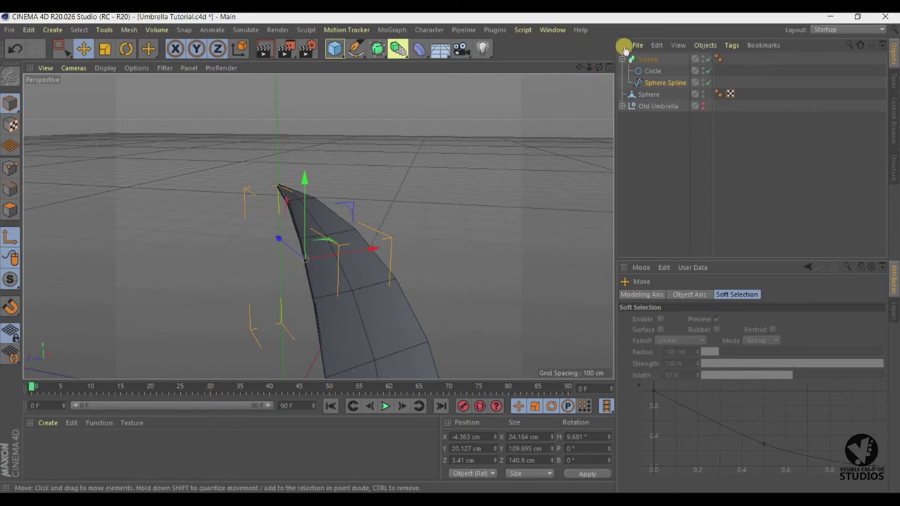
# Fine-tune the panel to X -4.169, Y 4.926, Z 2.732 cm, checking from several angles.
pyautogui.moveTo(450, 251)
pyautogui.keyDown('alt'); pyautogui.mouseDown()
pyautogui.moveTo(468, 152)
pyautogui.moveTo(358, 238)
pyautogui.moveTo(361, 204)
pyautogui.moveTo(384, 209)
pyautogui.mouseUp(); pyautogui.keyUp('alt')
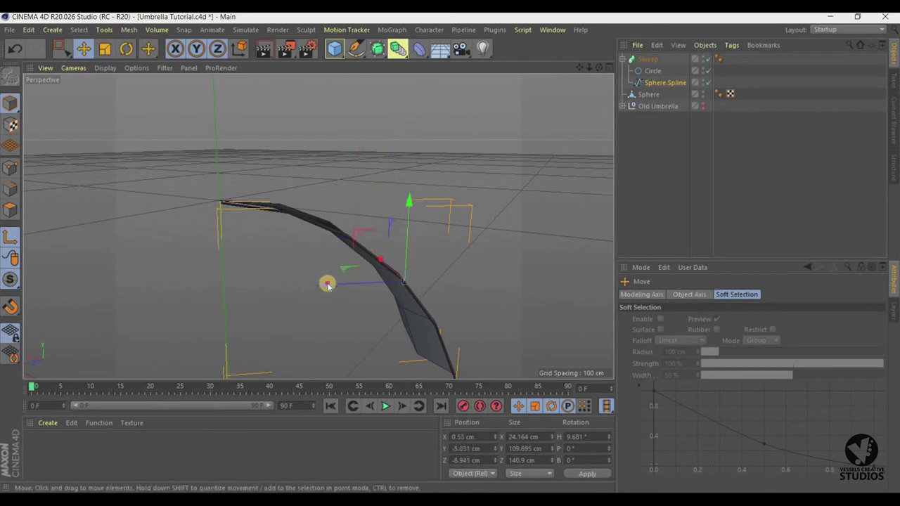
pyautogui.moveTo(325, 283); pyautogui.dragTo(337, 279)
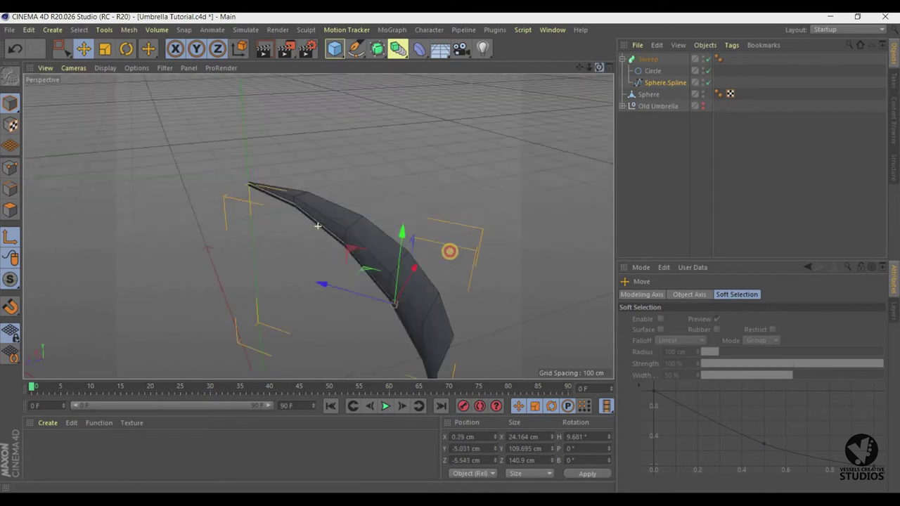
pyautogui.keyDown('alt'); pyautogui.moveTo(449, 251); pyautogui.dragTo(475, 237); pyautogui.keyUp('alt')
pyautogui.moveTo(408, 321)
pyautogui.mouseDown()
pyautogui.moveTo(307, 301)
pyautogui.moveTo(325, 288)
pyautogui.mouseUp()
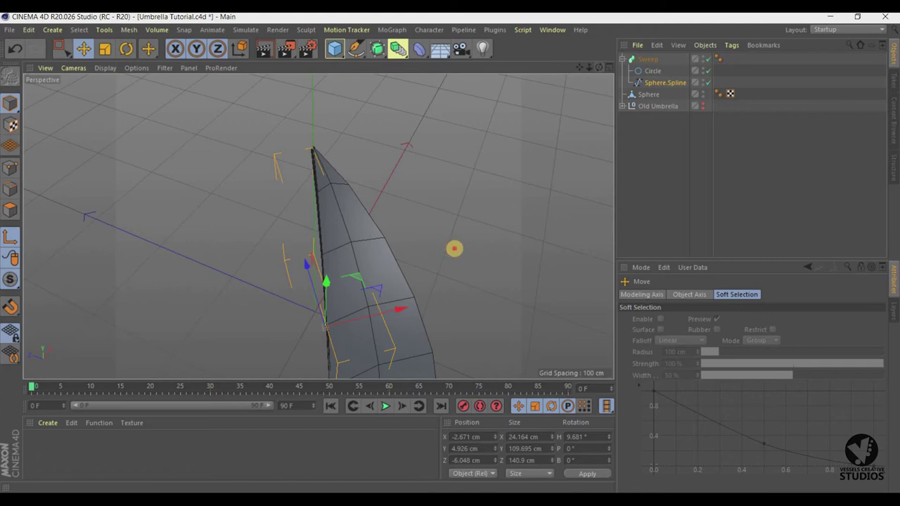
pyautogui.moveTo(454, 246)
pyautogui.keyDown('alt'); pyautogui.mouseDown()
pyautogui.moveTo(315, 227)
pyautogui.moveTo(331, 277)
pyautogui.moveTo(312, 281)
pyautogui.mouseUp(); pyautogui.keyUp('alt')
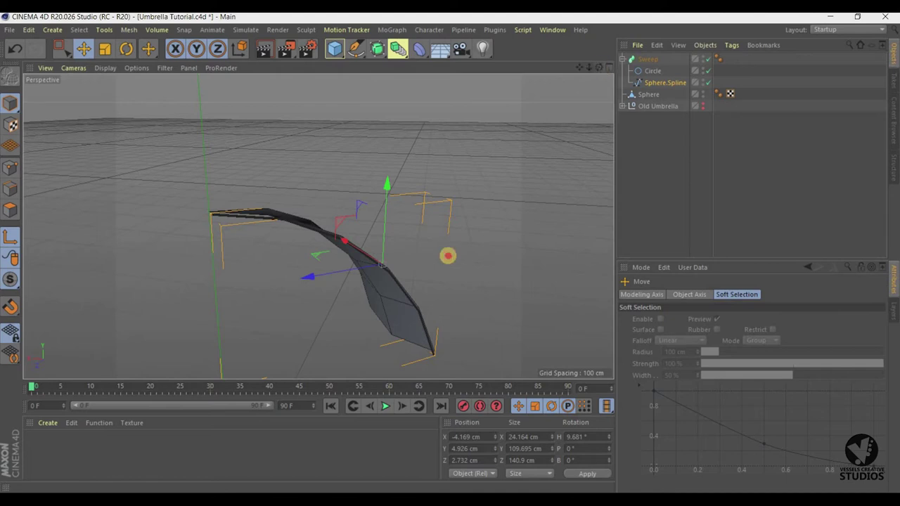
pyautogui.moveTo(448, 256); pyautogui.dragTo(599, 67)
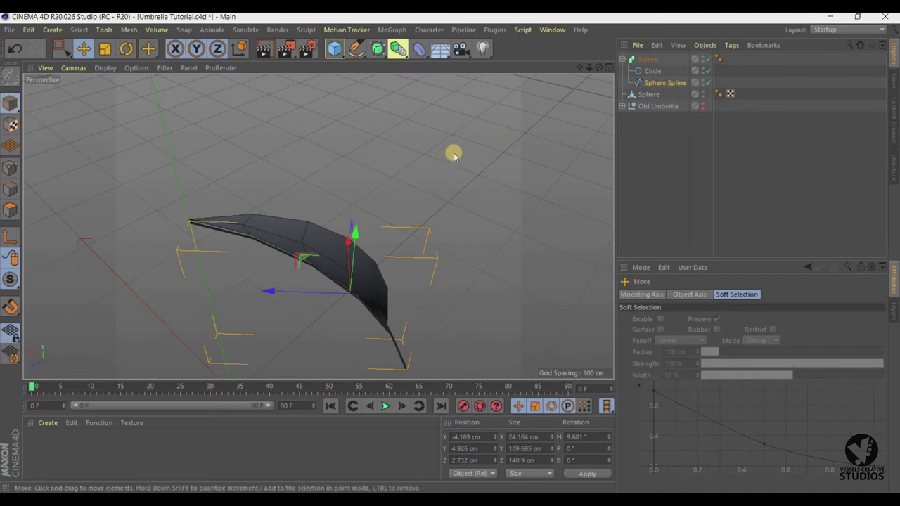
# Tilt the canopy strip slightly in pitch and lower it a little along Y.
pyautogui.click(127, 49)
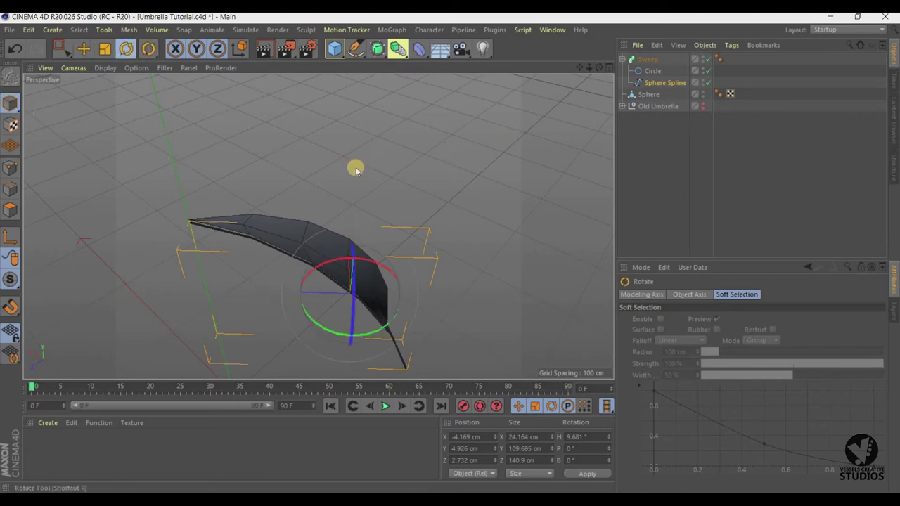
pyautogui.moveTo(373, 264); pyautogui.dragTo(372, 265)
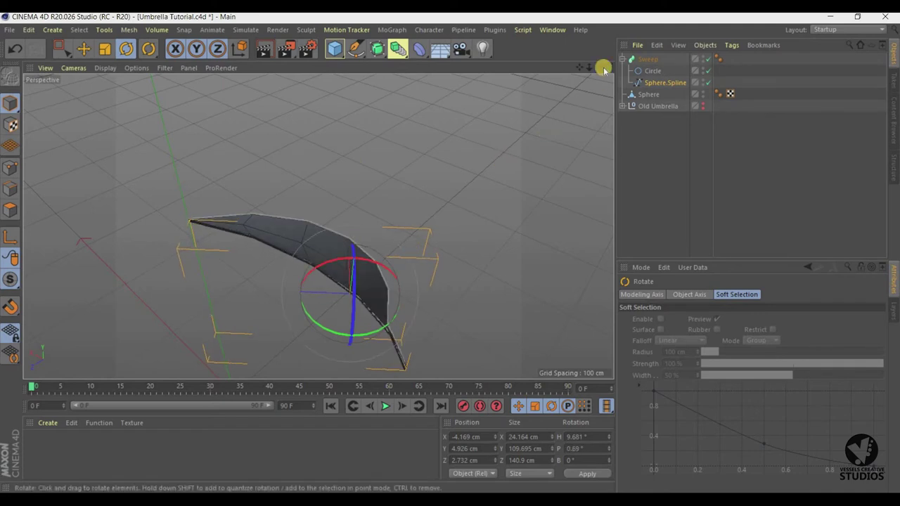
pyautogui.keyDown('alt'); pyautogui.moveTo(450, 251); pyautogui.dragTo(450, 251); pyautogui.keyUp('alt')
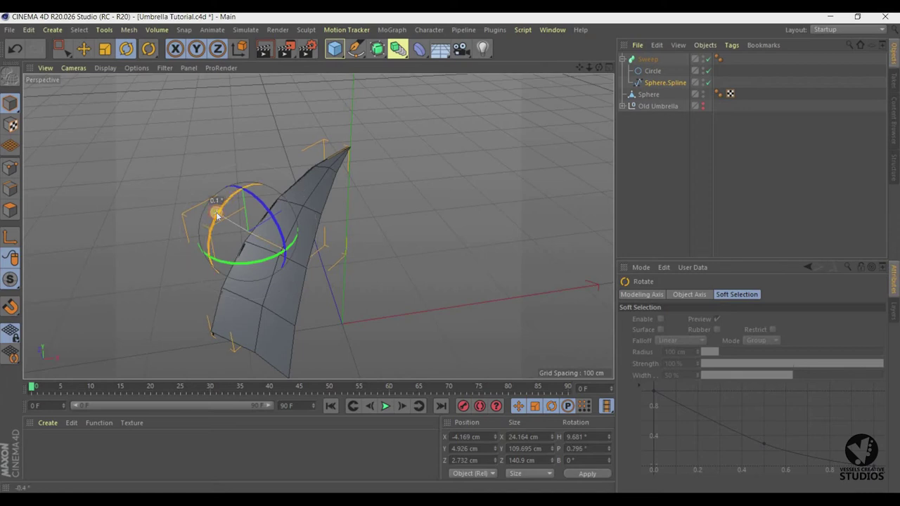
pyautogui.moveTo(215, 211); pyautogui.dragTo(218, 217)
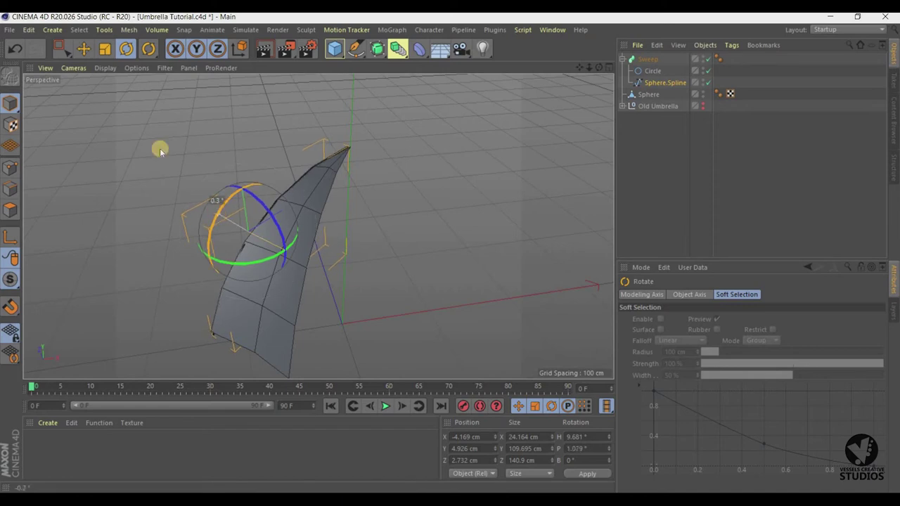
pyautogui.press('e')
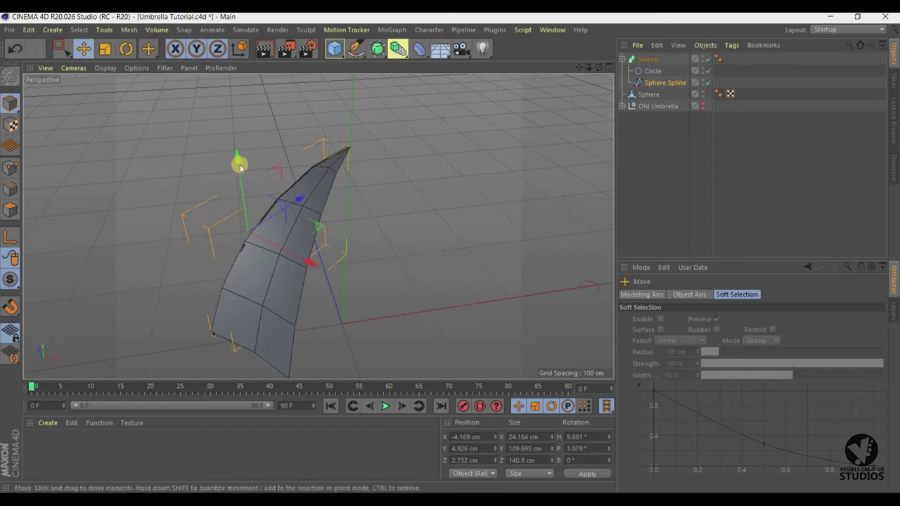
pyautogui.moveTo(239, 164); pyautogui.dragTo(240, 169)
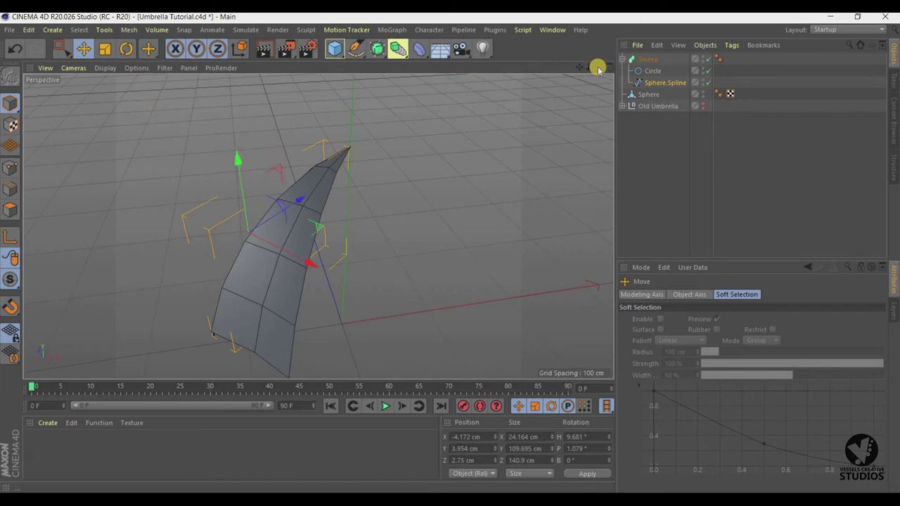
pyautogui.moveTo(598, 68); pyautogui.dragTo(584, 77)
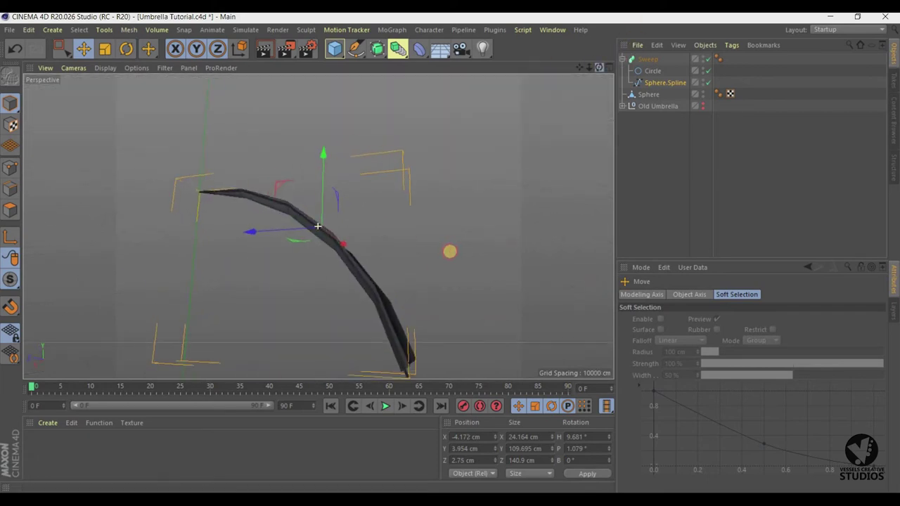
pyautogui.keyDown('alt'); pyautogui.moveTo(449, 251); pyautogui.dragTo(407, 73); pyautogui.keyUp('alt')
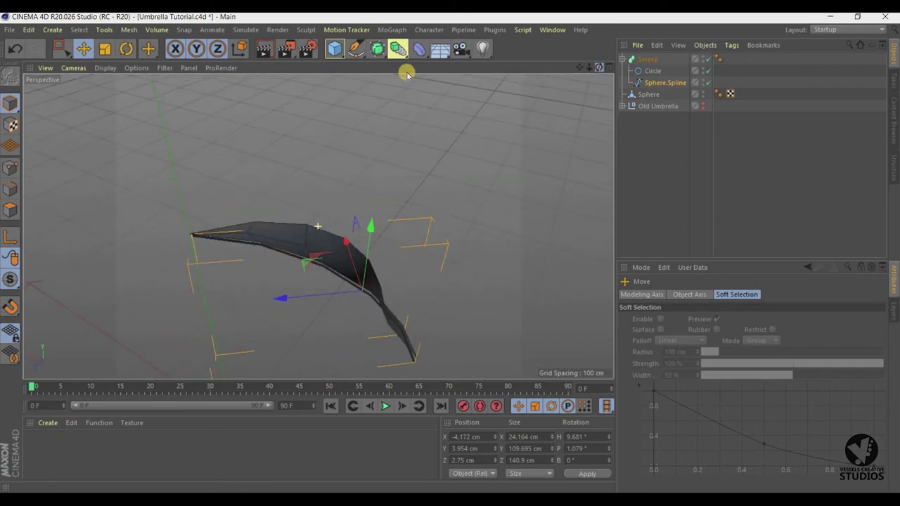
# Tilt the strip about half a degree, then nudge it to X -3.306, Y 4.358, Z 2.895 cm.
pyautogui.click(126, 48)
pyautogui.moveTo(348, 258); pyautogui.dragTo(348, 259)
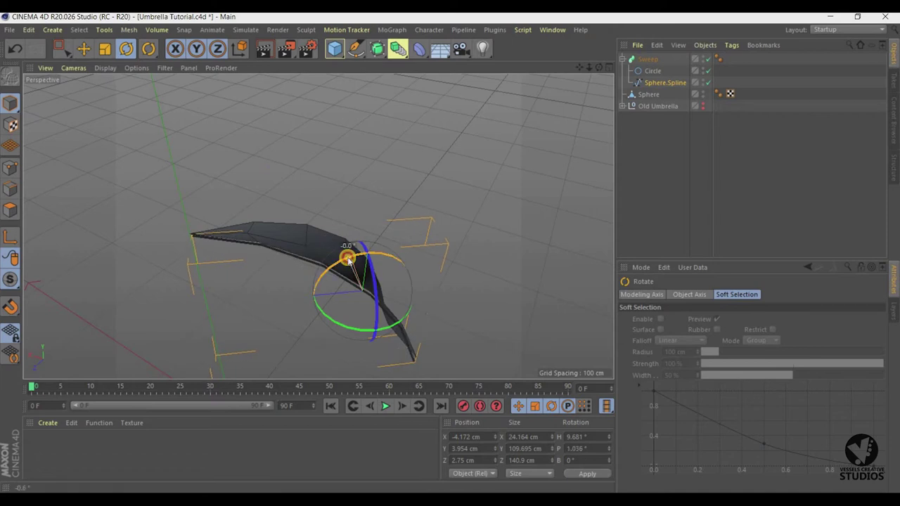
pyautogui.moveTo(348, 259); pyautogui.dragTo(349, 259)
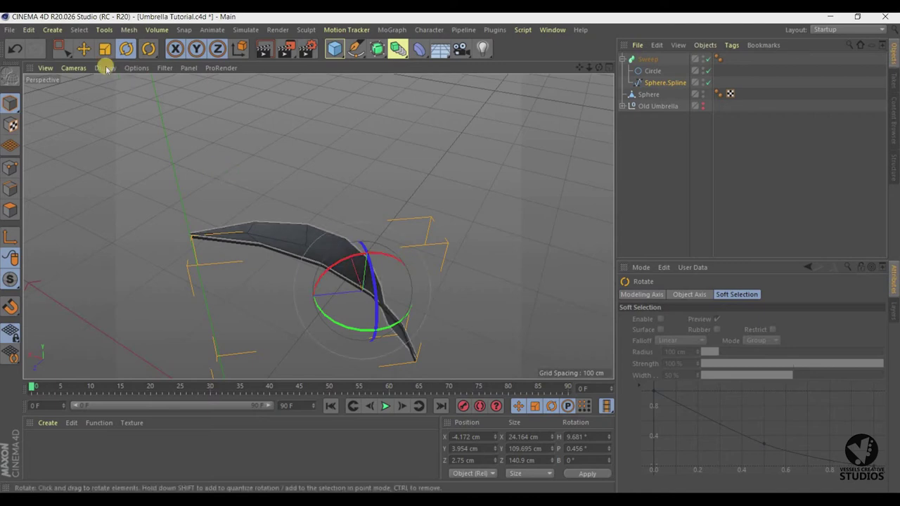
pyautogui.click(83, 48)
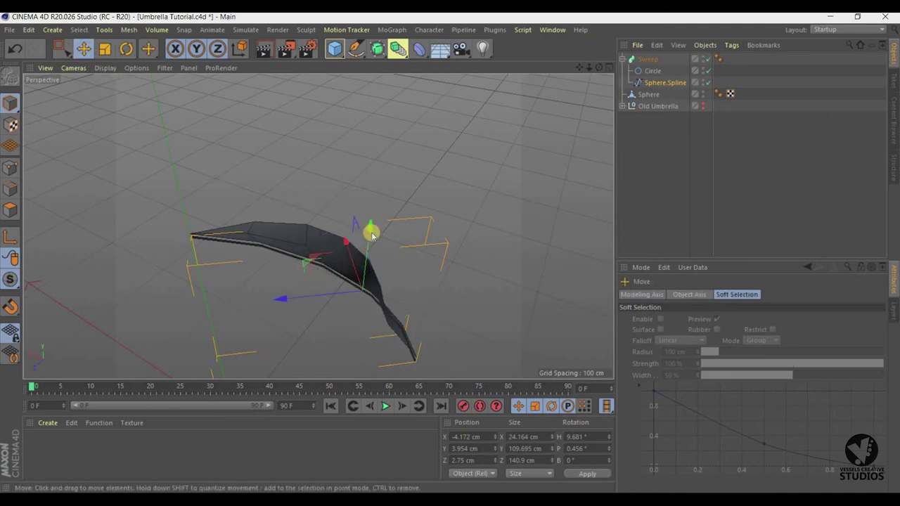
pyautogui.moveTo(374, 237); pyautogui.dragTo(372, 238)
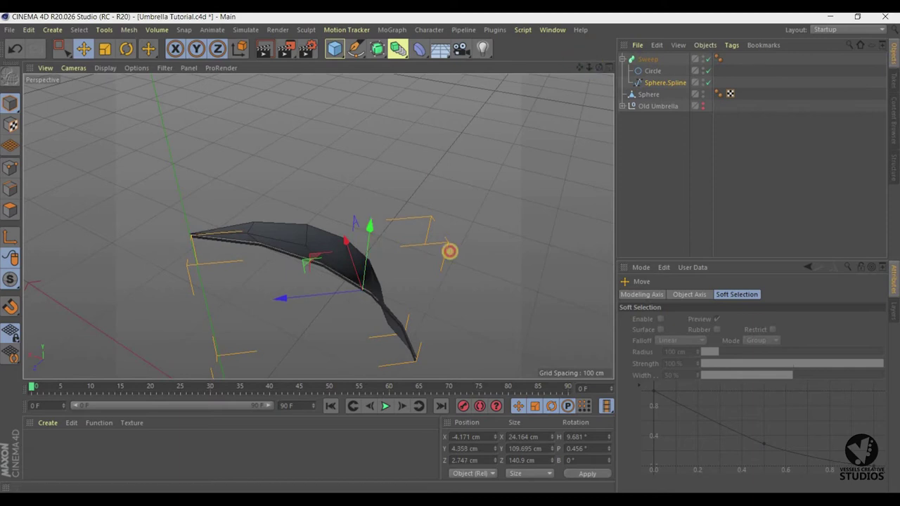
pyautogui.keyDown('alt'); pyautogui.moveTo(451, 251); pyautogui.dragTo(450, 251); pyautogui.keyUp('alt')
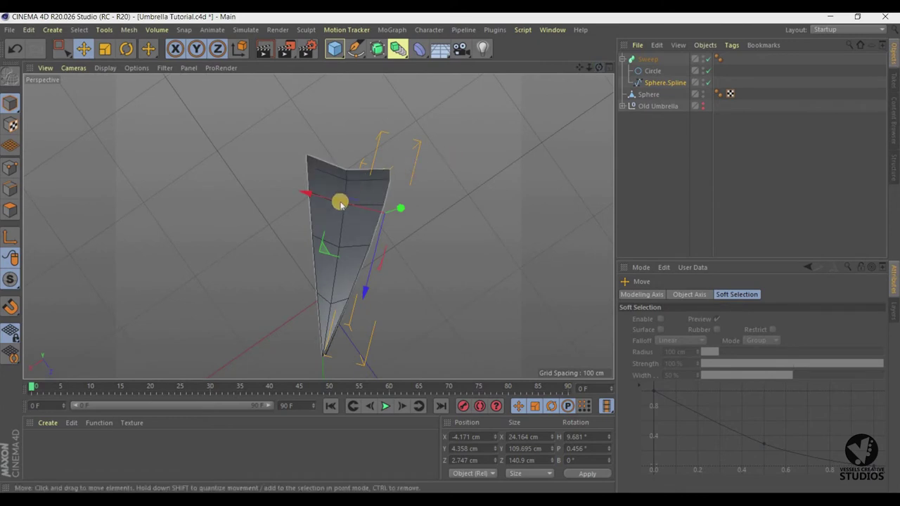
pyautogui.moveTo(340, 204); pyautogui.dragTo(340, 204)
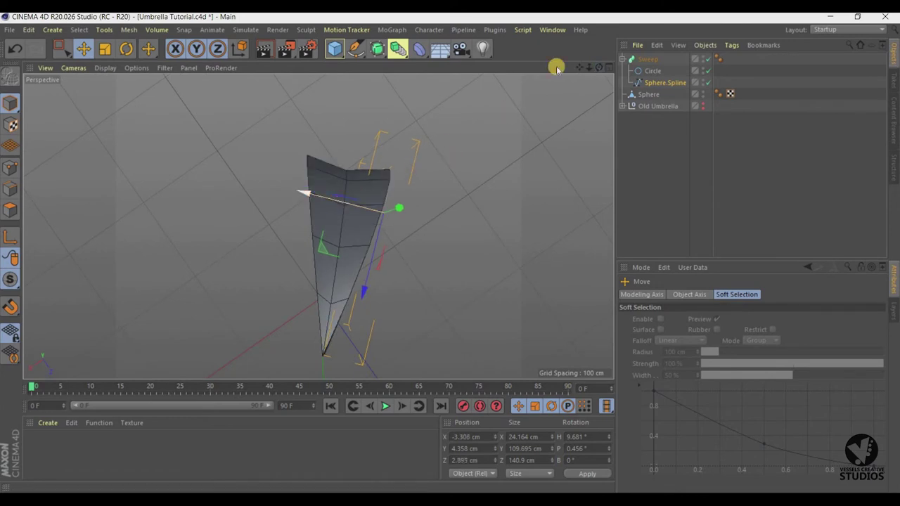
pyautogui.keyDown('alt'); pyautogui.moveTo(450, 251); pyautogui.dragTo(450, 251); pyautogui.keyUp('alt')
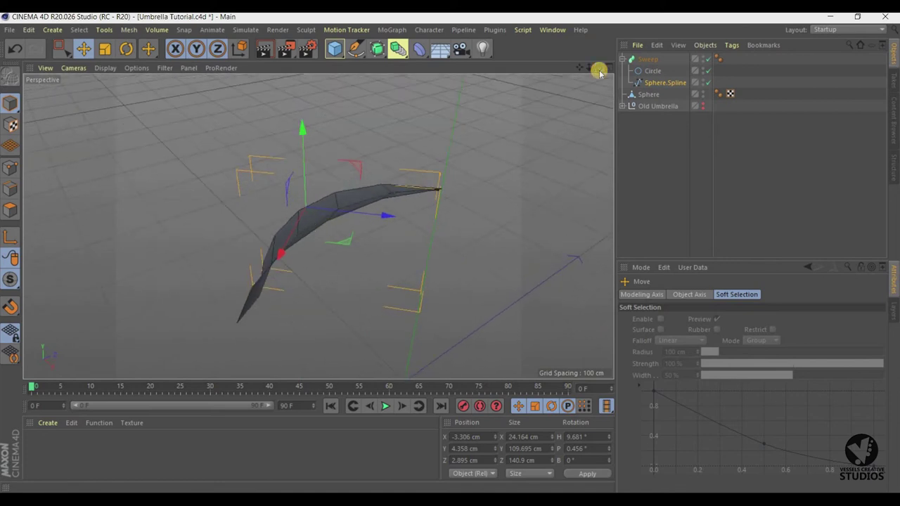
pyautogui.moveTo(450, 251)
pyautogui.keyDown('alt'); pyautogui.mouseDown()
pyautogui.moveTo(318, 226)
pyautogui.moveTo(324, 196)
pyautogui.mouseUp(); pyautogui.keyUp('alt')
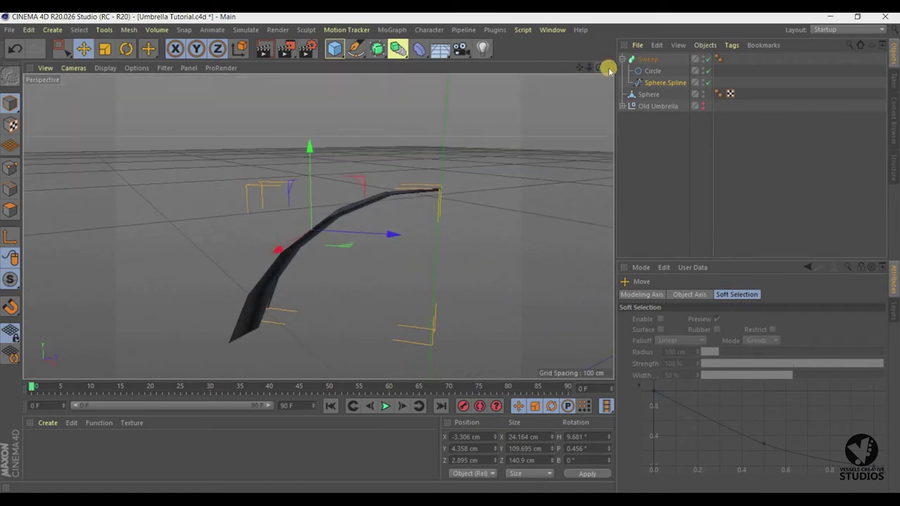
pyautogui.click(609, 68)
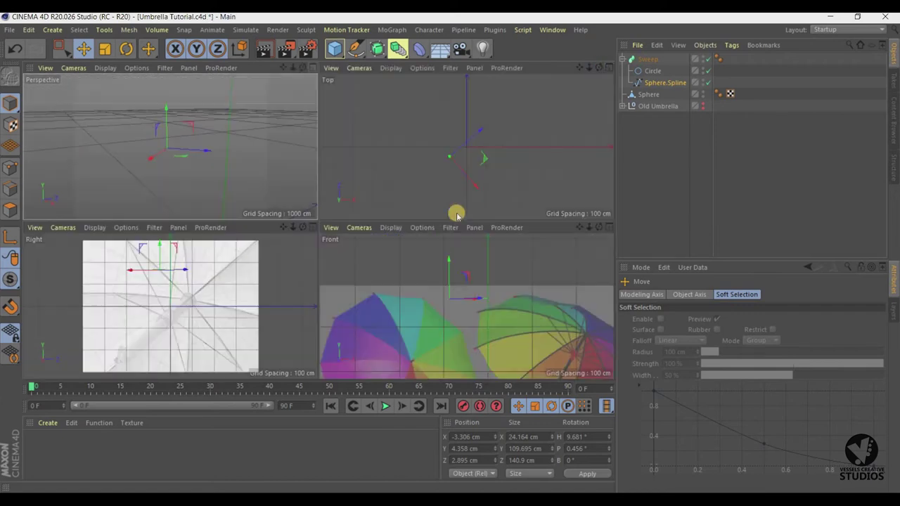
pyautogui.click(312, 228)
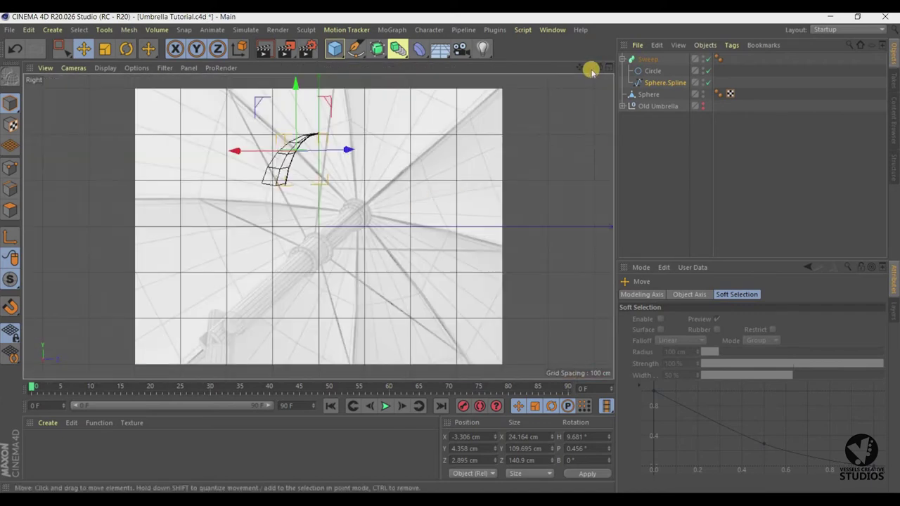
pyautogui.moveTo(591, 70); pyautogui.dragTo(590, 70)
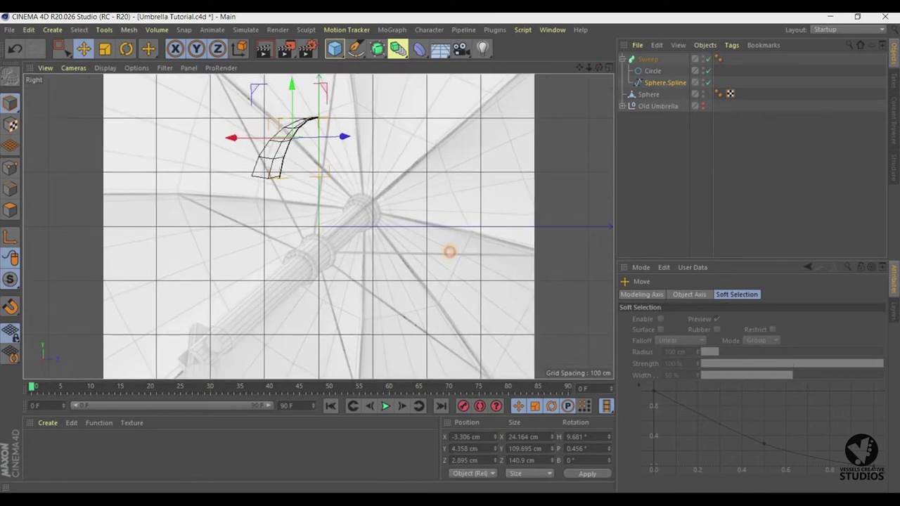
pyautogui.moveTo(579, 69); pyautogui.dragTo(578, 79)
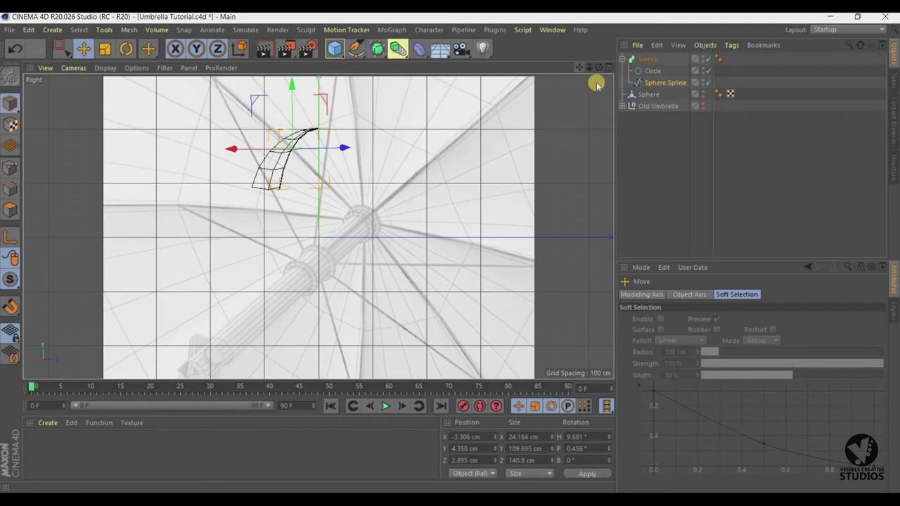
pyautogui.click(600, 68)
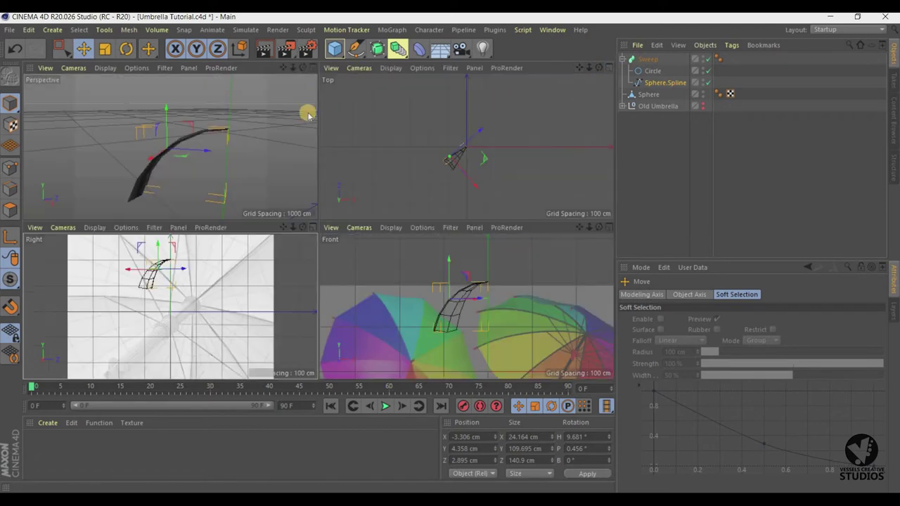
pyautogui.click(309, 68)
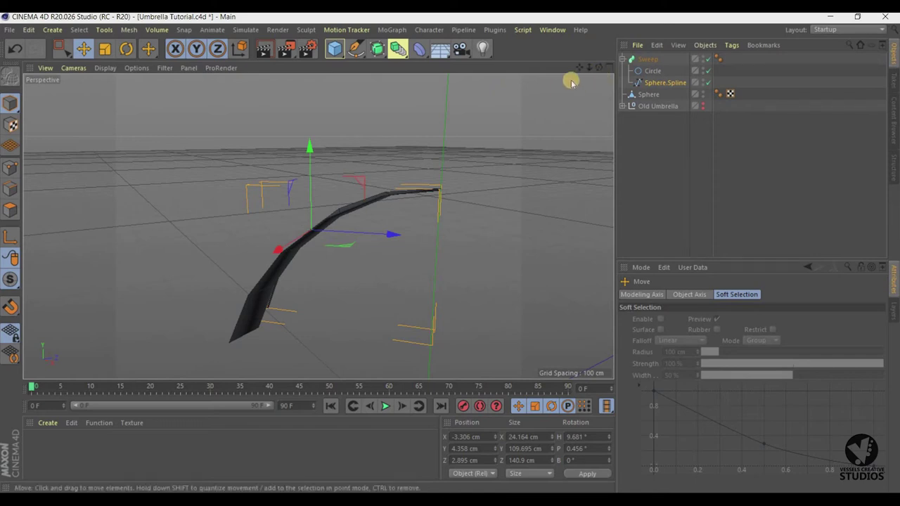
pyautogui.moveTo(574, 73)
pyautogui.mouseDown()
pyautogui.moveTo(599, 70)
pyautogui.moveTo(599, 80)
pyautogui.mouseUp()
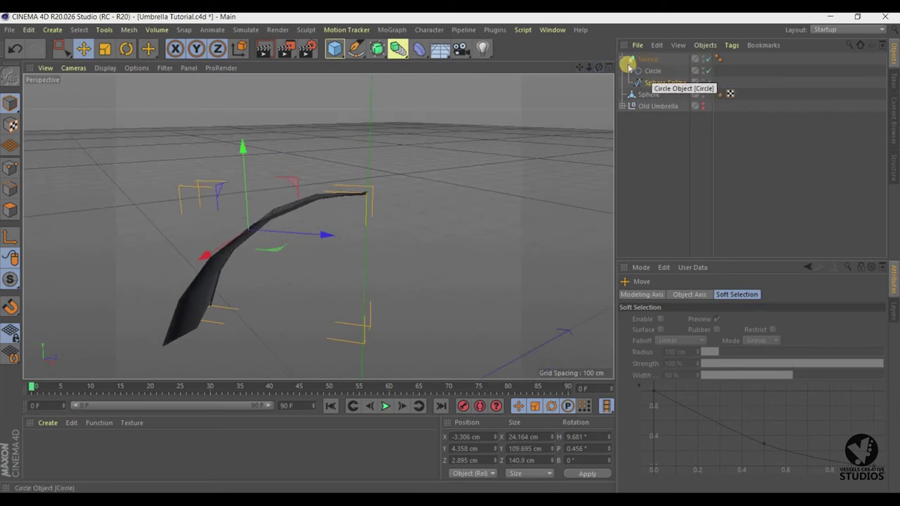
# Collapse the Sweep's children and rename it 'top roll pipe', correcting a mistyped 'top roll pin'.
pyautogui.click(623, 61)
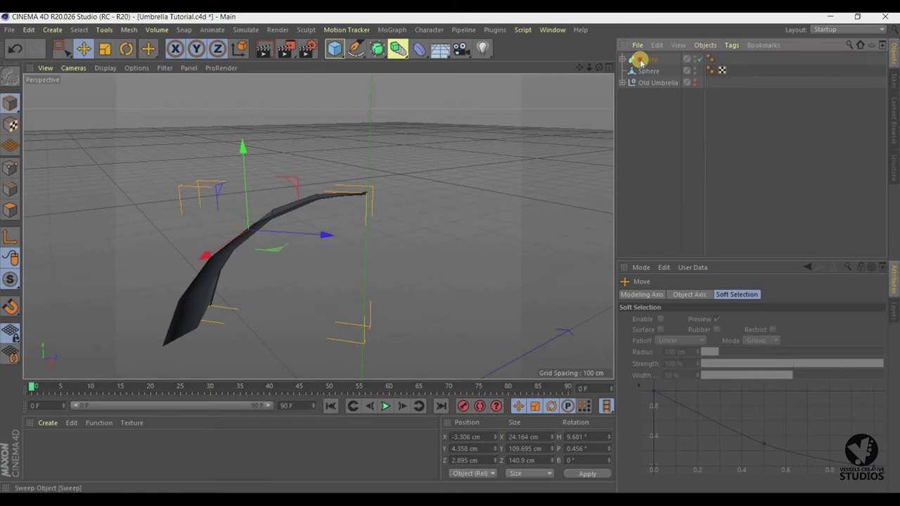
pyautogui.moveTo(647, 82); pyautogui.dragTo(641, 61)
pyautogui.doubleClick(643, 60)
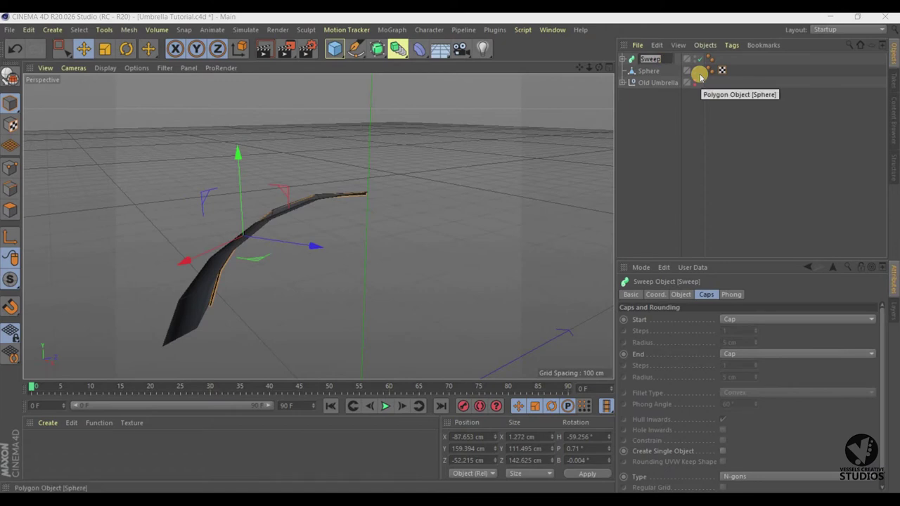
pyautogui.press('BackSpace')
pyautogui.write('top ro')
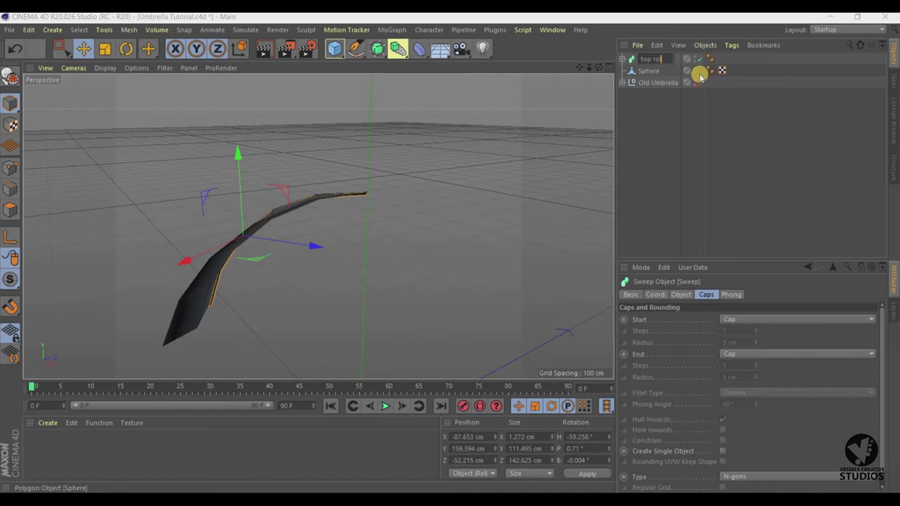
pyautogui.write('ll')
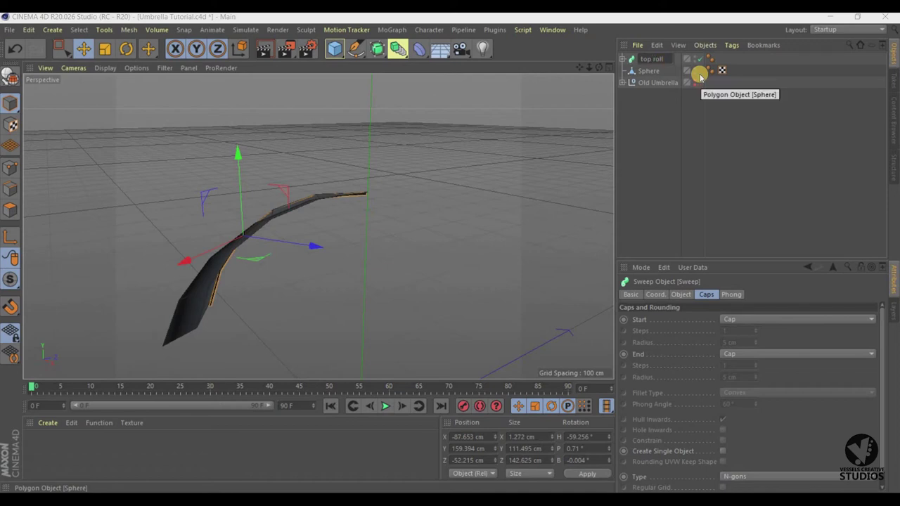
pyautogui.write(' pin')
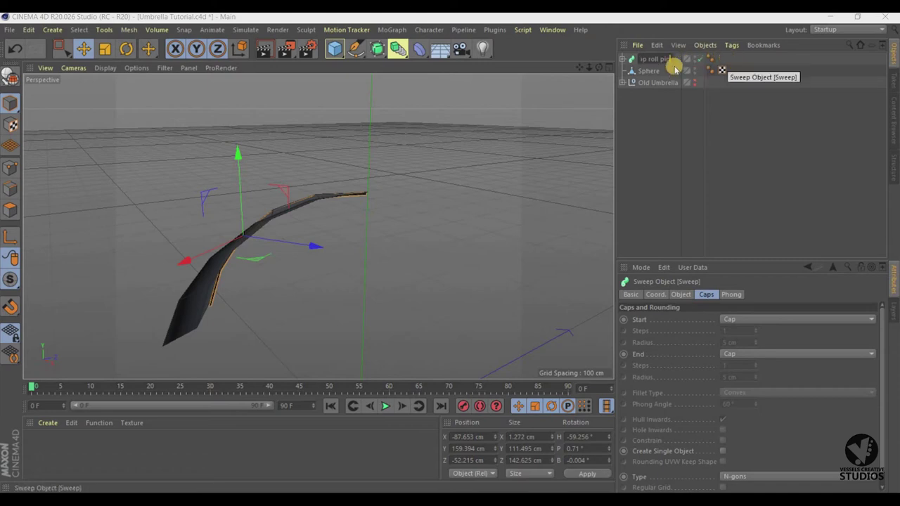
pyautogui.click(726, 59)
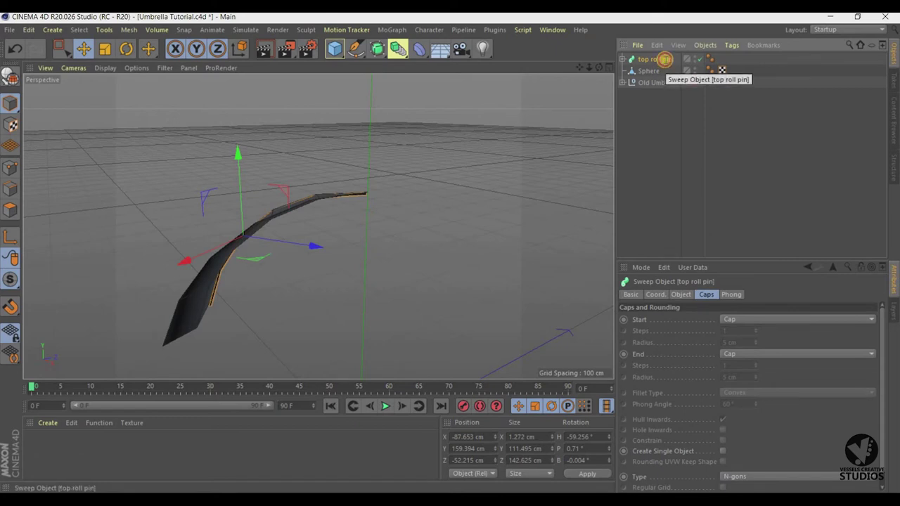
pyautogui.doubleClick(671, 59)
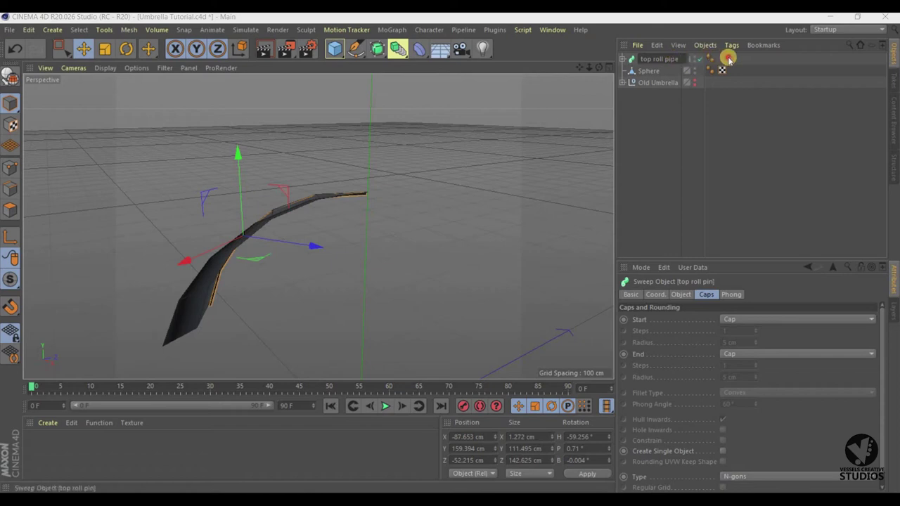
pyautogui.press('Return')
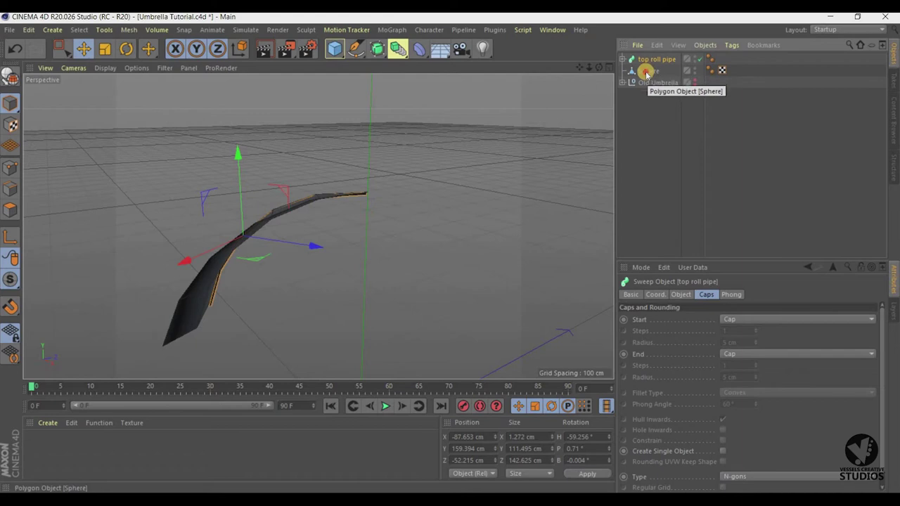
# Rename the Sphere object to 'first roll'.
pyautogui.doubleClick(646, 72)
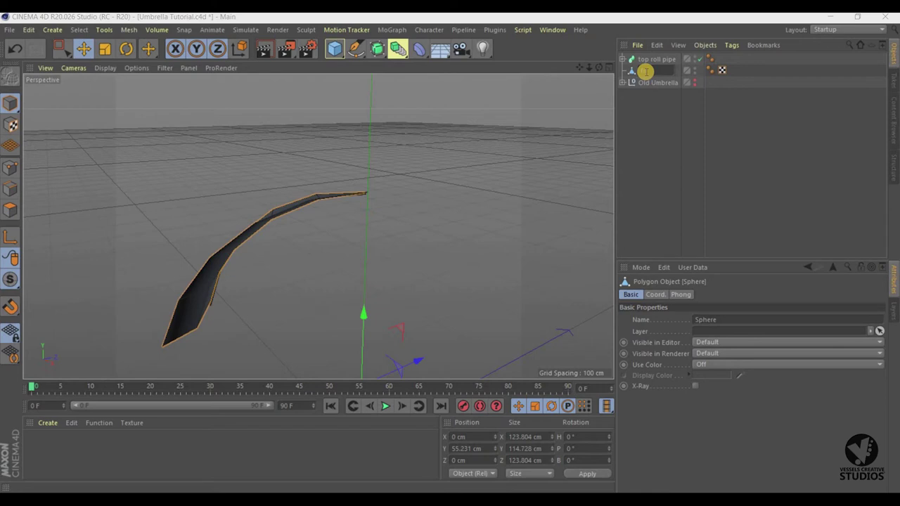
pyautogui.write('first roll')
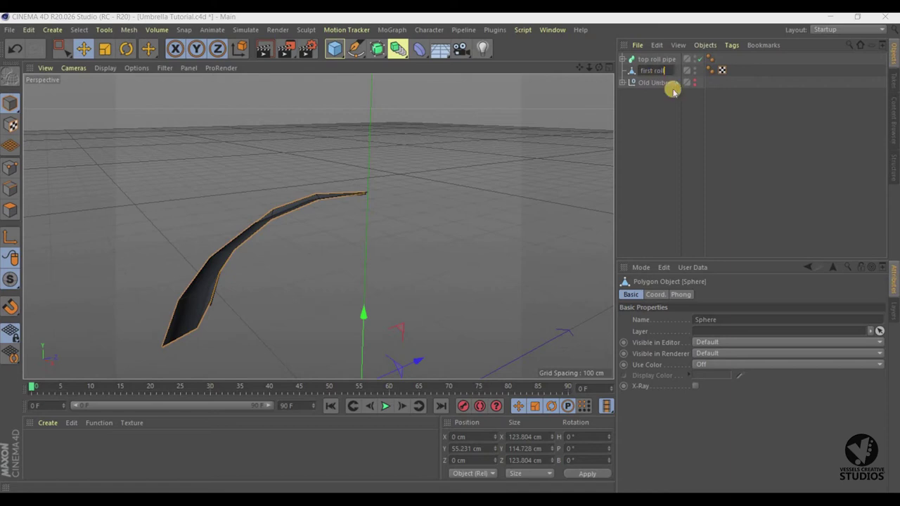
pyautogui.press('Return')
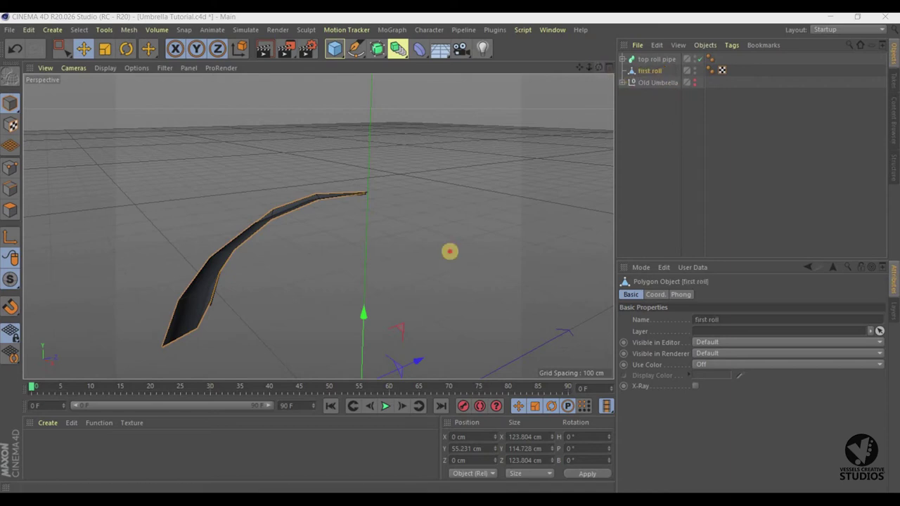
# Add 'top roll pipe' to the selection alongside 'first roll'.
pyautogui.keyDown('alt'); pyautogui.moveTo(448, 251); pyautogui.dragTo(450, 251); pyautogui.keyUp('alt')
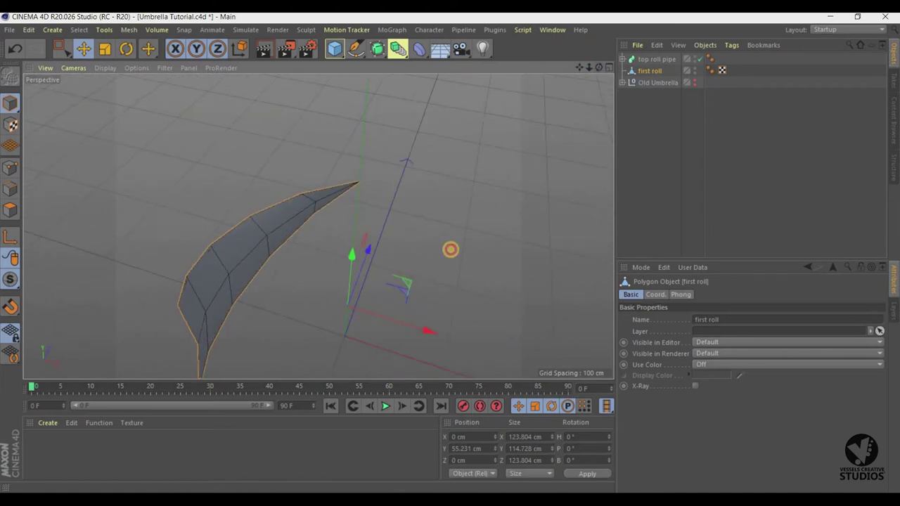
pyautogui.moveTo(578, 70); pyautogui.dragTo(643, 64)
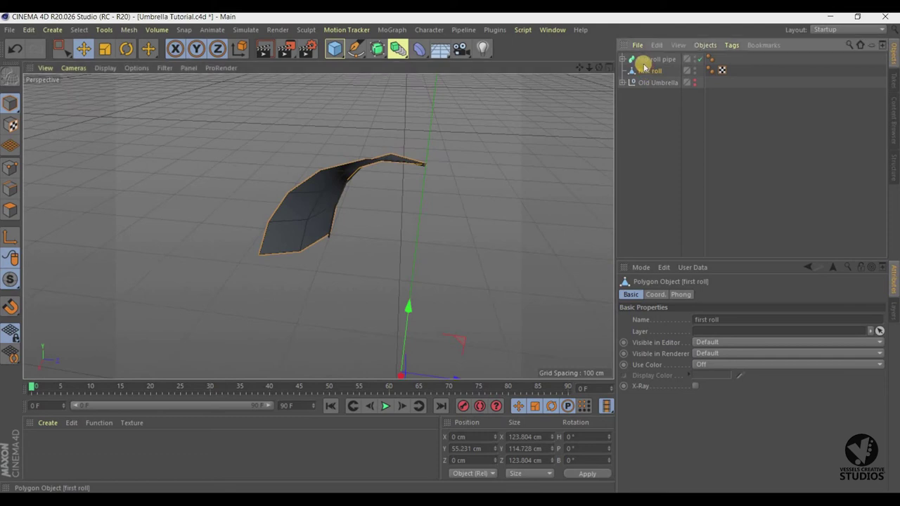
pyautogui.keyDown('ctrl'); pyautogui.click(644, 62); pyautogui.keyUp('ctrl')
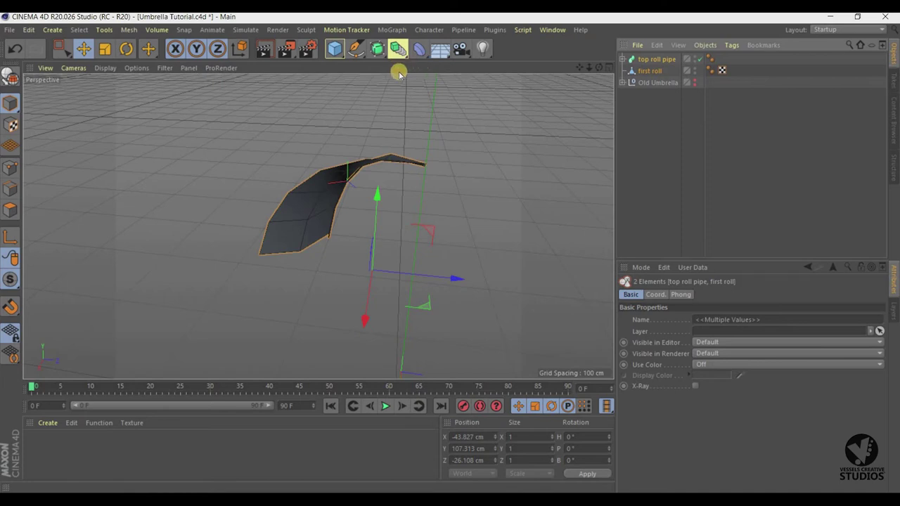
# Add a Null object and move top roll pipe and first roll inside it.
pyautogui.click(379, 49)
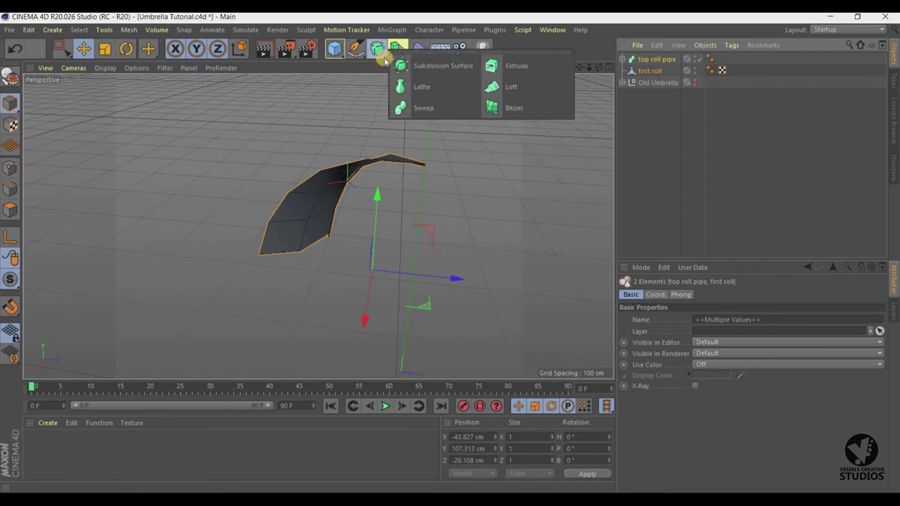
pyautogui.click(422, 27)
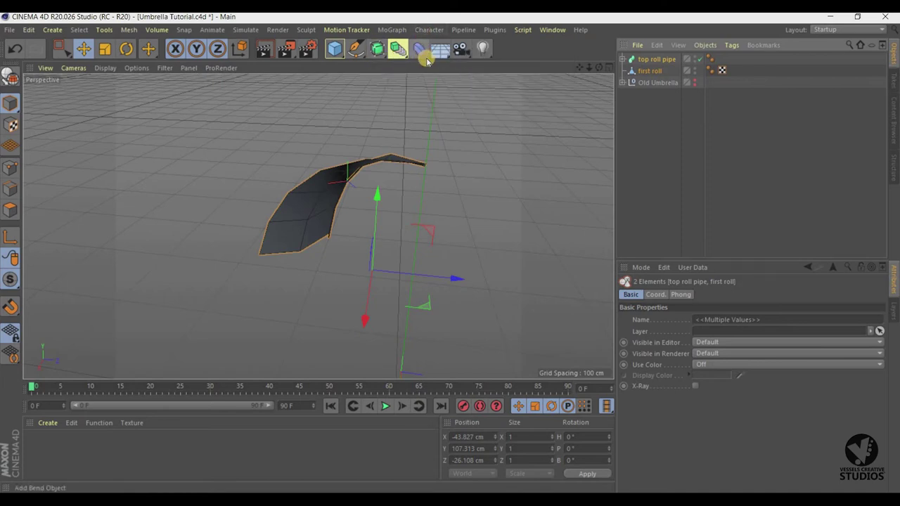
pyautogui.click(427, 60)
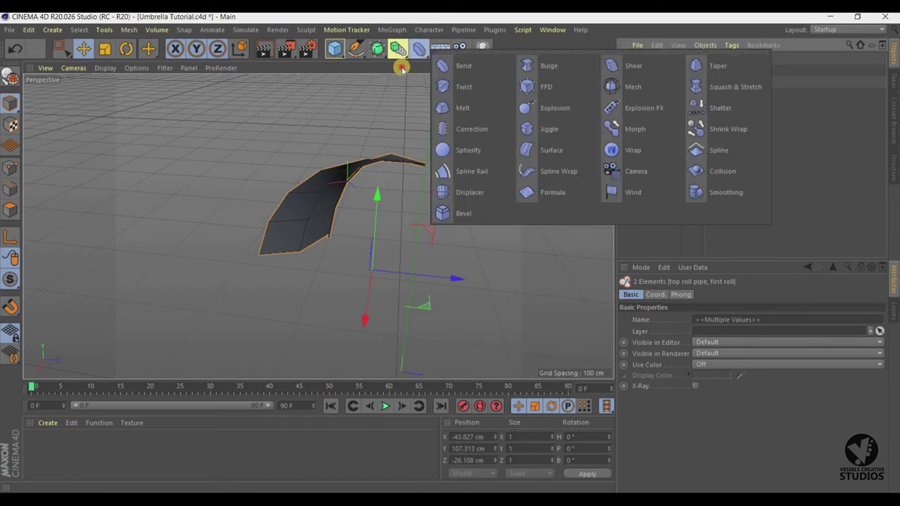
pyautogui.click(337, 50)
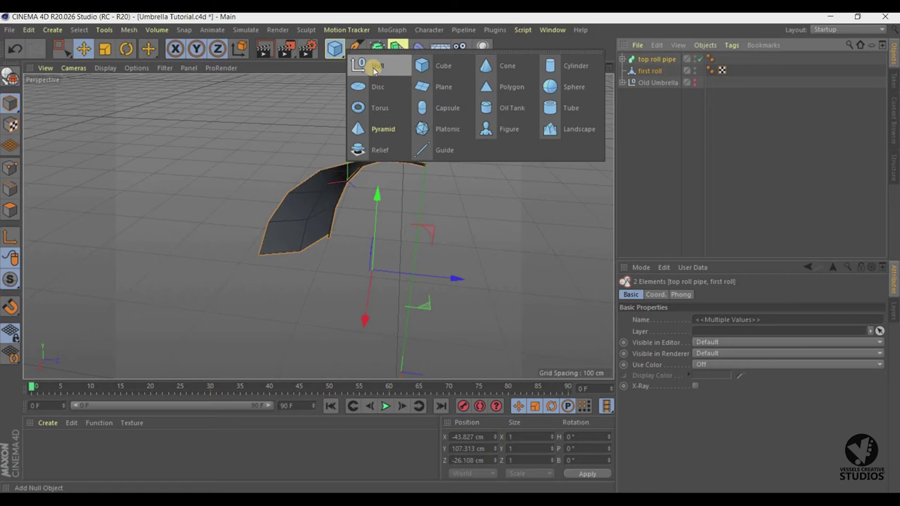
pyautogui.click(374, 67)
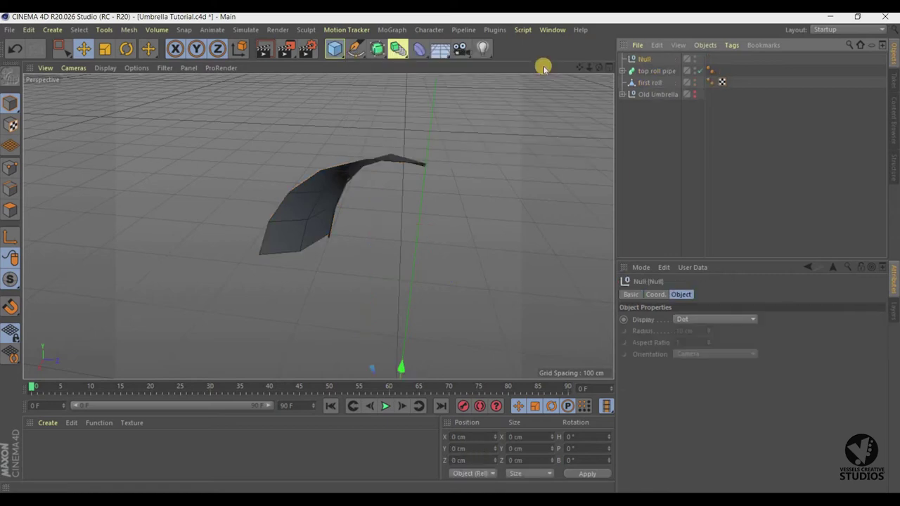
pyautogui.click(643, 87)
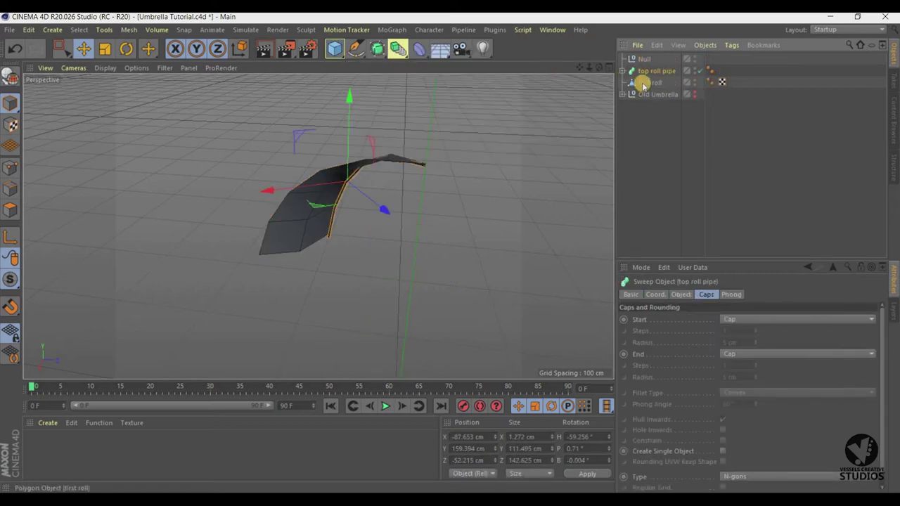
pyautogui.moveTo(643, 83); pyautogui.dragTo(646, 65)
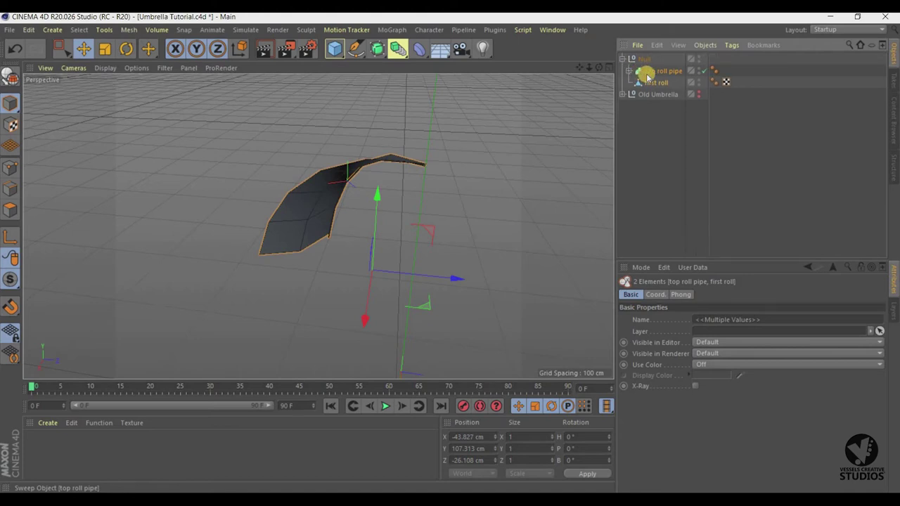
# Rename the new Null to 'Umbrella'.
pyautogui.click(641, 59)
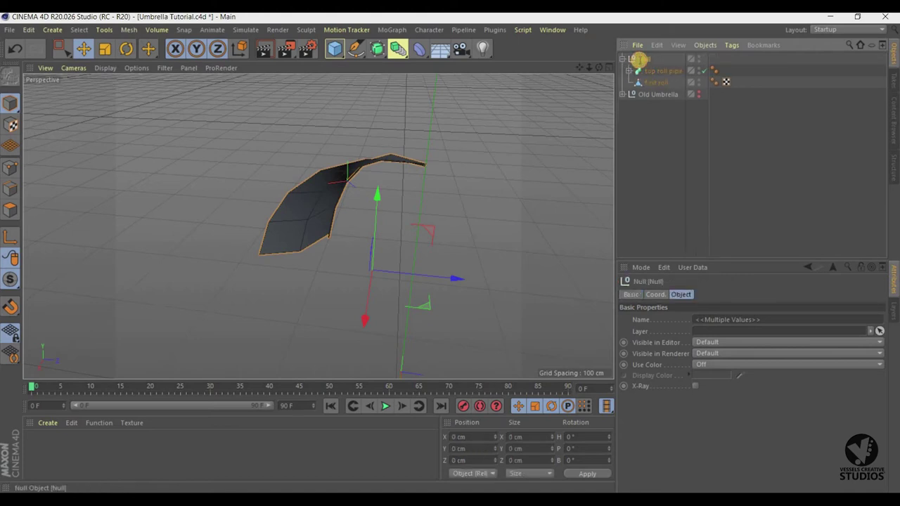
pyautogui.doubleClick(641, 59)
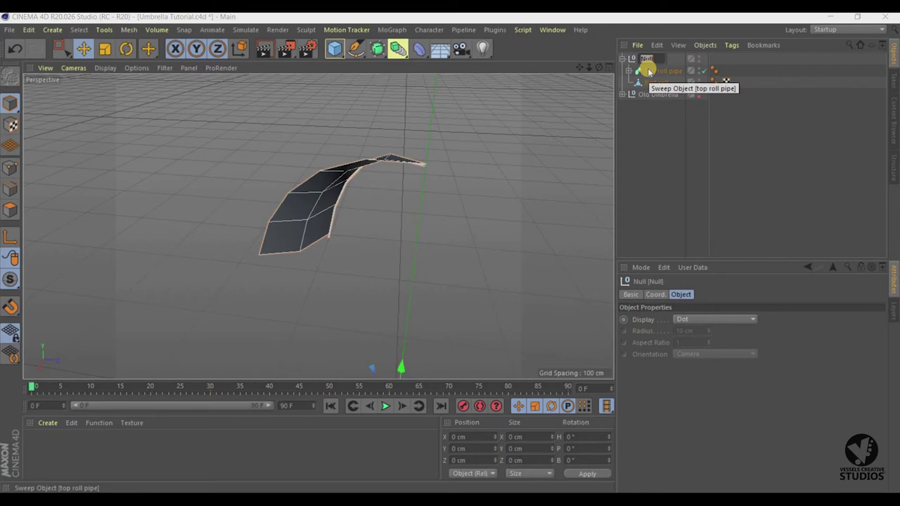
pyautogui.write('Um')
pyautogui.write('b')
pyautogui.write('rell')
pyautogui.write('a')
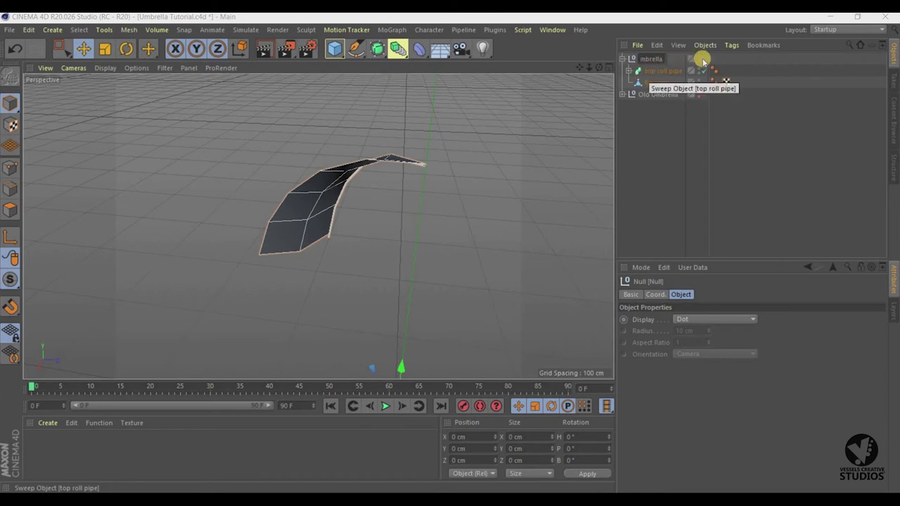
pyautogui.press('Return')
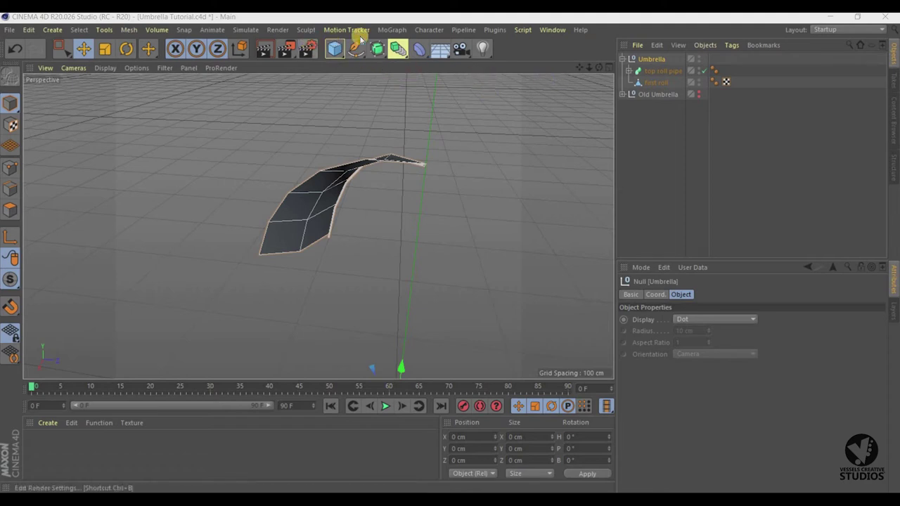
# Add a MoGraph Cloner, make the Umbrella null its child, and select the Cloner.
pyautogui.click(389, 29)
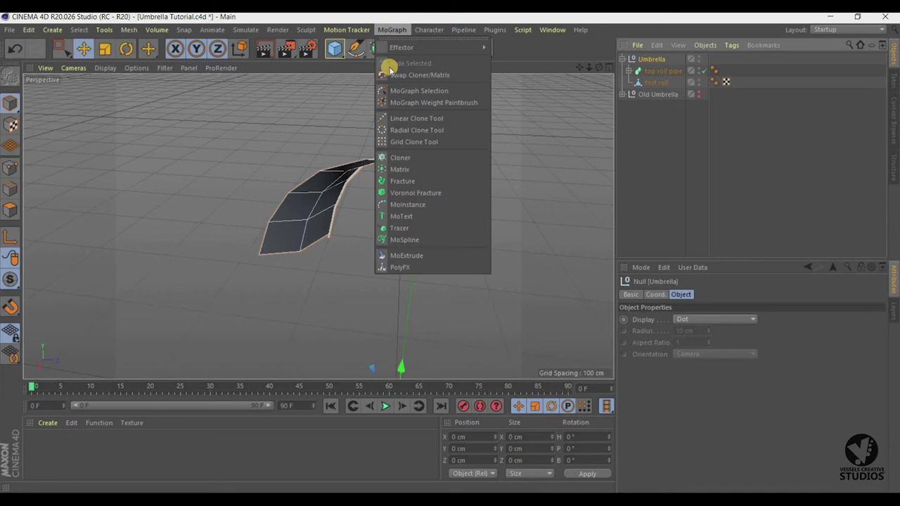
pyautogui.click(394, 158)
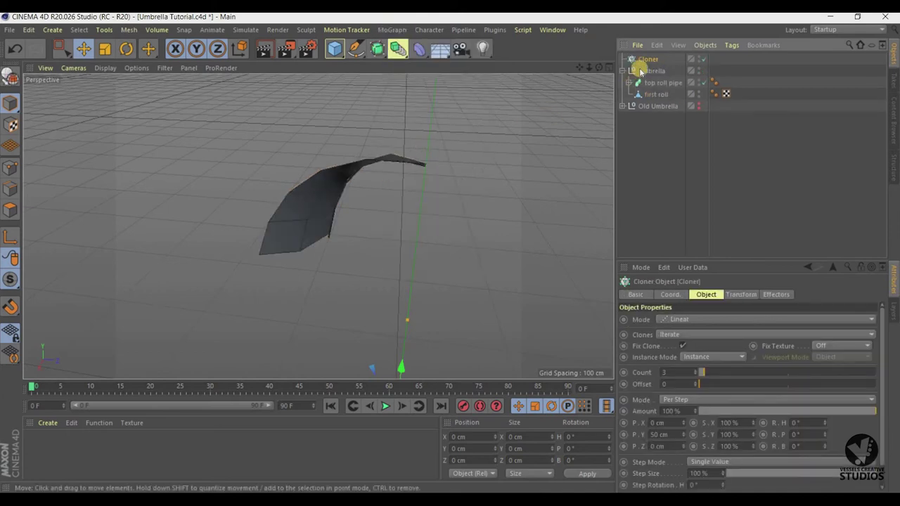
pyautogui.moveTo(642, 59); pyautogui.dragTo(645, 71)
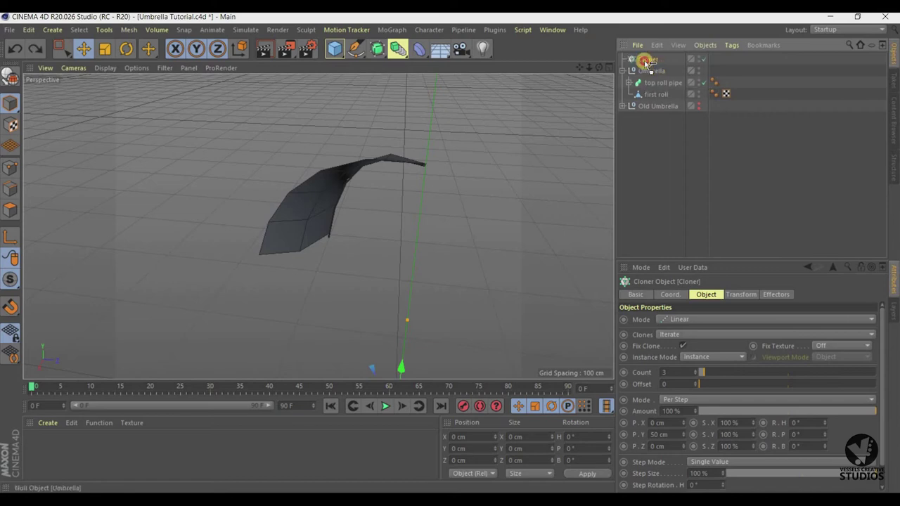
pyautogui.moveTo(645, 71)
pyautogui.mouseDown()
pyautogui.moveTo(642, 59)
pyautogui.moveTo(636, 76)
pyautogui.mouseUp()
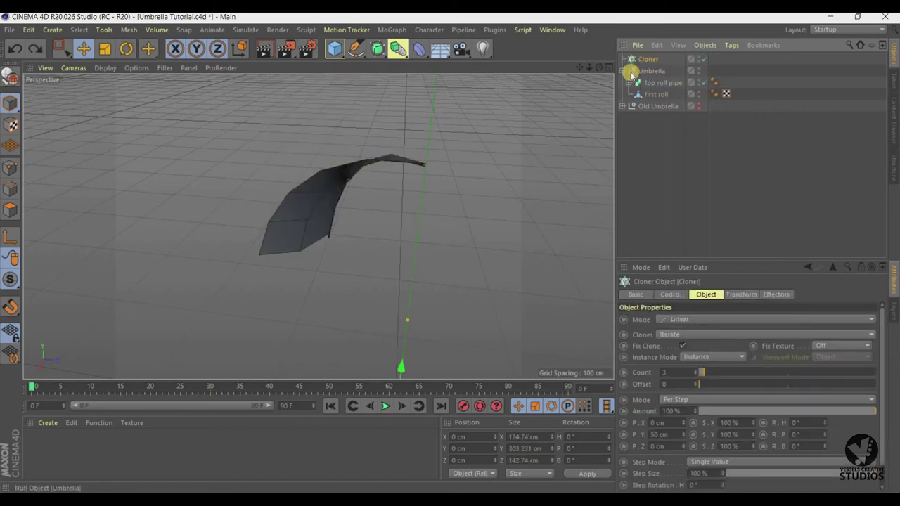
pyautogui.click(623, 71)
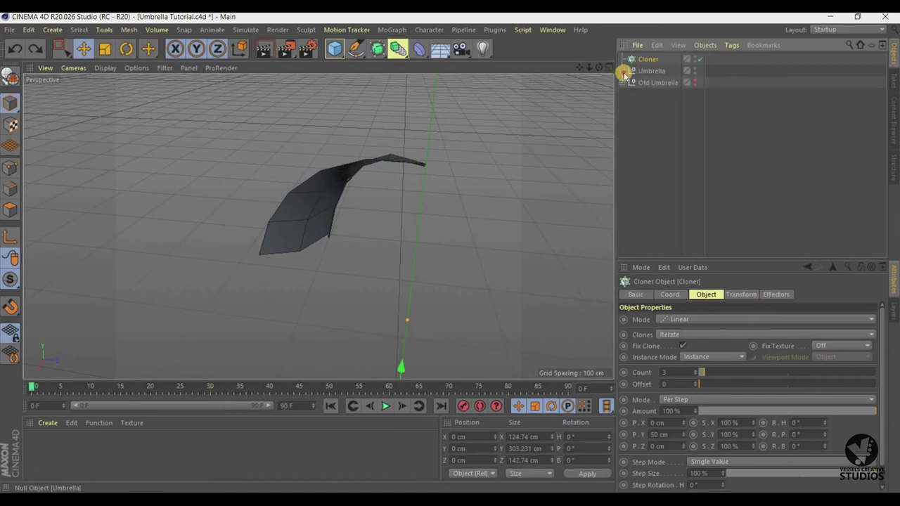
pyautogui.click(624, 71)
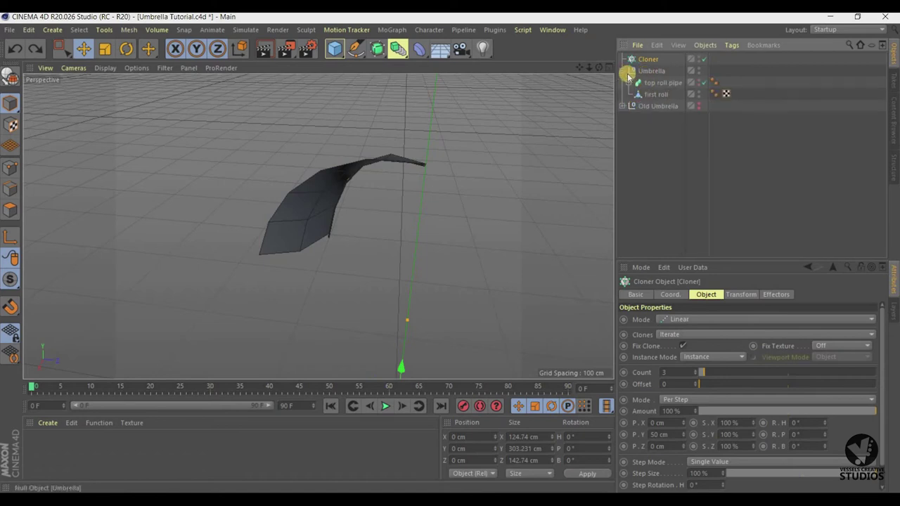
pyautogui.click(624, 71)
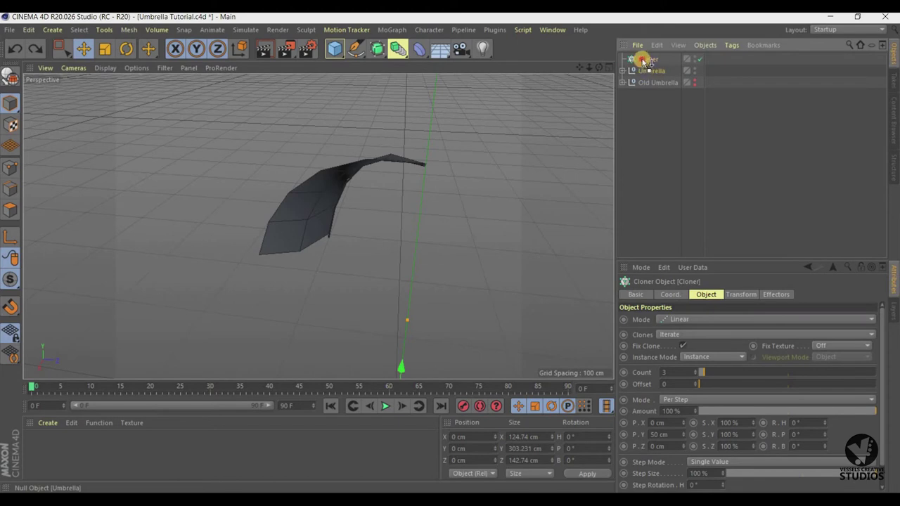
pyautogui.moveTo(644, 62); pyautogui.dragTo(642, 61)
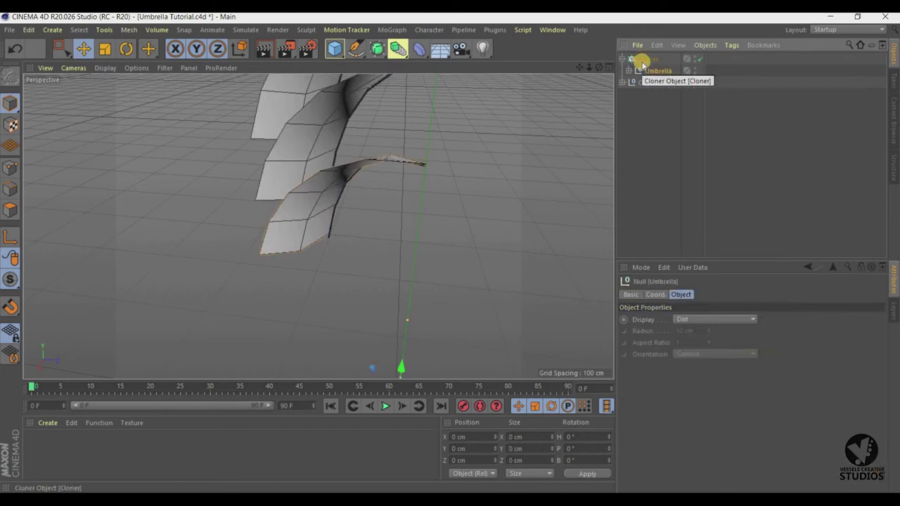
pyautogui.click(642, 60)
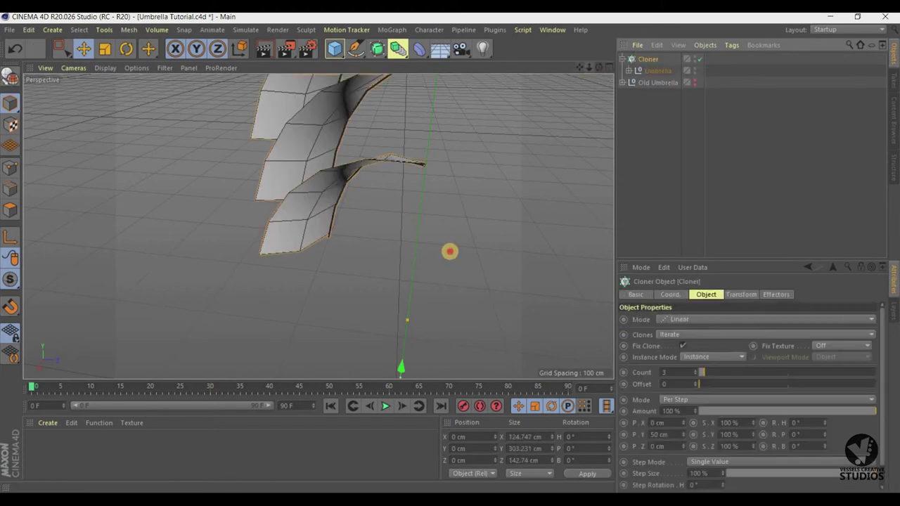
# Set the Cloner to Radial mode with 12 clones on the XZ plane at 0 cm radius.
pyautogui.scroll(-5, 450, 251)
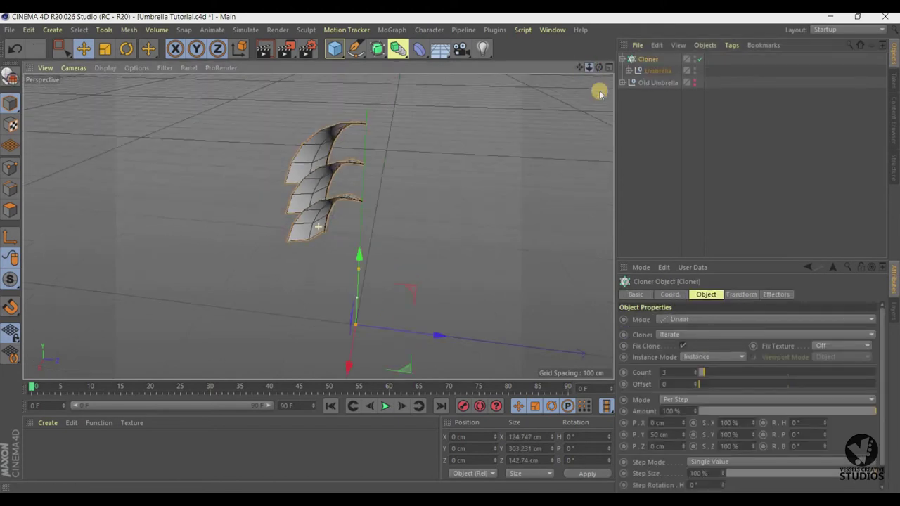
pyautogui.click(701, 320)
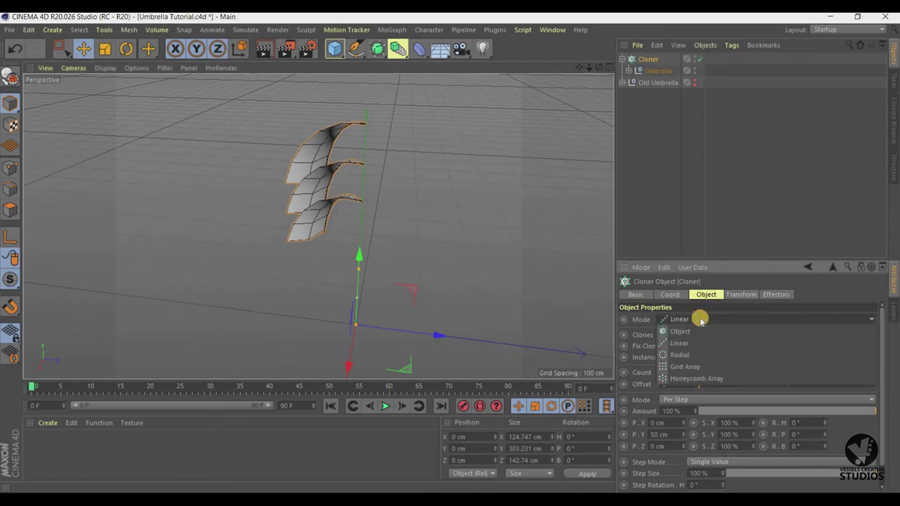
pyautogui.click(680, 354)
pyautogui.click(683, 346)
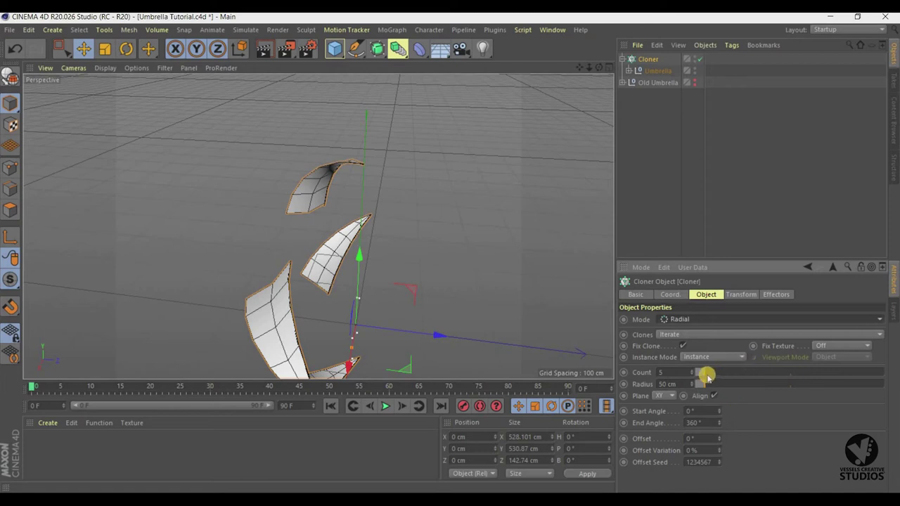
pyautogui.moveTo(700, 373)
pyautogui.mouseDown()
pyautogui.moveTo(722, 376)
pyautogui.moveTo(713, 374)
pyautogui.mouseUp()
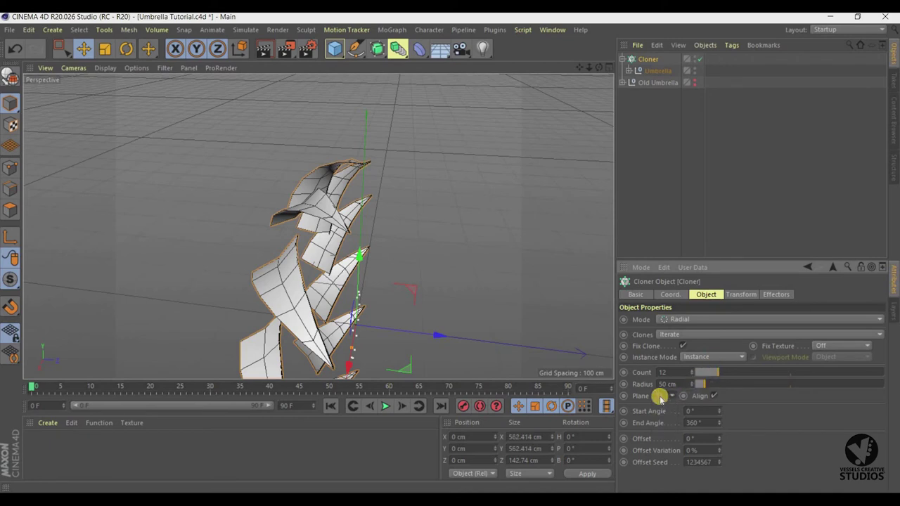
pyautogui.scroll(1, 661, 398)
pyautogui.scroll(-2, 662, 398)
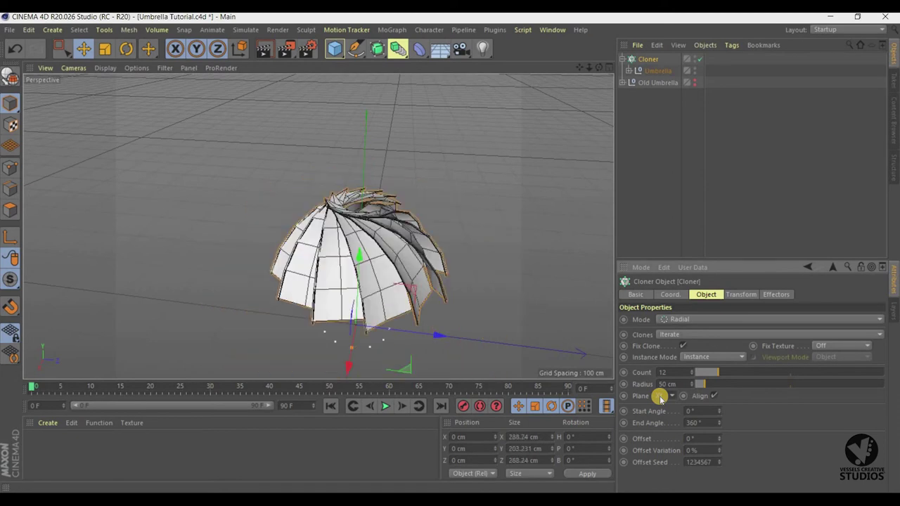
pyautogui.scroll(1, 661, 399)
pyautogui.scroll(-1, 661, 398)
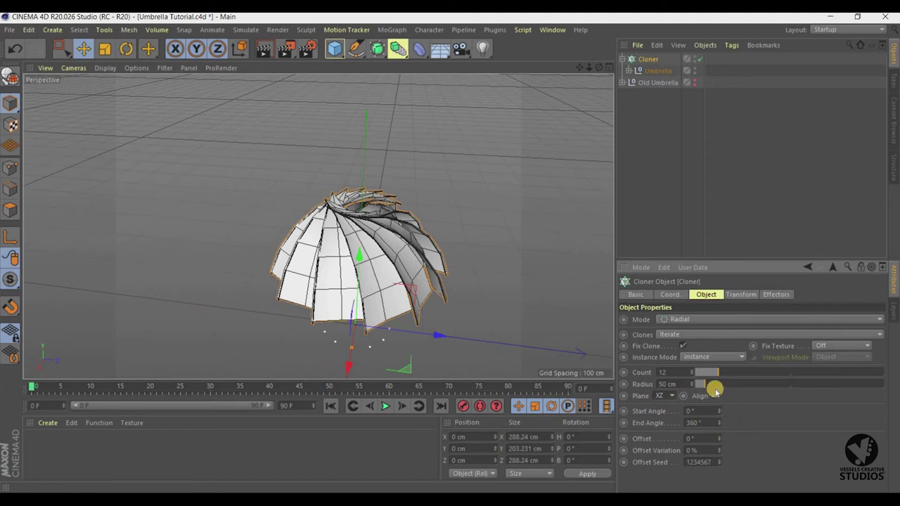
pyautogui.moveTo(701, 385); pyautogui.dragTo(693, 386)
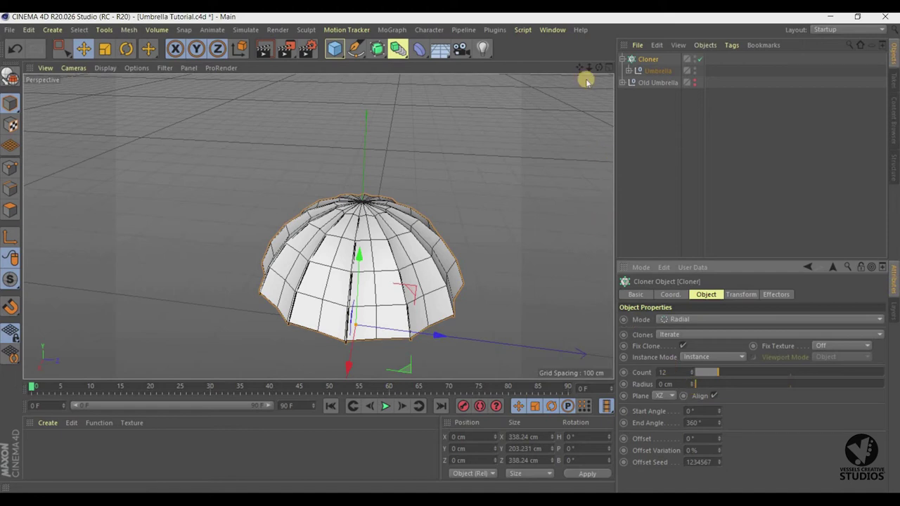
pyautogui.moveTo(587, 72); pyautogui.dragTo(594, 73)
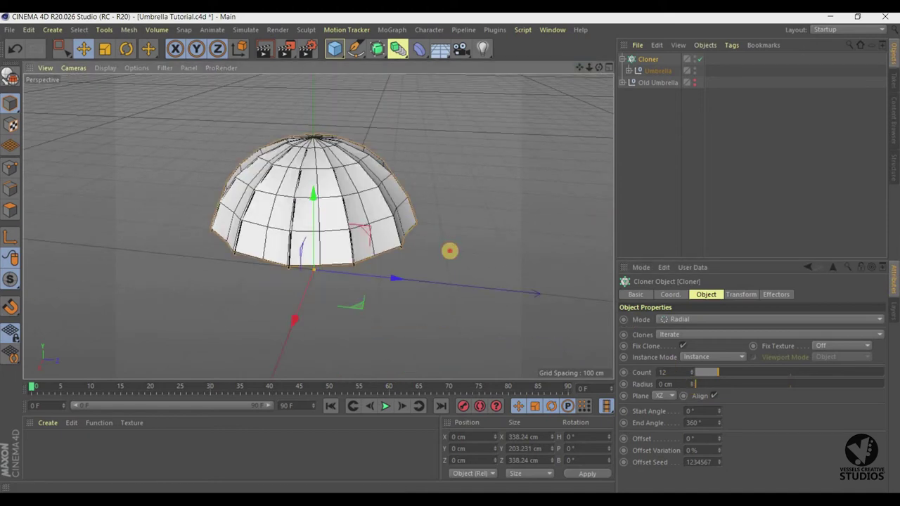
pyautogui.moveTo(450, 251)
pyautogui.mouseDown()
pyautogui.moveTo(588, 72)
pyautogui.moveTo(598, 73)
pyautogui.moveTo(570, 123)
pyautogui.mouseUp()
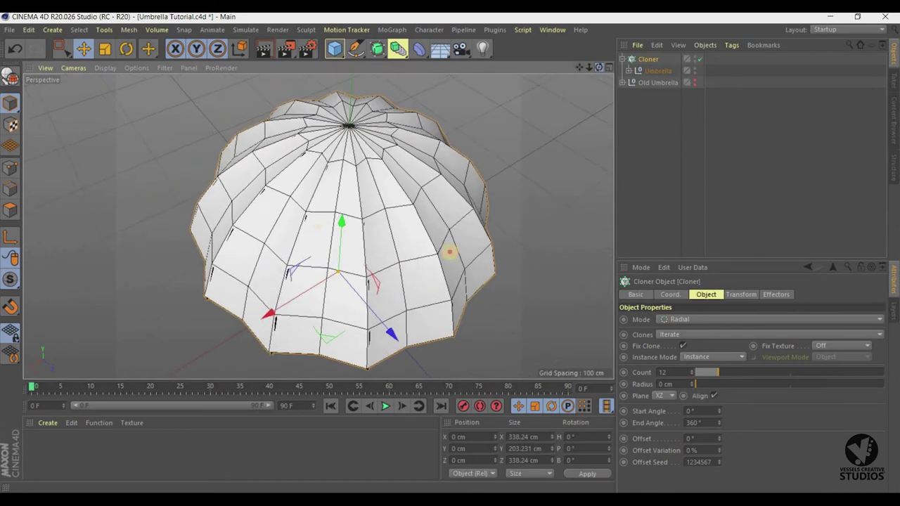
pyautogui.moveTo(450, 251); pyautogui.dragTo(599, 70)
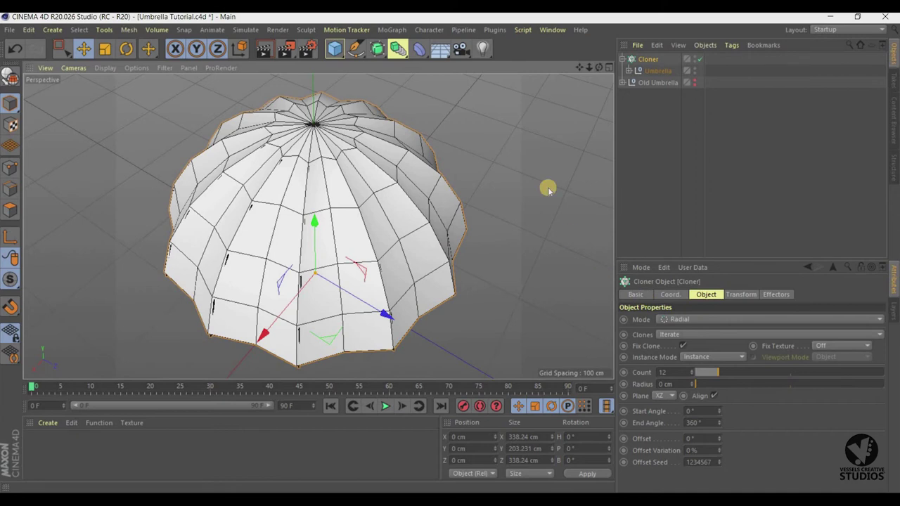
pyautogui.scroll(2, 450, 250)
pyautogui.scroll(2, 450, 250)
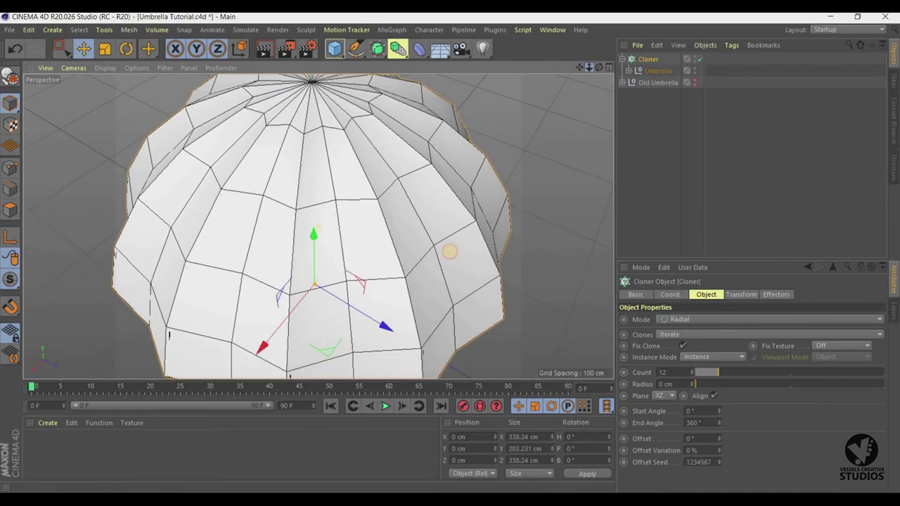
pyautogui.scroll(1, 450, 251)
pyautogui.scroll(-1, 450, 251)
pyautogui.scroll(-3, 450, 251)
pyautogui.moveTo(598, 68); pyautogui.dragTo(629, 72)
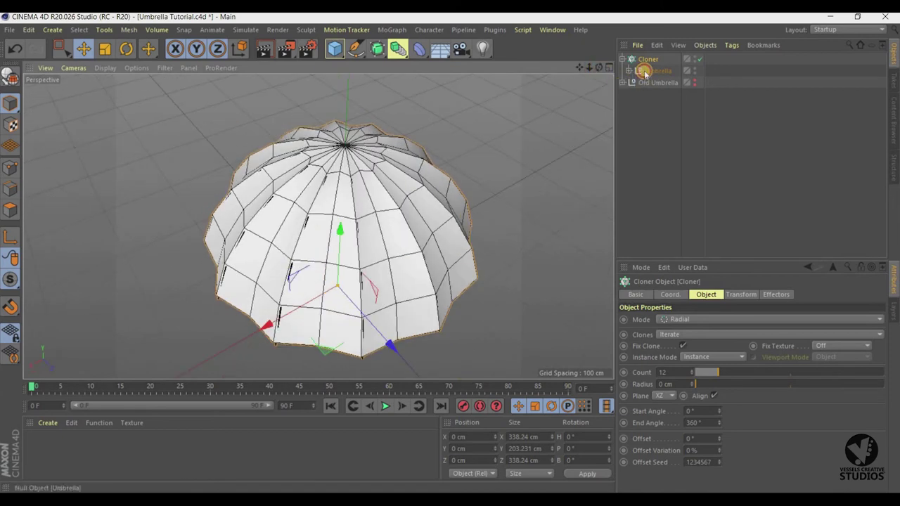
# Expand Umbrella, select first roll, and switch off top roll pipe's editor visibility.
pyautogui.click(644, 71)
pyautogui.click(628, 72)
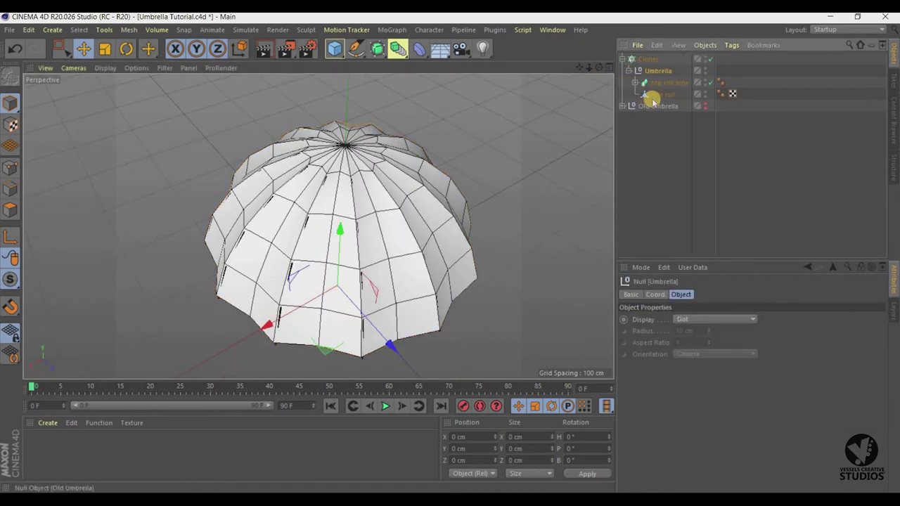
pyautogui.click(654, 97)
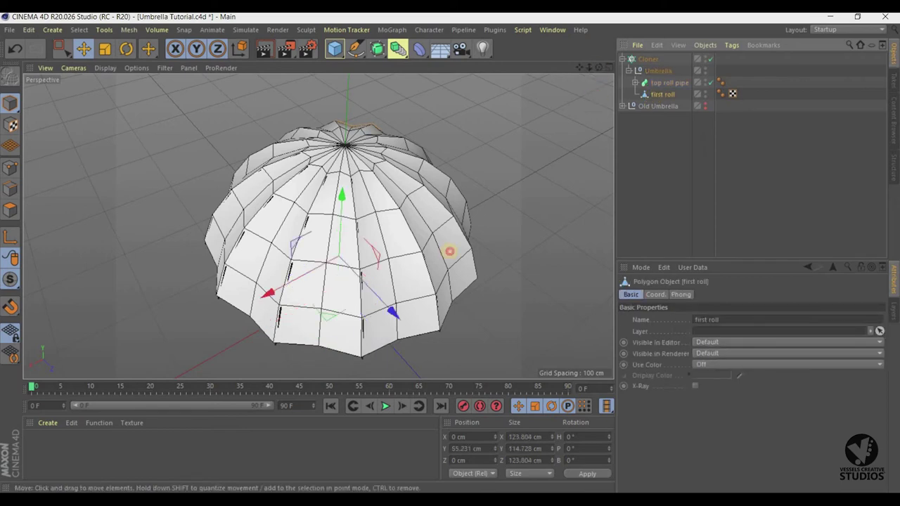
pyautogui.keyDown('alt'); pyautogui.moveTo(450, 251); pyautogui.dragTo(450, 251); pyautogui.keyUp('alt')
pyautogui.moveTo(598, 68); pyautogui.dragTo(596, 69)
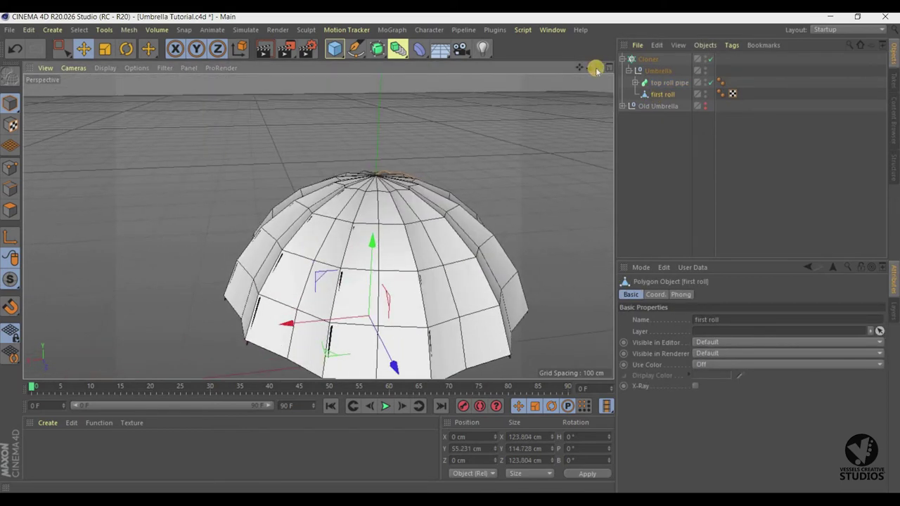
pyautogui.keyDown('alt'); pyautogui.moveTo(450, 247); pyautogui.dragTo(451, 251); pyautogui.keyUp('alt')
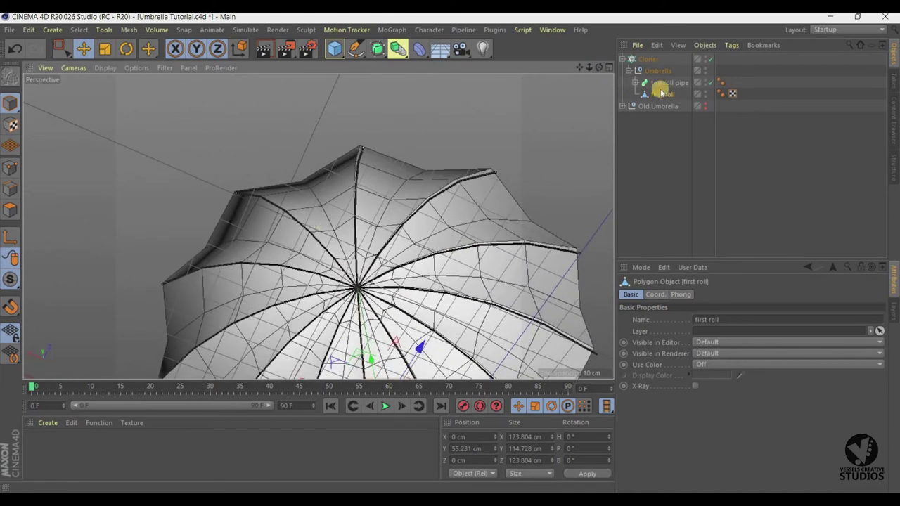
pyautogui.click(706, 93)
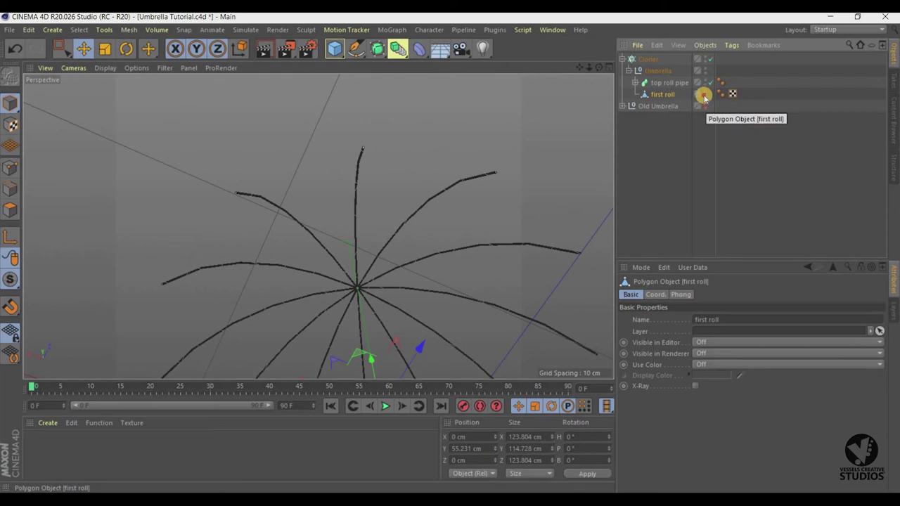
pyautogui.click(705, 97)
pyautogui.click(705, 92)
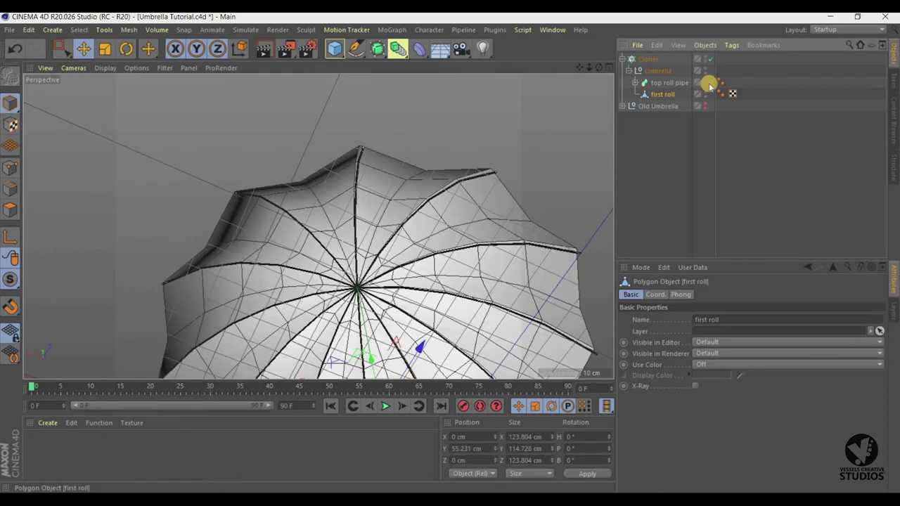
pyautogui.click(707, 81)
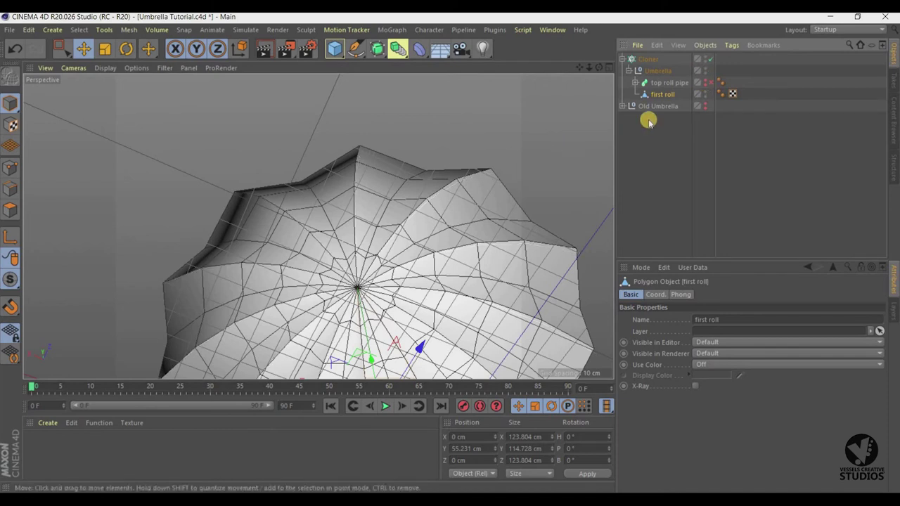
# Put first roll into Points mode, zoom in on a rib, and enable axis modification.
pyautogui.click(10, 210)
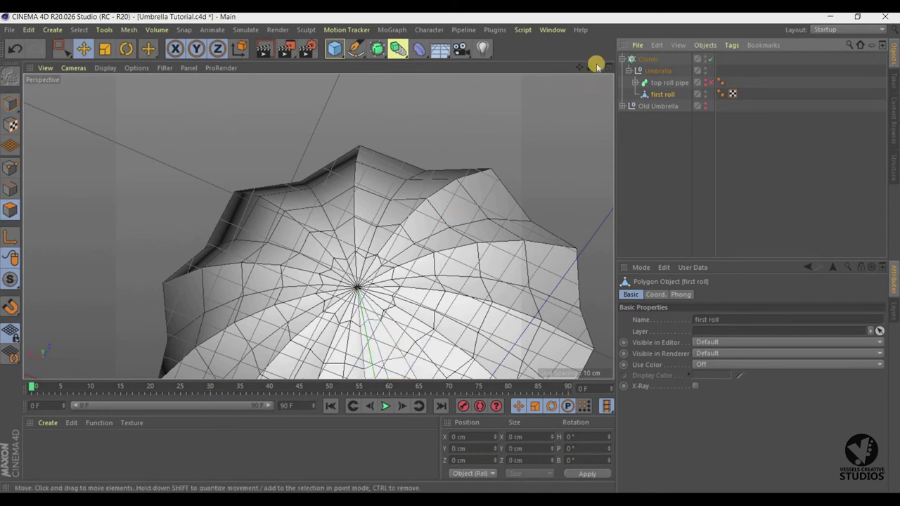
pyautogui.moveTo(597, 66); pyautogui.dragTo(450, 251)
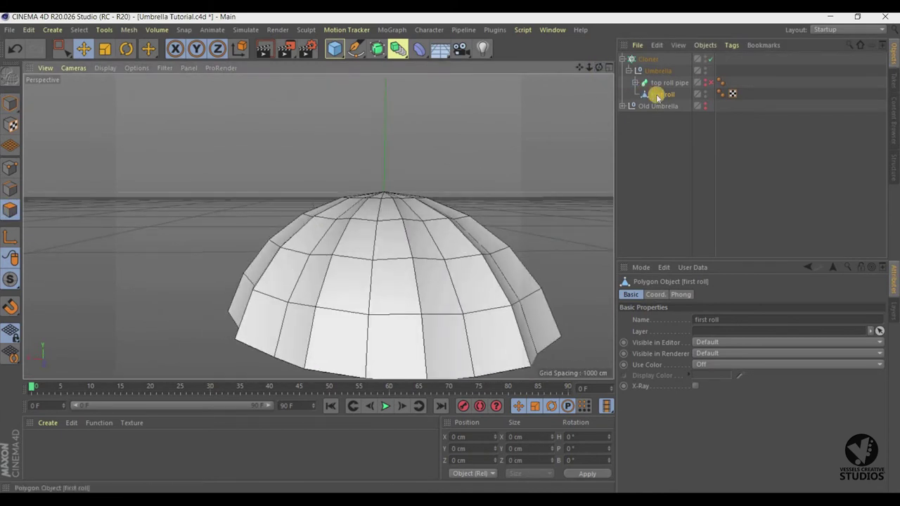
pyautogui.moveTo(597, 66); pyautogui.dragTo(586, 68)
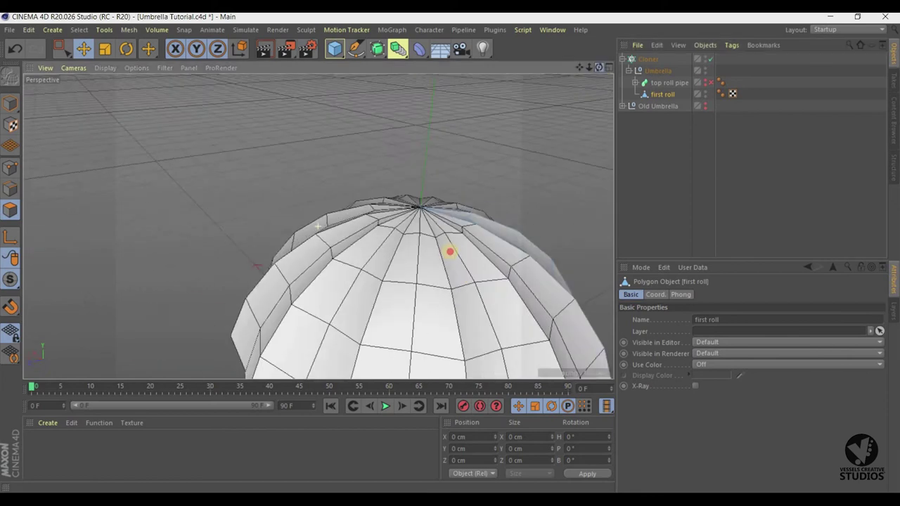
pyautogui.moveTo(451, 251); pyautogui.dragTo(596, 67)
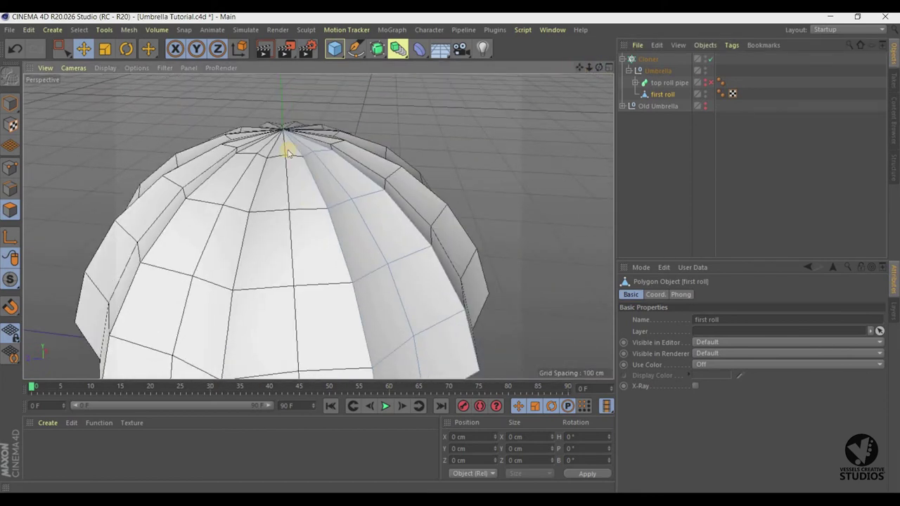
pyautogui.click(10, 166)
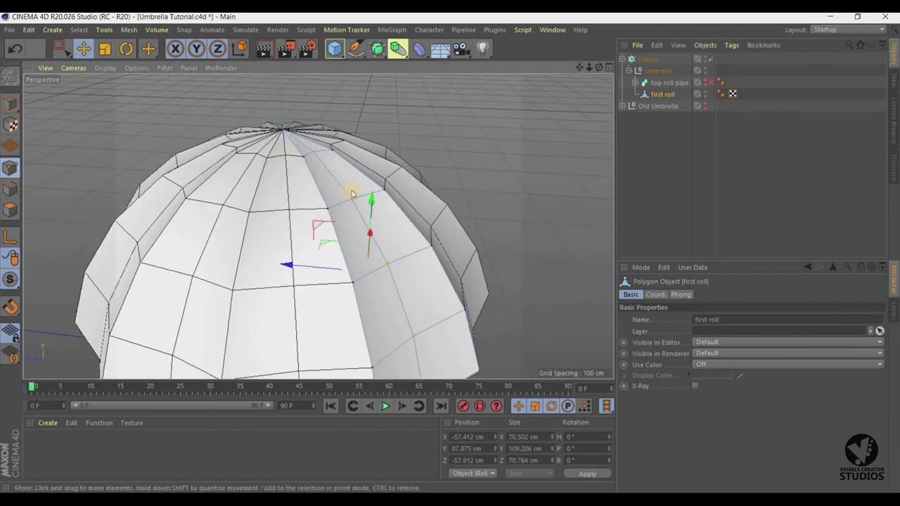
pyautogui.moveTo(581, 64); pyautogui.dragTo(593, 73)
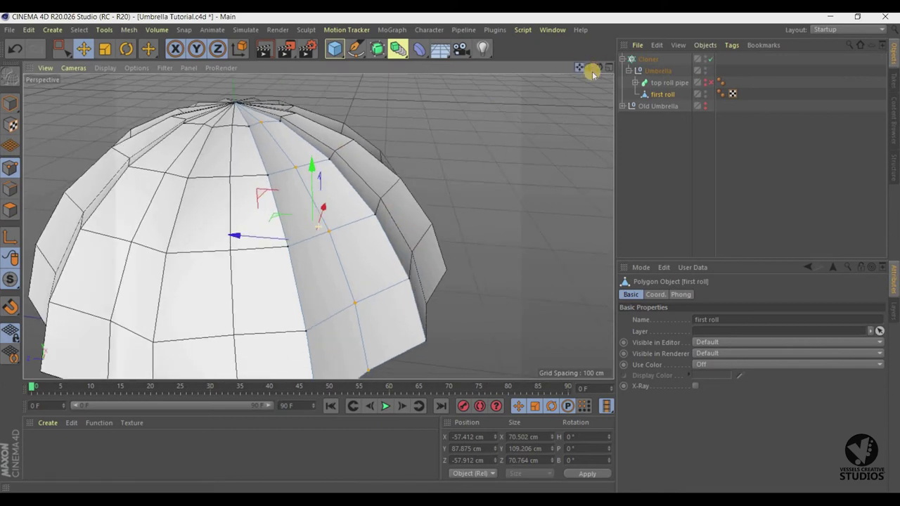
pyautogui.moveTo(450, 251); pyautogui.dragTo(402, 295)
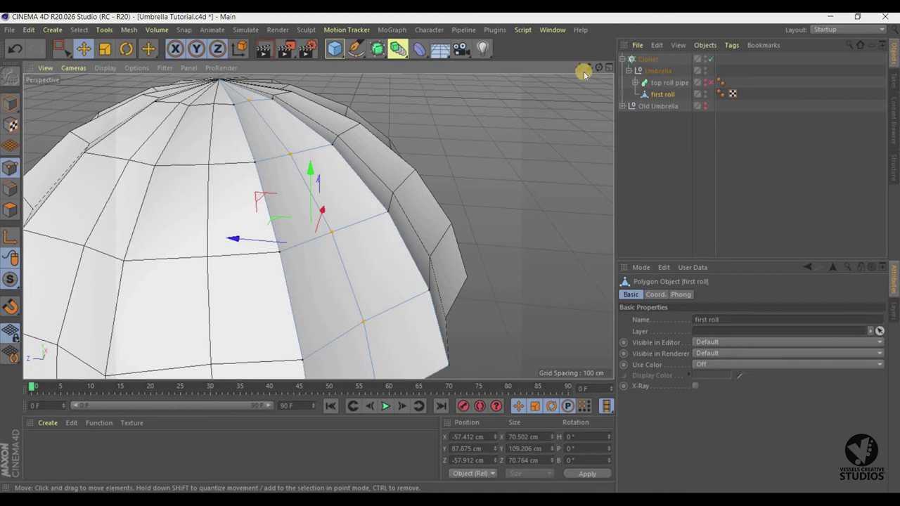
pyautogui.moveTo(603, 65)
pyautogui.mouseDown()
pyautogui.moveTo(450, 251)
pyautogui.moveTo(386, 69)
pyautogui.mouseUp()
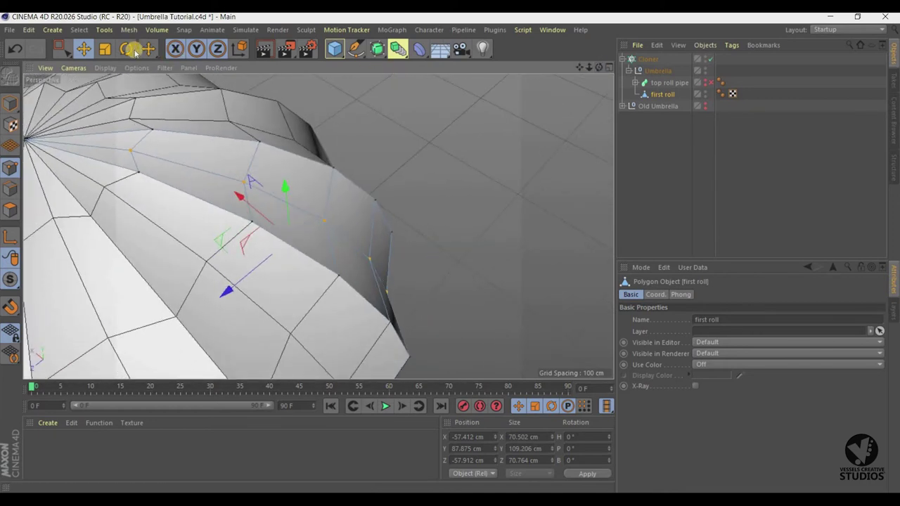
pyautogui.click(10, 237)
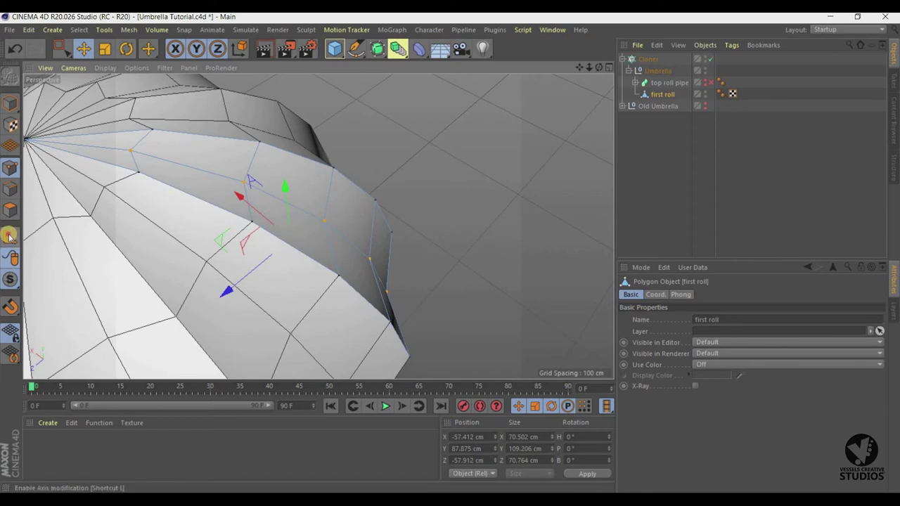
# Tilt the points' axis to about -9° pitch, lower it to Y 76.145 cm, then disable axis modification.
pyautogui.click(126, 48)
pyautogui.moveTo(283, 282); pyautogui.dragTo(236, 278)
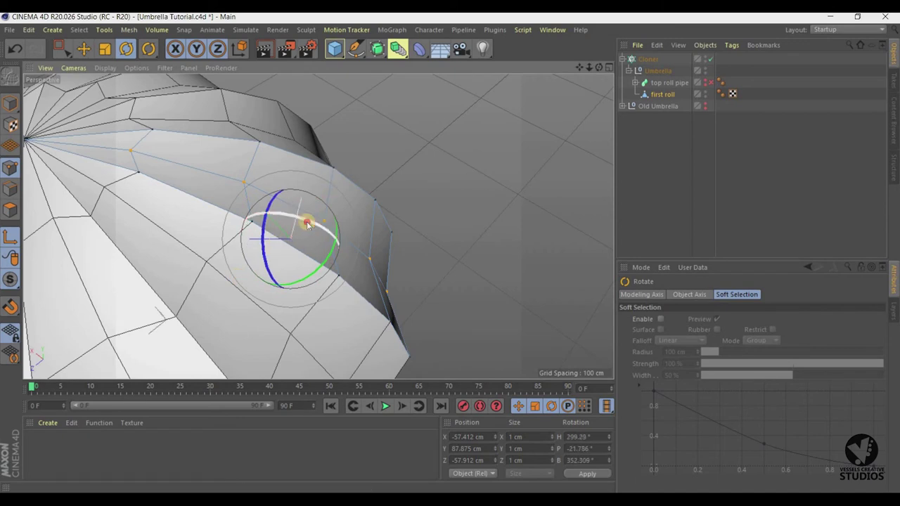
pyautogui.moveTo(311, 221); pyautogui.dragTo(331, 211)
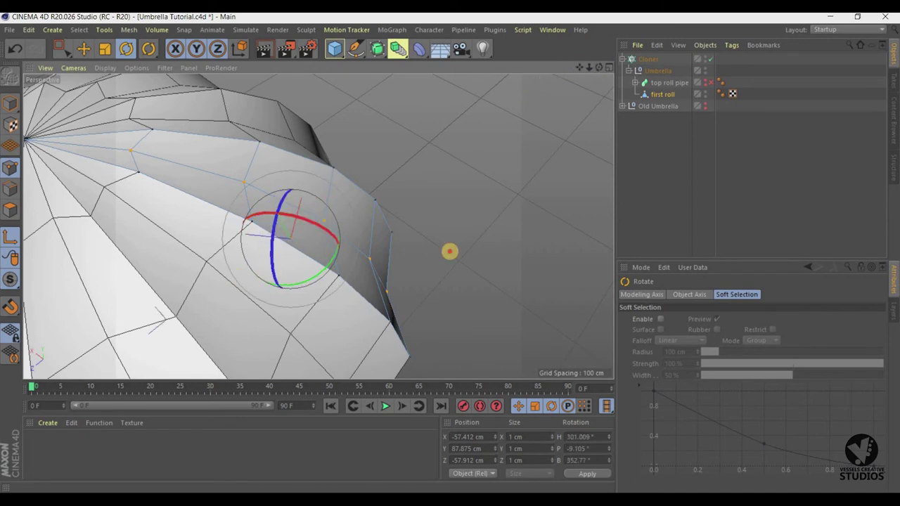
pyautogui.moveTo(599, 65); pyautogui.dragTo(369, 71)
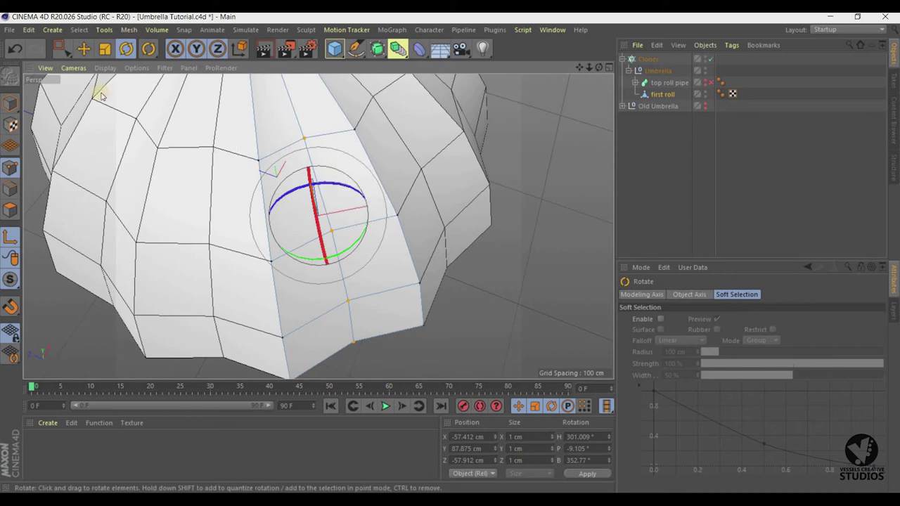
pyautogui.click(84, 51)
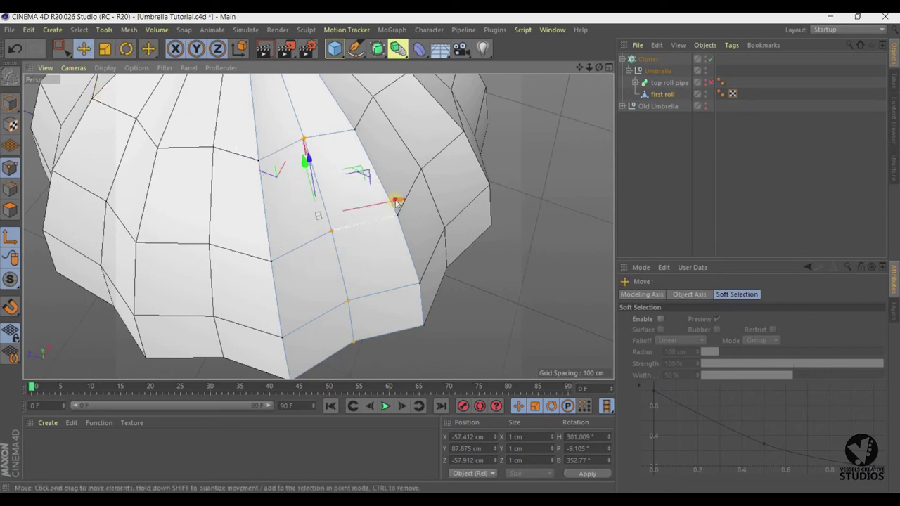
pyautogui.moveTo(403, 204); pyautogui.dragTo(400, 198)
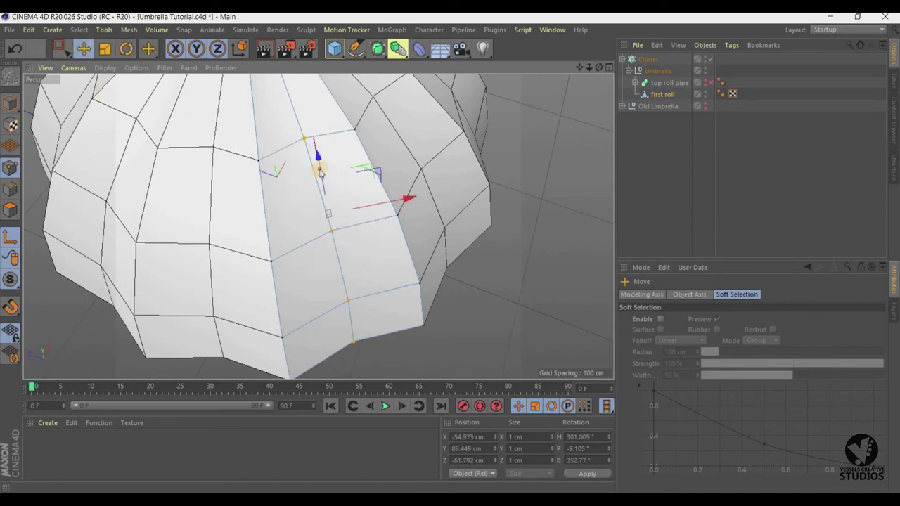
pyautogui.moveTo(321, 184); pyautogui.dragTo(323, 201)
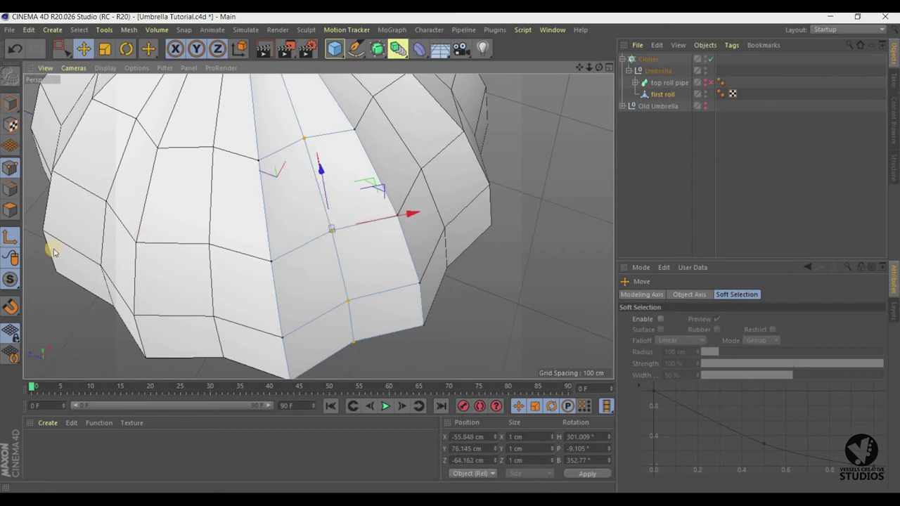
pyautogui.click(15, 239)
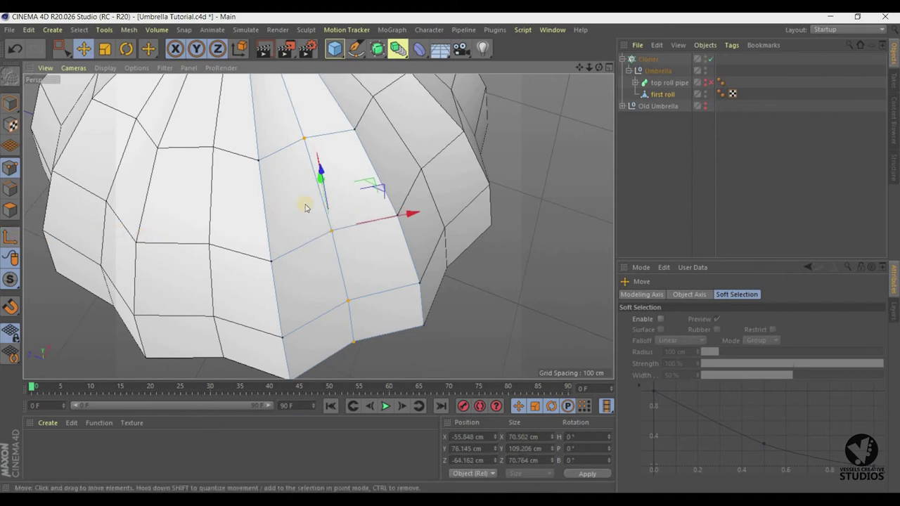
pyautogui.click(450, 251)
pyautogui.keyDown('alt'); pyautogui.moveTo(450, 251); pyautogui.dragTo(451, 251); pyautogui.keyUp('alt')
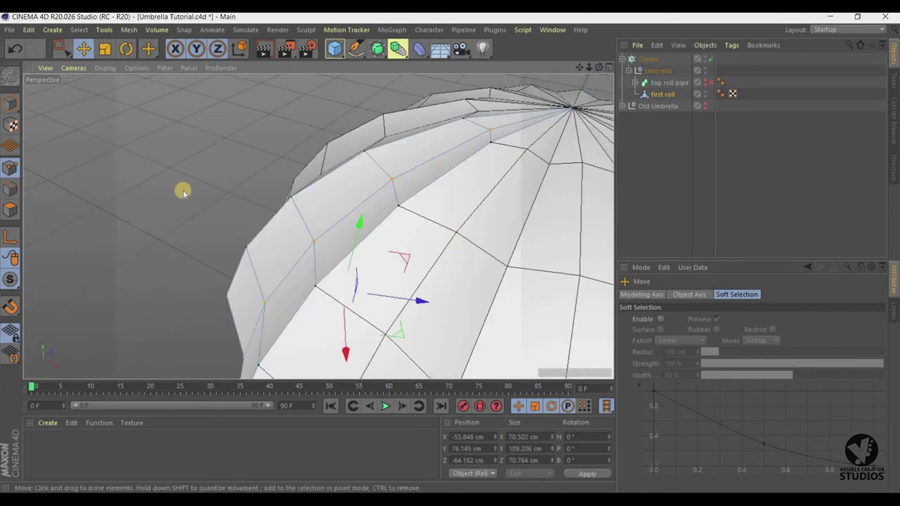
# Re-enable axis editing, raise the pivot to the rib's upper edge, then turn it off.
pyautogui.click(11, 238)
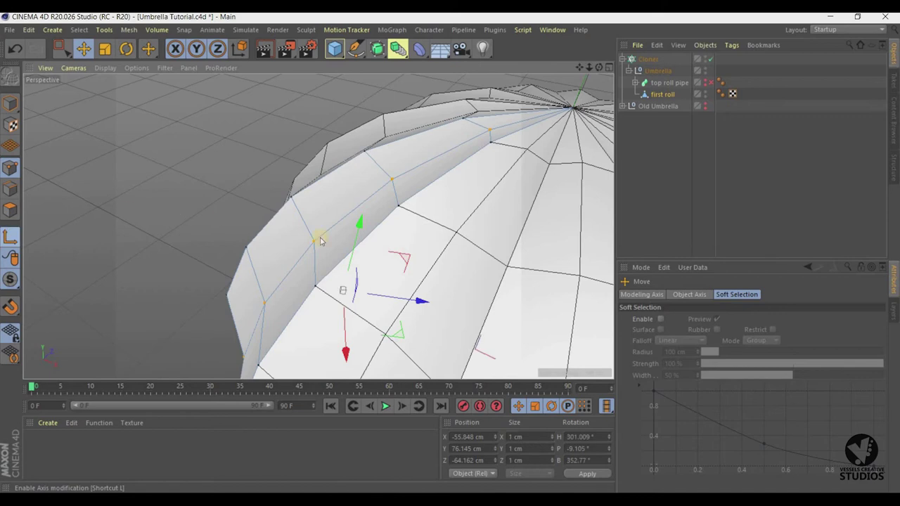
pyautogui.click(367, 198)
pyautogui.moveTo(367, 197); pyautogui.dragTo(382, 145)
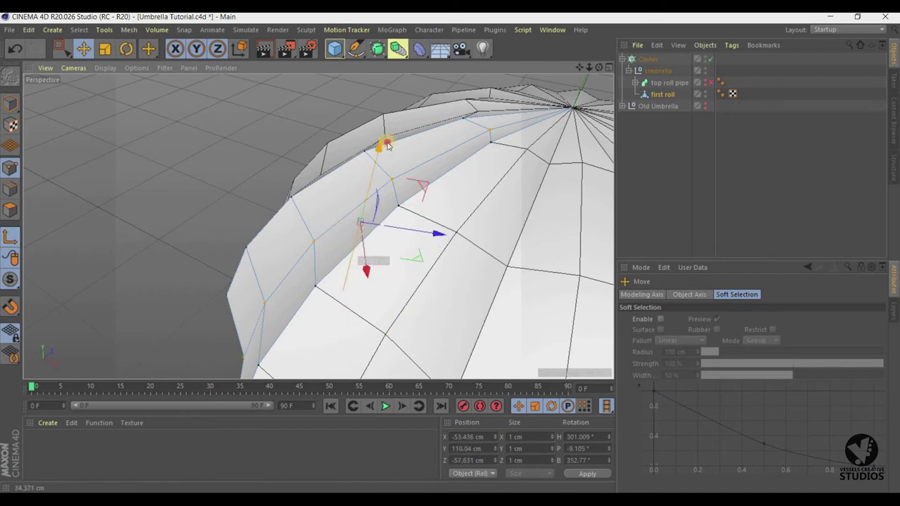
pyautogui.moveTo(599, 67); pyautogui.dragTo(449, 251)
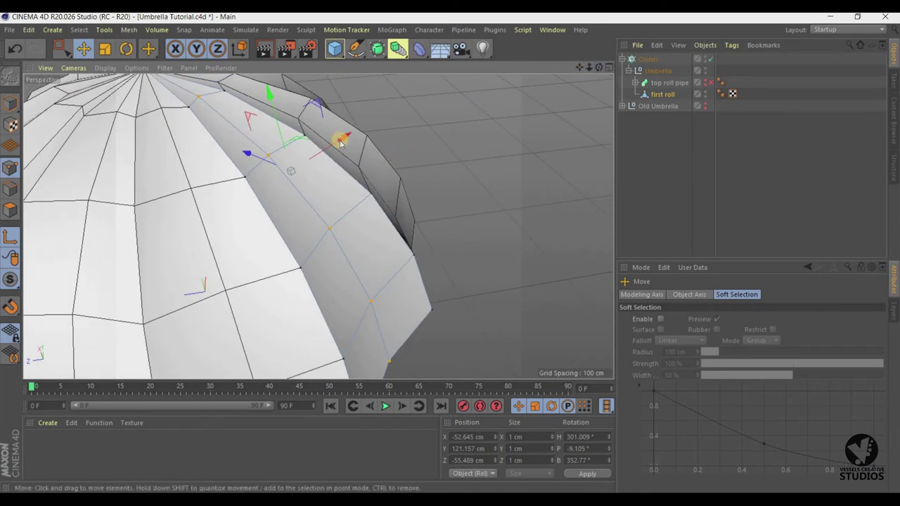
pyautogui.moveTo(344, 137); pyautogui.dragTo(337, 141)
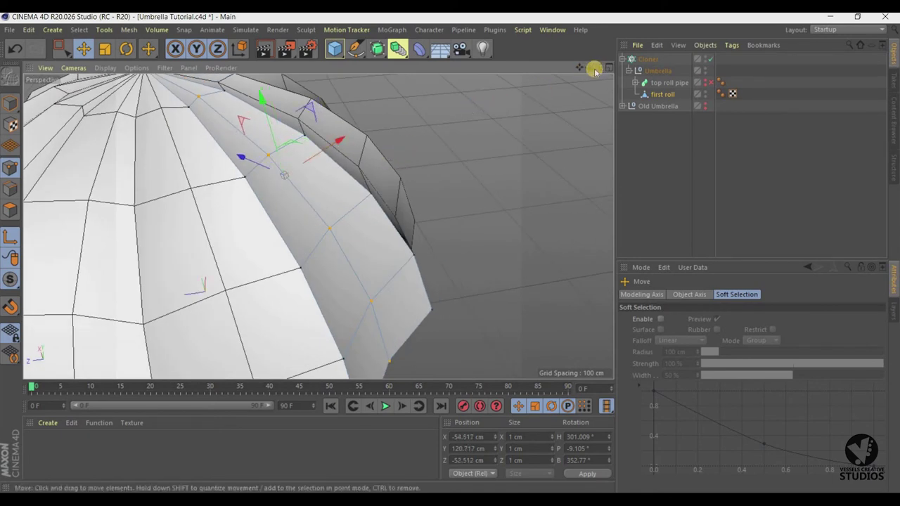
pyautogui.moveTo(599, 66)
pyautogui.mouseDown()
pyautogui.moveTo(450, 251)
pyautogui.moveTo(406, 260)
pyautogui.mouseUp()
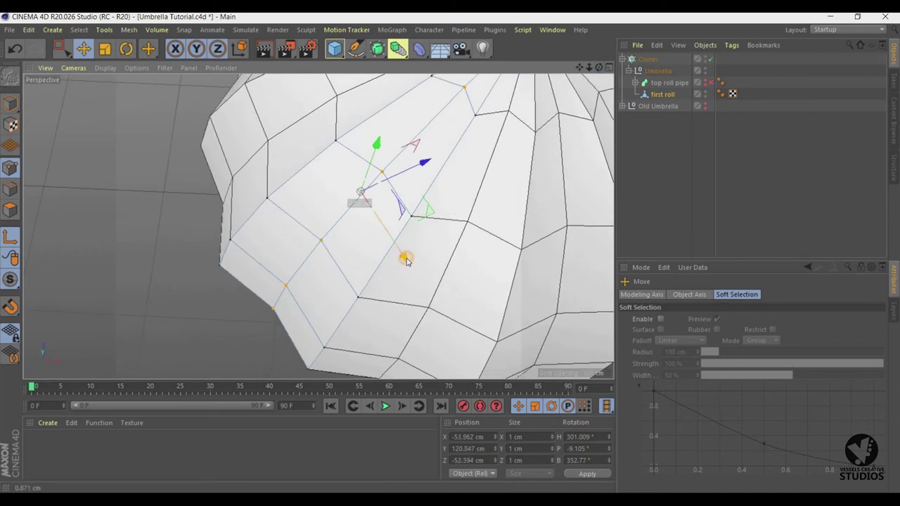
pyautogui.moveTo(407, 261); pyautogui.dragTo(404, 262)
pyautogui.click(19, 236)
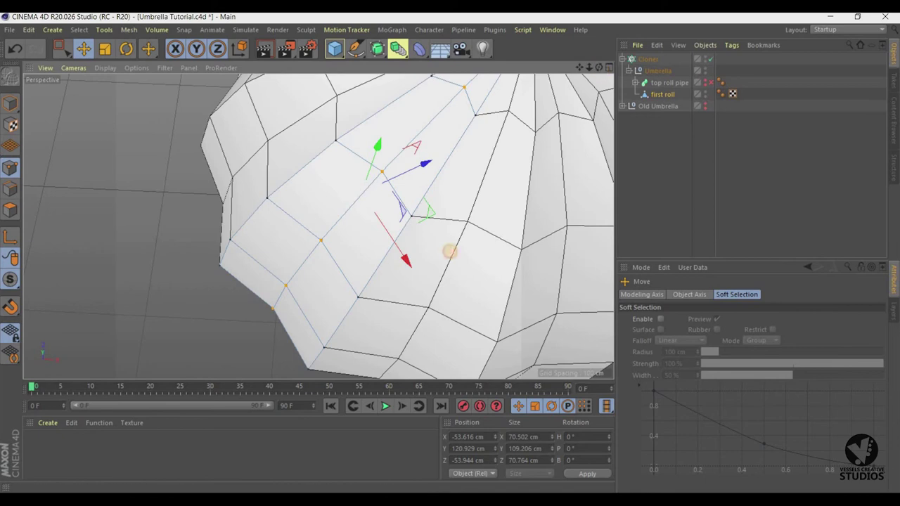
# Return to Points mode and move a selected canopy point about 1.5 cm.
pyautogui.keyDown('alt'); pyautogui.moveTo(448, 251); pyautogui.dragTo(307, 185); pyautogui.keyUp('alt')
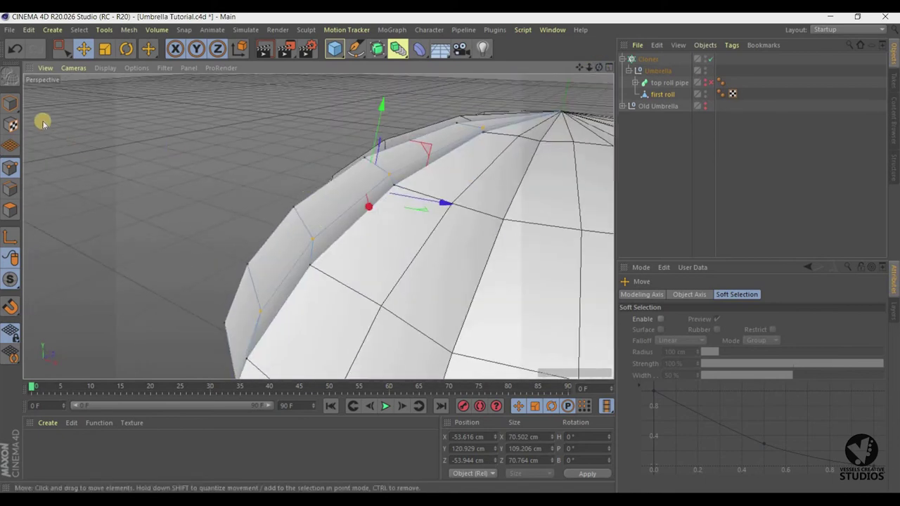
pyautogui.click(11, 104)
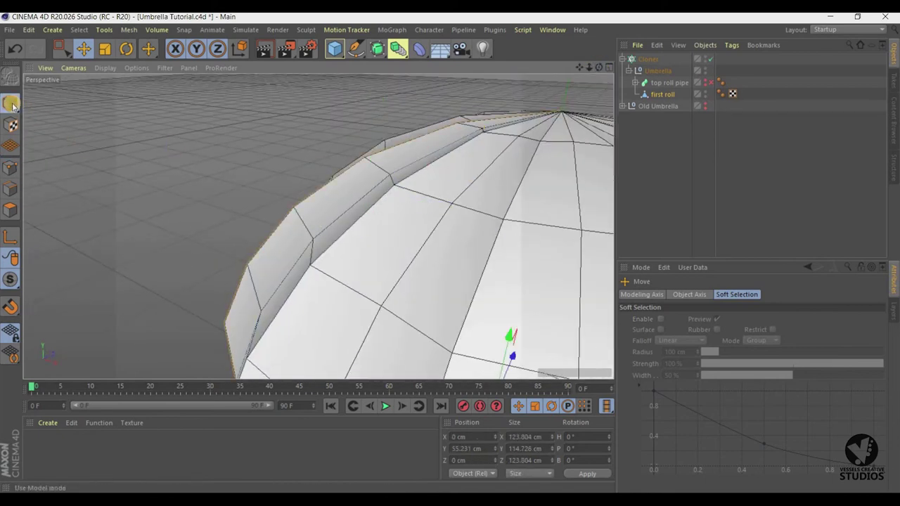
pyautogui.click(9, 168)
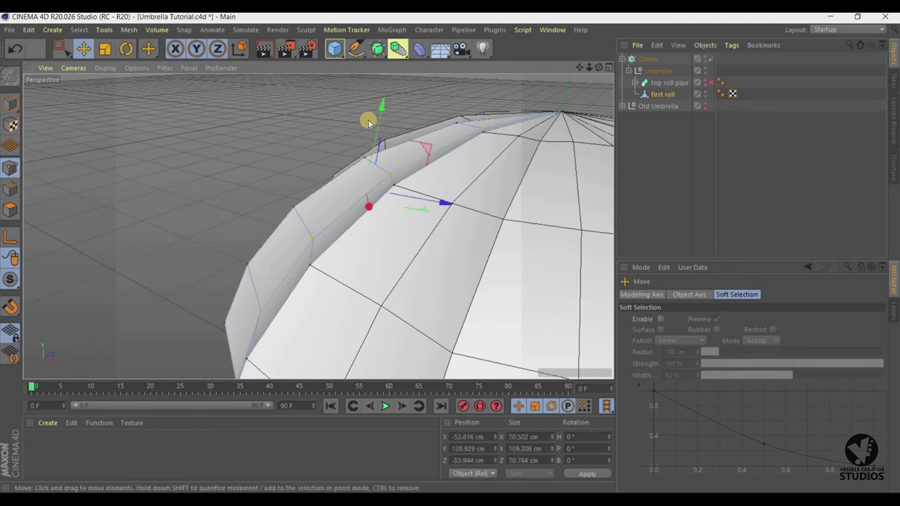
pyautogui.click(450, 251)
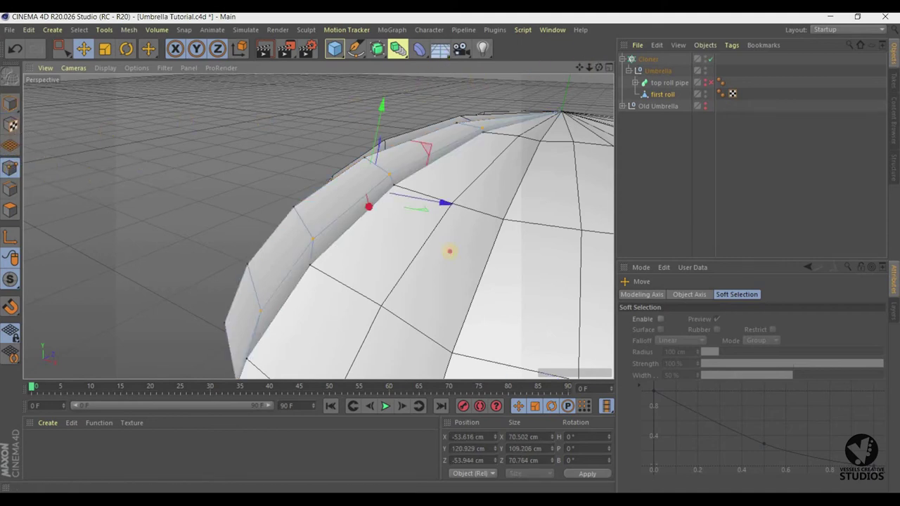
pyautogui.keyDown('alt'); pyautogui.moveTo(450, 251); pyautogui.dragTo(594, 79); pyautogui.keyUp('alt')
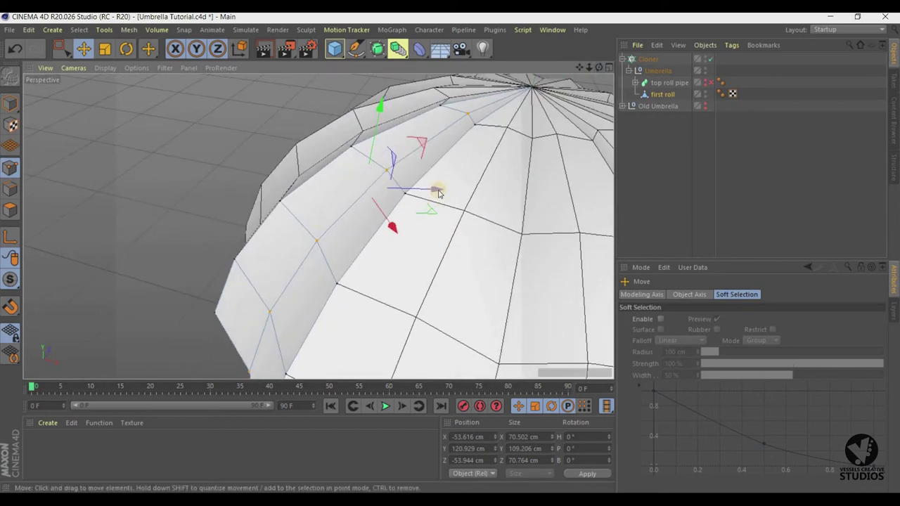
pyautogui.moveTo(433, 205); pyautogui.dragTo(432, 196)
pyautogui.moveTo(555, 131); pyautogui.dragTo(557, 130)
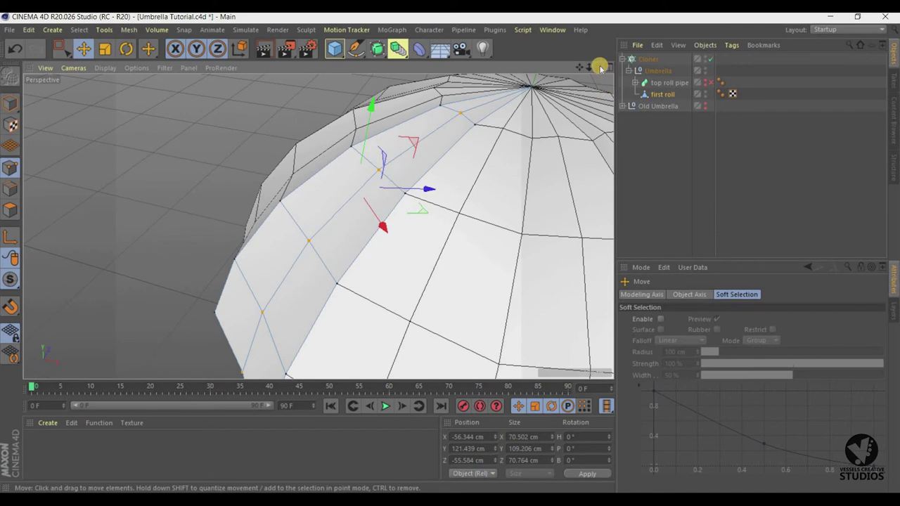
# Nudge a selected canopy edge slightly outward.
pyautogui.moveTo(599, 67)
pyautogui.mouseDown()
pyautogui.moveTo(451, 251)
pyautogui.moveTo(598, 67)
pyautogui.mouseUp()
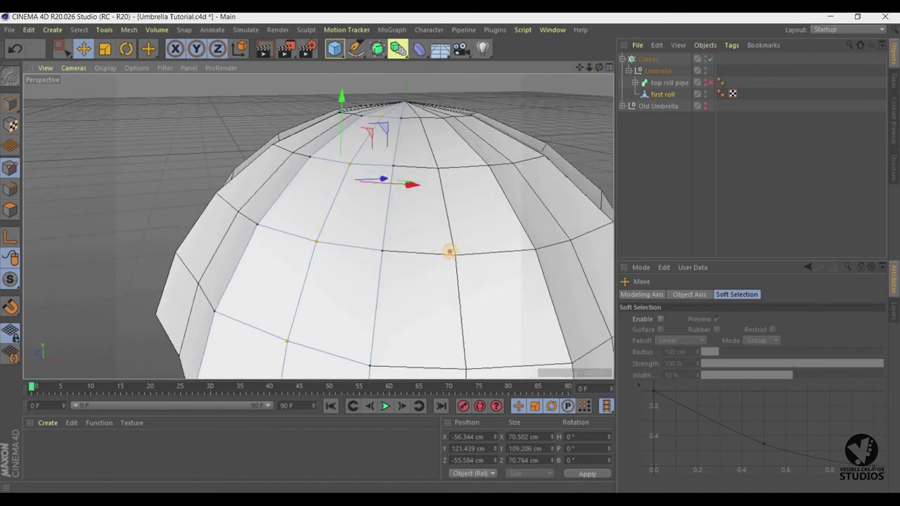
pyautogui.keyDown('alt'); pyautogui.moveTo(450, 251); pyautogui.dragTo(450, 251, button='right'); pyautogui.keyUp('alt')
pyautogui.moveTo(597, 70); pyautogui.dragTo(596, 70)
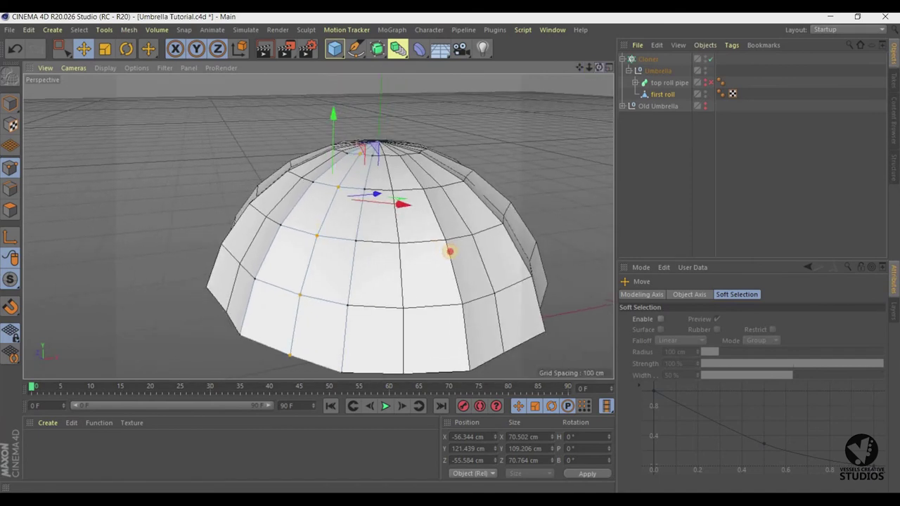
pyautogui.keyDown('alt'); pyautogui.moveTo(450, 251); pyautogui.dragTo(511, 131); pyautogui.keyUp('alt')
pyautogui.keyDown('alt'); pyautogui.moveTo(511, 131); pyautogui.dragTo(419, 207, button='right'); pyautogui.keyUp('alt')
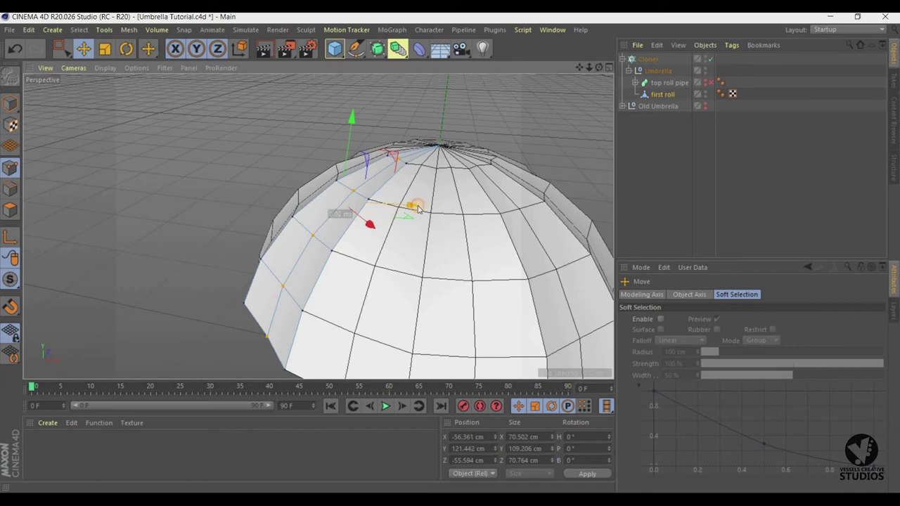
pyautogui.moveTo(419, 208); pyautogui.dragTo(418, 208)
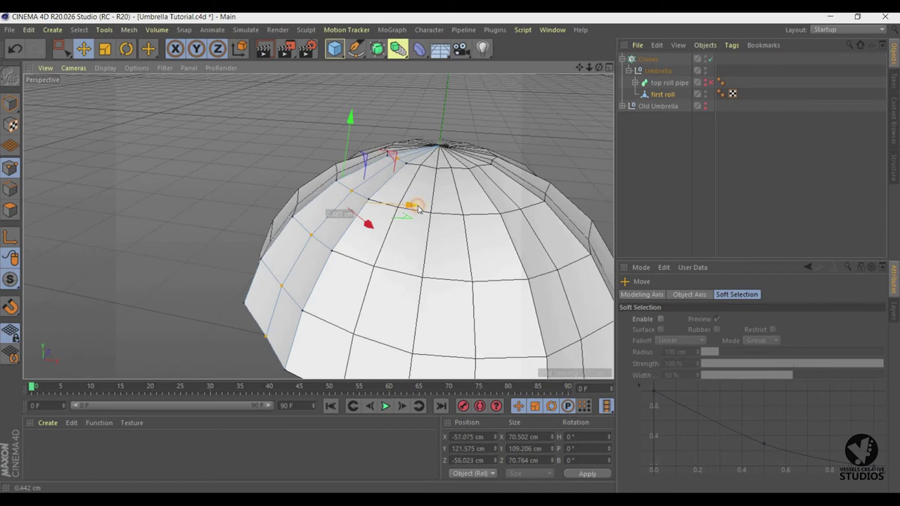
# Reposition a bottom rim point to X -96.121, Y 39.583, Z -96.349 cm and nudge a side point.
pyautogui.moveTo(598, 67)
pyautogui.mouseDown()
pyautogui.moveTo(450, 251)
pyautogui.moveTo(595, 71)
pyautogui.mouseUp()
pyautogui.moveTo(450, 251); pyautogui.dragTo(599, 71)
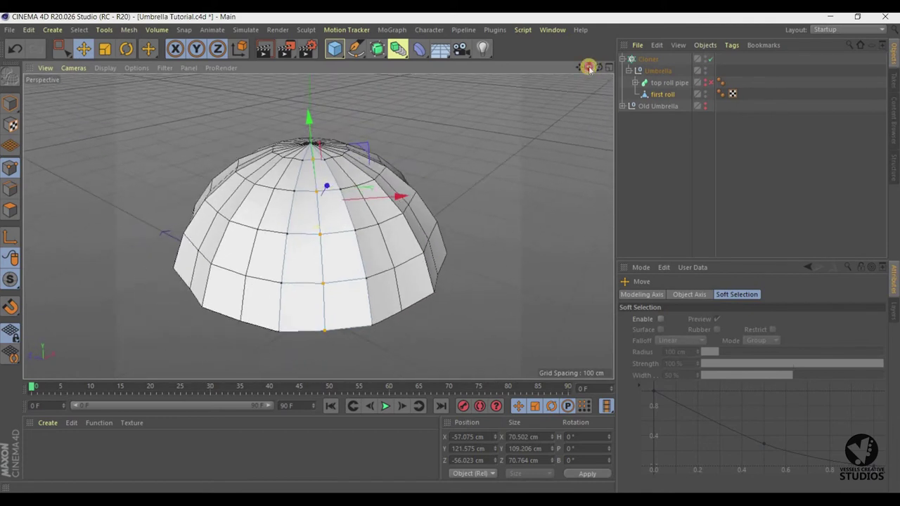
pyautogui.keyDown('alt'); pyautogui.moveTo(450, 251); pyautogui.dragTo(599, 71); pyautogui.keyUp('alt')
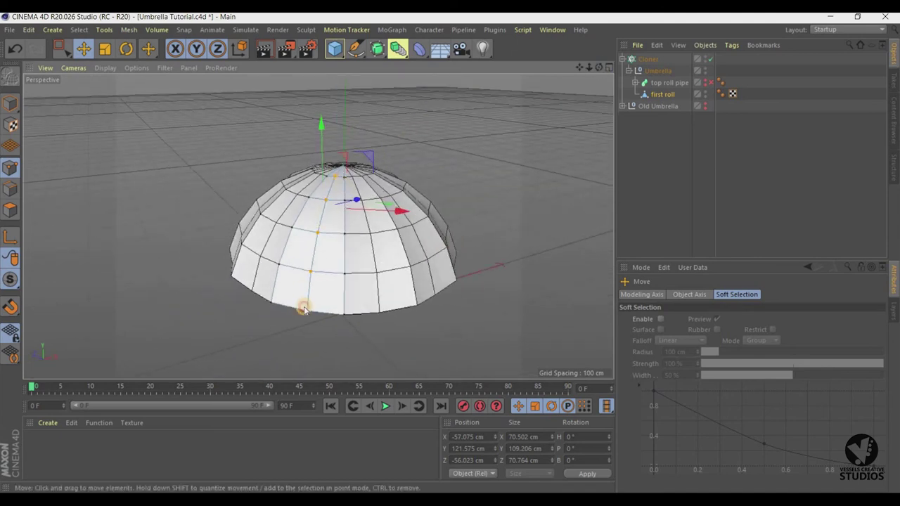
pyautogui.moveTo(304, 309); pyautogui.dragTo(308, 269)
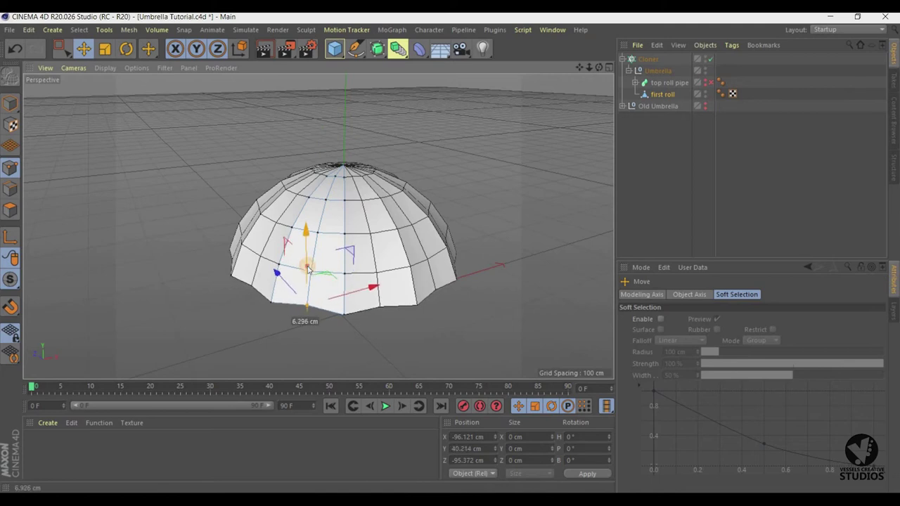
pyautogui.moveTo(308, 269); pyautogui.dragTo(310, 271)
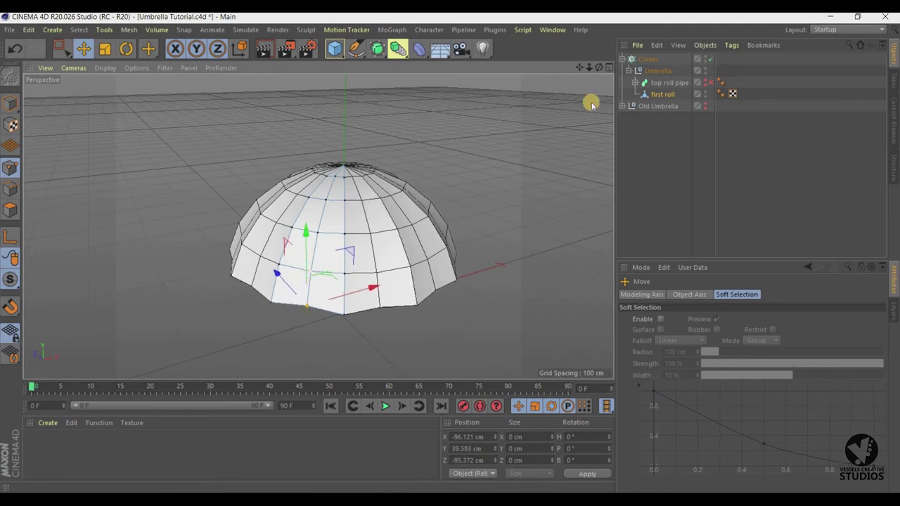
pyautogui.keyDown('alt'); pyautogui.moveTo(450, 251); pyautogui.dragTo(600, 71); pyautogui.keyUp('alt')
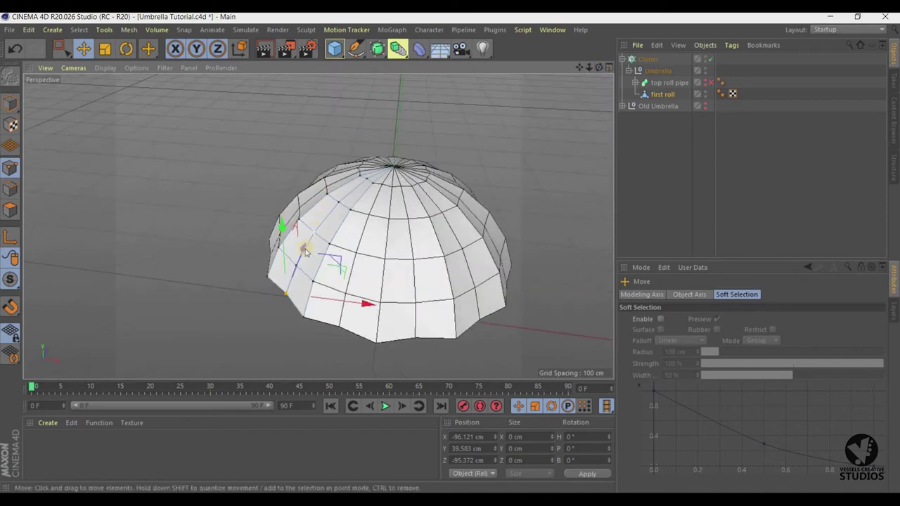
pyautogui.moveTo(305, 252); pyautogui.dragTo(305, 253)
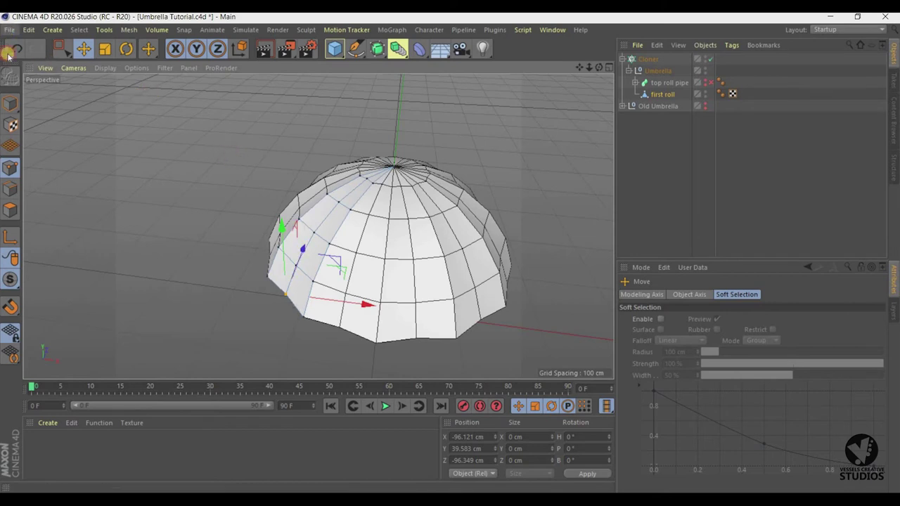
# Save the umbrella project.
pyautogui.click(9, 30)
pyautogui.click(22, 128)
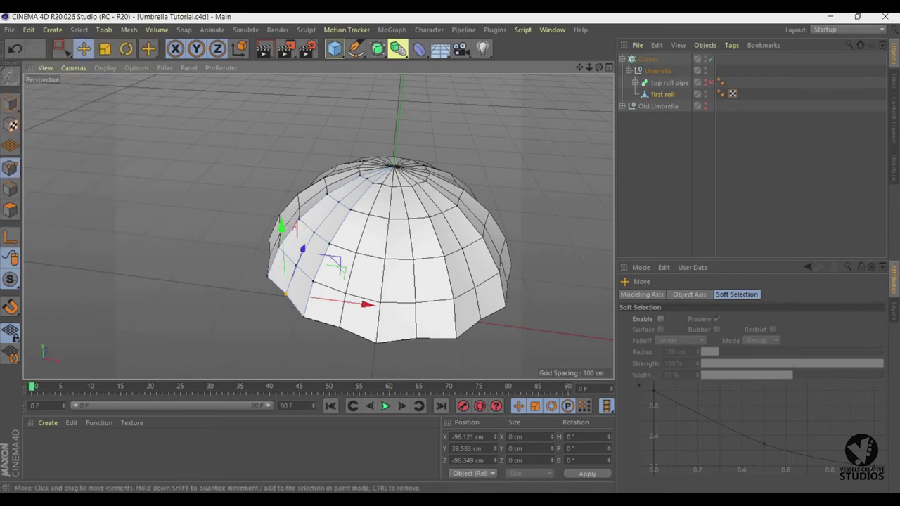
pyautogui.keyDown('alt'); pyautogui.moveTo(446, 251); pyautogui.dragTo(705, 83); pyautogui.keyUp('alt')
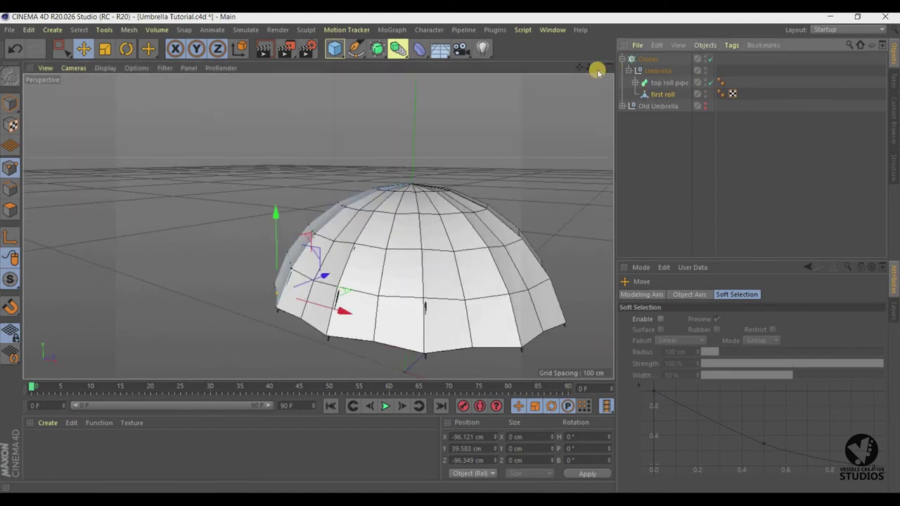
# Orbit beneath the canopy to inspect its ribbed underside.
pyautogui.moveTo(450, 251)
pyautogui.keyDown('alt'); pyautogui.mouseDown()
pyautogui.moveTo(578, 73)
pyautogui.moveTo(450, 252)
pyautogui.mouseUp(); pyautogui.keyUp('alt')
pyautogui.moveTo(589, 67); pyautogui.dragTo(589, 70)
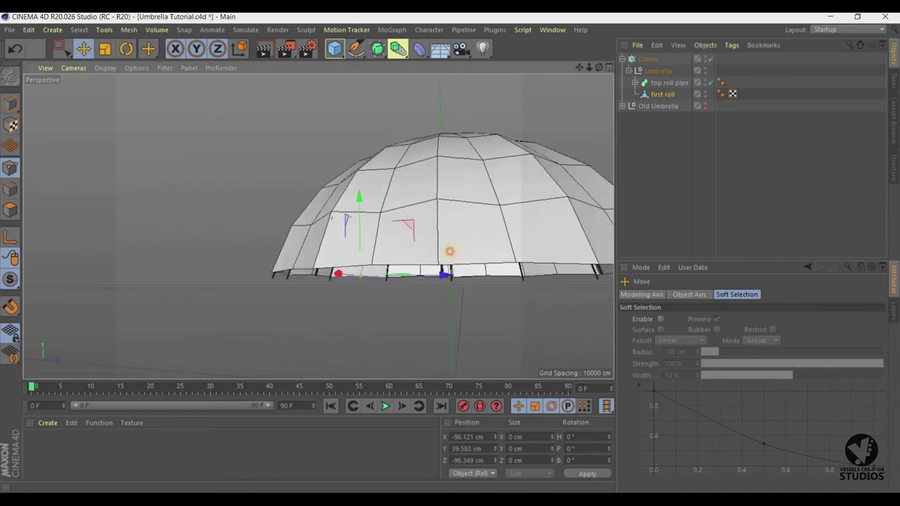
pyautogui.keyDown('alt'); pyautogui.moveTo(450, 251); pyautogui.dragTo(581, 69); pyautogui.keyUp('alt')
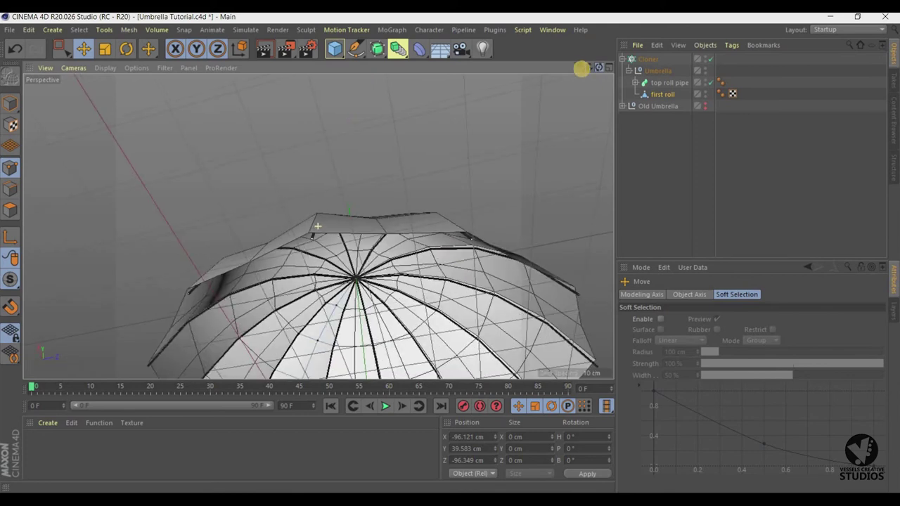
pyautogui.moveTo(450, 251); pyautogui.dragTo(598, 73)
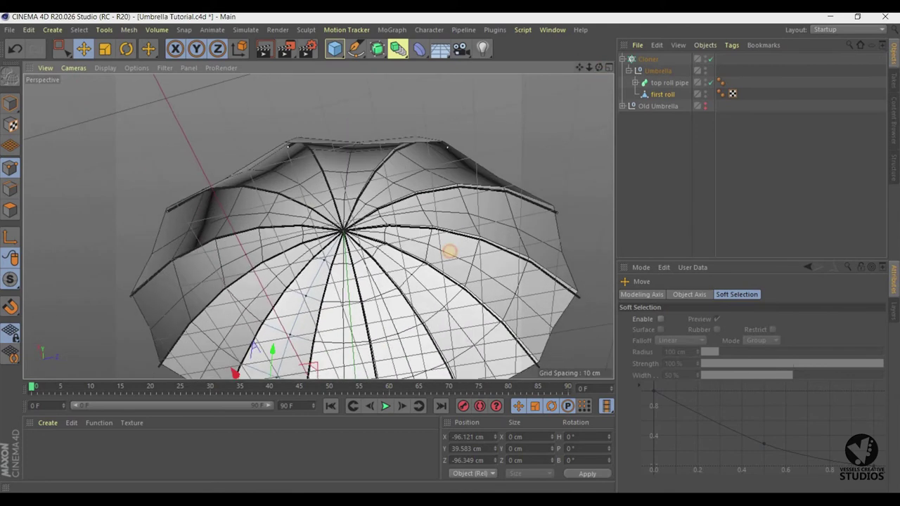
pyautogui.moveTo(450, 251); pyautogui.dragTo(598, 69)
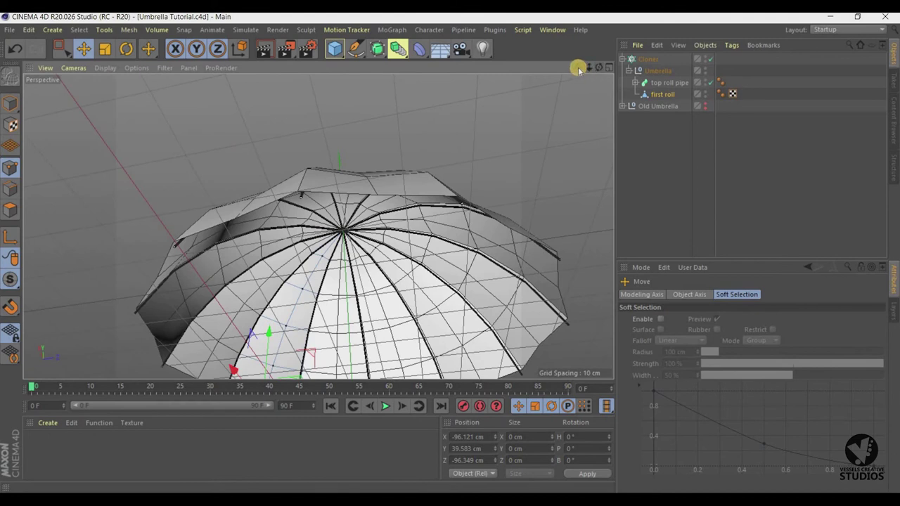
pyautogui.keyDown('alt'); pyautogui.moveTo(451, 251); pyautogui.dragTo(460, 84); pyautogui.keyUp('alt')
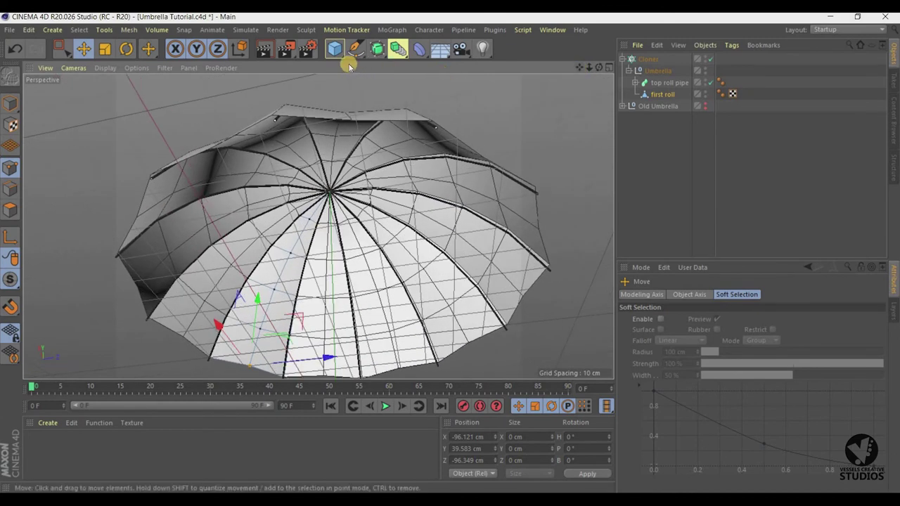
# Add a Cylinder primitive beside the umbrella canopy.
pyautogui.click(342, 58)
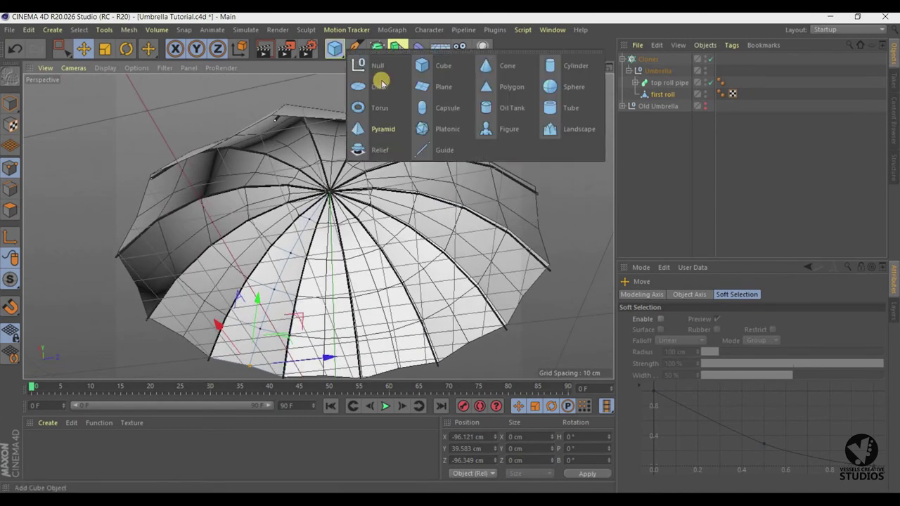
pyautogui.click(552, 68)
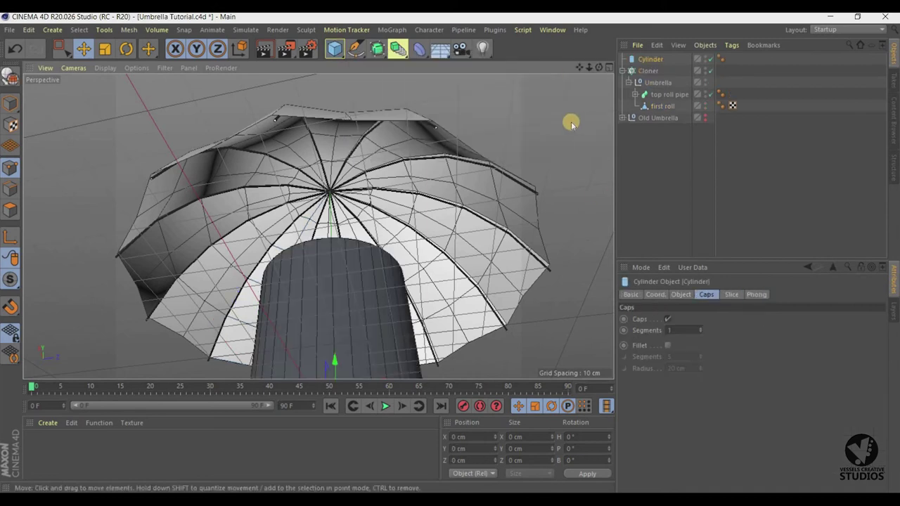
pyautogui.moveTo(589, 67); pyautogui.dragTo(581, 74)
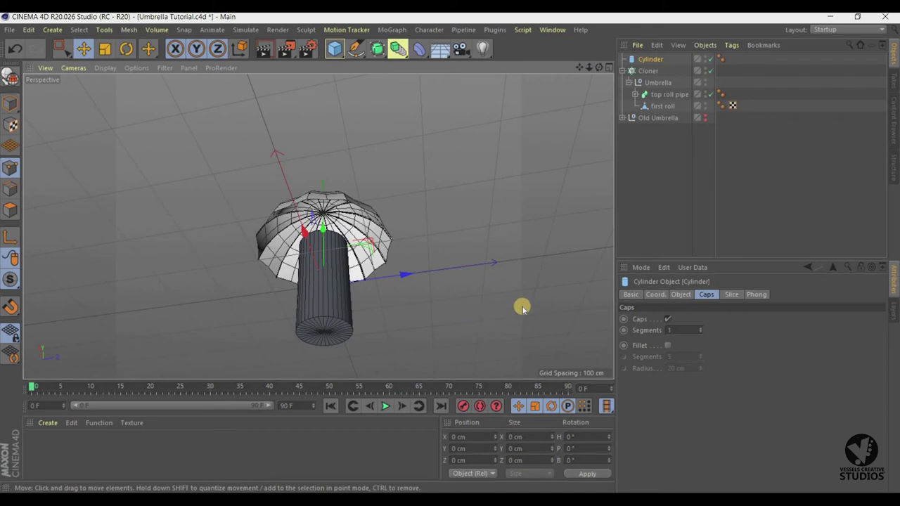
# Shrink the cylinder's radius from 50 cm to 4 cm to form a thin pole.
pyautogui.click(650, 60)
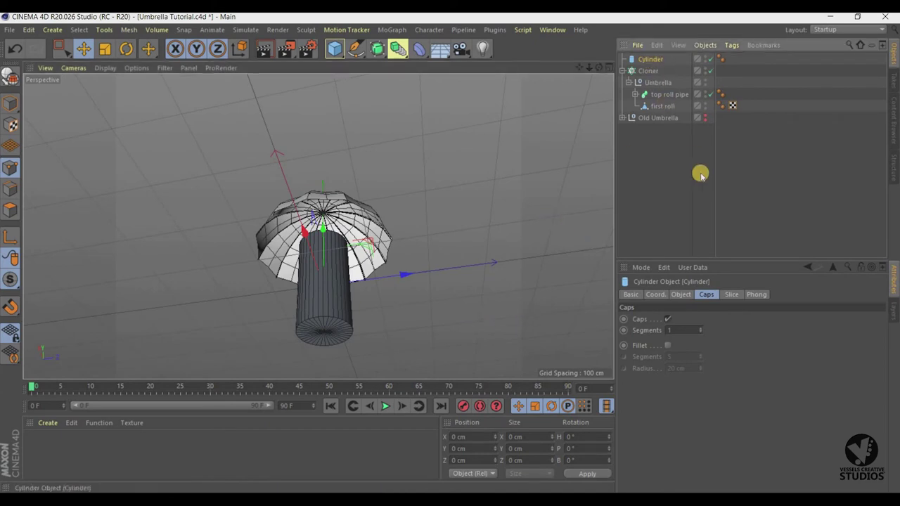
pyautogui.click(679, 295)
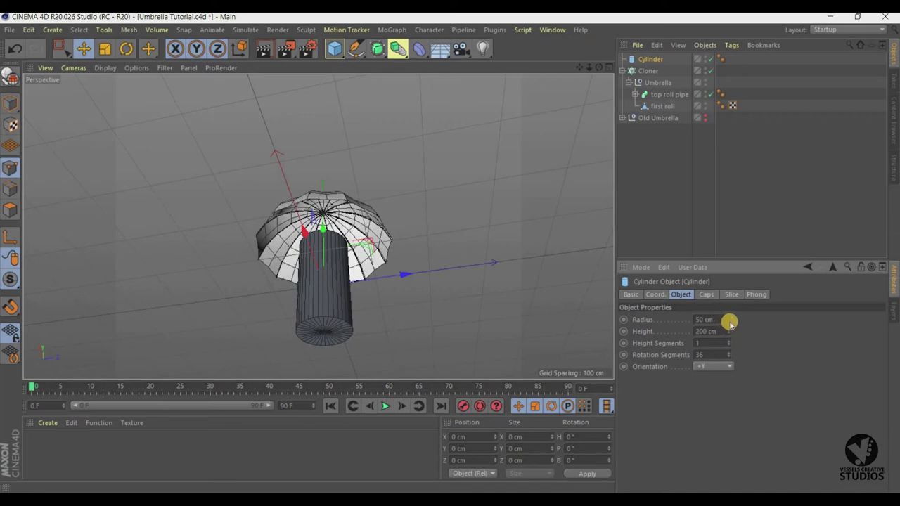
pyautogui.click(726, 320)
pyautogui.moveTo(728, 322); pyautogui.dragTo(730, 325)
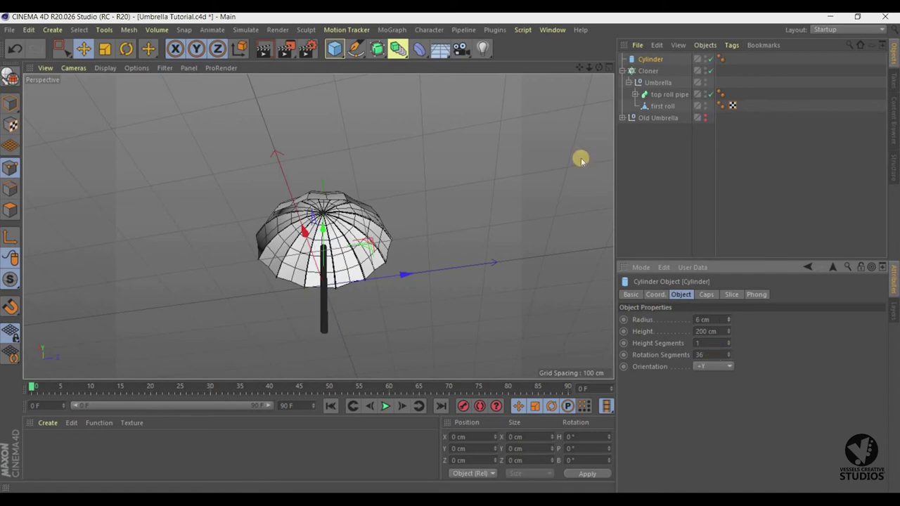
pyautogui.moveTo(596, 67); pyautogui.dragTo(450, 252)
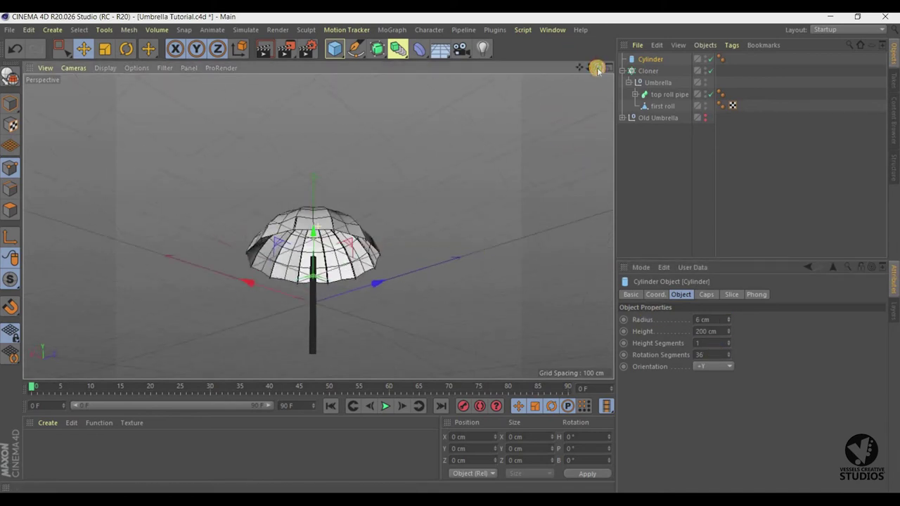
pyautogui.click(730, 322)
pyautogui.click(729, 323)
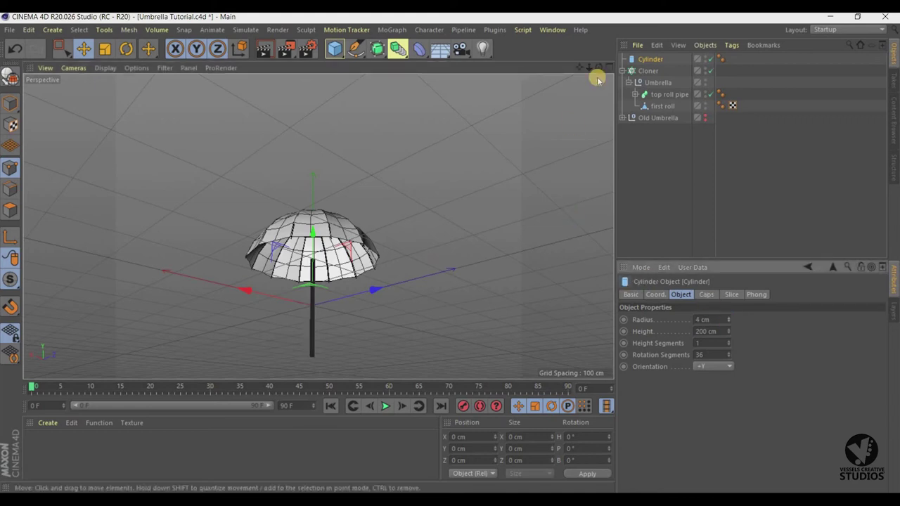
# Raise the thin pole along Y up into the canopy.
pyautogui.moveTo(596, 67)
pyautogui.mouseDown()
pyautogui.moveTo(450, 252)
pyautogui.moveTo(496, 170)
pyautogui.mouseUp()
pyautogui.moveTo(381, 217); pyautogui.dragTo(379, 181)
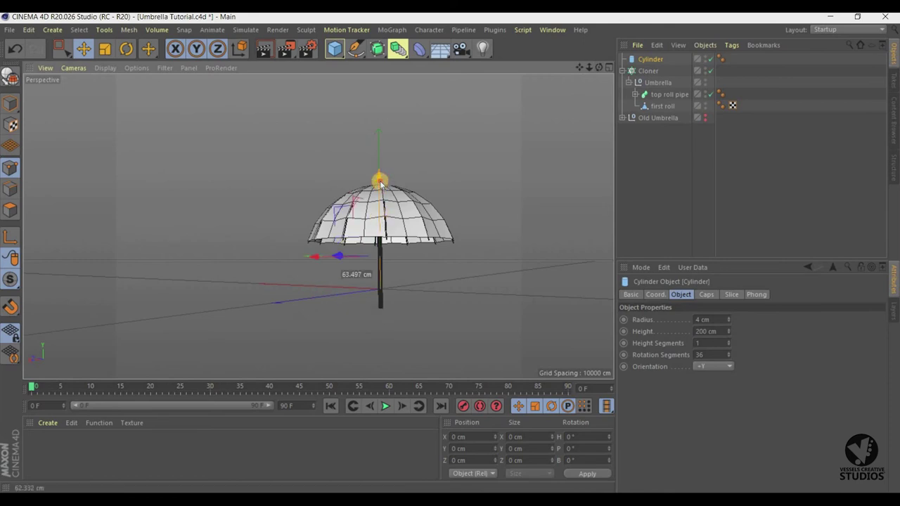
pyautogui.moveTo(597, 67); pyautogui.dragTo(450, 251)
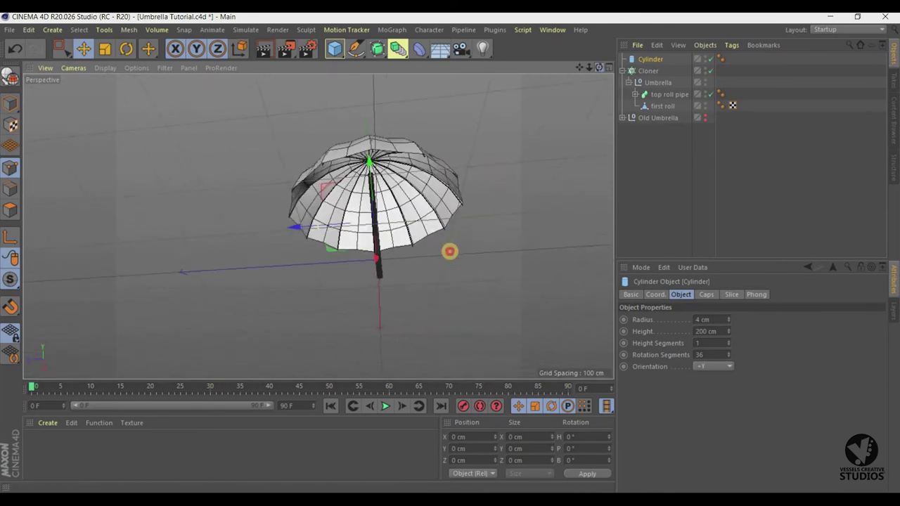
pyautogui.scroll(5, 450, 251)
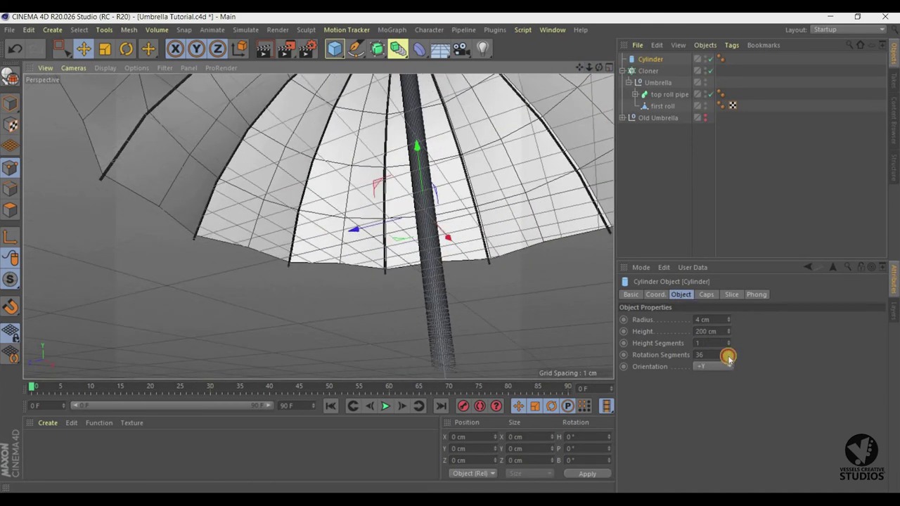
# Reduce the pole's rotation segments from 36 to 13, then inspect the canopy's centre hub.
pyautogui.moveTo(728, 358); pyautogui.dragTo(728, 359)
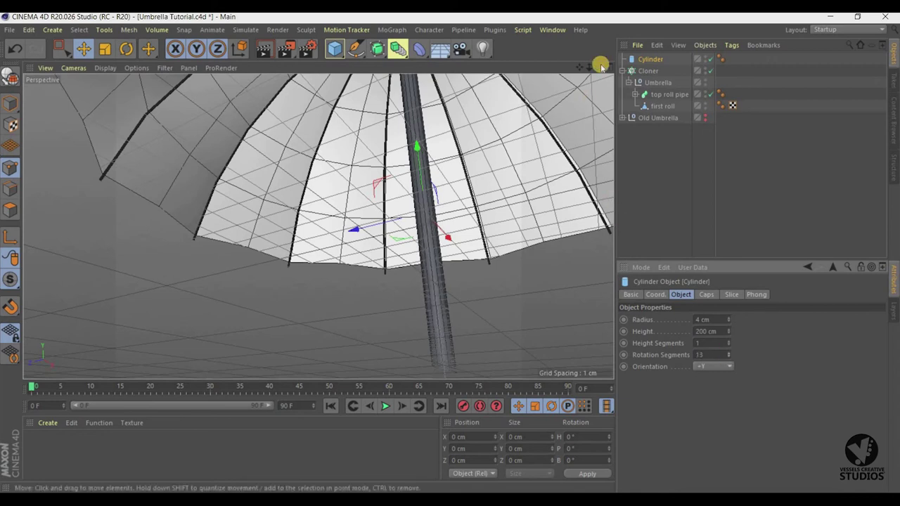
pyautogui.press('h')
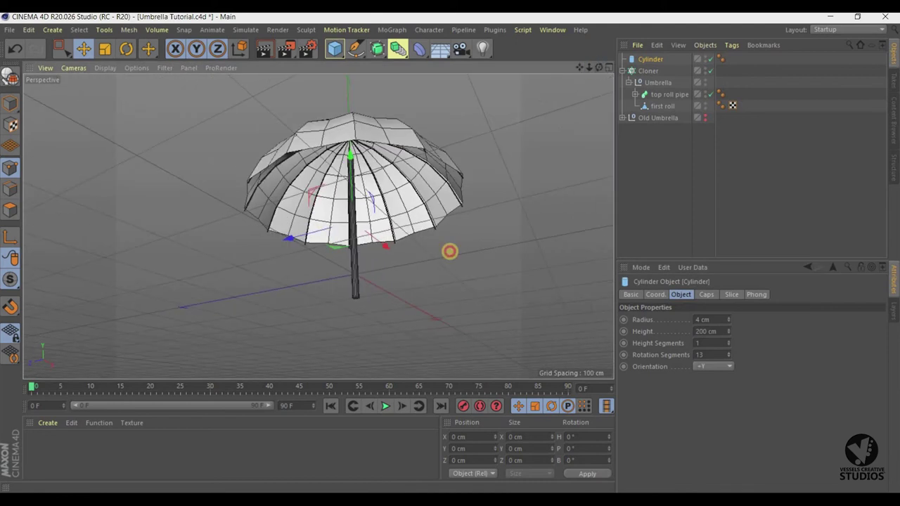
pyautogui.keyDown('alt'); pyautogui.moveTo(451, 251); pyautogui.dragTo(574, 78, button='right'); pyautogui.keyUp('alt')
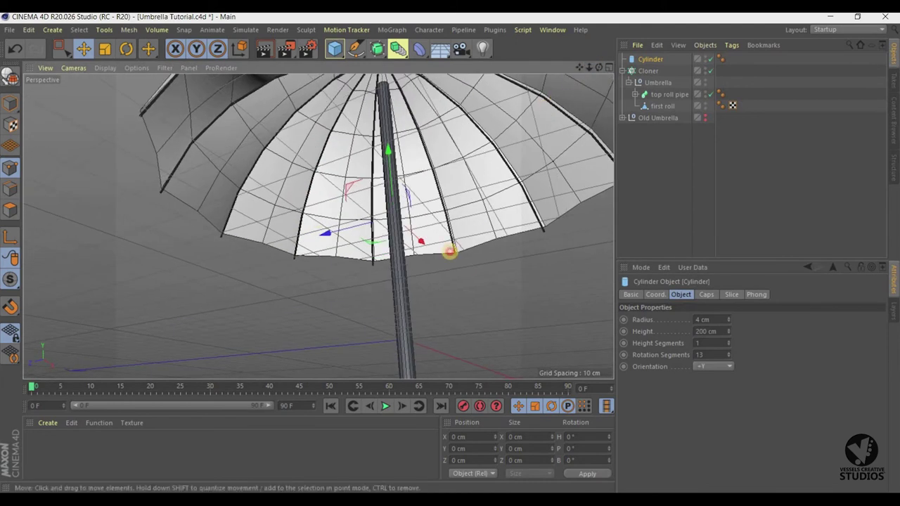
pyautogui.moveTo(450, 251)
pyautogui.keyDown('alt'); pyautogui.mouseDown()
pyautogui.moveTo(518, 94)
pyautogui.moveTo(388, 201)
pyautogui.moveTo(386, 157)
pyautogui.mouseUp(); pyautogui.keyUp('alt')
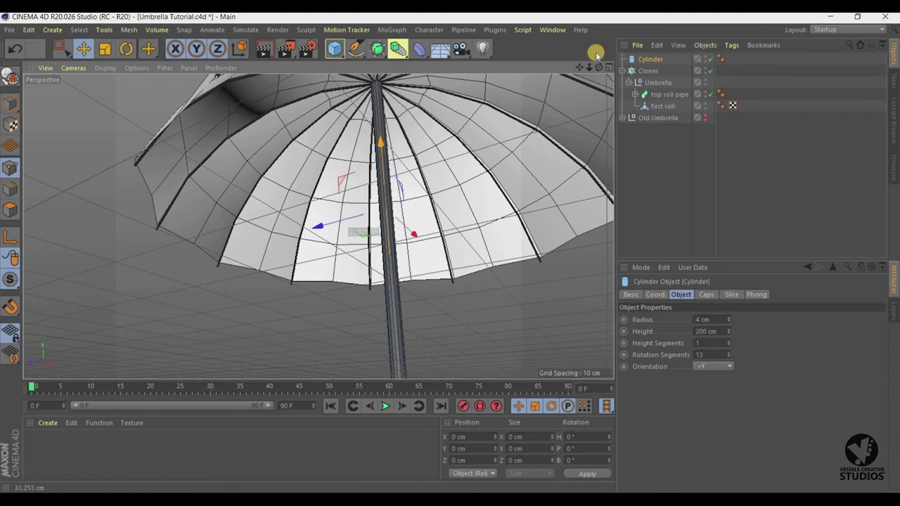
pyautogui.moveTo(597, 66)
pyautogui.mouseDown()
pyautogui.moveTo(451, 251)
pyautogui.moveTo(597, 68)
pyautogui.mouseUp()
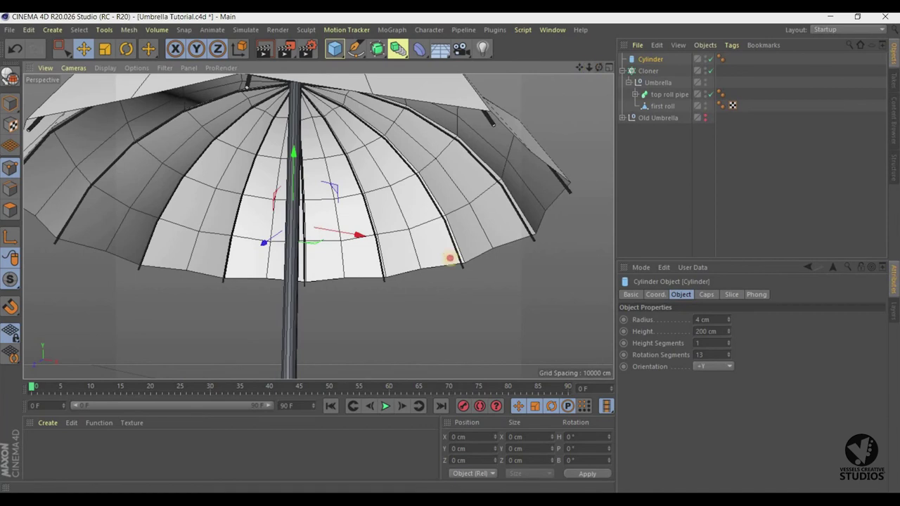
pyautogui.moveTo(450, 258)
pyautogui.mouseDown()
pyautogui.moveTo(597, 66)
pyautogui.moveTo(448, 251)
pyautogui.mouseUp()
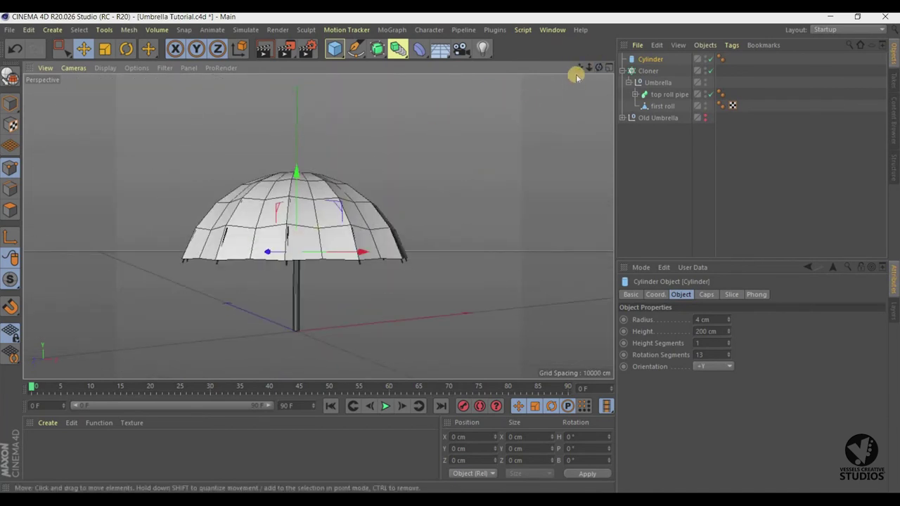
# Nudge the pole slightly down, checking the dome from above and below.
pyautogui.moveTo(576, 74); pyautogui.dragTo(451, 251)
pyautogui.moveTo(598, 66); pyautogui.dragTo(450, 251)
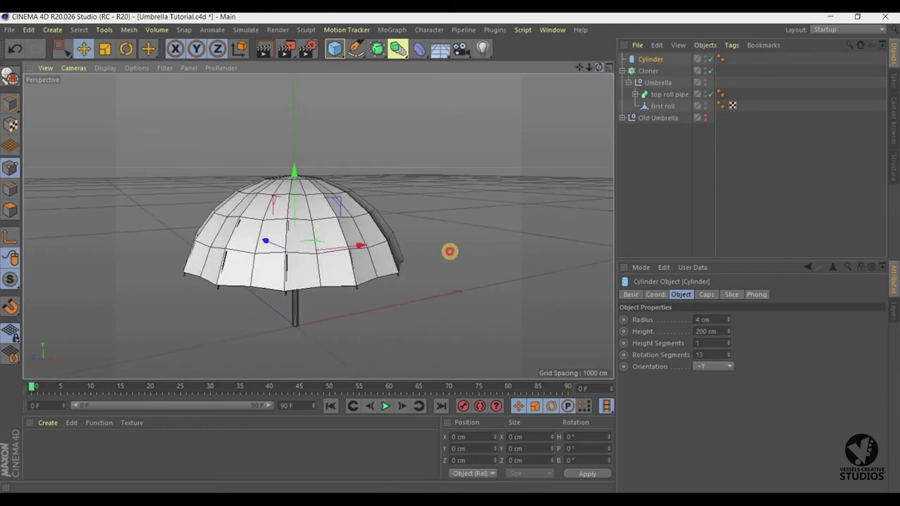
pyautogui.click(294, 154)
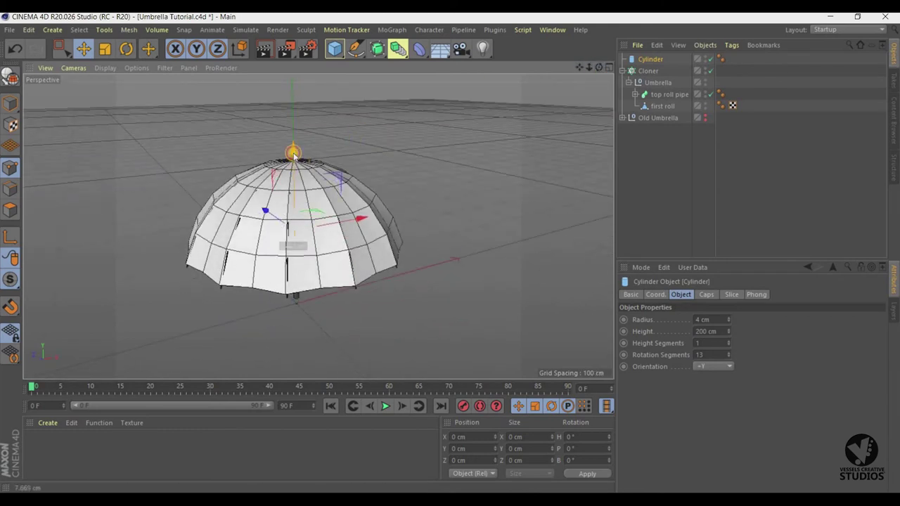
pyautogui.moveTo(294, 156); pyautogui.dragTo(295, 162)
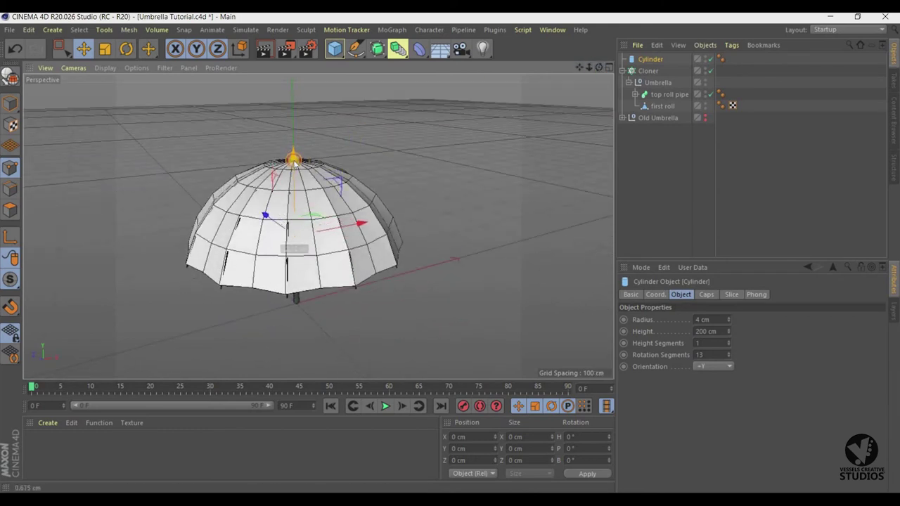
pyautogui.moveTo(597, 68); pyautogui.dragTo(450, 251)
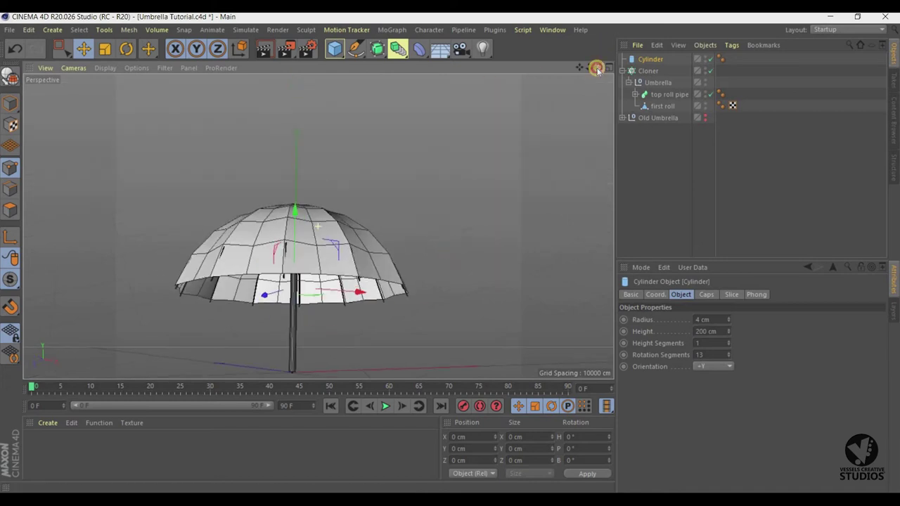
# Lengthen the pole to 242 cm, lower it inside the canopy, and check from below.
pyautogui.moveTo(597, 68); pyautogui.dragTo(603, 94)
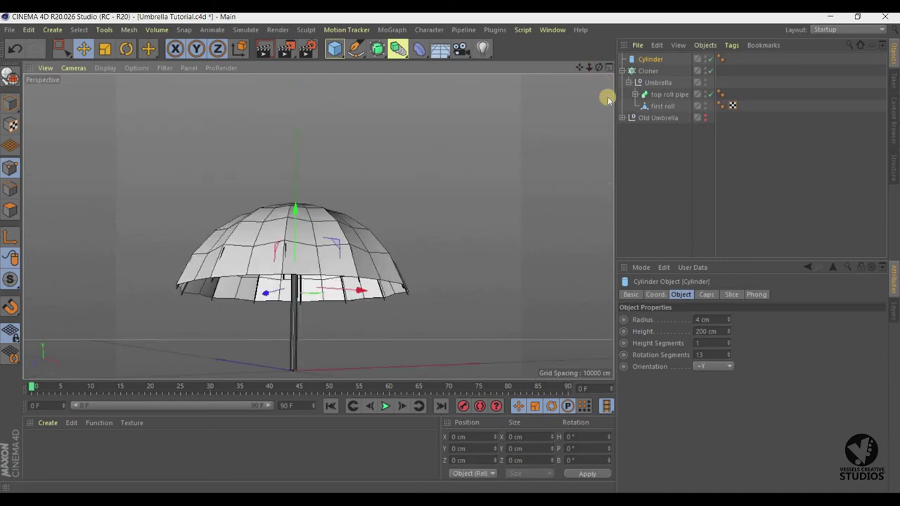
pyautogui.click(728, 328)
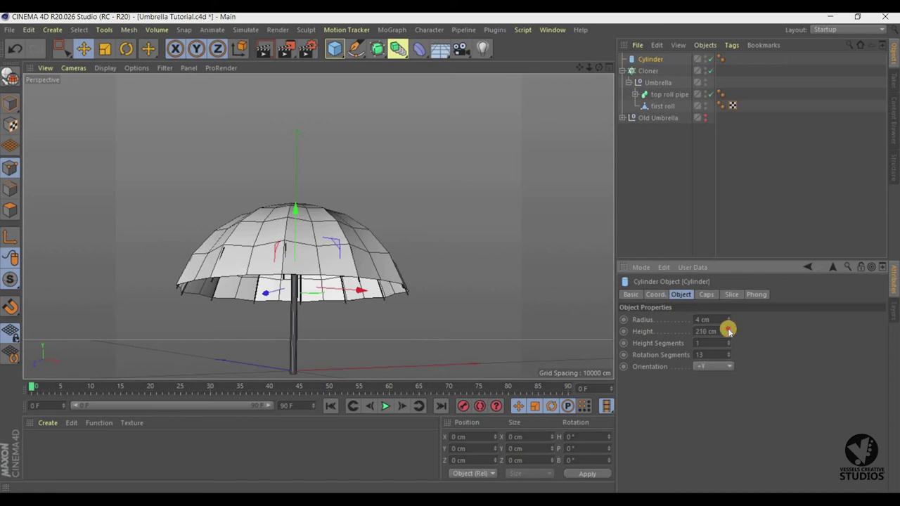
pyautogui.moveTo(728, 331); pyautogui.dragTo(705, 313)
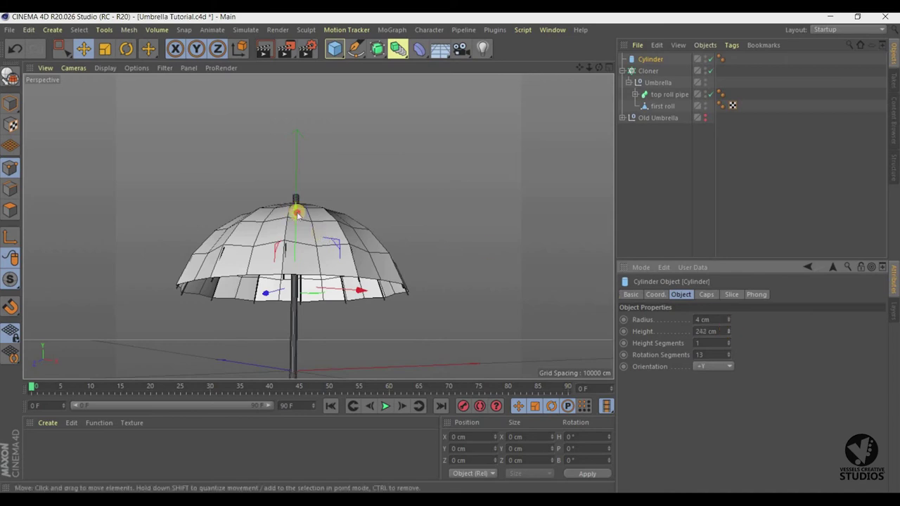
pyautogui.moveTo(297, 215); pyautogui.dragTo(297, 220)
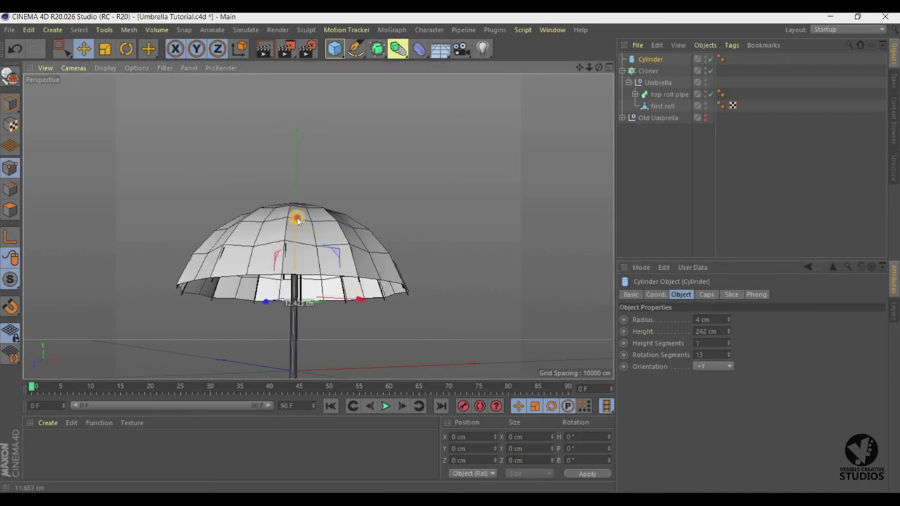
pyautogui.moveTo(450, 251); pyautogui.dragTo(302, 181)
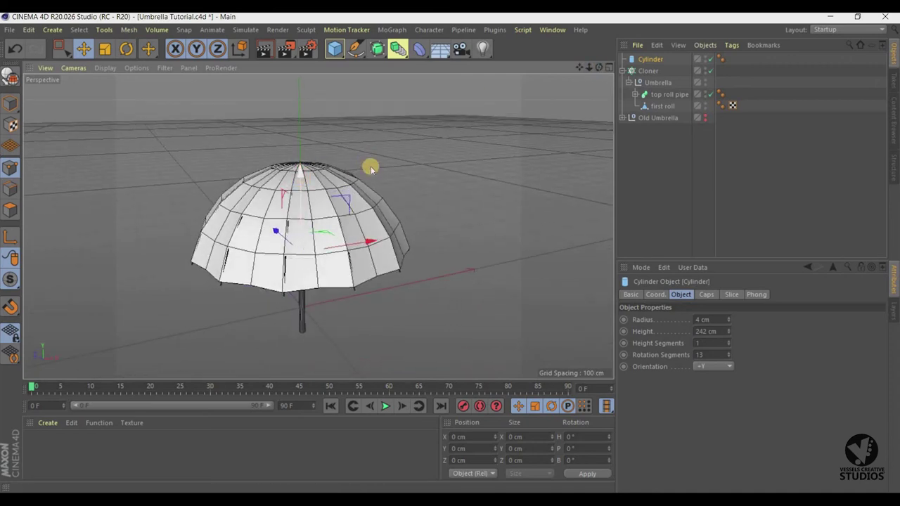
pyautogui.moveTo(450, 251)
pyautogui.keyDown('alt'); pyautogui.mouseDown()
pyautogui.moveTo(587, 68)
pyautogui.moveTo(450, 251)
pyautogui.moveTo(568, 96)
pyautogui.mouseUp(); pyautogui.keyUp('alt')
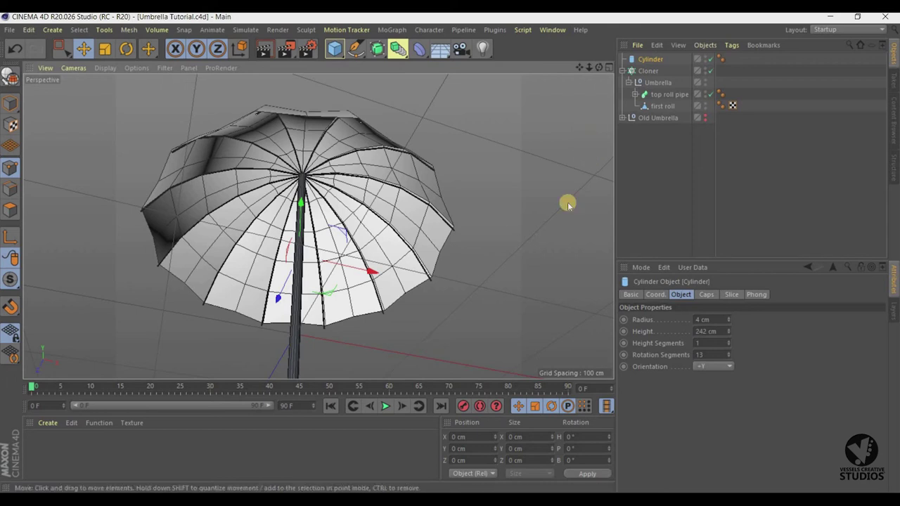
# Duplicate the shaft cylinder and give the copy 50 cm height and 6 cm radius.
pyautogui.click(609, 66)
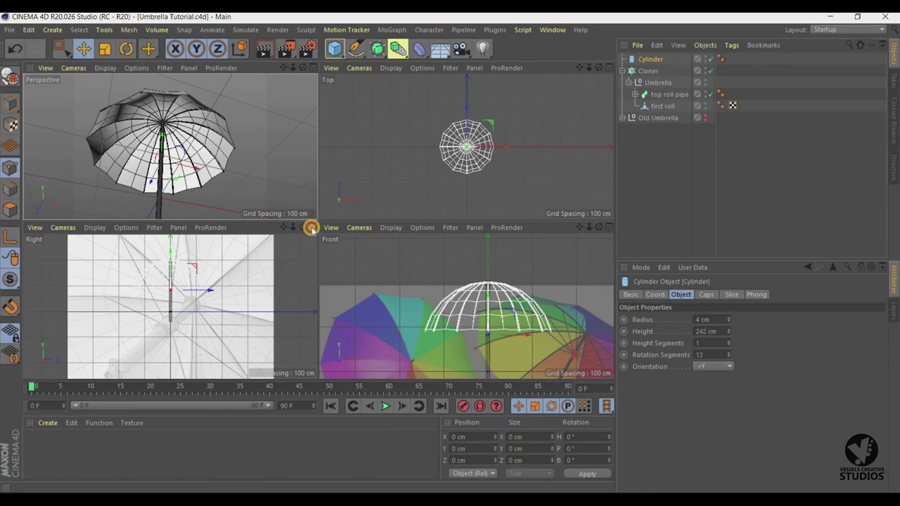
pyautogui.click(312, 227)
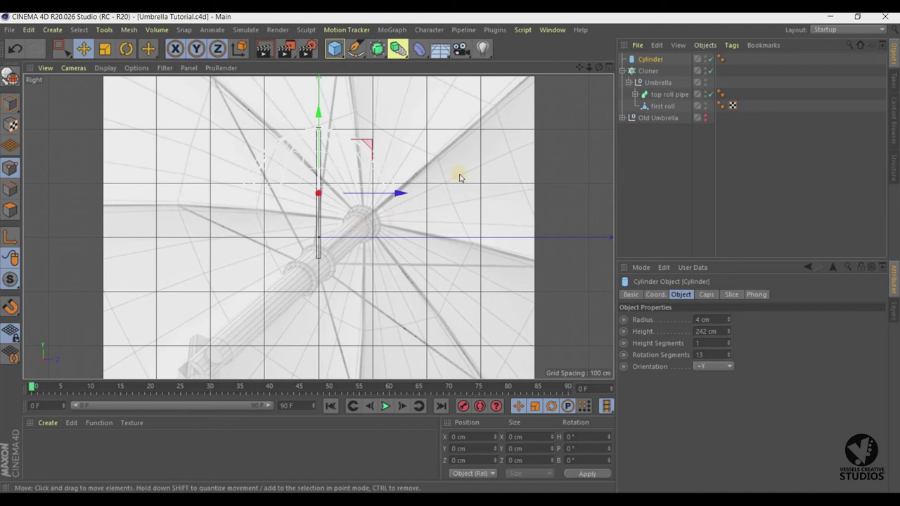
pyautogui.click(607, 68)
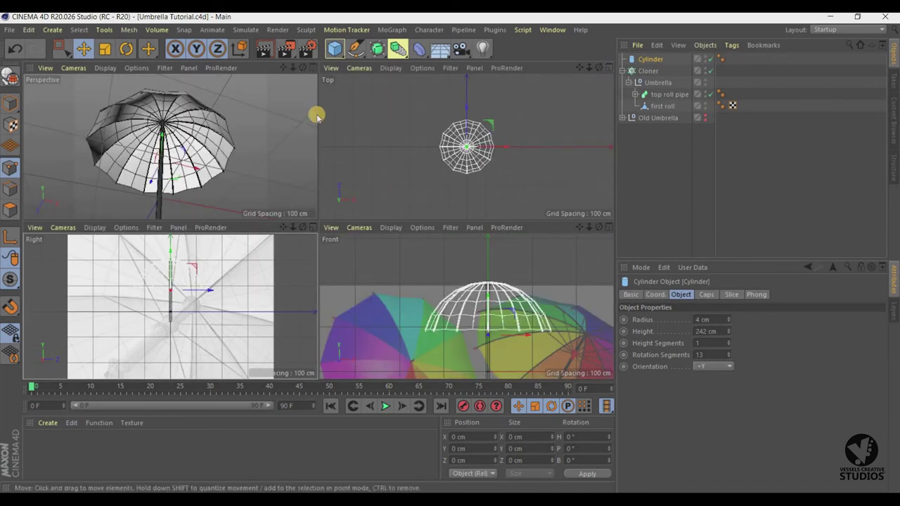
pyautogui.click(310, 68)
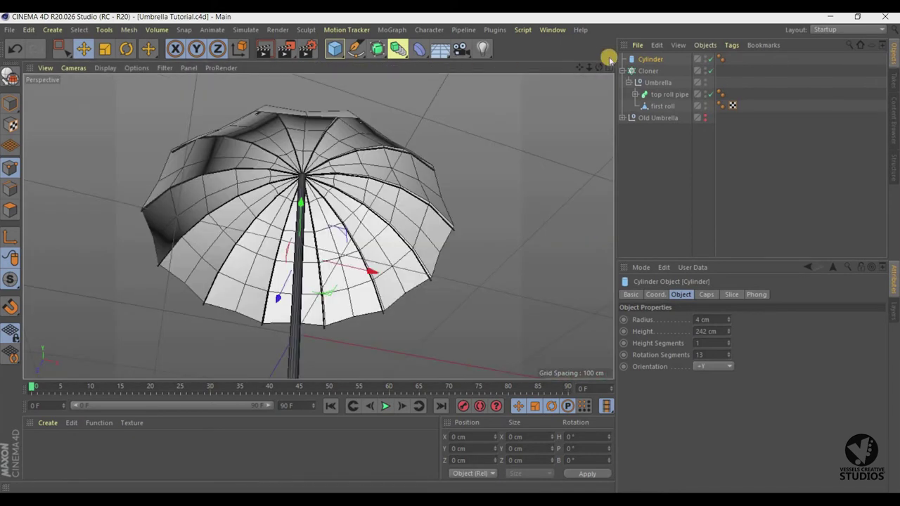
pyautogui.hotkey('ctrl', 'c')
pyautogui.hotkey('ctrl', 'v')
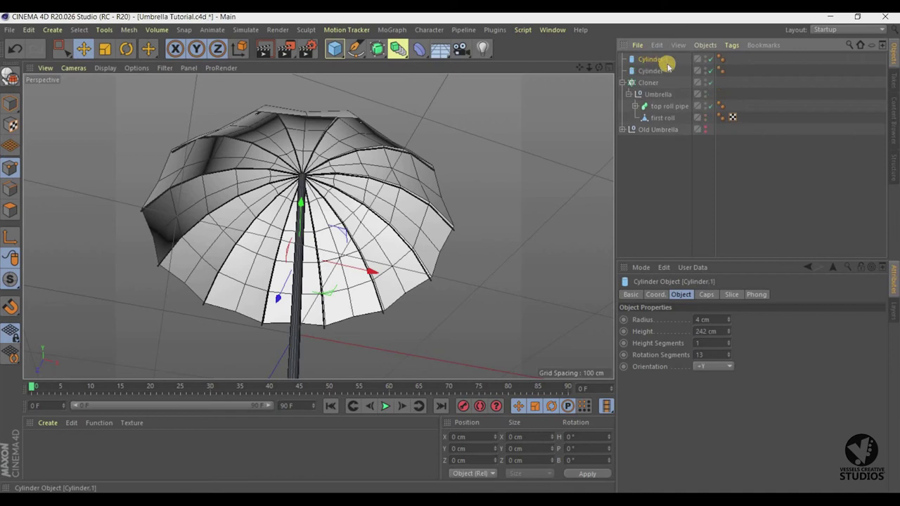
pyautogui.click(713, 331)
pyautogui.write('50')
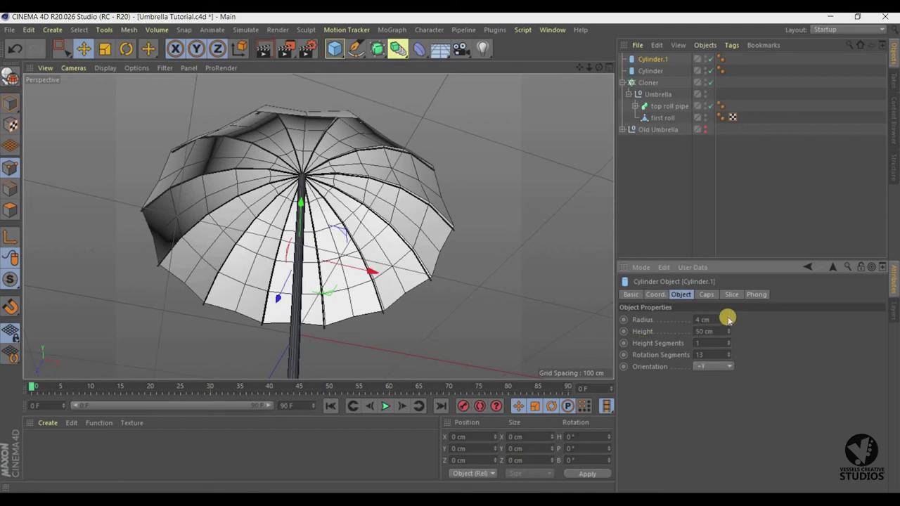
pyautogui.moveTo(727, 318); pyautogui.dragTo(727, 316)
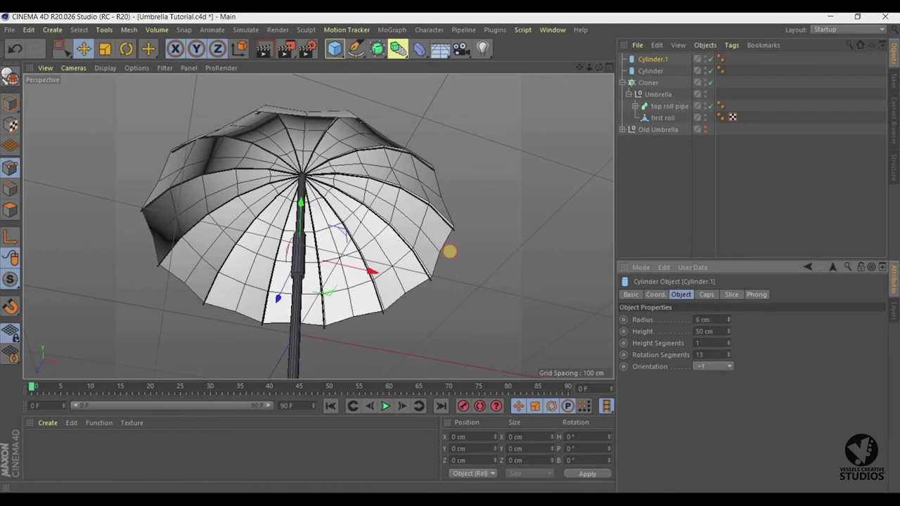
# Move the copy up along Y to sit just under the canopy centre.
pyautogui.keyDown('alt'); pyautogui.moveTo(450, 251); pyautogui.dragTo(396, 173); pyautogui.keyUp('alt')
pyautogui.moveTo(278, 239); pyautogui.dragTo(333, 131)
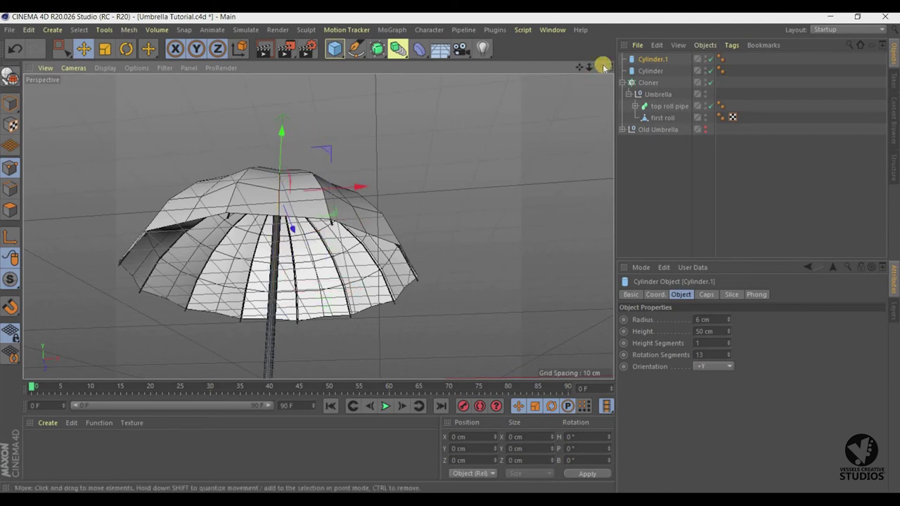
pyautogui.moveTo(600, 66); pyautogui.dragTo(598, 66)
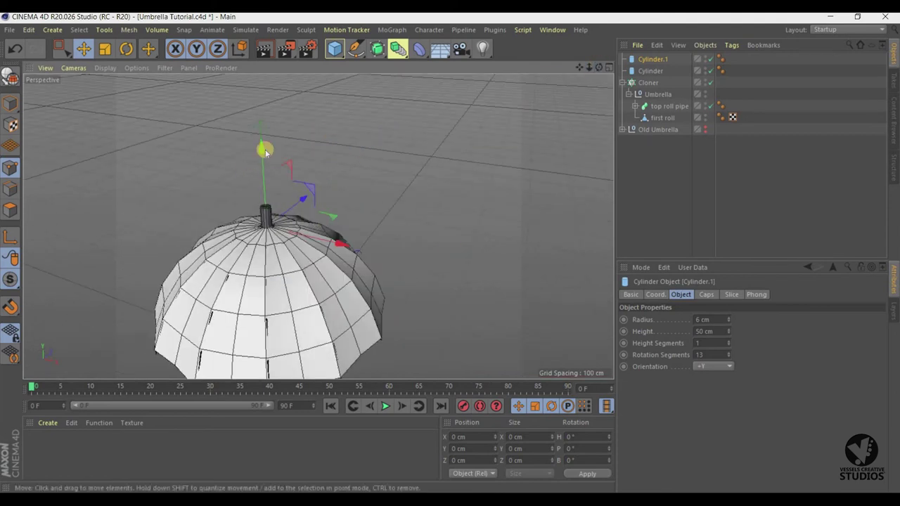
pyautogui.moveTo(261, 149); pyautogui.dragTo(268, 170)
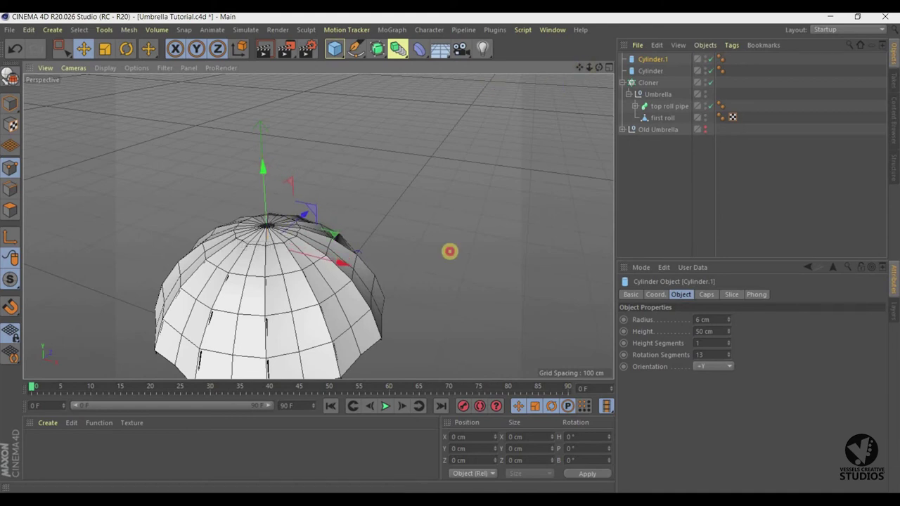
pyautogui.keyDown('alt'); pyautogui.moveTo(450, 252); pyautogui.dragTo(451, 251); pyautogui.keyUp('alt')
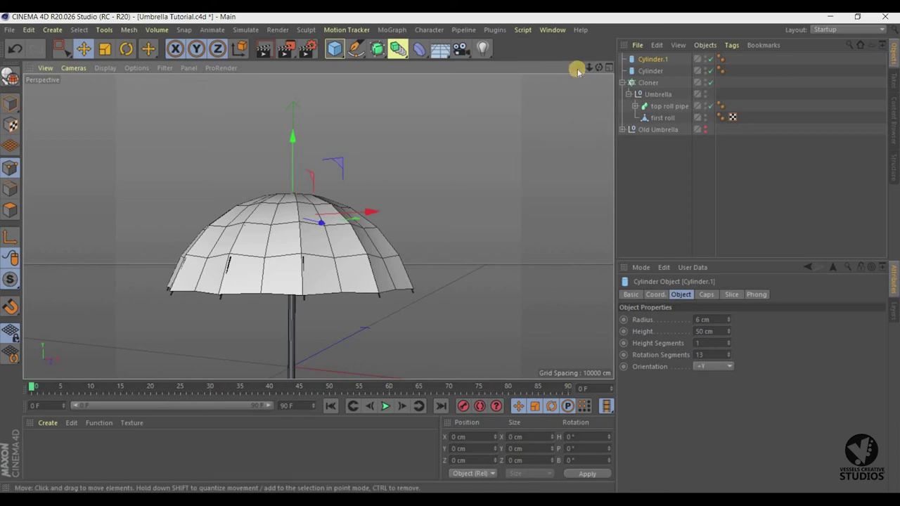
pyautogui.moveTo(580, 67); pyautogui.dragTo(451, 251)
pyautogui.moveTo(599, 67); pyautogui.dragTo(599, 67)
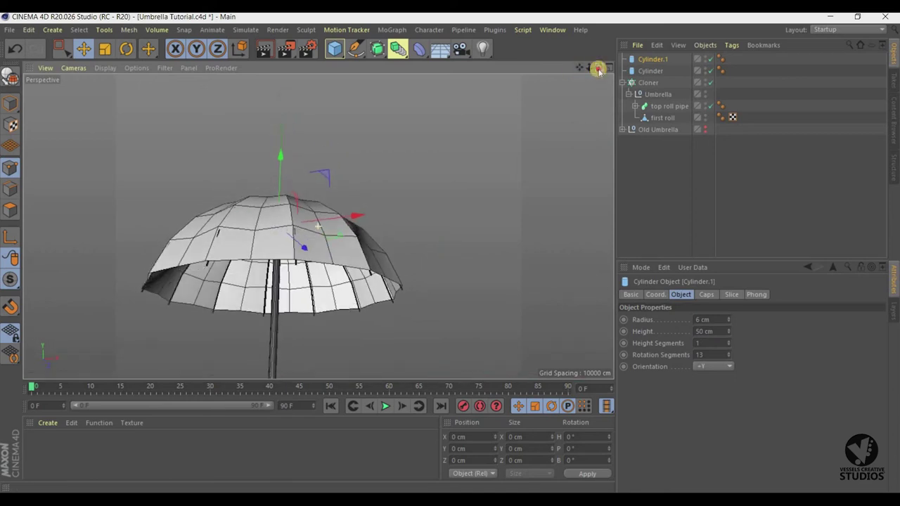
# Set the copy's height segments to 4.
pyautogui.doubleClick(728, 341)
pyautogui.moveTo(583, 68)
pyautogui.mouseDown()
pyautogui.moveTo(590, 75)
pyautogui.moveTo(450, 251)
pyautogui.moveTo(598, 70)
pyautogui.mouseUp()
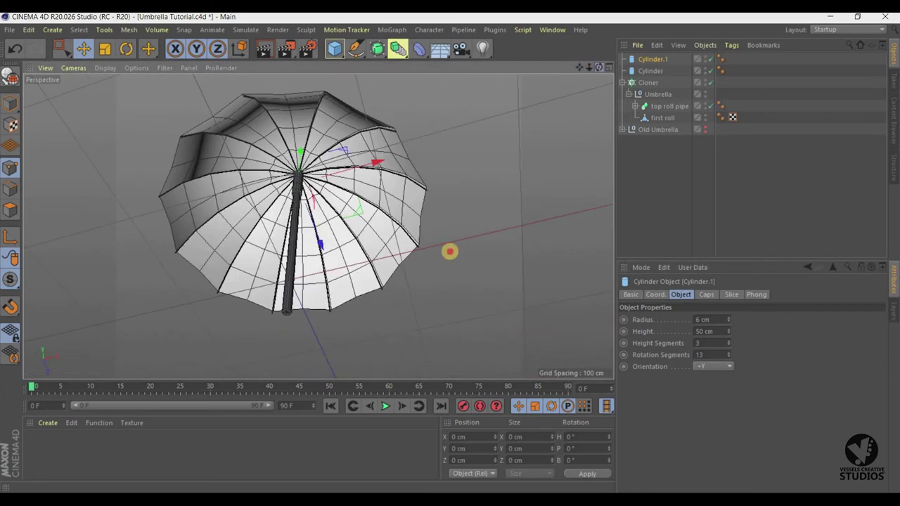
pyautogui.moveTo(450, 252)
pyautogui.mouseDown()
pyautogui.moveTo(598, 70)
pyautogui.moveTo(453, 251)
pyautogui.mouseUp()
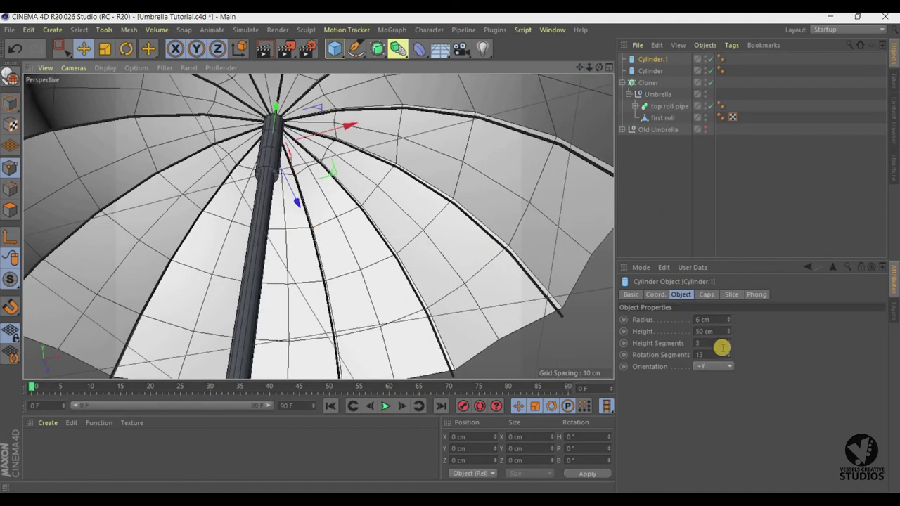
pyautogui.click(728, 340)
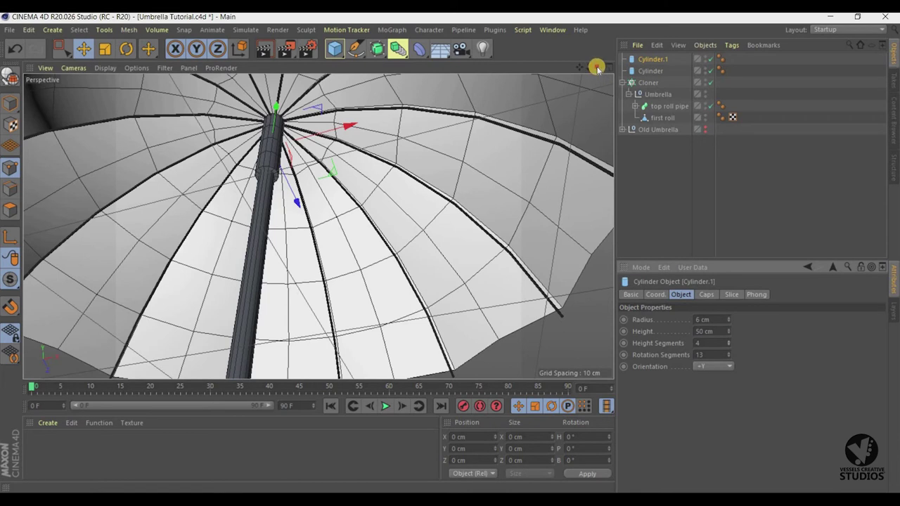
pyautogui.keyDown('alt'); pyautogui.moveTo(450, 251); pyautogui.dragTo(451, 251); pyautogui.keyUp('alt')
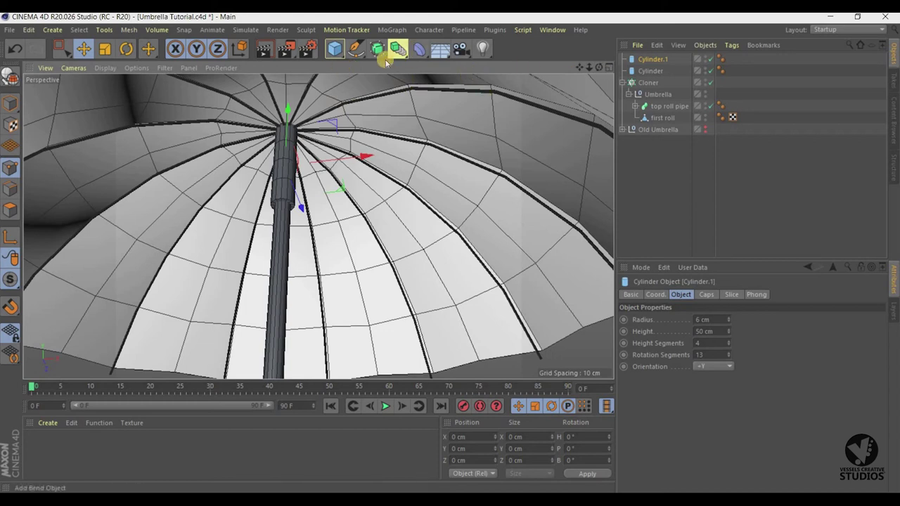
# Add a new cylinder with 36 rotation segments and start adjusting its radius.
pyautogui.click(340, 55)
pyautogui.click(546, 68)
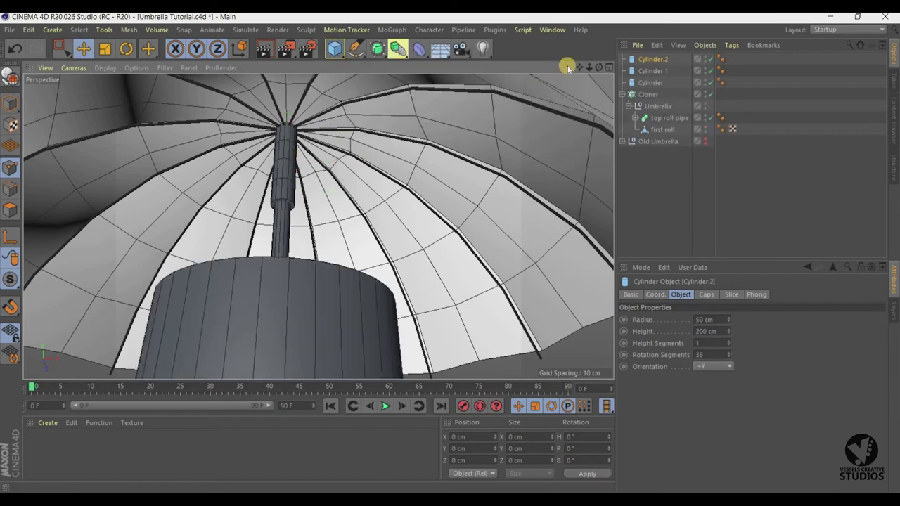
pyautogui.moveTo(588, 68); pyautogui.dragTo(595, 77)
pyautogui.click(714, 358)
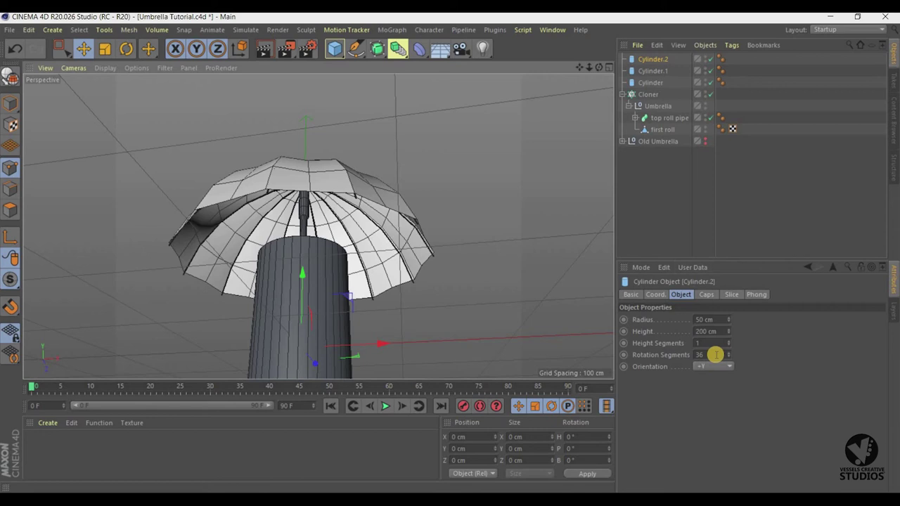
pyautogui.click(697, 357)
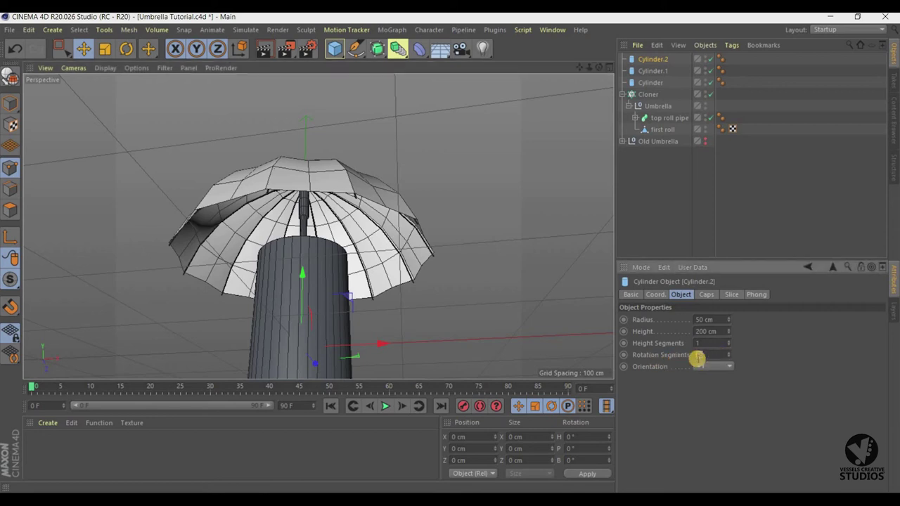
pyautogui.click(750, 353)
pyautogui.click(717, 320)
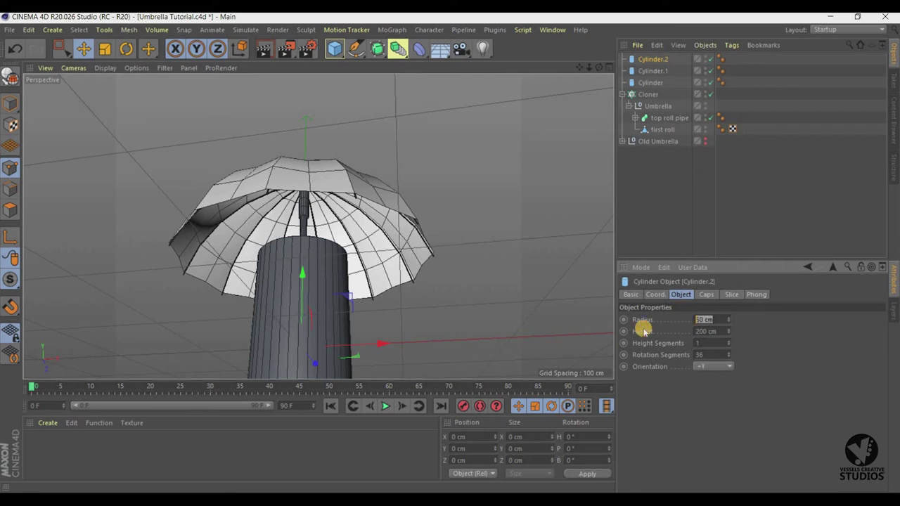
pyautogui.write('5')
pyautogui.press('Return')
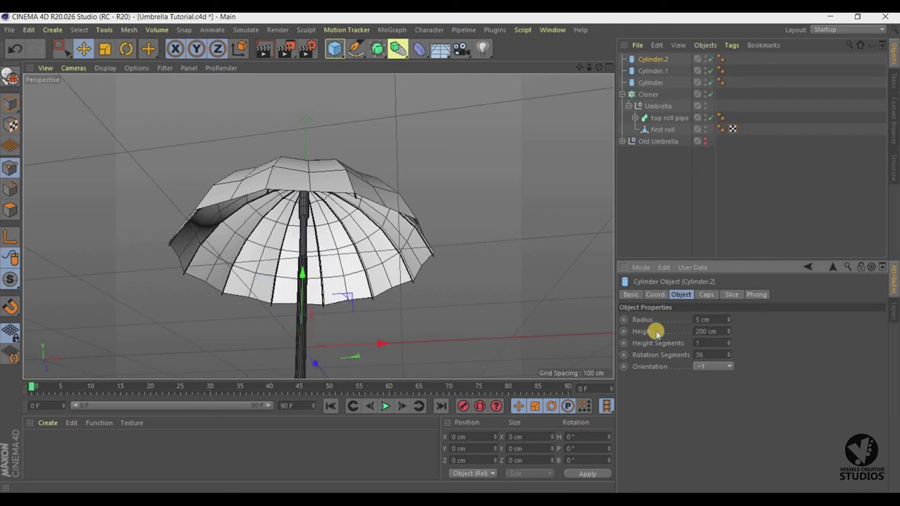
# Make the cylinder 63 cm tall with a 3 cm radius, poking through the canopy top.
pyautogui.click(720, 333)
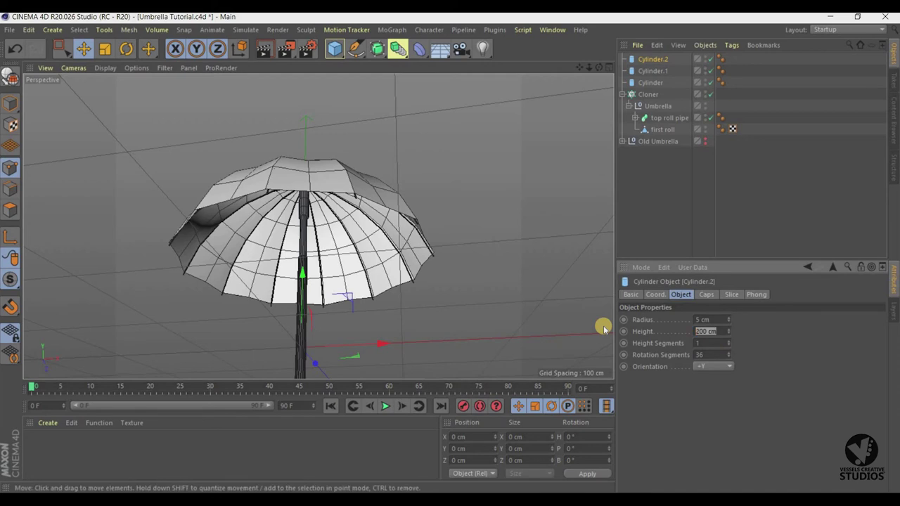
pyautogui.write('6')
pyautogui.write('0')
pyautogui.press('Return')
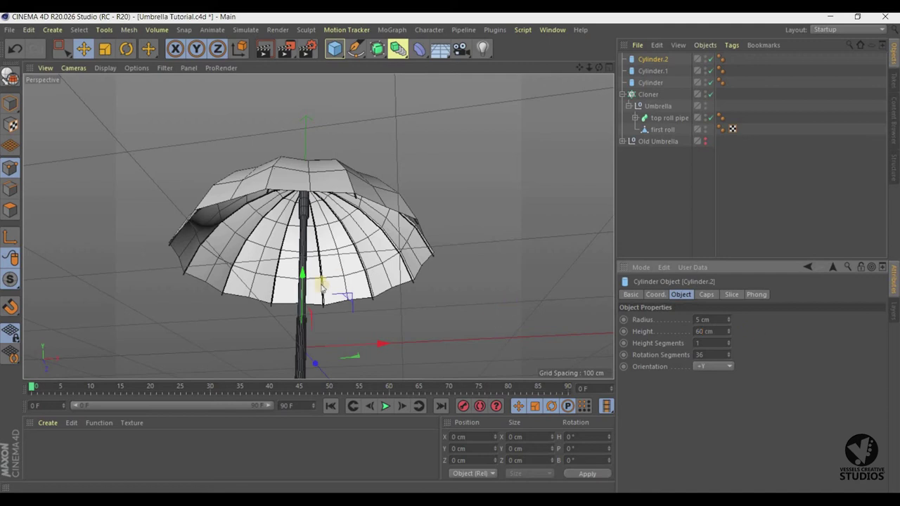
pyautogui.moveTo(302, 253); pyautogui.dragTo(307, 176)
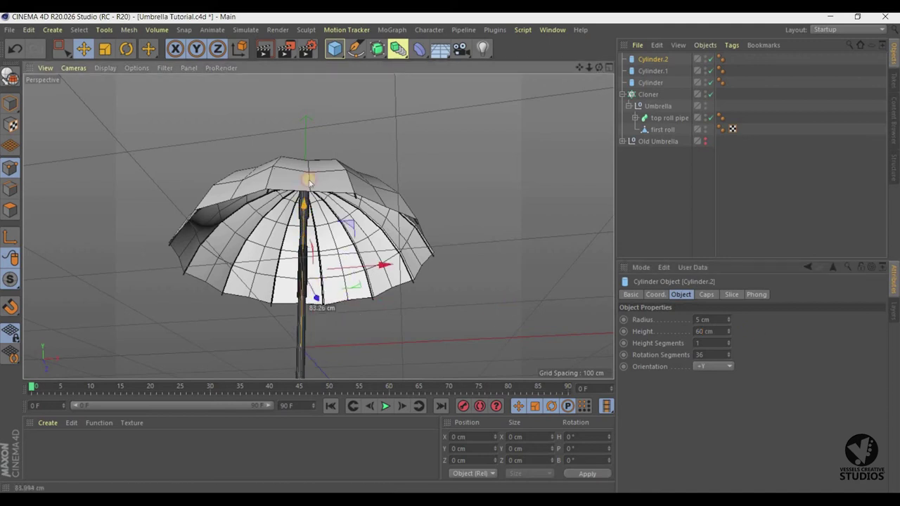
pyautogui.click(728, 334)
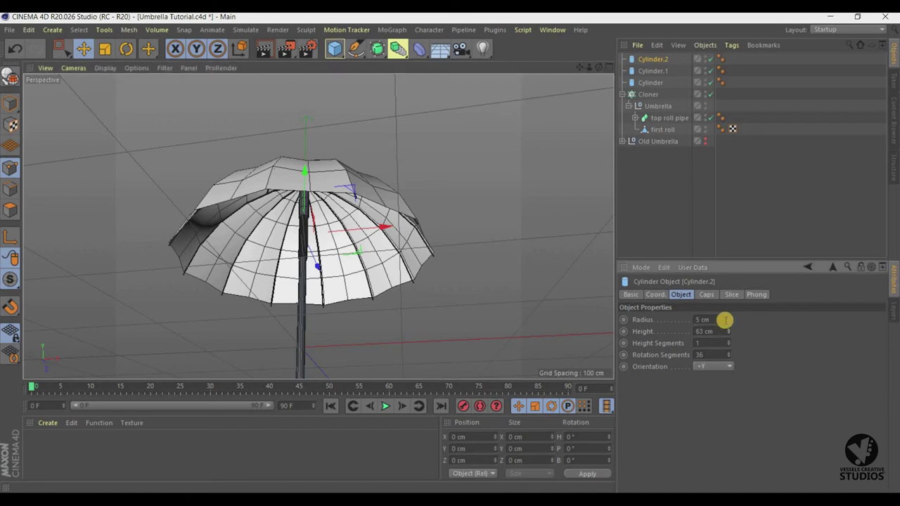
pyautogui.click(685, 320)
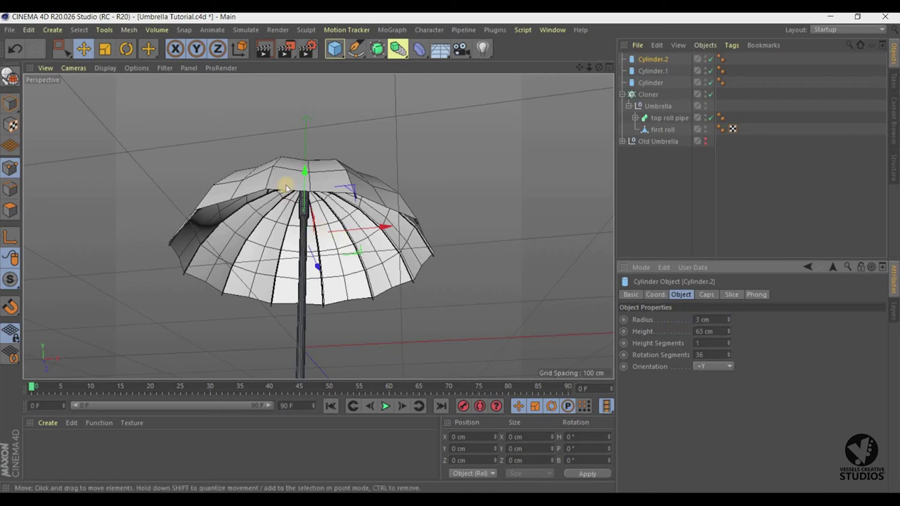
pyautogui.moveTo(307, 197); pyautogui.dragTo(309, 221)
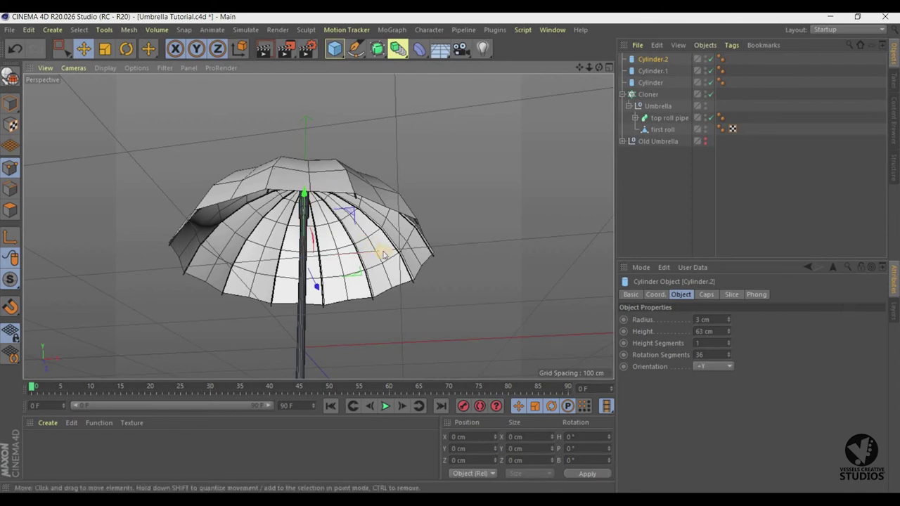
# Disable the Cloner so only one canopy panel remains visible.
pyautogui.click(124, 48)
pyautogui.keyDown('alt'); pyautogui.moveTo(450, 251); pyautogui.dragTo(450, 251); pyautogui.keyUp('alt')
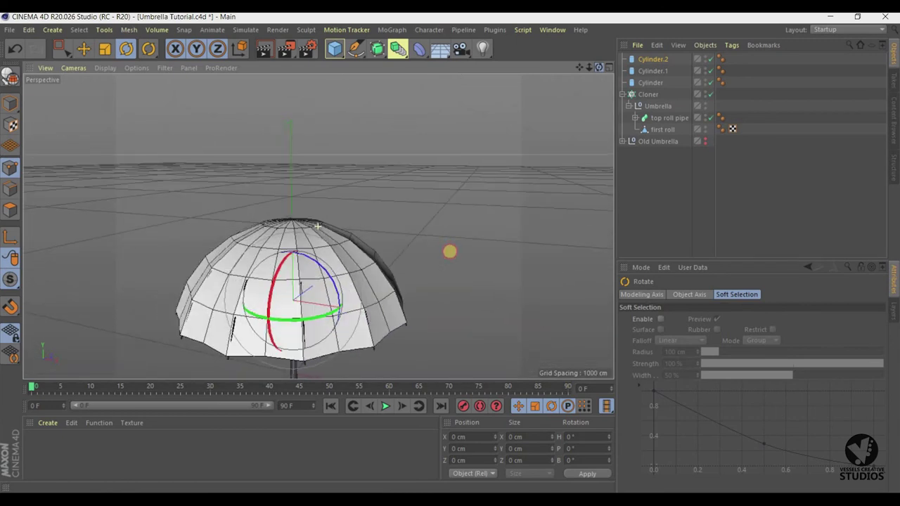
pyautogui.click(710, 94)
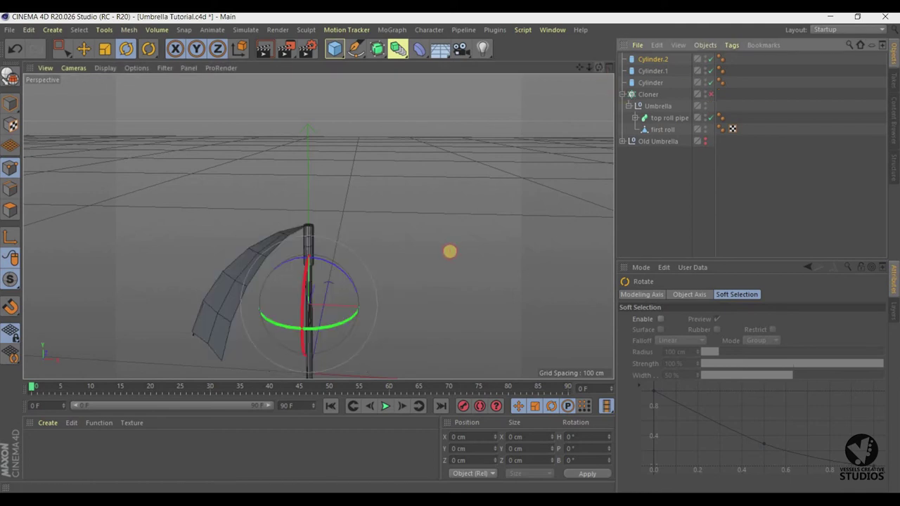
pyautogui.keyDown('alt'); pyautogui.moveTo(449, 252); pyautogui.dragTo(450, 251); pyautogui.keyUp('alt')
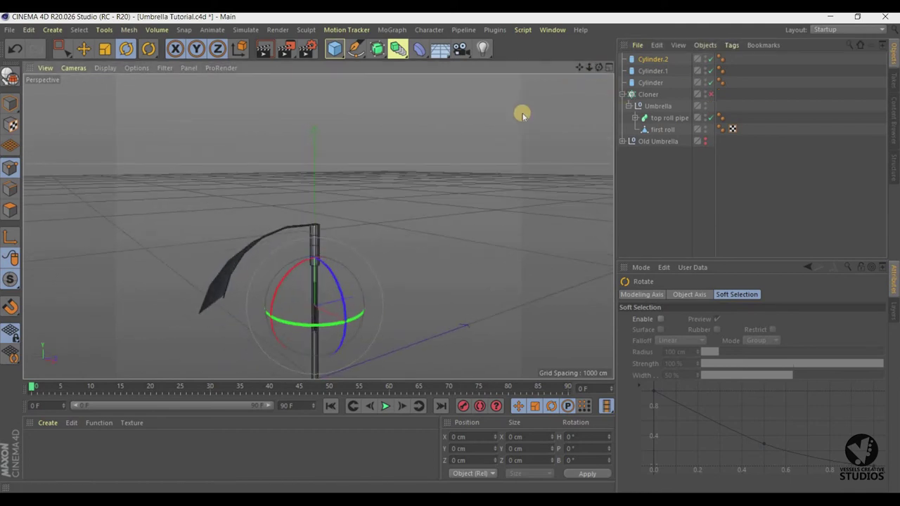
pyautogui.moveTo(448, 253)
pyautogui.keyDown('alt'); pyautogui.mouseDown()
pyautogui.moveTo(598, 67)
pyautogui.moveTo(378, 145)
pyautogui.moveTo(437, 139)
pyautogui.mouseUp(); pyautogui.keyUp('alt')
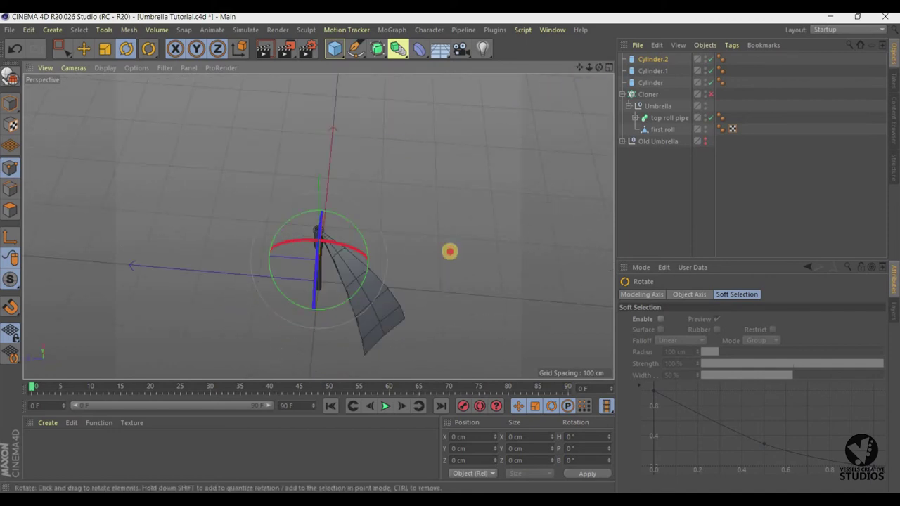
pyautogui.moveTo(598, 67); pyautogui.dragTo(113, 151)
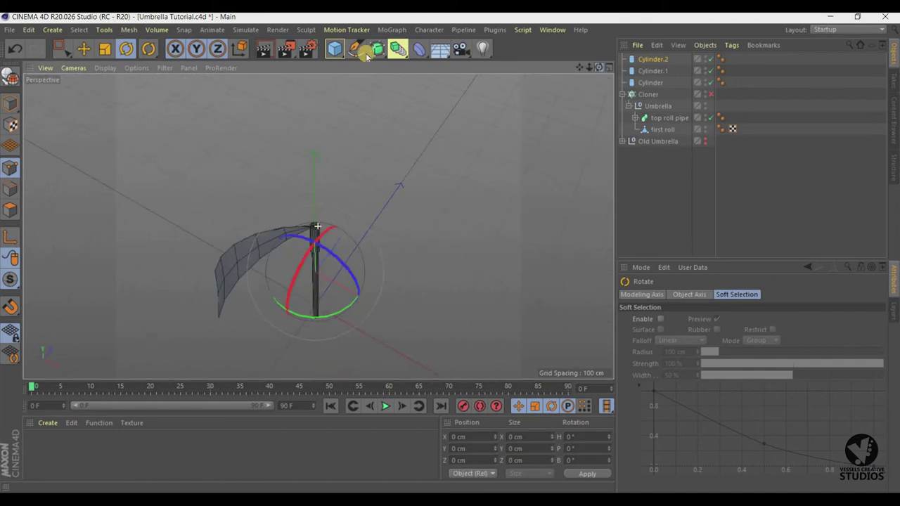
# Rotate the small cylinder's axis upright, then align it with the rib in Top view.
pyautogui.click(10, 239)
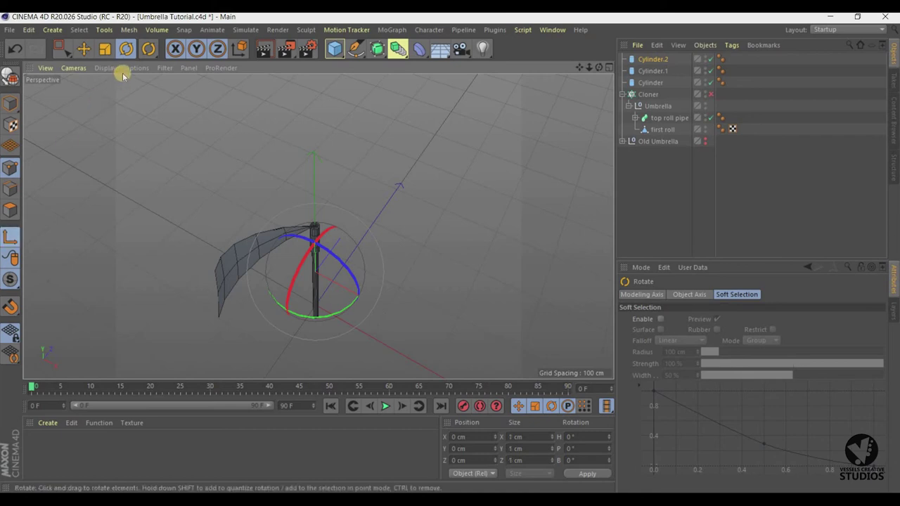
pyautogui.moveTo(313, 319); pyautogui.dragTo(269, 307)
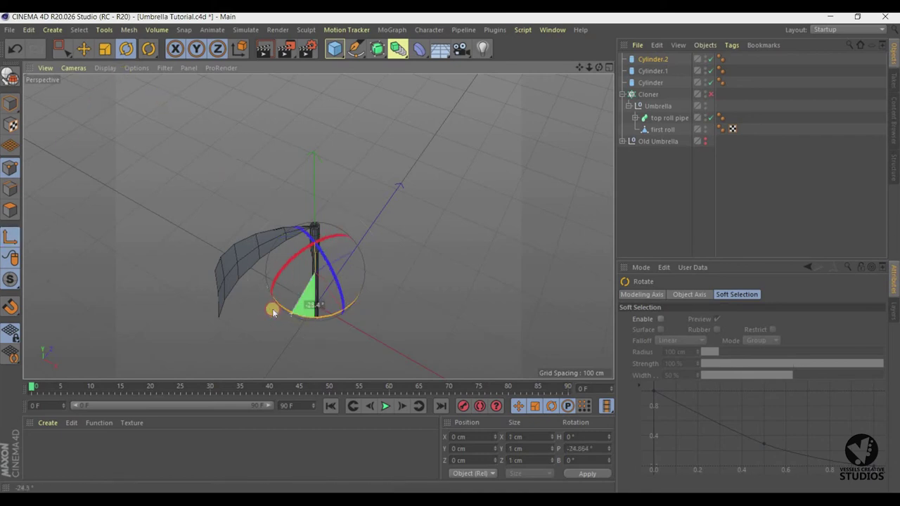
pyautogui.keyDown('alt'); pyautogui.moveTo(451, 251); pyautogui.dragTo(450, 251); pyautogui.keyUp('alt')
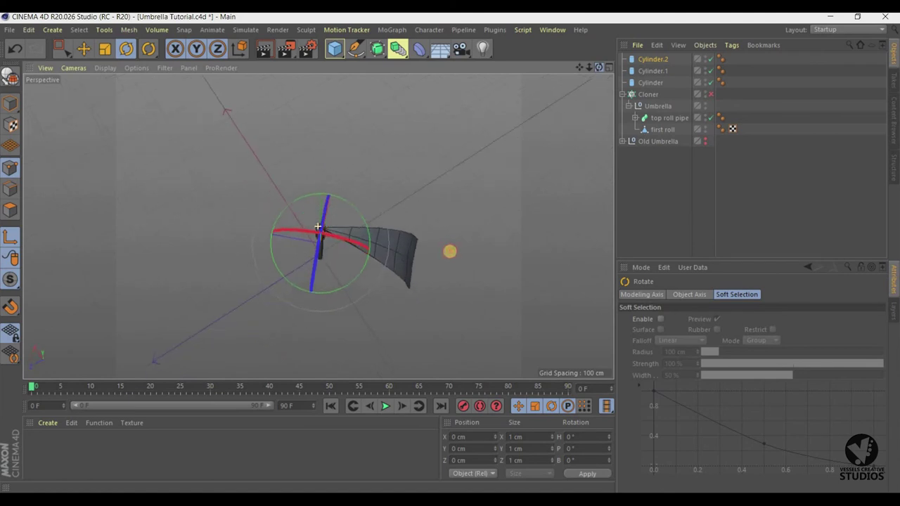
pyautogui.click(609, 68)
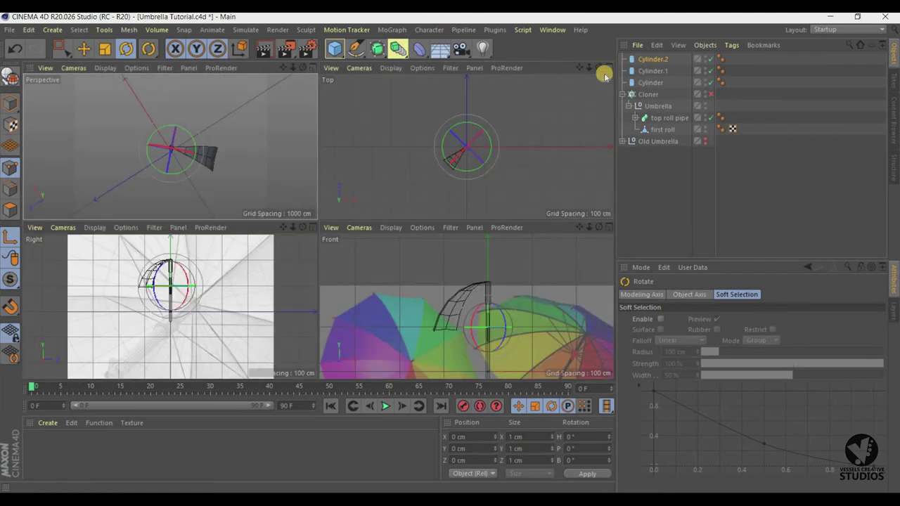
pyautogui.click(608, 68)
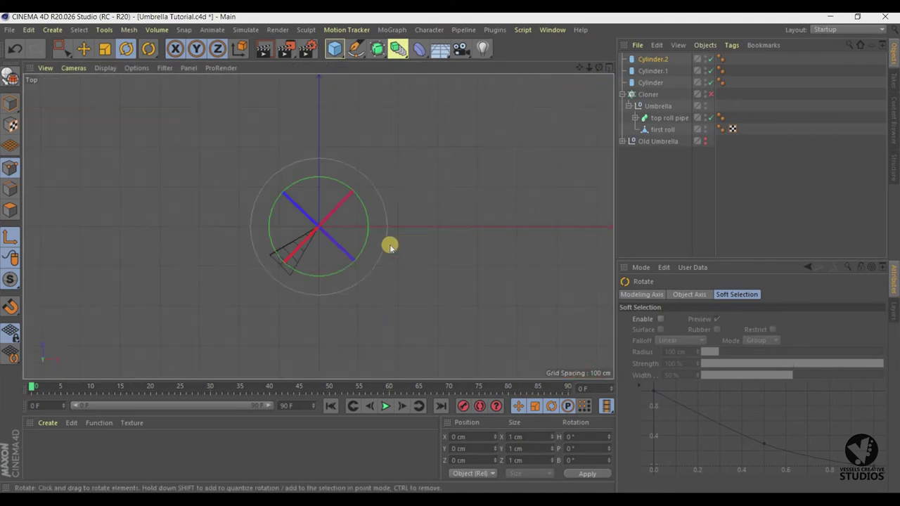
pyautogui.moveTo(362, 252); pyautogui.dragTo(350, 258)
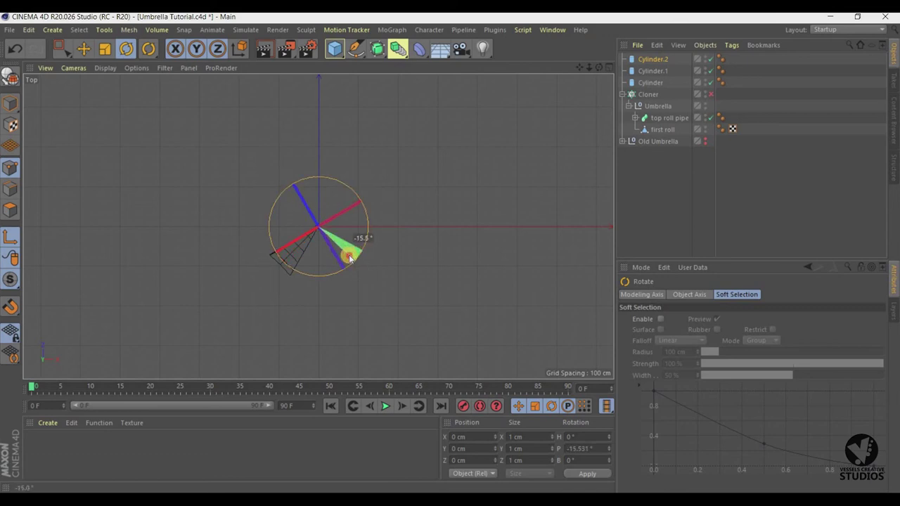
pyautogui.moveTo(354, 258); pyautogui.dragTo(356, 256)
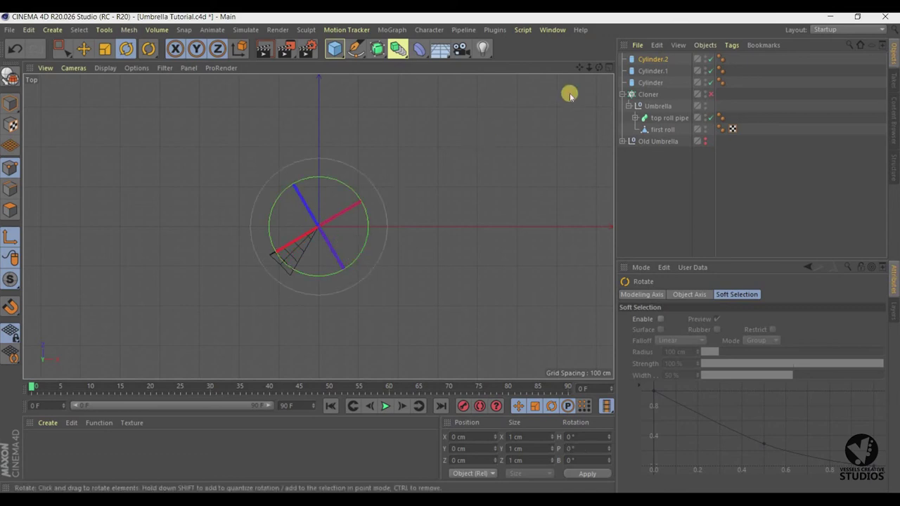
# Raise the small cylinder slightly along the pole in the Perspective view.
pyautogui.click(609, 68)
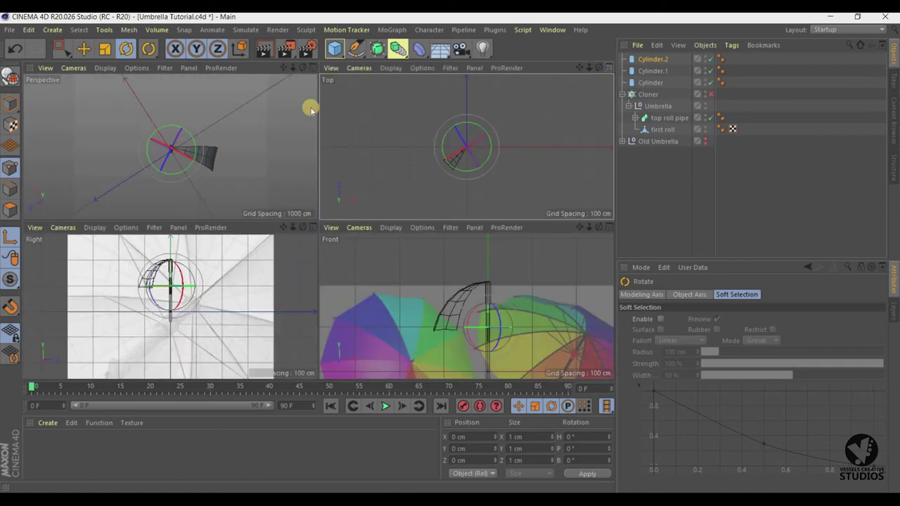
pyautogui.click(310, 69)
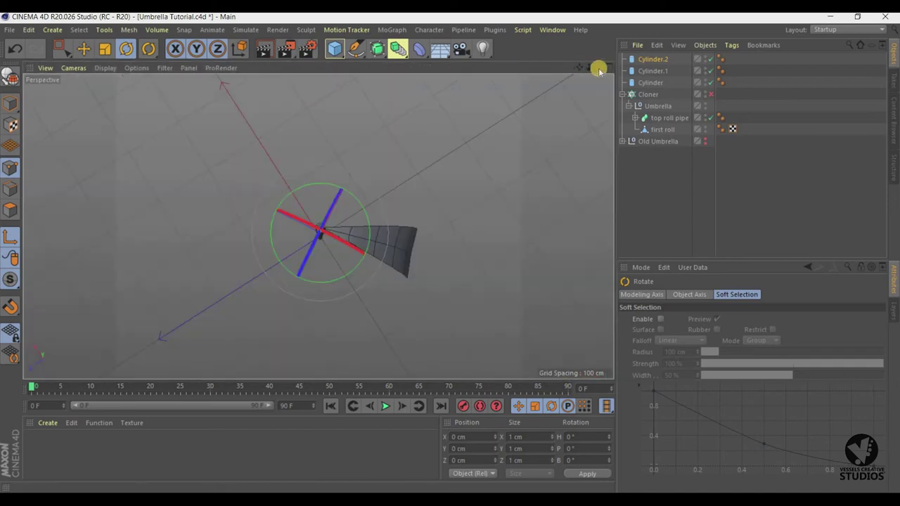
pyautogui.keyDown('alt'); pyautogui.moveTo(450, 251); pyautogui.dragTo(450, 252); pyautogui.keyUp('alt')
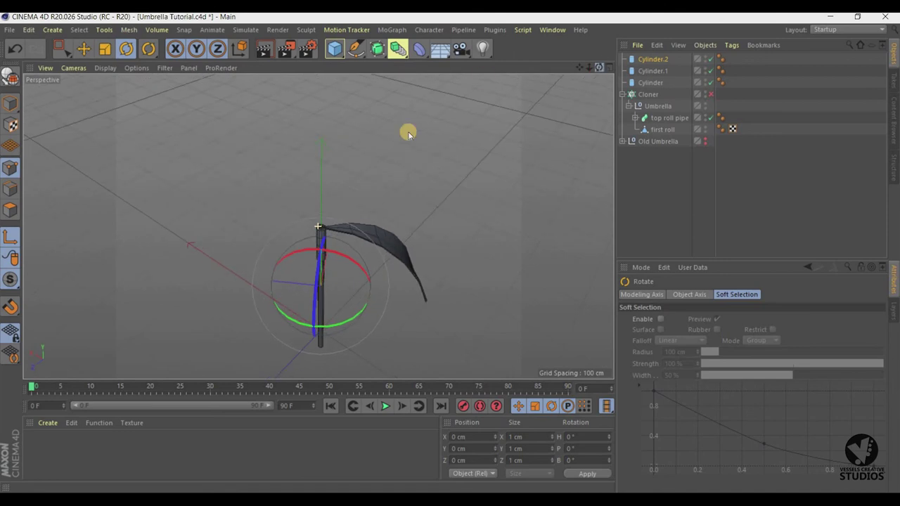
pyautogui.click(83, 48)
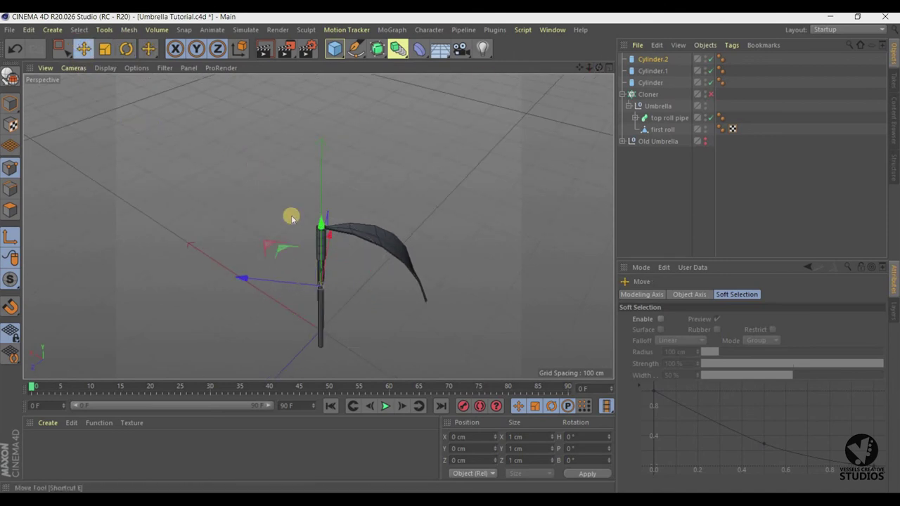
pyautogui.moveTo(321, 228); pyautogui.dragTo(322, 219)
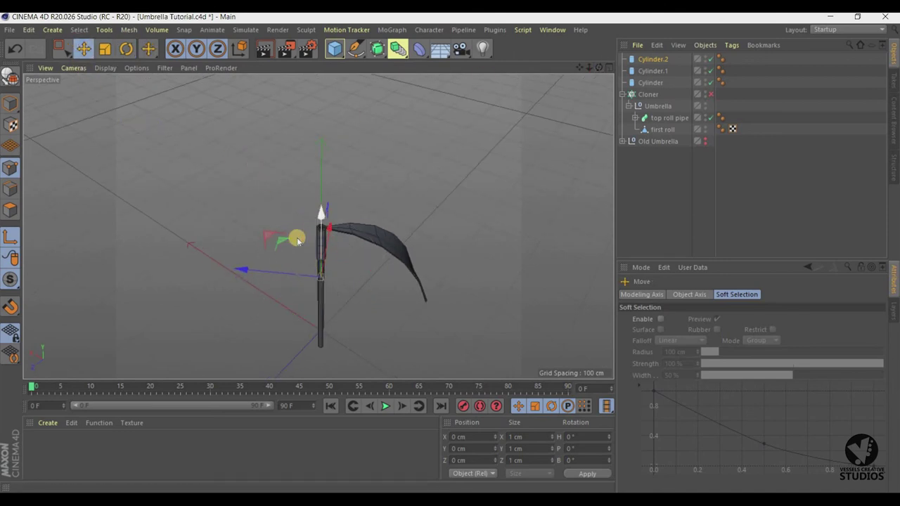
# Hide Cylinder and Cylinder.1, then slide Cylinder.2 up to the rib's top end.
pyautogui.click(126, 48)
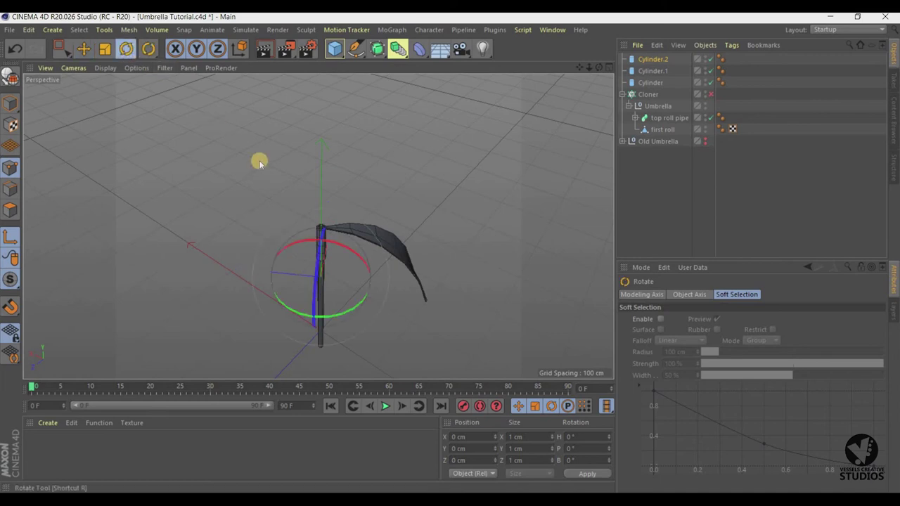
pyautogui.click(83, 51)
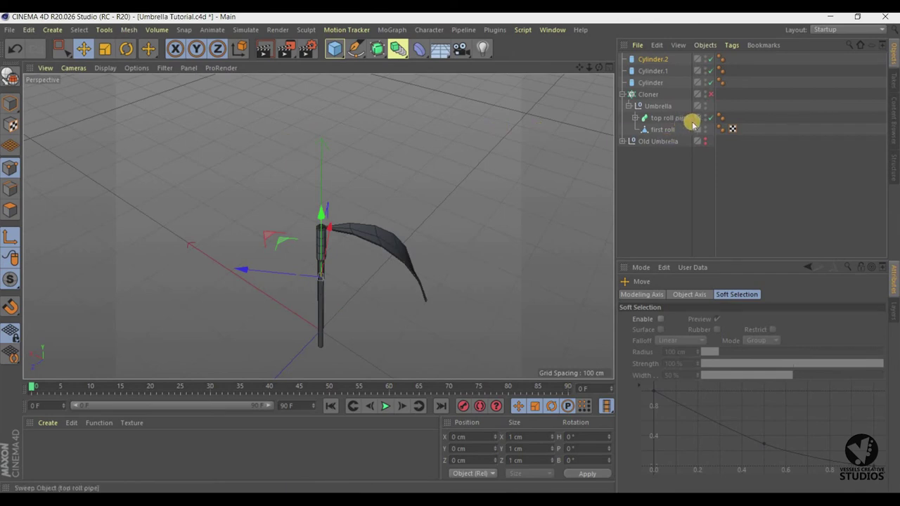
pyautogui.click(711, 71)
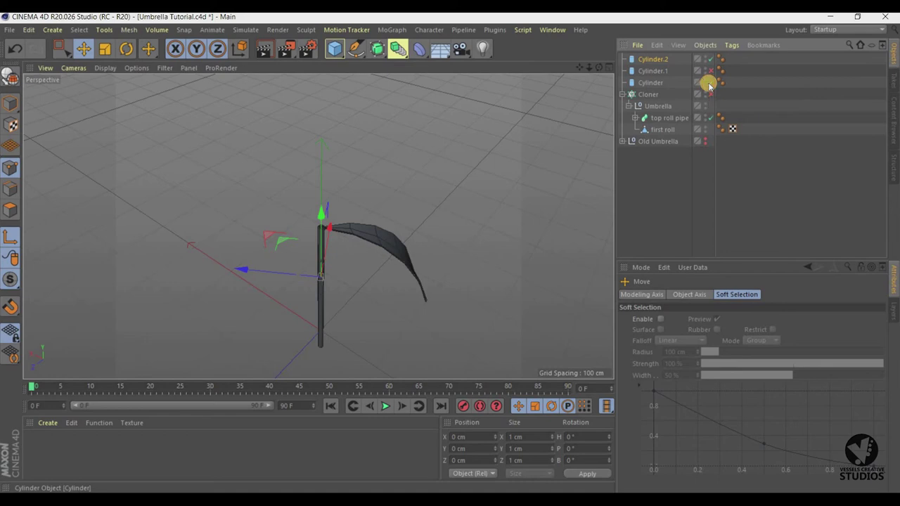
pyautogui.click(711, 83)
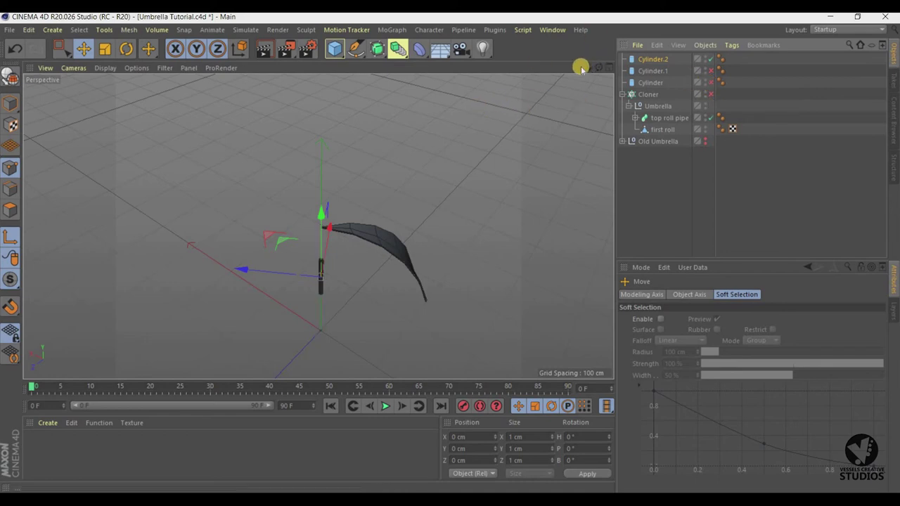
pyautogui.moveTo(579, 68); pyautogui.dragTo(580, 65)
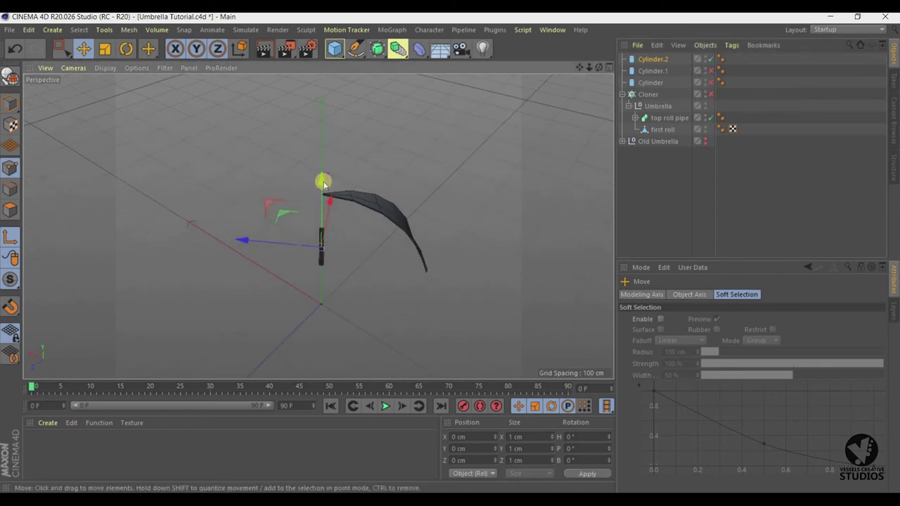
pyautogui.moveTo(322, 176)
pyautogui.mouseDown()
pyautogui.moveTo(322, 153)
pyautogui.moveTo(323, 173)
pyautogui.moveTo(301, 171)
pyautogui.mouseUp()
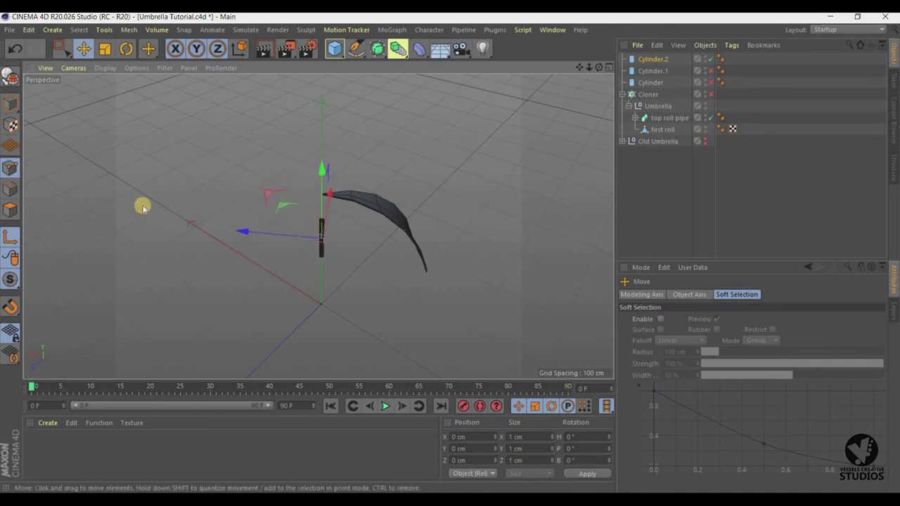
# Set Cylinder.2's radius to 1 cm.
pyautogui.click(653, 59)
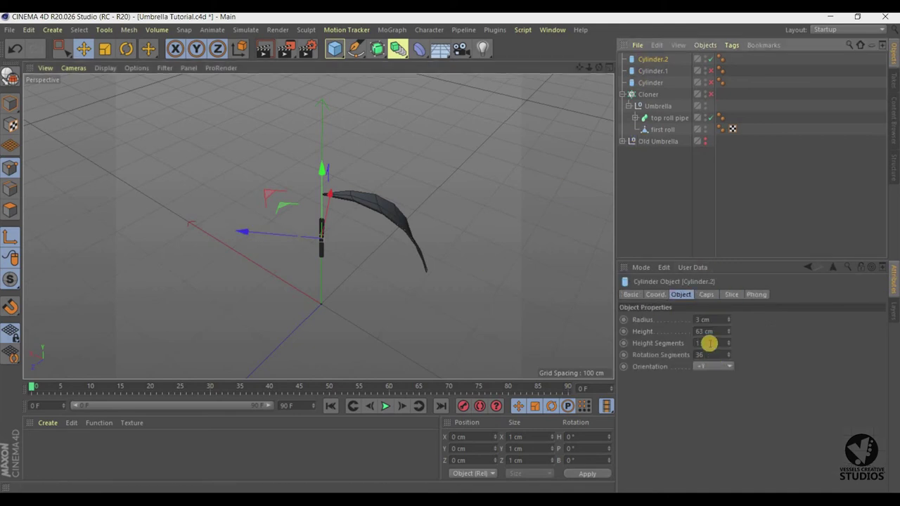
pyautogui.click(667, 321)
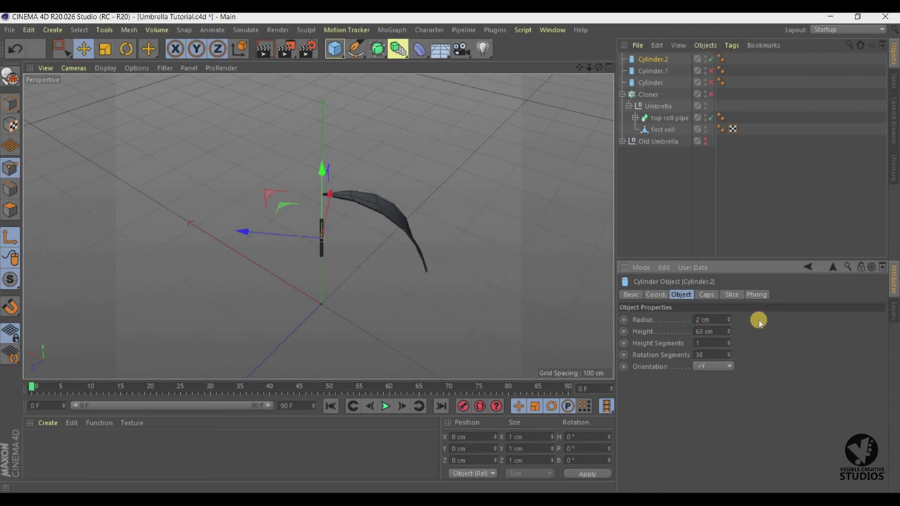
pyautogui.click(650, 325)
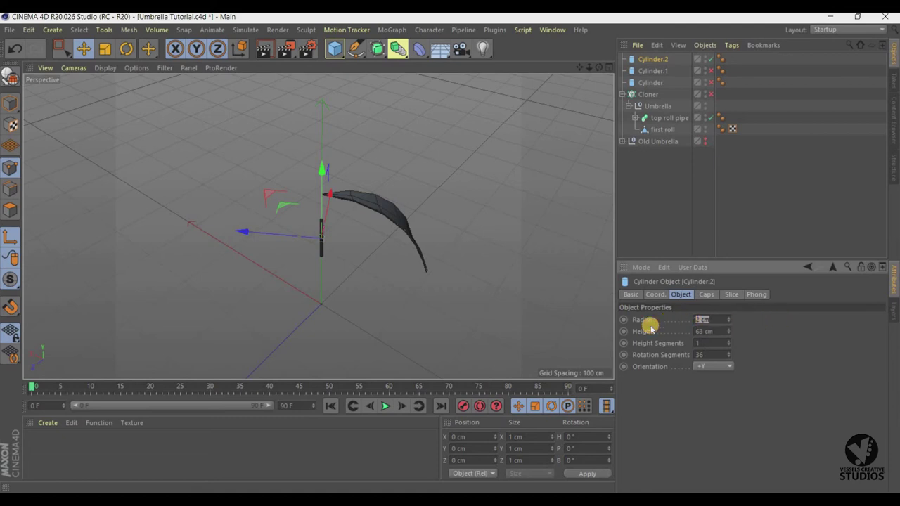
pyautogui.write('1')
pyautogui.press('Return')
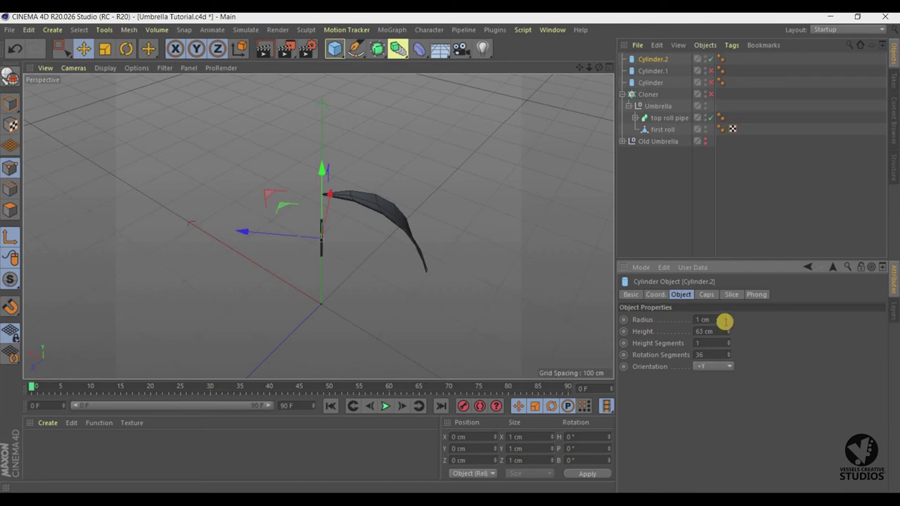
# Inspect the settings of Cylinder, the roll piece, top roll pipe and its Circle profile.
pyautogui.click(652, 83)
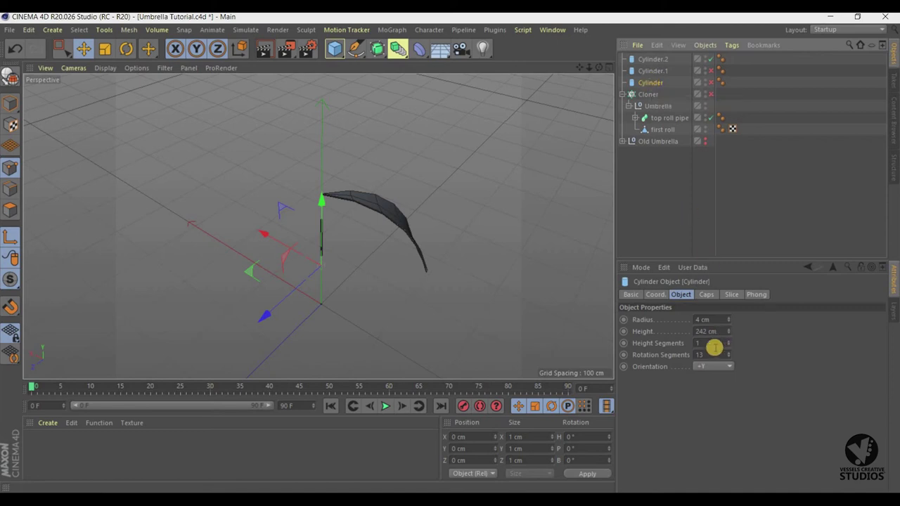
pyautogui.click(666, 130)
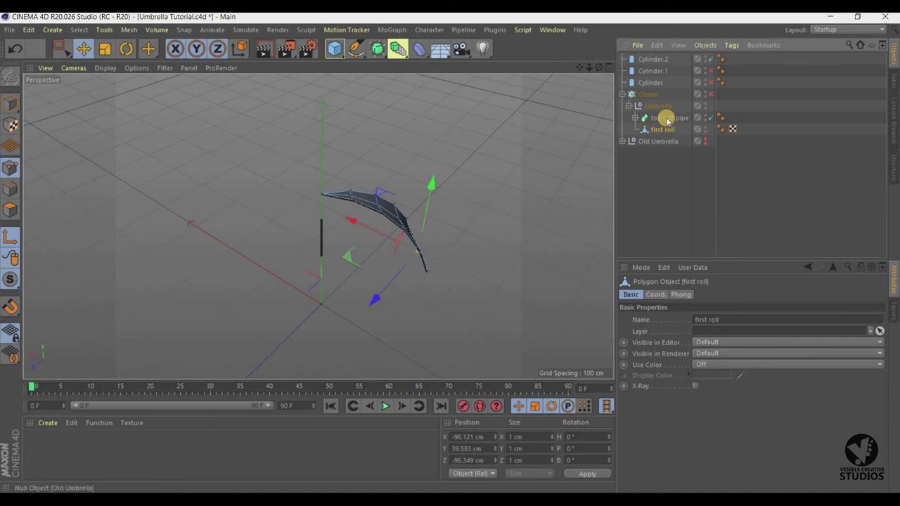
pyautogui.click(664, 119)
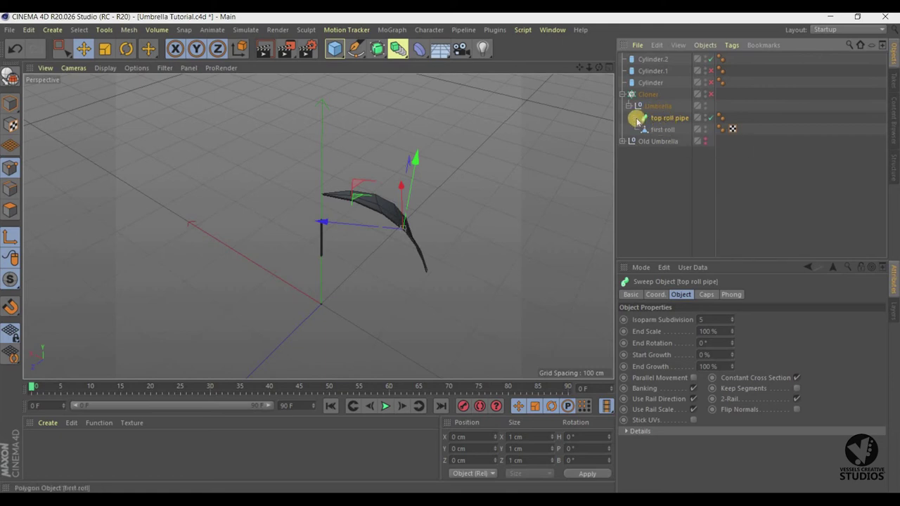
pyautogui.click(636, 119)
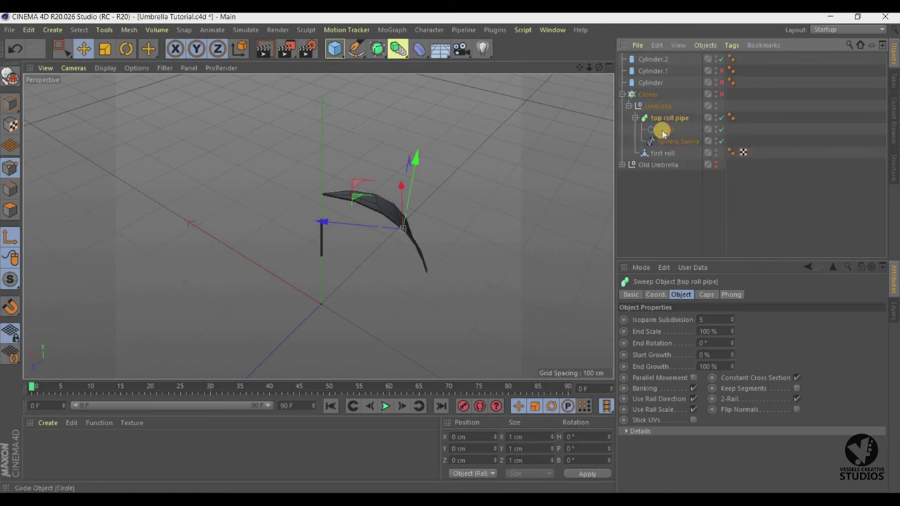
pyautogui.click(663, 131)
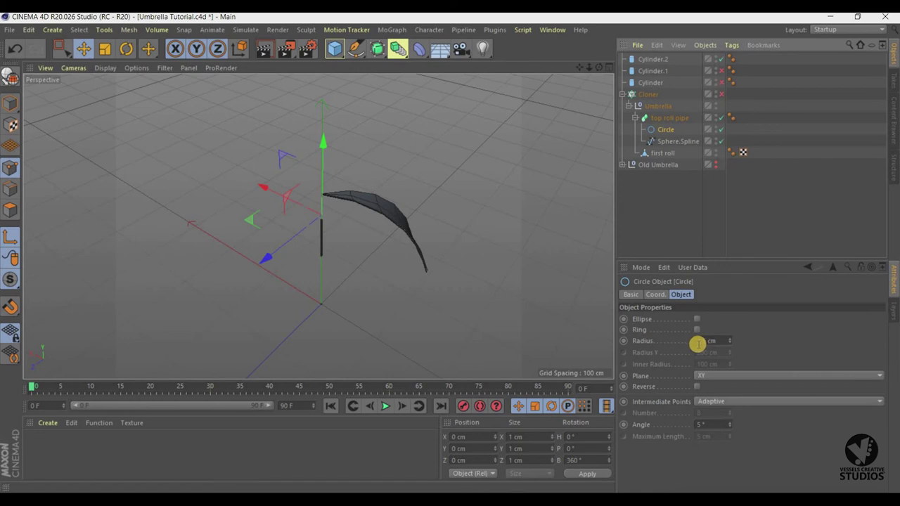
# Reduce Cylinder.2's radius further to 0.5 cm.
pyautogui.click(653, 60)
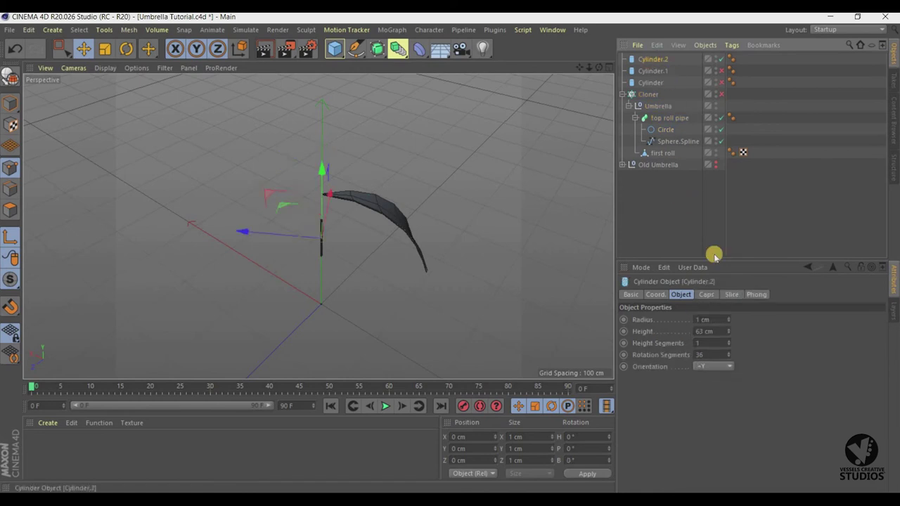
pyautogui.click(659, 323)
pyautogui.write('0.5')
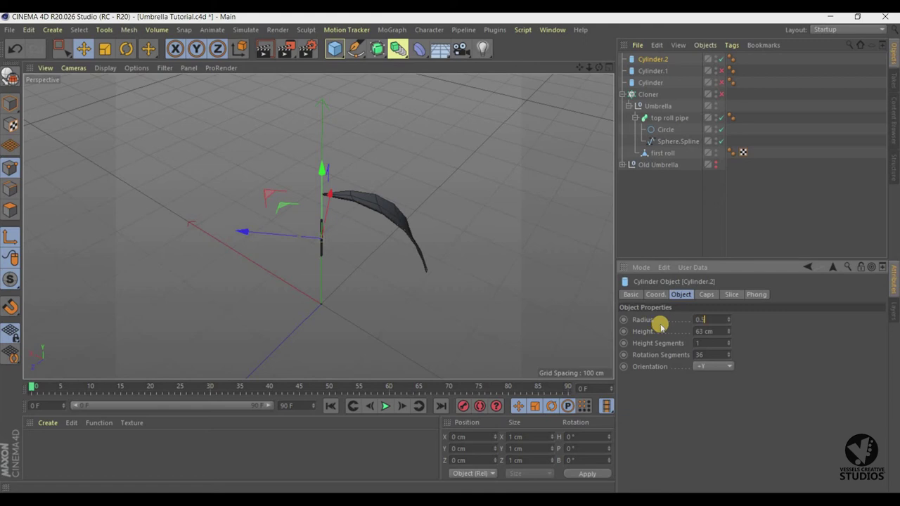
pyautogui.click(756, 335)
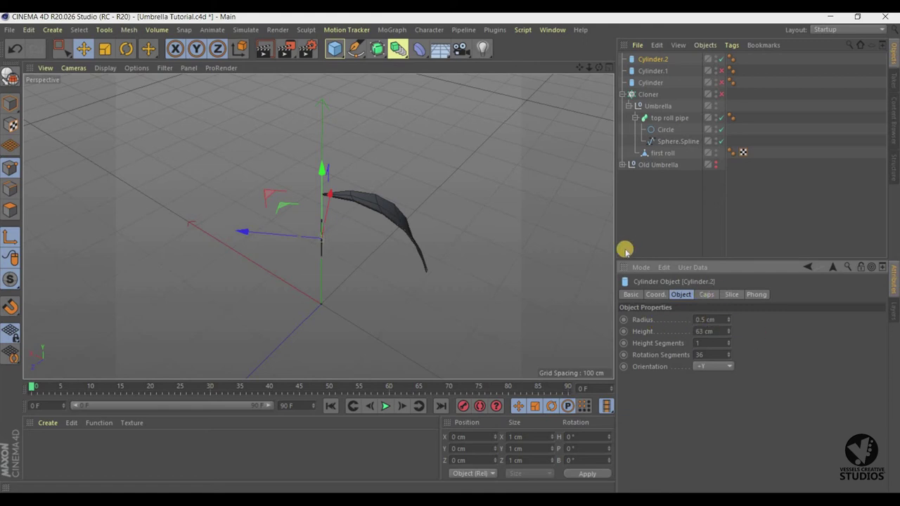
pyautogui.keyDown('alt'); pyautogui.moveTo(450, 251); pyautogui.dragTo(589, 70); pyautogui.keyUp('alt')
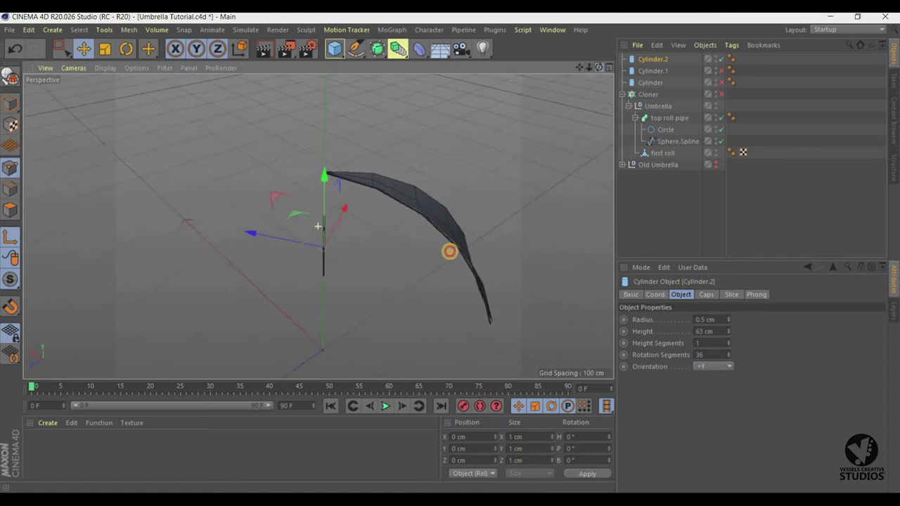
pyautogui.keyDown('alt'); pyautogui.moveTo(449, 251); pyautogui.dragTo(598, 72); pyautogui.keyUp('alt')
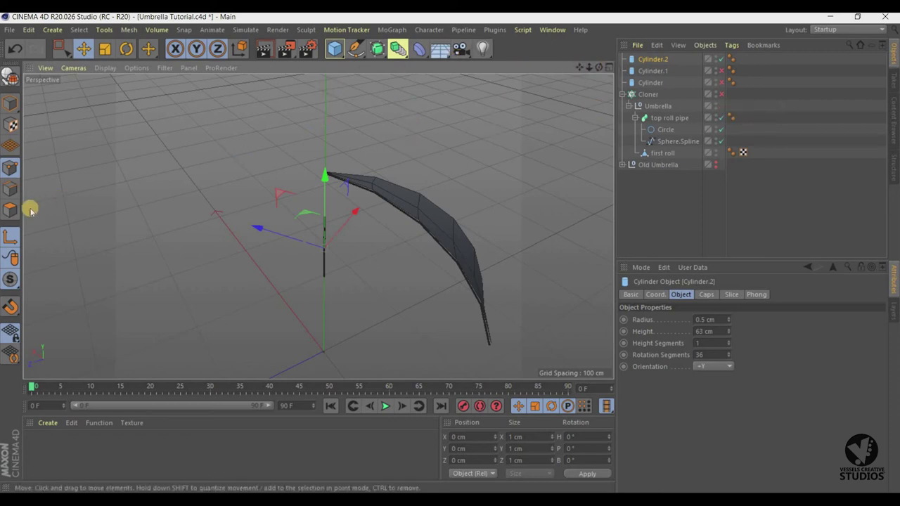
pyautogui.click(126, 54)
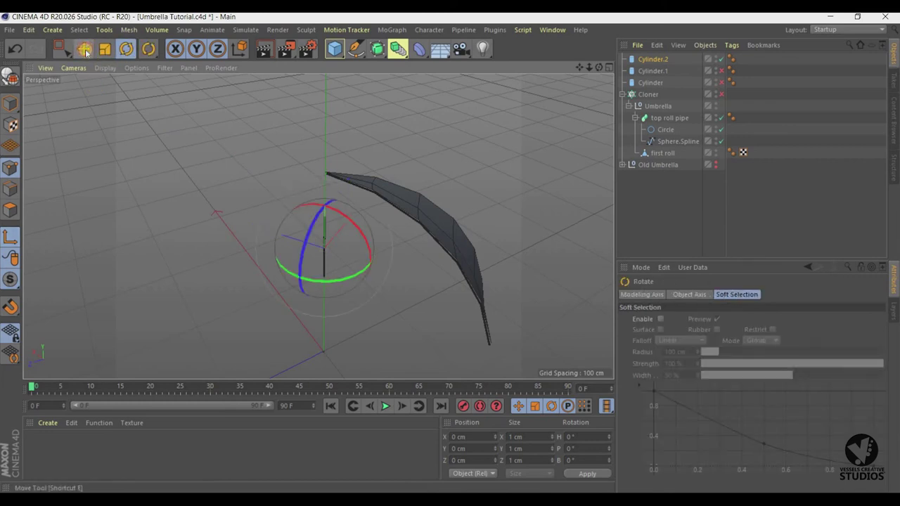
pyautogui.click(85, 53)
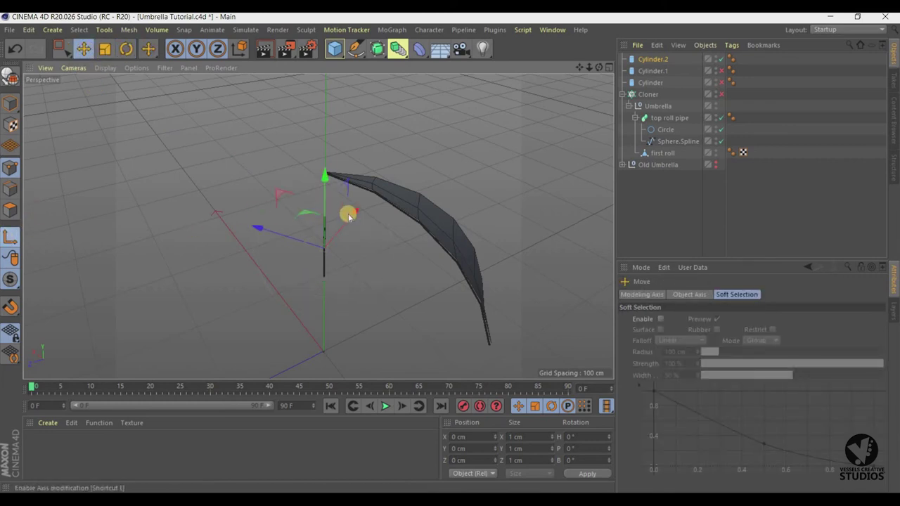
pyautogui.moveTo(324, 185); pyautogui.dragTo(324, 174)
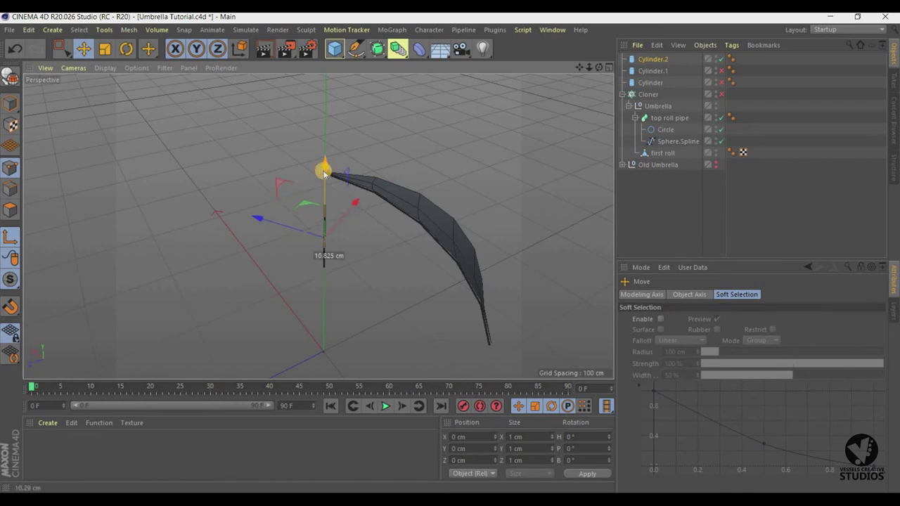
pyautogui.click(23, 47)
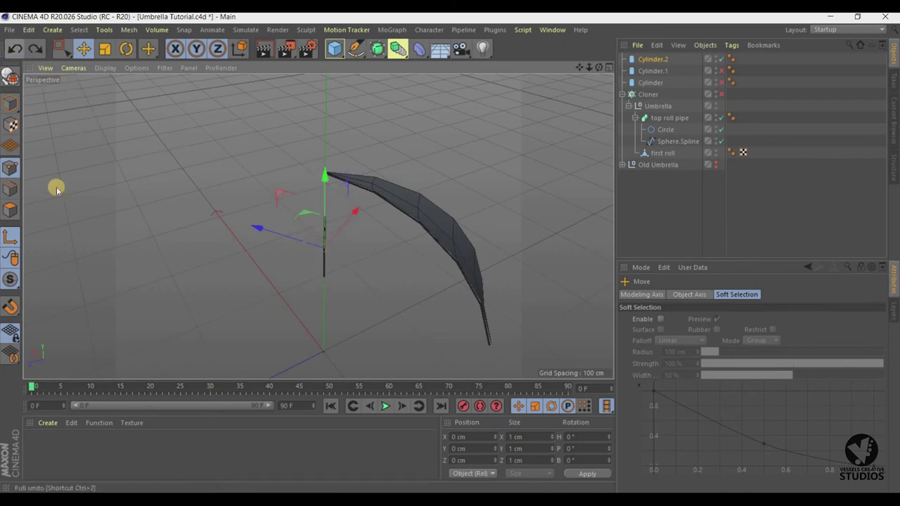
pyautogui.click(13, 238)
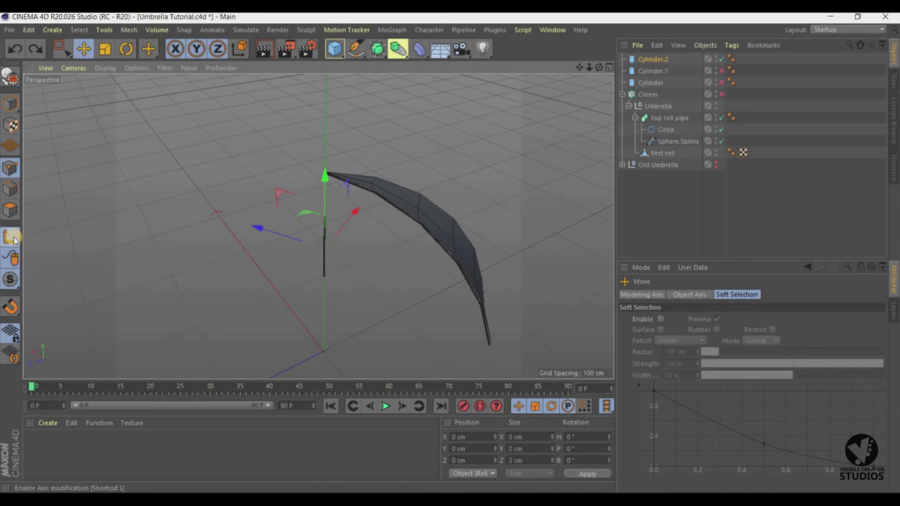
pyautogui.moveTo(326, 181); pyautogui.dragTo(331, 179)
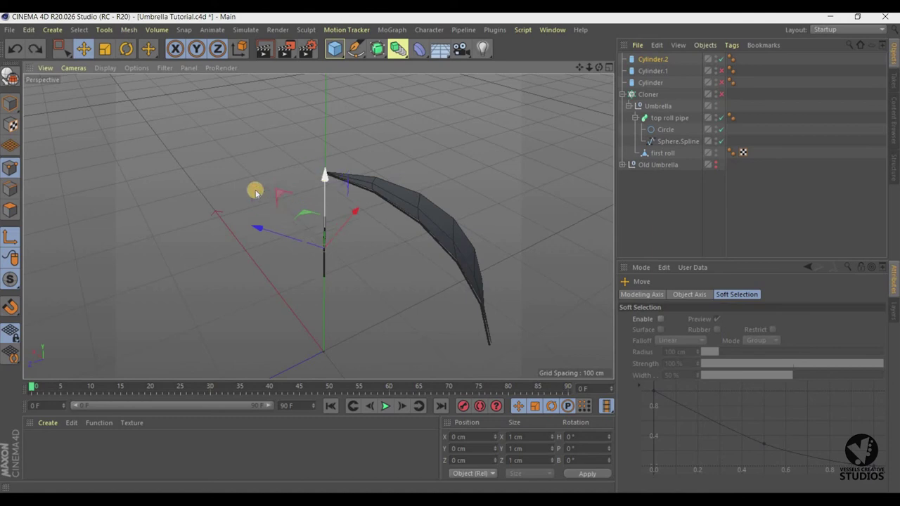
pyautogui.click(13, 239)
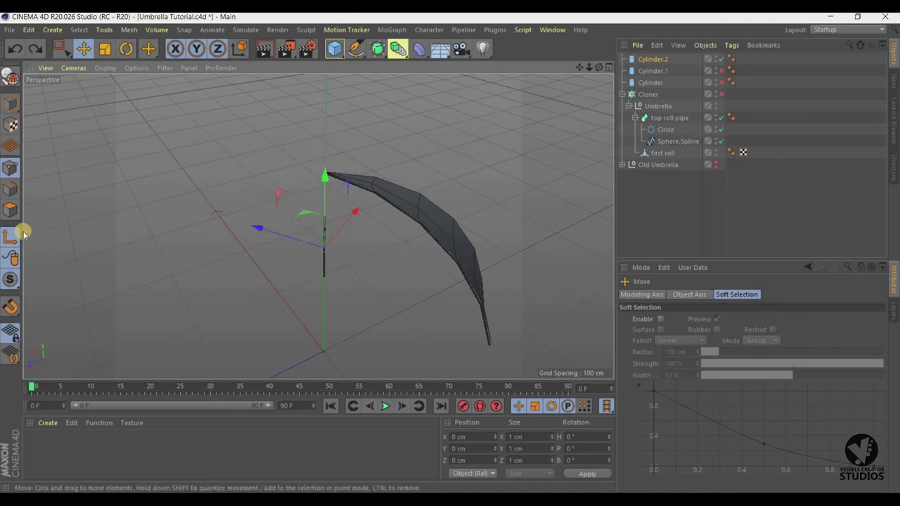
pyautogui.click(15, 171)
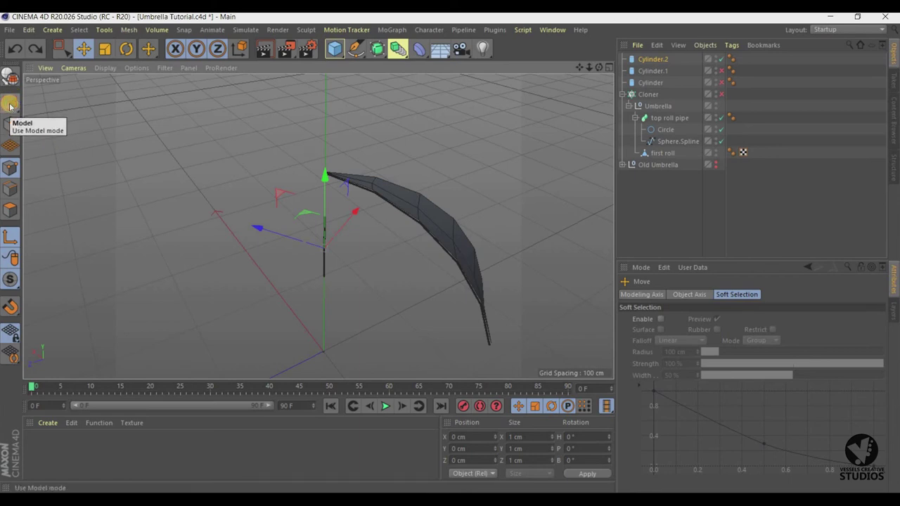
pyautogui.click(12, 107)
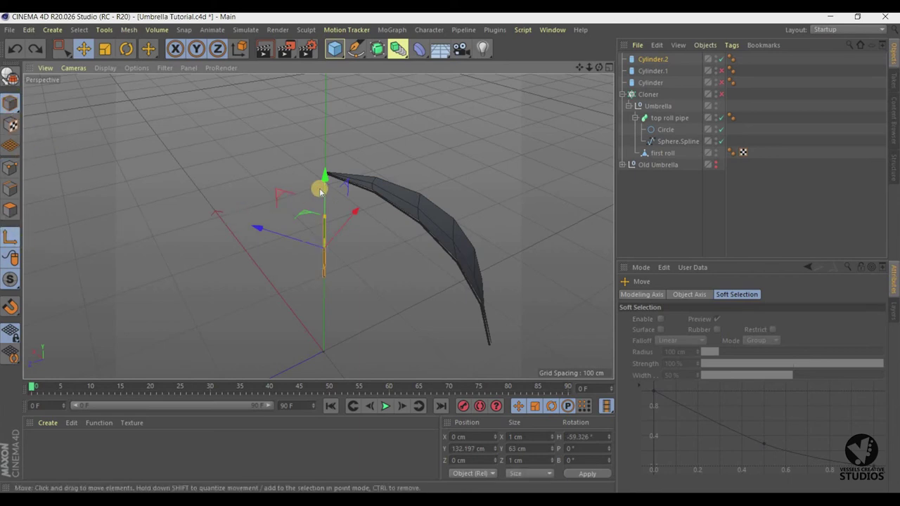
pyautogui.moveTo(326, 184); pyautogui.dragTo(327, 159)
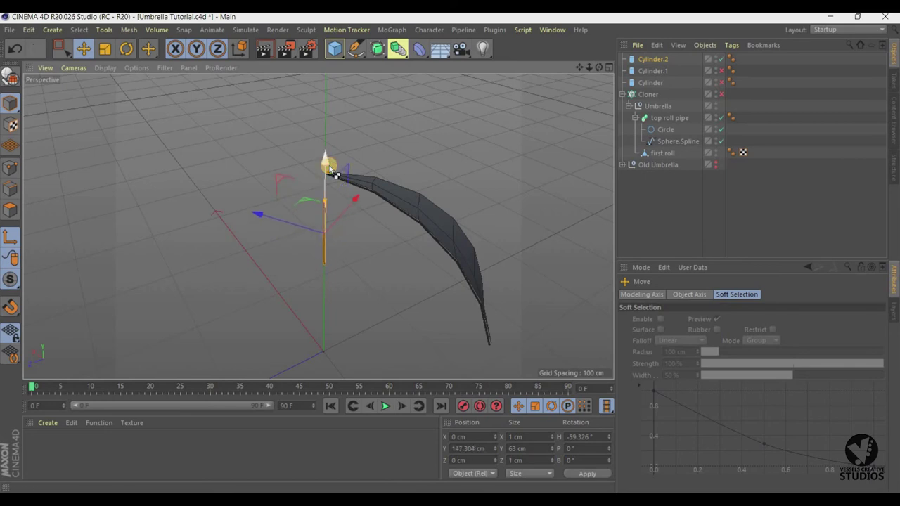
pyautogui.click(19, 53)
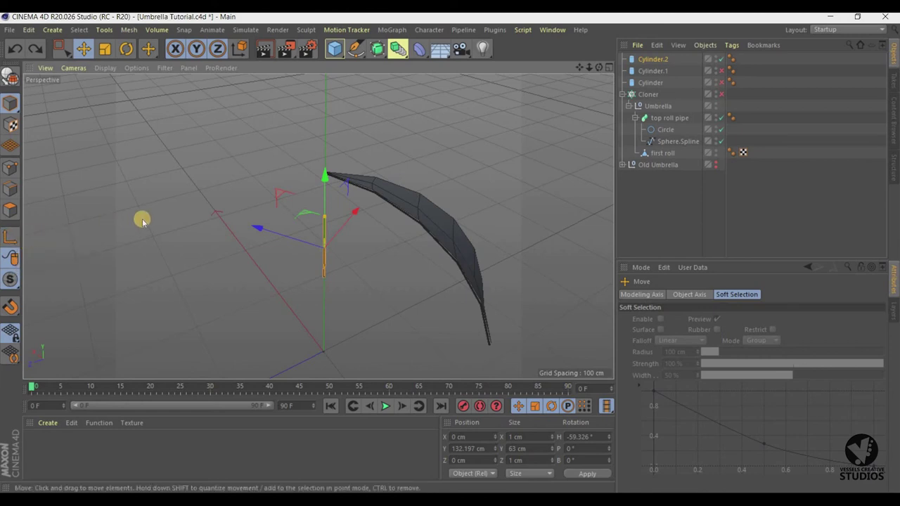
pyautogui.click(11, 241)
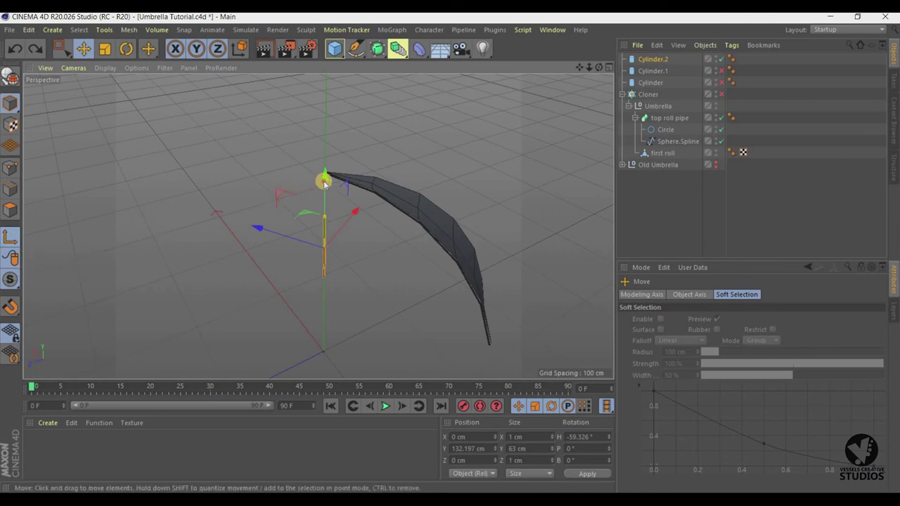
pyautogui.moveTo(325, 182); pyautogui.dragTo(323, 170)
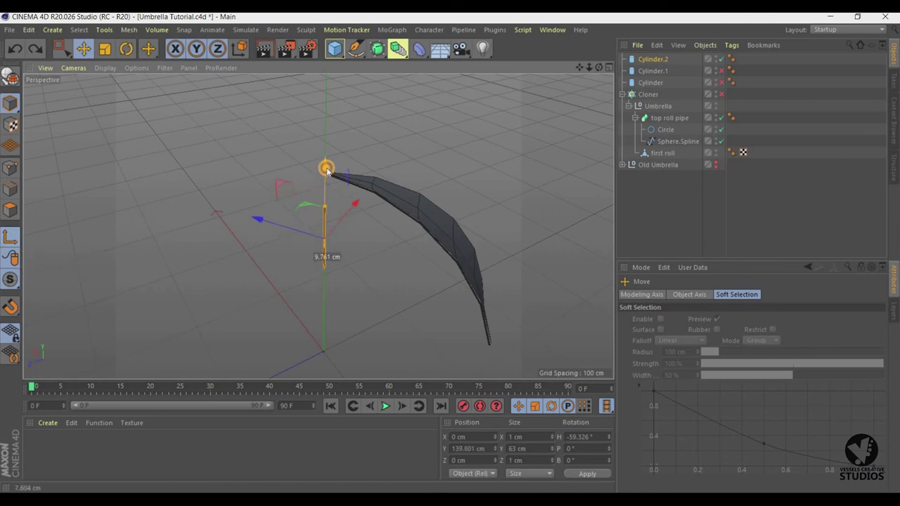
pyautogui.click(15, 47)
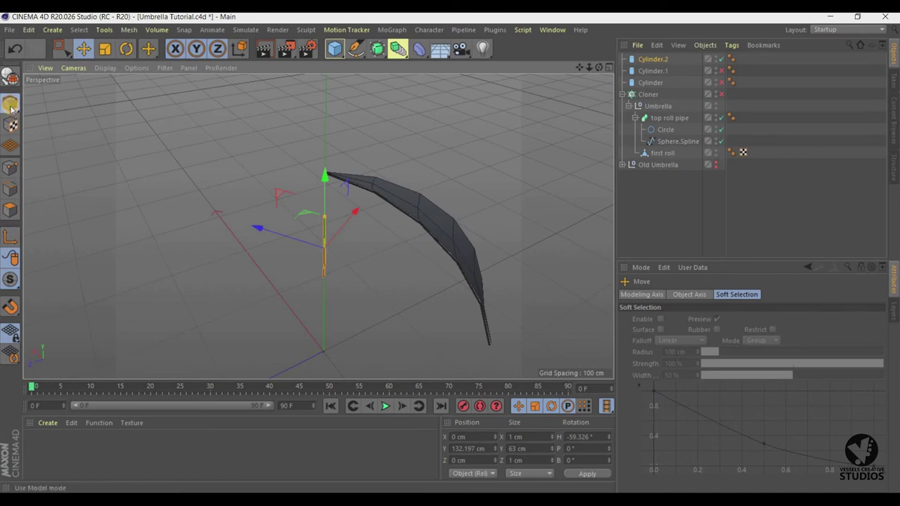
pyautogui.click(11, 207)
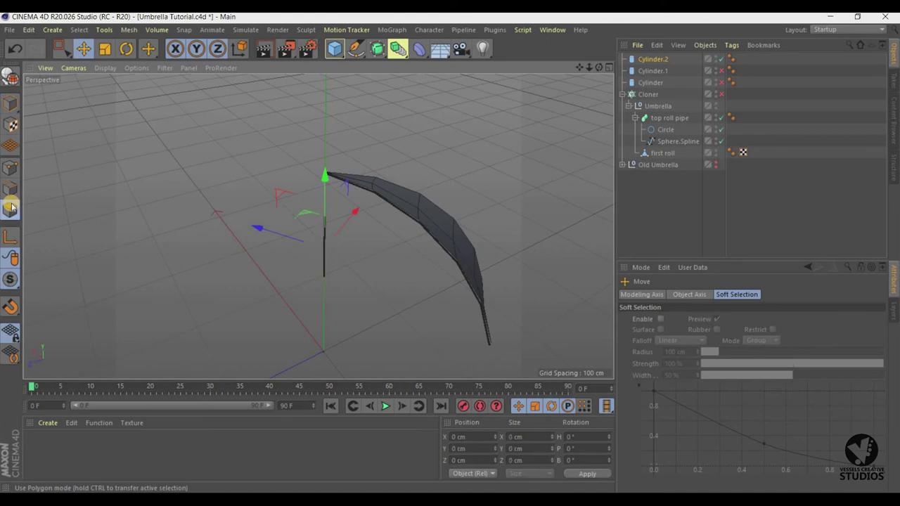
pyautogui.click(10, 237)
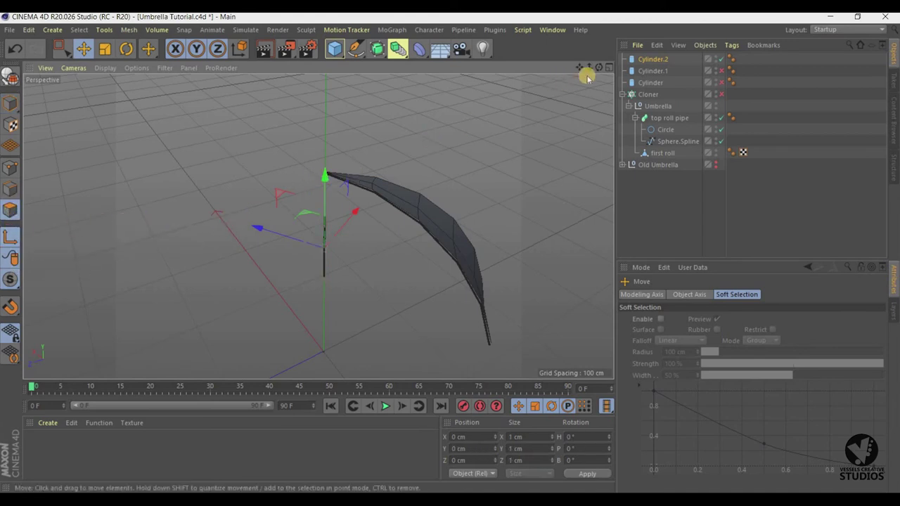
pyautogui.click(609, 67)
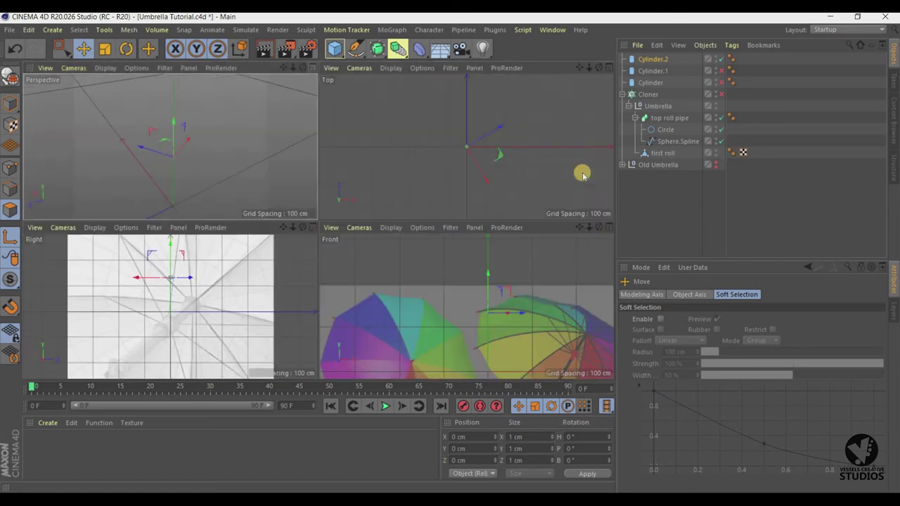
pyautogui.click(609, 227)
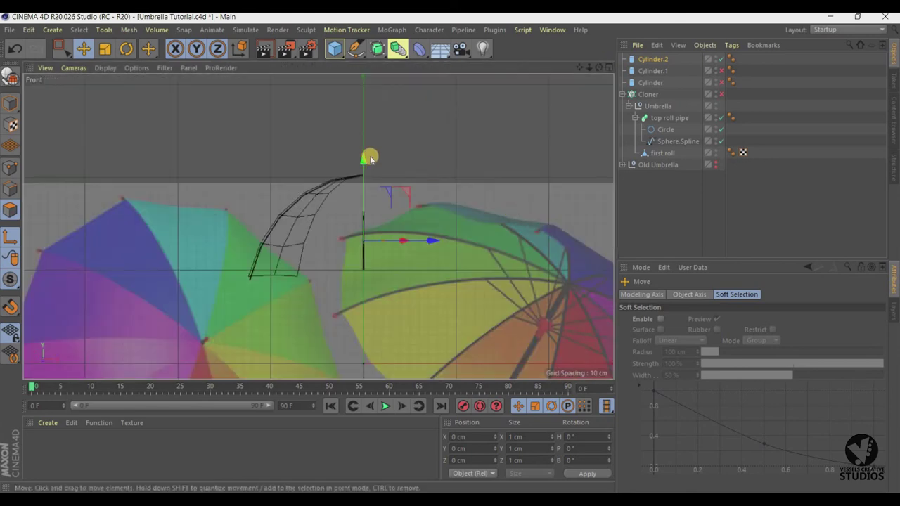
pyautogui.moveTo(364, 157); pyautogui.dragTo(365, 156)
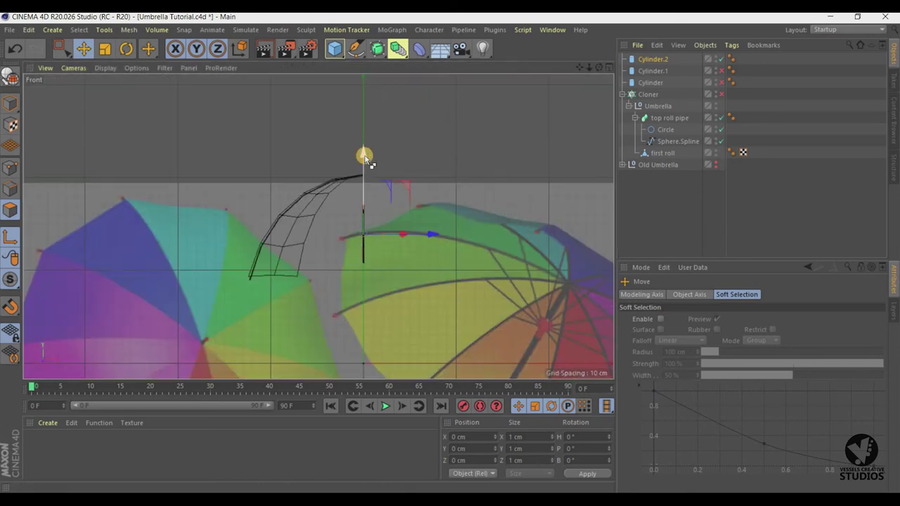
pyautogui.hotkey('ctrl', 'z')
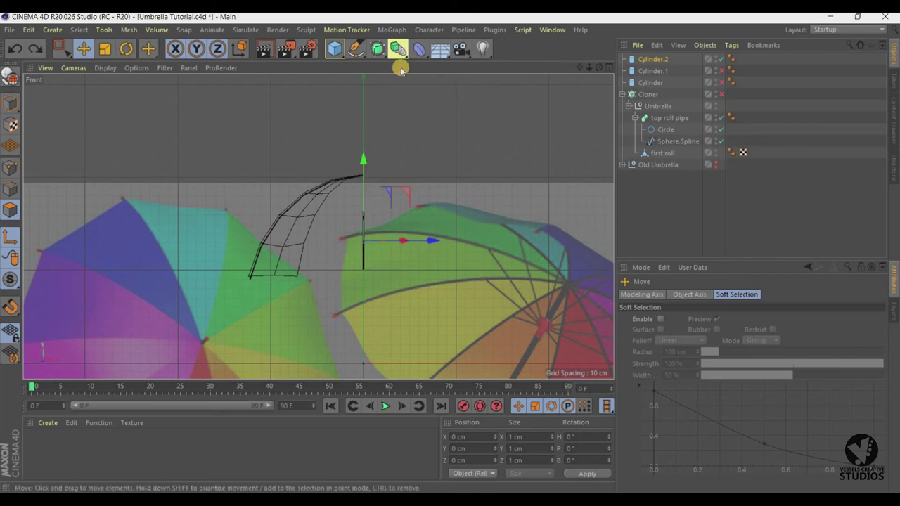
pyautogui.click(343, 60)
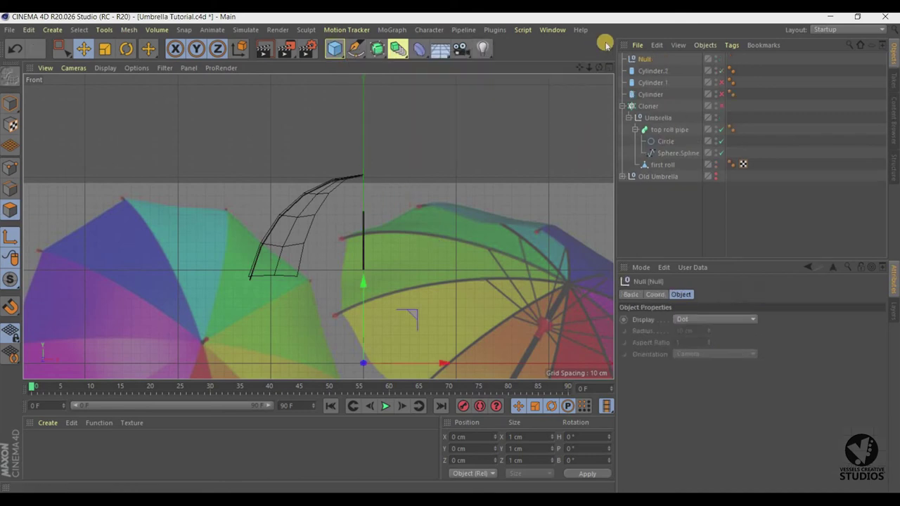
pyautogui.click(374, 64)
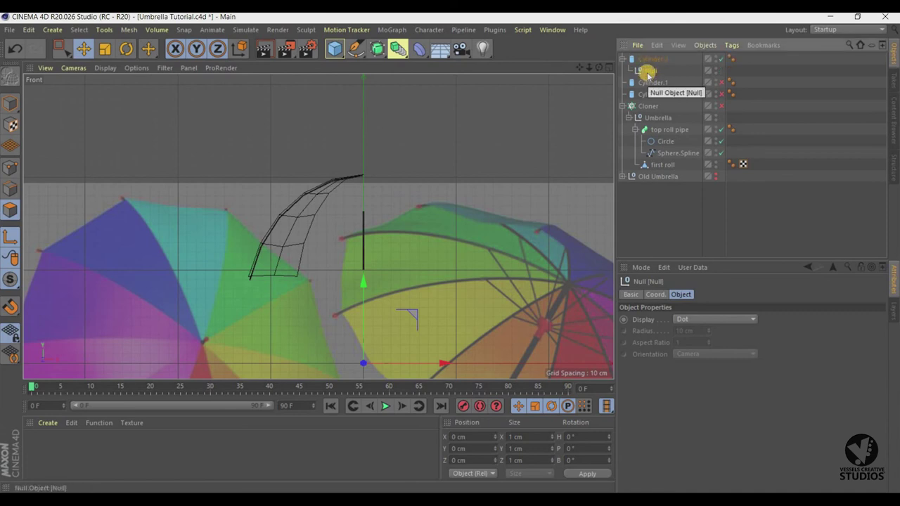
pyautogui.moveTo(364, 288); pyautogui.dragTo(374, 142)
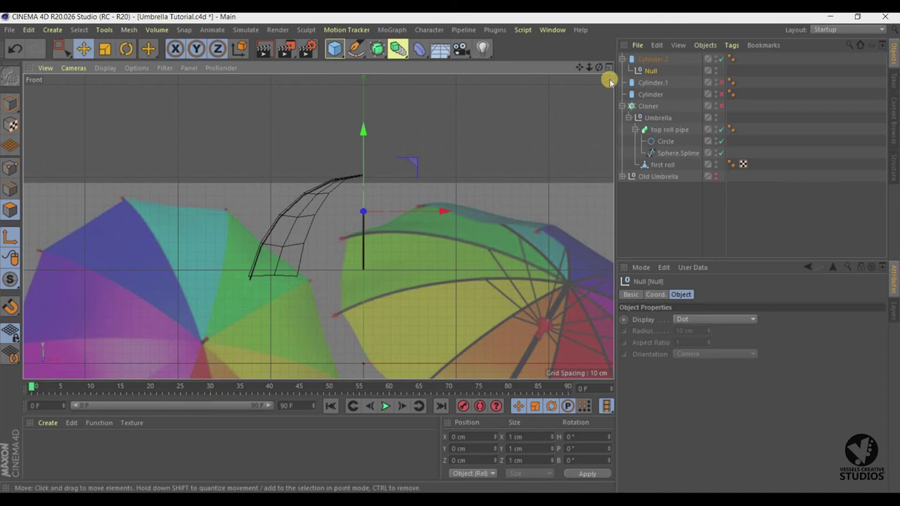
pyautogui.click(642, 59)
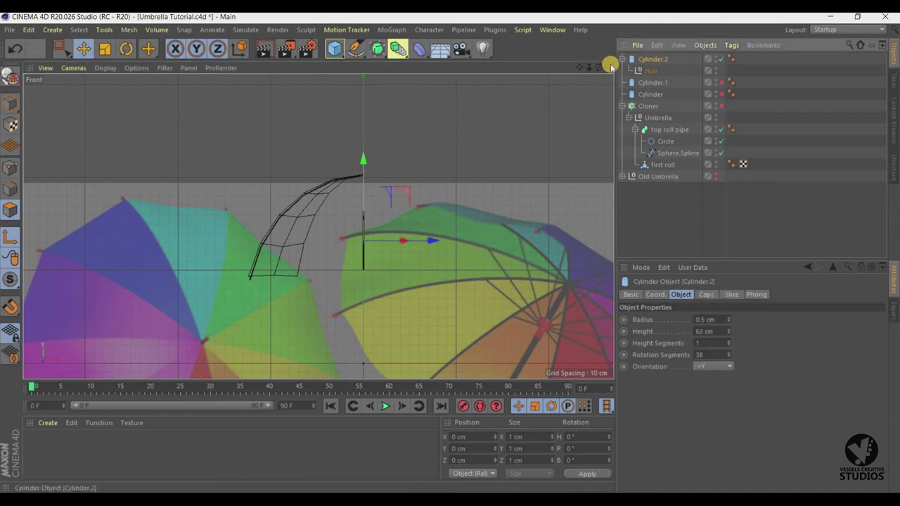
pyautogui.click(610, 66)
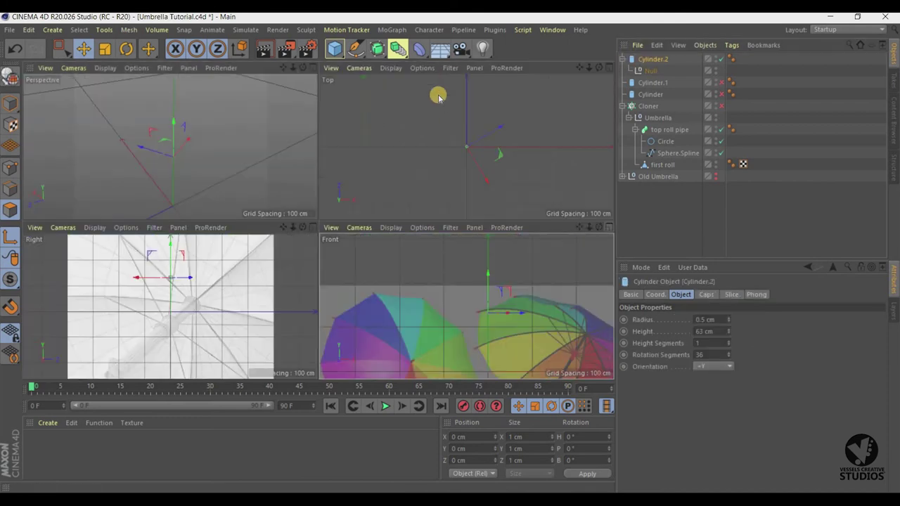
pyautogui.click(313, 67)
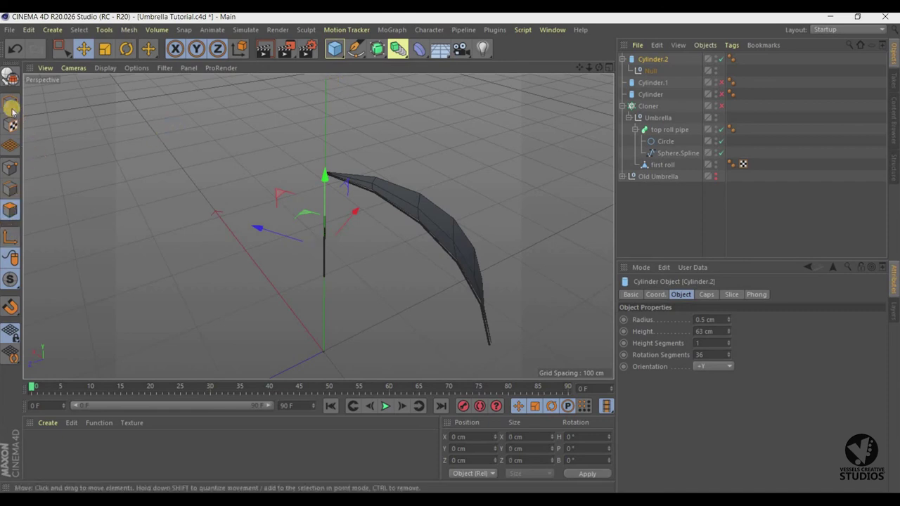
pyautogui.click(11, 106)
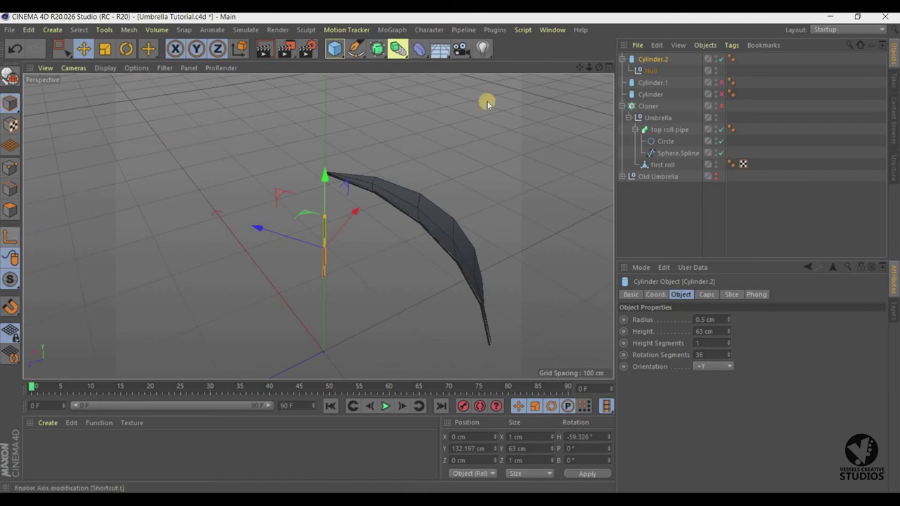
pyautogui.click(645, 71)
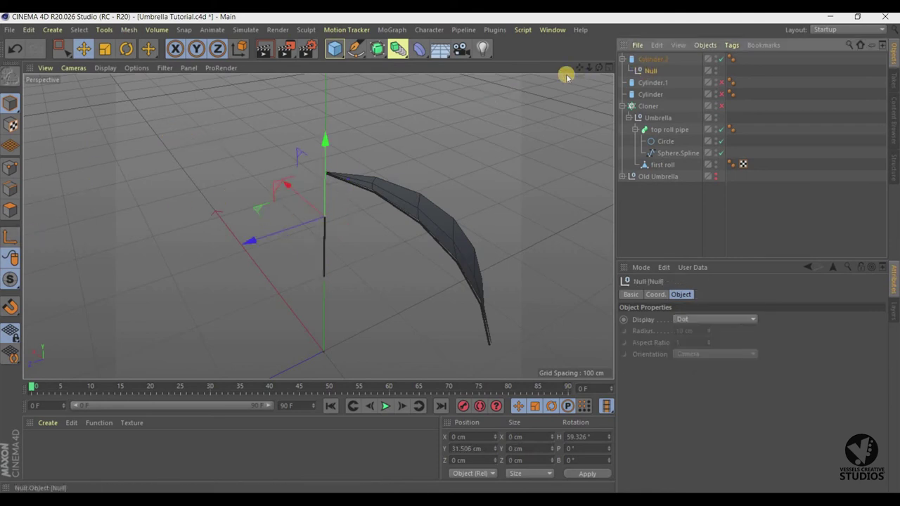
pyautogui.click(127, 49)
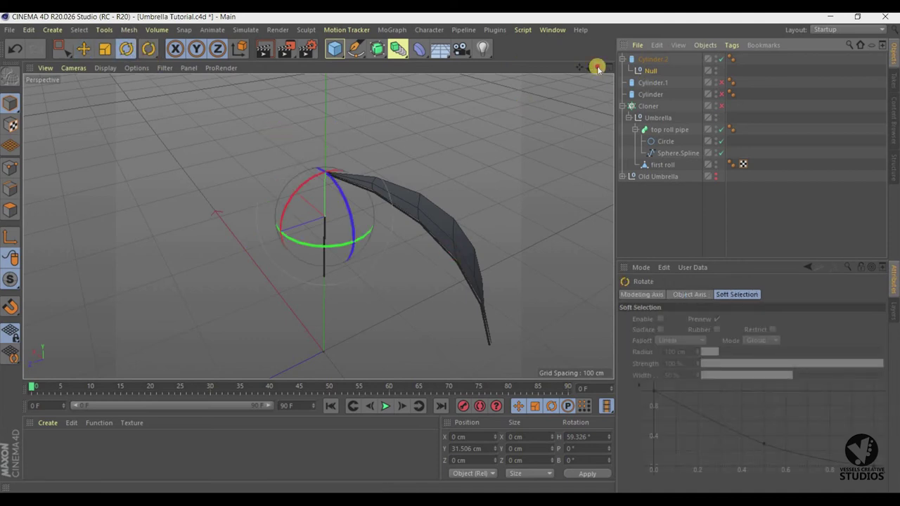
pyautogui.moveTo(596, 68); pyautogui.dragTo(309, 141)
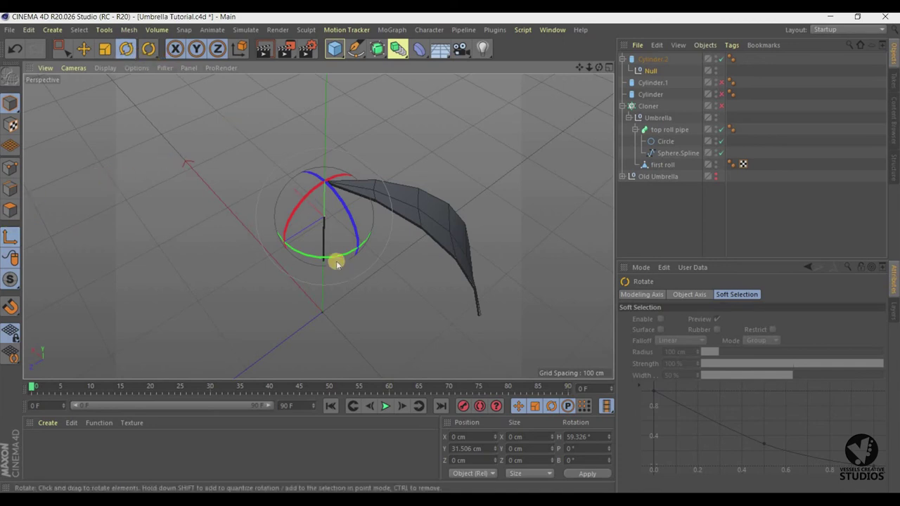
pyautogui.moveTo(330, 258)
pyautogui.mouseDown()
pyautogui.moveTo(299, 260)
pyautogui.moveTo(294, 232)
pyautogui.mouseUp()
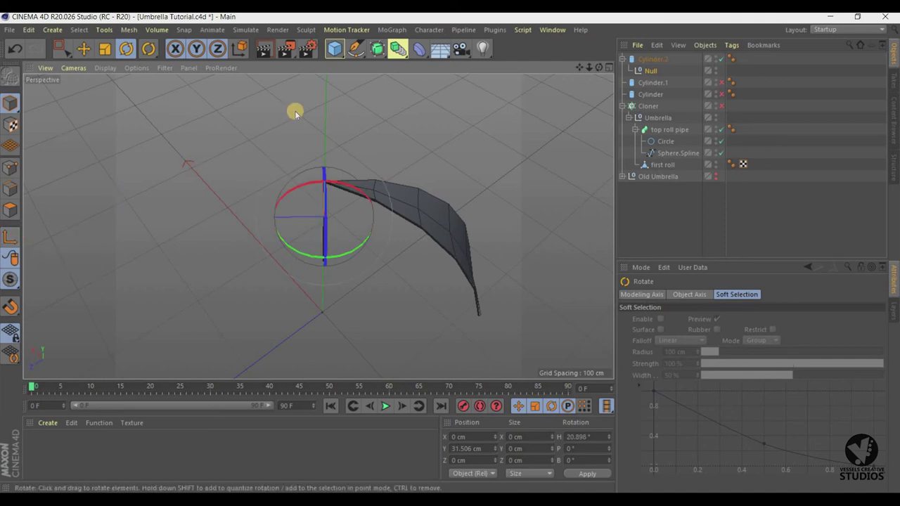
pyautogui.click(652, 59)
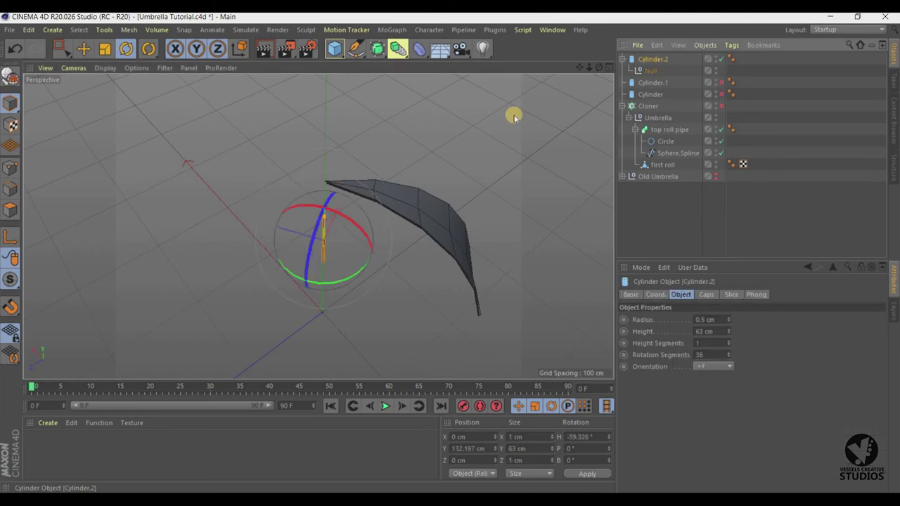
pyautogui.click(647, 71)
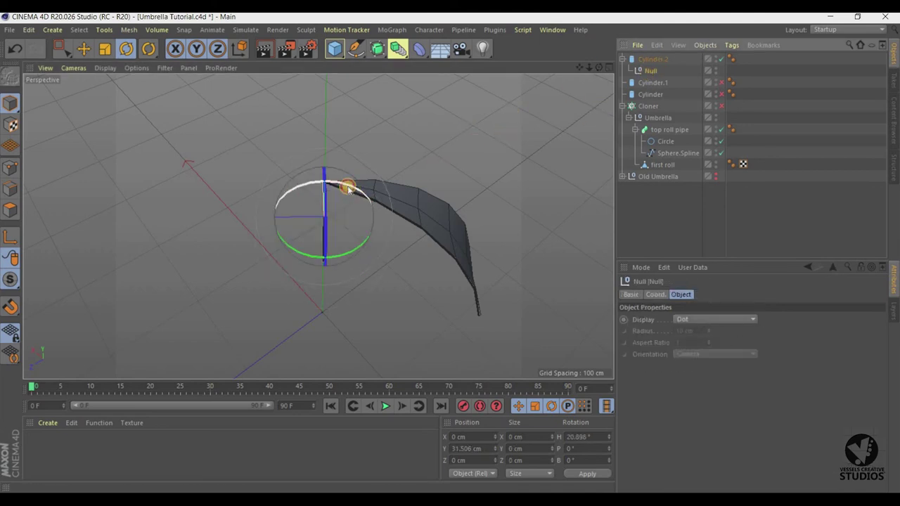
pyautogui.moveTo(349, 189); pyautogui.dragTo(343, 193)
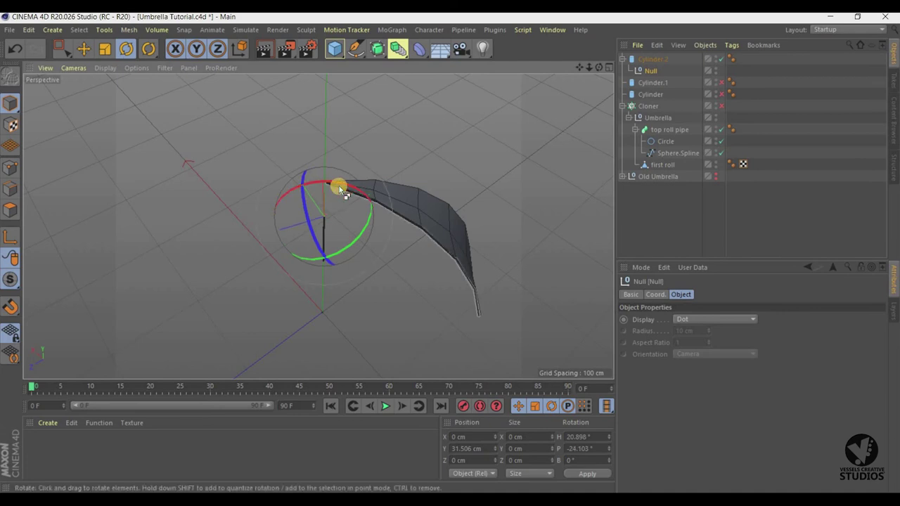
pyautogui.hotkey('ctrl', 'z')
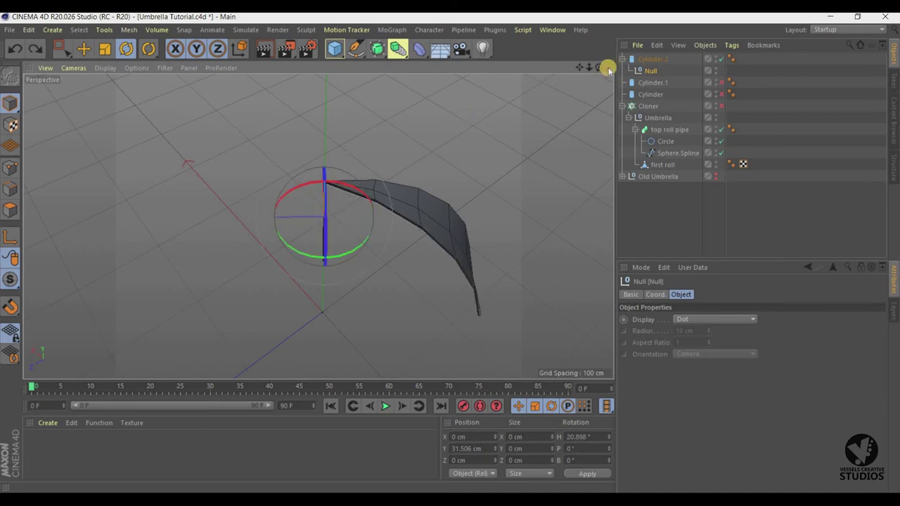
pyautogui.click(607, 67)
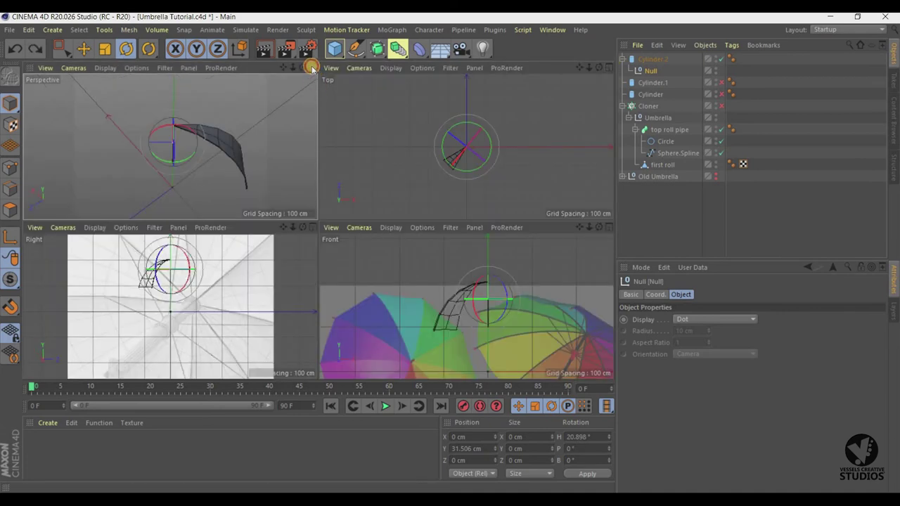
pyautogui.click(312, 67)
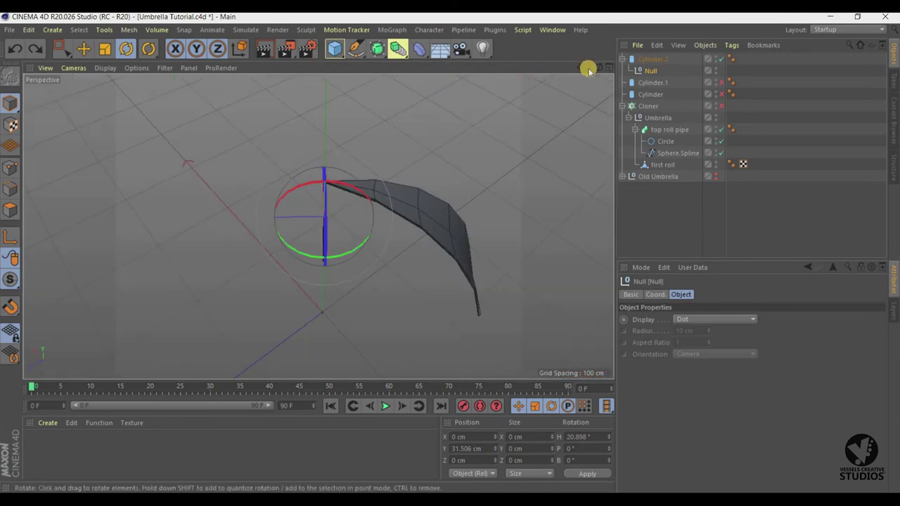
pyautogui.moveTo(588, 69); pyautogui.dragTo(597, 71)
pyautogui.moveTo(449, 251); pyautogui.dragTo(598, 71)
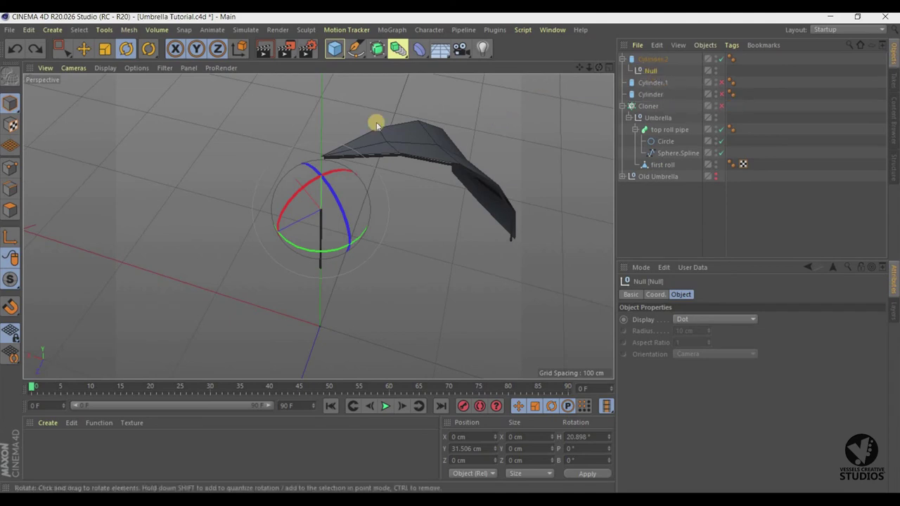
# Bake the Null under Cylinder.2 with Current State to Object.
pyautogui.click(10, 210)
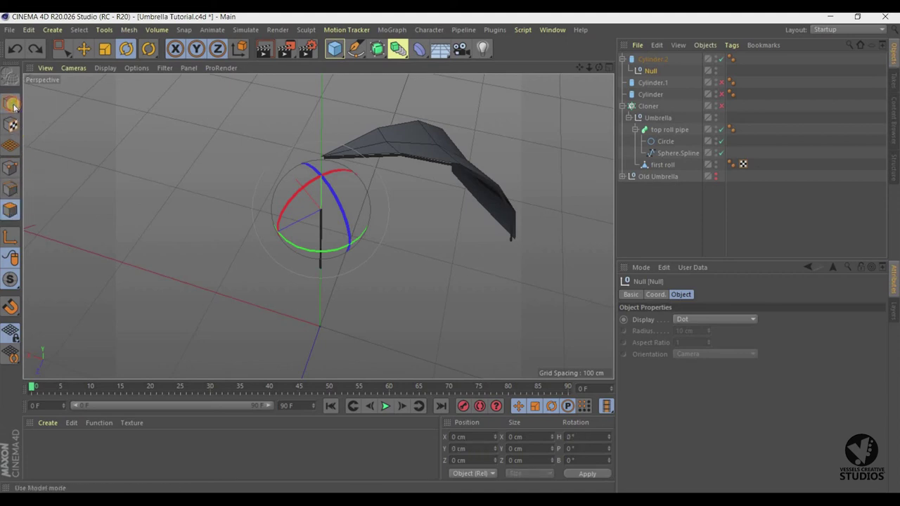
pyautogui.click(13, 105)
pyautogui.moveTo(302, 181); pyautogui.dragTo(307, 184)
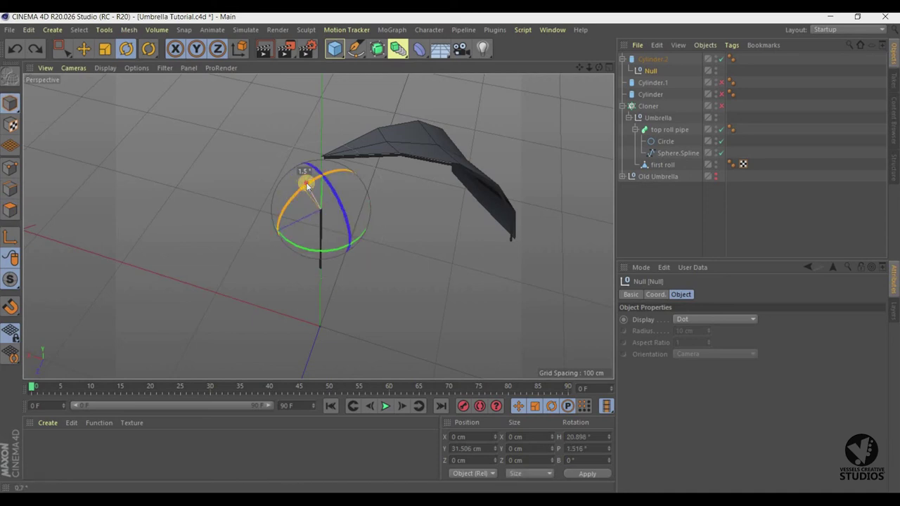
pyautogui.click(644, 61)
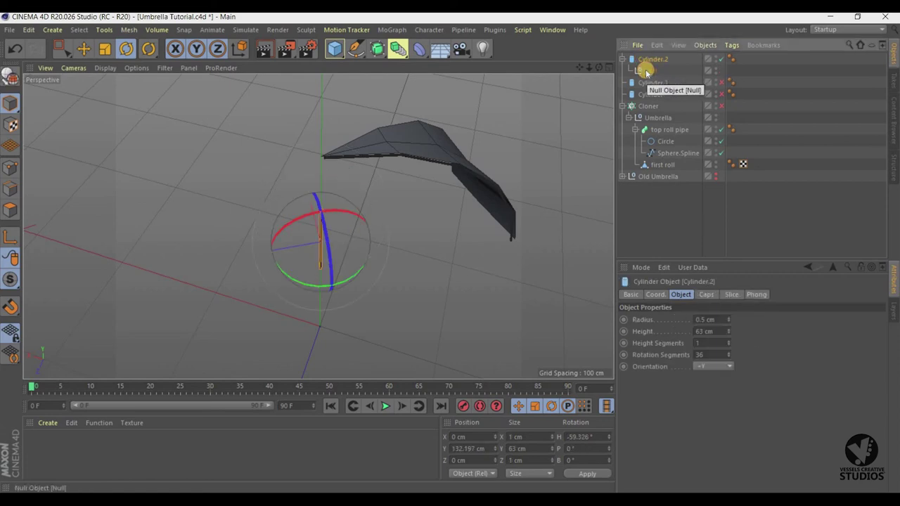
pyautogui.click(647, 72)
pyautogui.rightClick(646, 70)
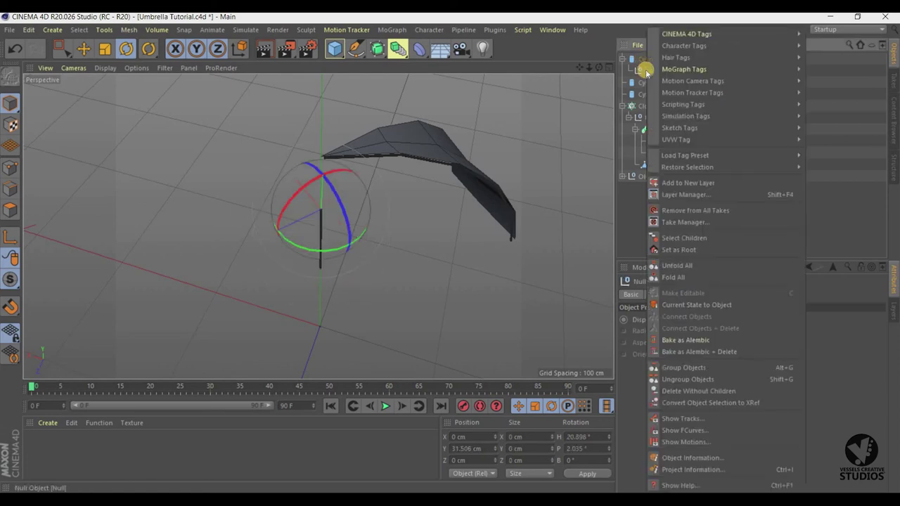
pyautogui.click(682, 307)
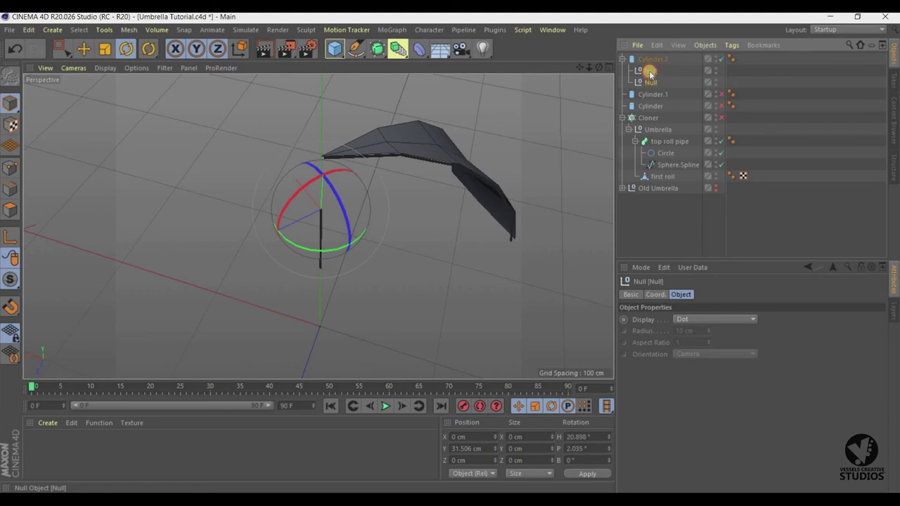
# Delete both Null objects, undo, then remove them again via Edit > Delete.
pyautogui.keyDown('shift'); pyautogui.click(650, 71); pyautogui.keyUp('shift')
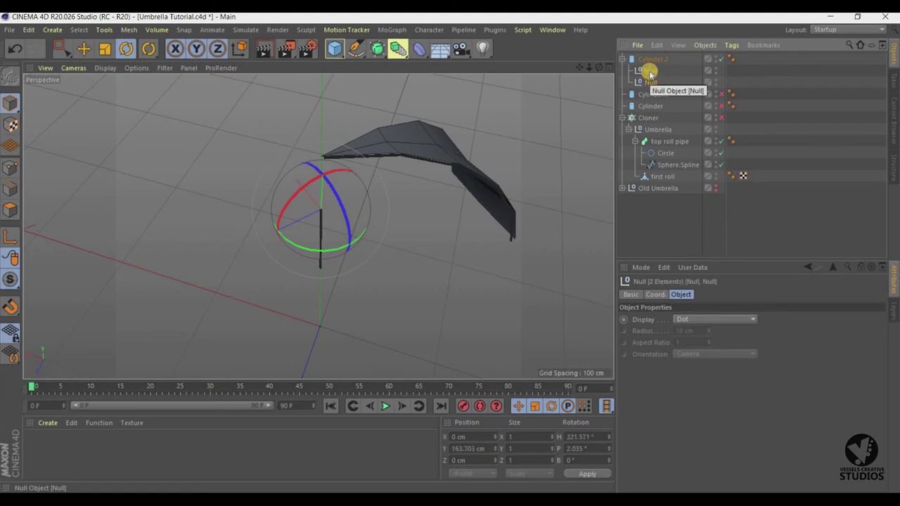
pyautogui.press('Delete')
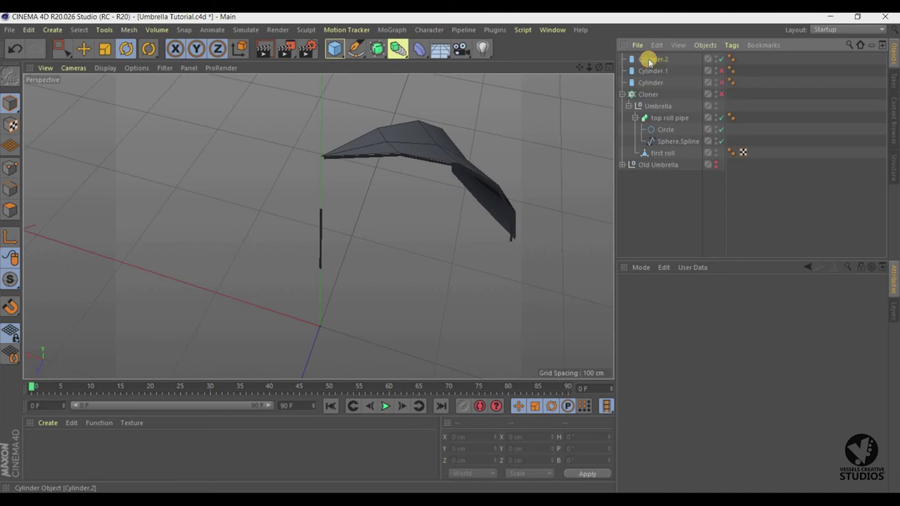
pyautogui.click(650, 61)
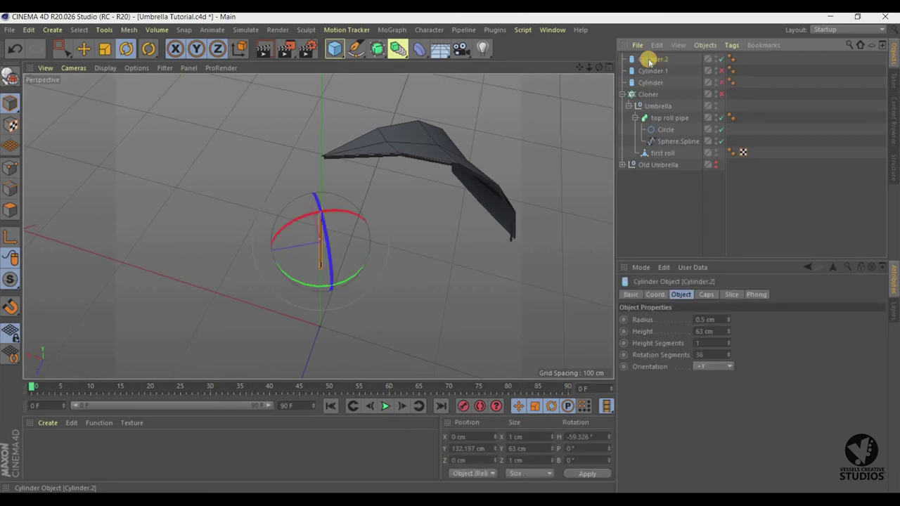
pyautogui.click(14, 48)
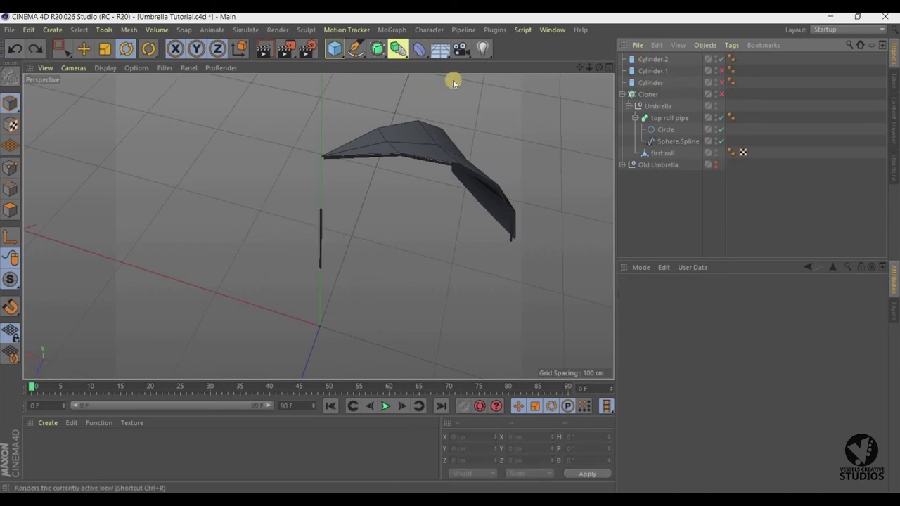
pyautogui.click(13, 50)
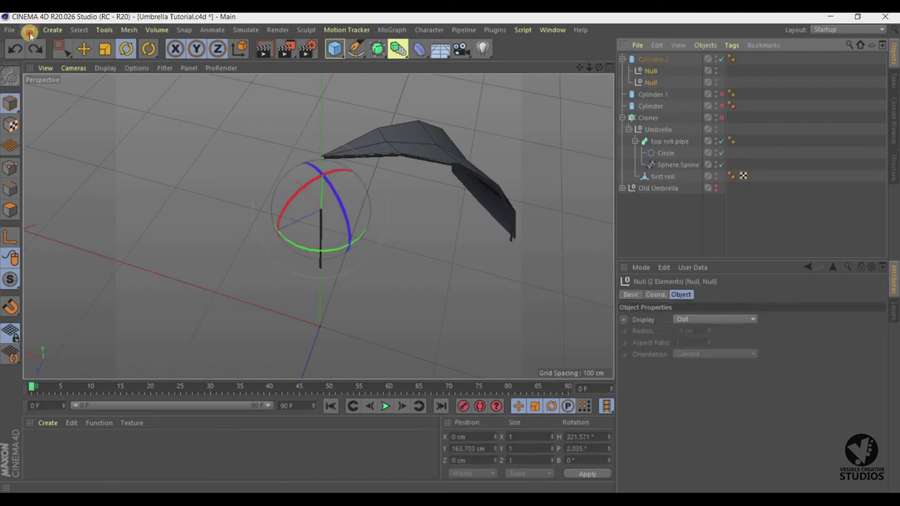
pyautogui.click(29, 34)
pyautogui.click(49, 125)
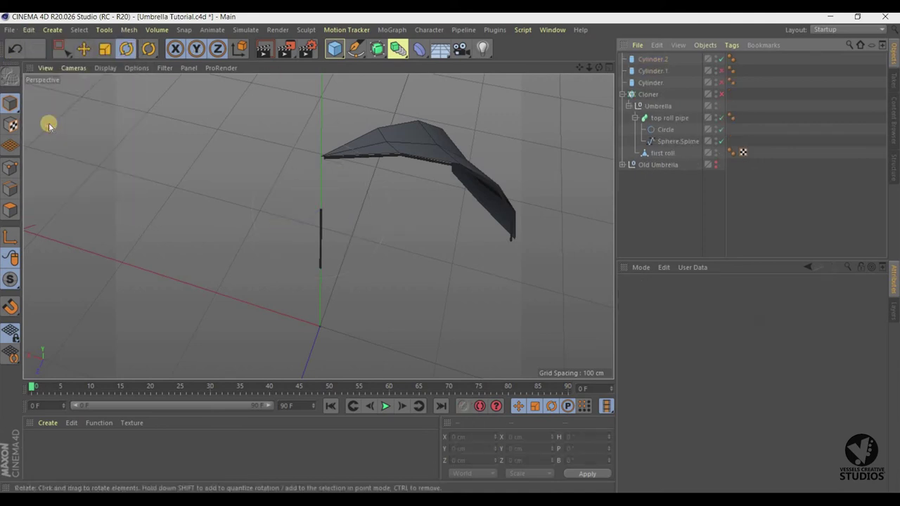
pyautogui.click(639, 60)
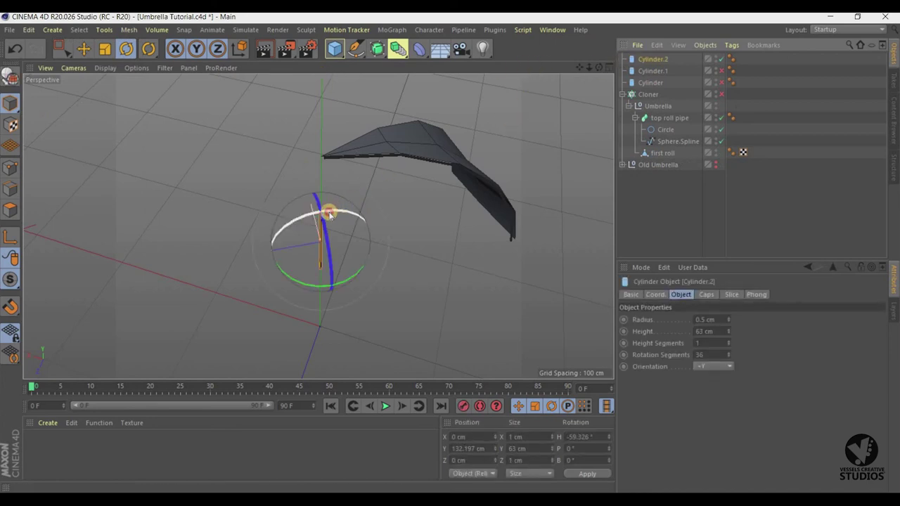
# Trial-tilt Cylinder.2 in pitch, undoing, and disable the Cloner to hide the dome.
pyautogui.moveTo(334, 215); pyautogui.dragTo(303, 235)
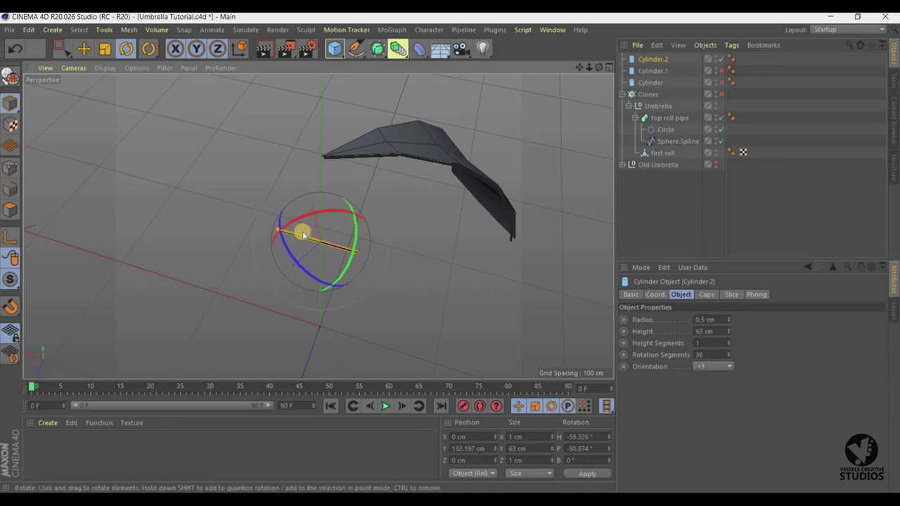
pyautogui.click(16, 50)
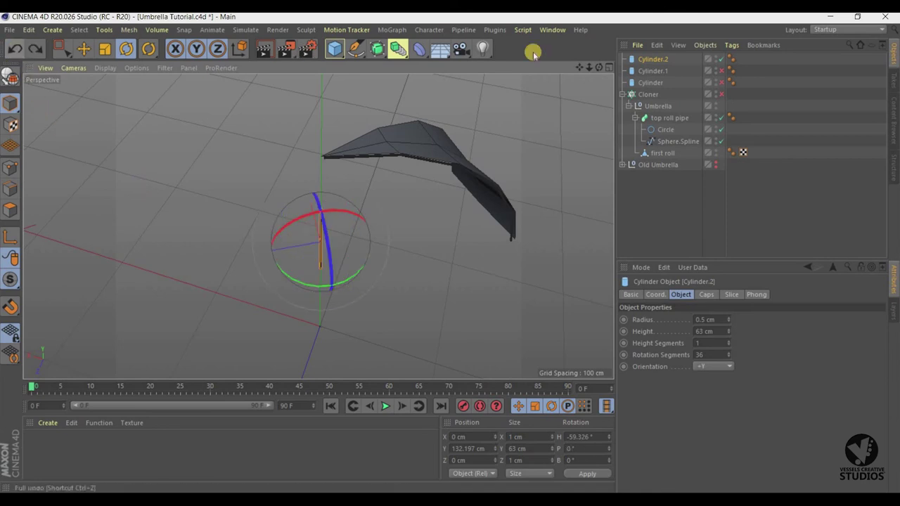
pyautogui.click(717, 94)
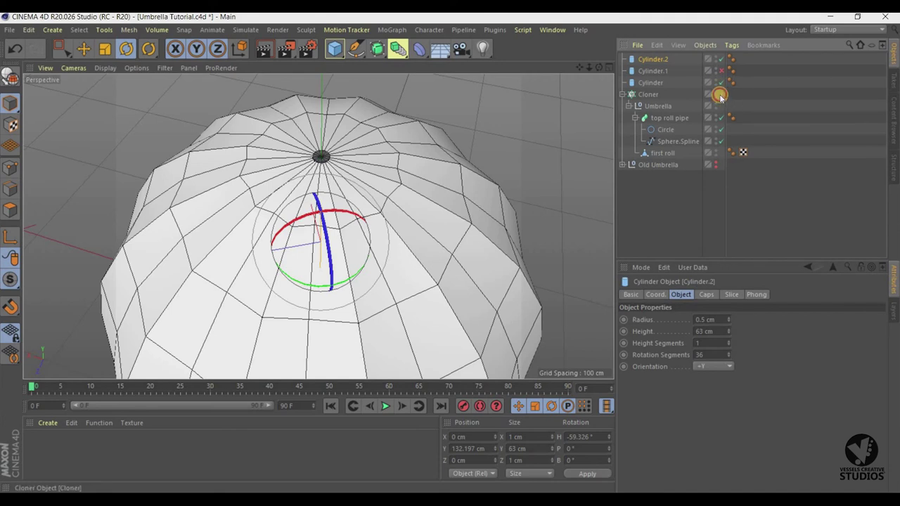
pyautogui.click(720, 96)
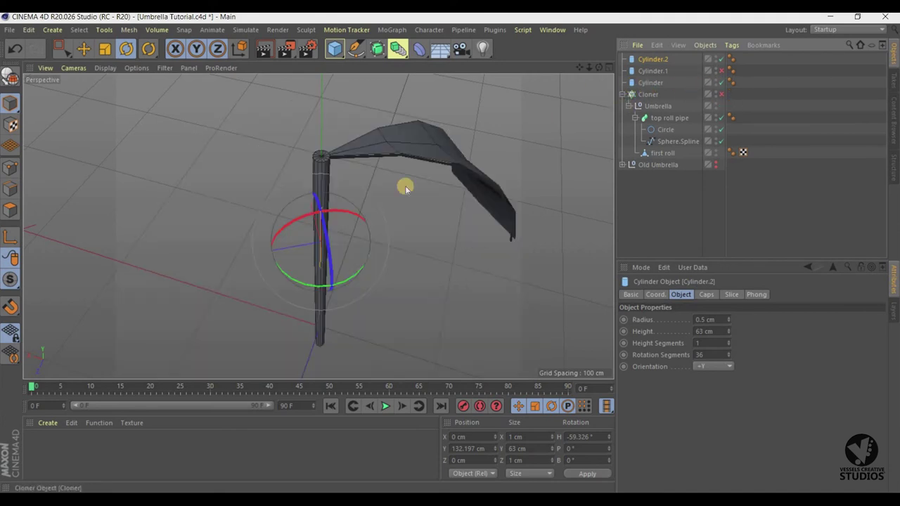
pyautogui.click(332, 213)
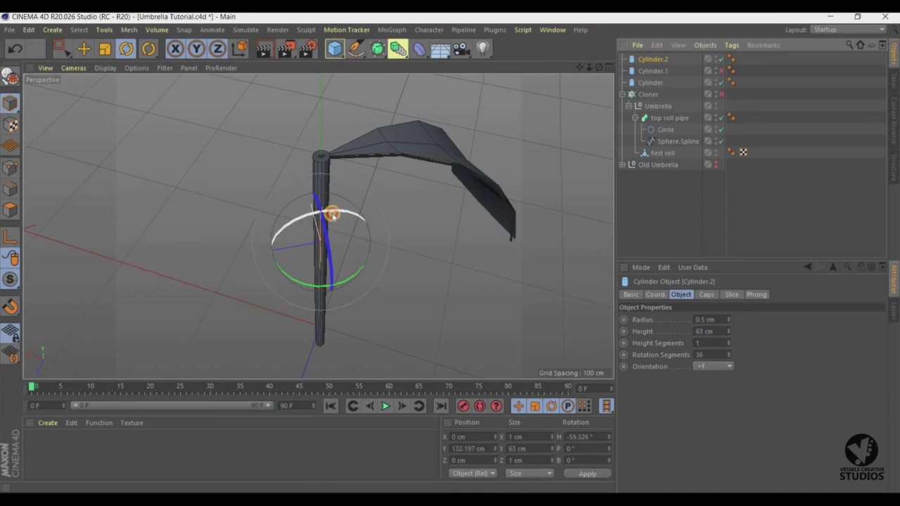
pyautogui.moveTo(332, 213); pyautogui.dragTo(285, 243)
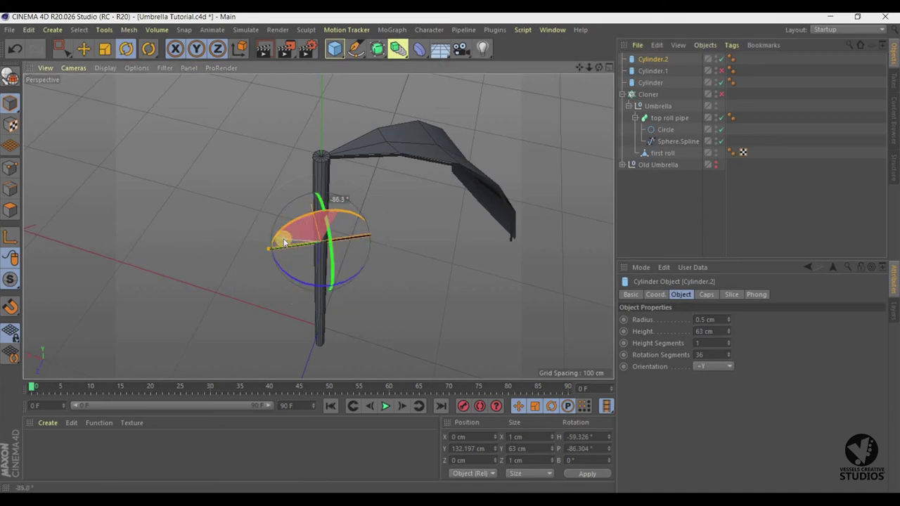
pyautogui.click(14, 48)
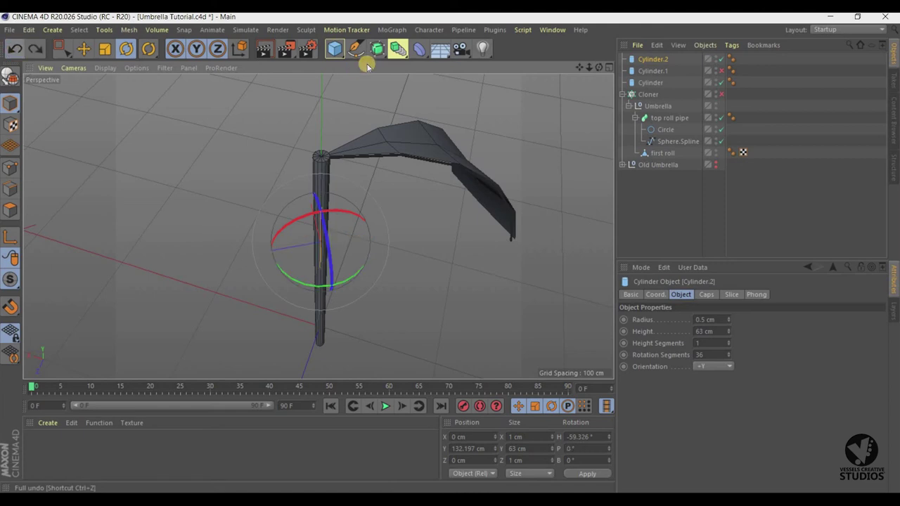
# Check the Front view, then tilt Cylinder.2 in Perspective to pitch -137.308°.
pyautogui.click(609, 67)
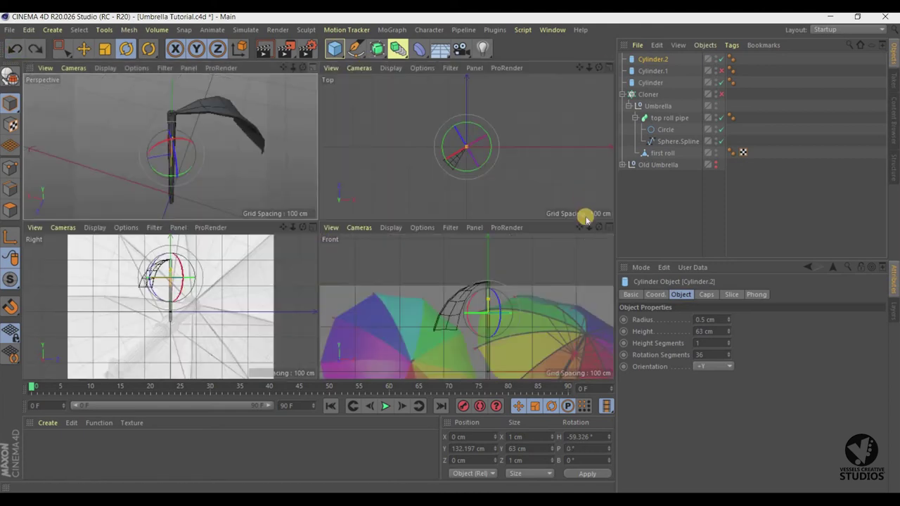
pyautogui.click(609, 227)
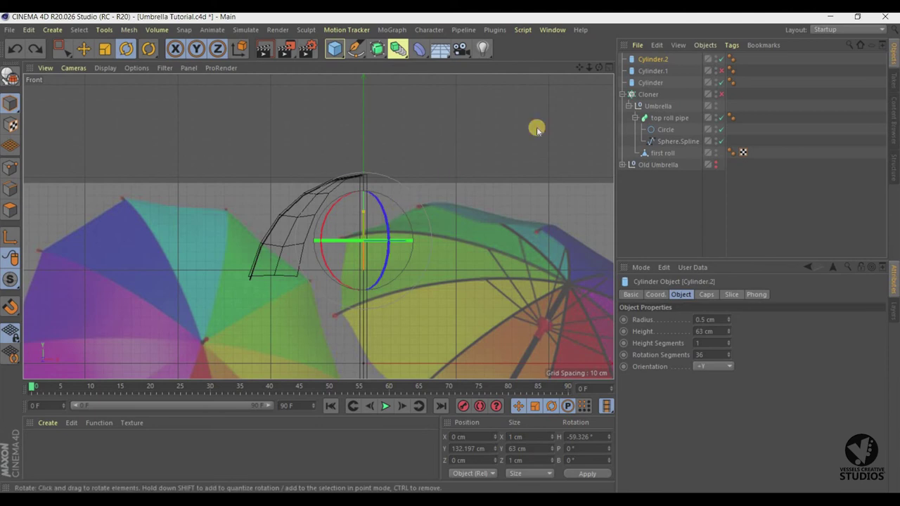
pyautogui.click(599, 68)
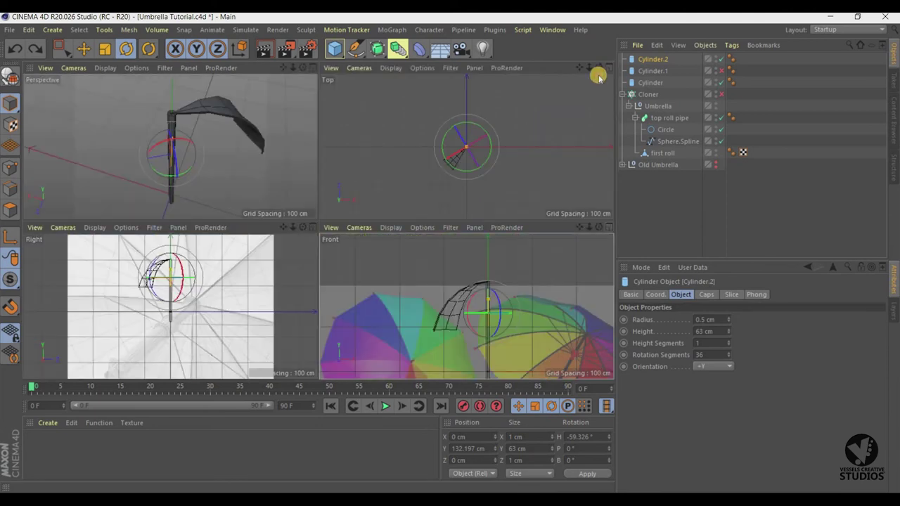
pyautogui.click(312, 73)
pyautogui.click(311, 71)
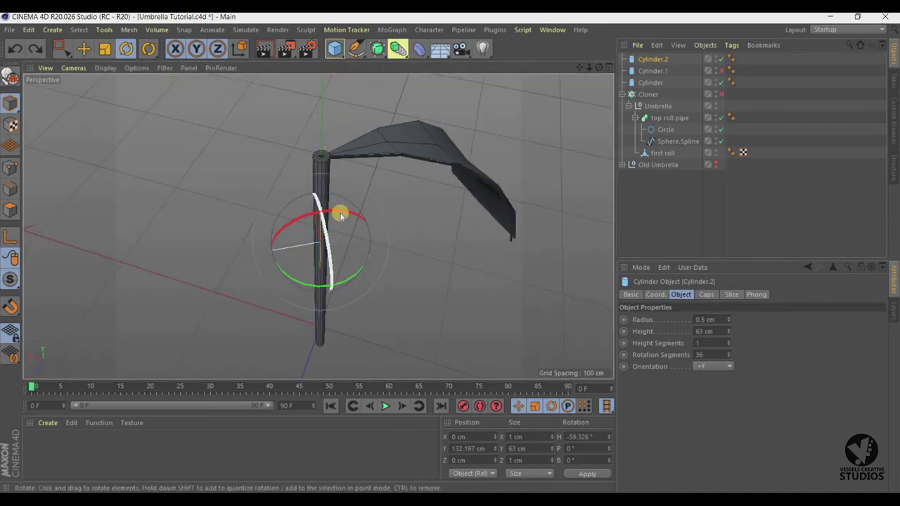
pyautogui.moveTo(337, 212); pyautogui.dragTo(289, 258)
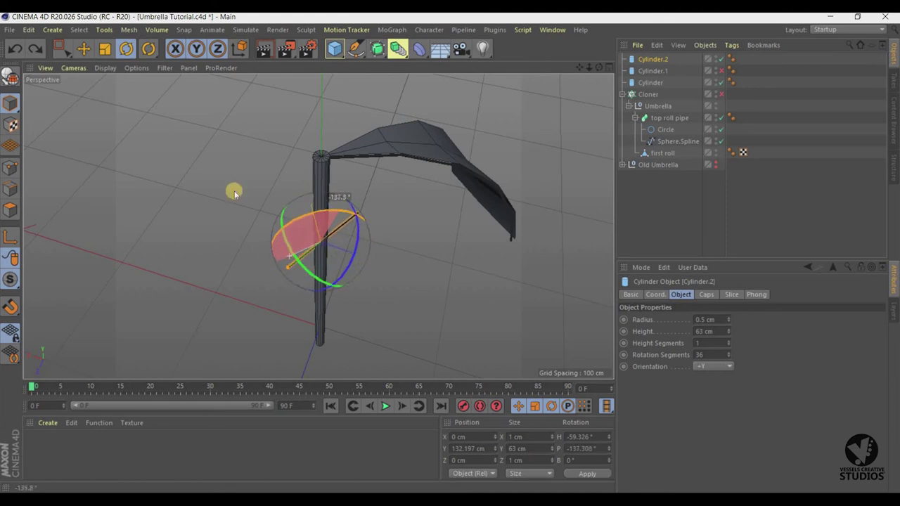
# Move Cylinder.2 along its tilted axis to Y 148.631 cm across the pole's top.
pyautogui.press('e')
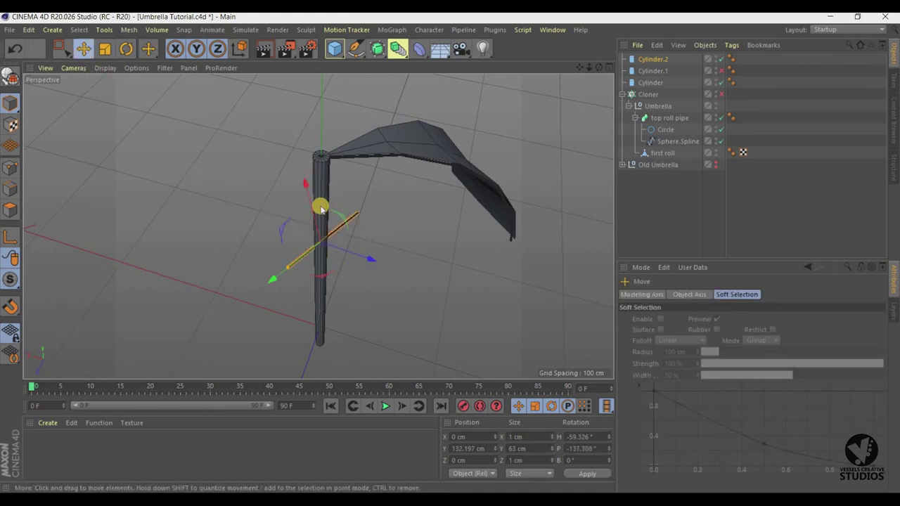
pyautogui.moveTo(320, 208)
pyautogui.mouseDown()
pyautogui.moveTo(318, 274)
pyautogui.moveTo(349, 161)
pyautogui.moveTo(351, 187)
pyautogui.mouseUp()
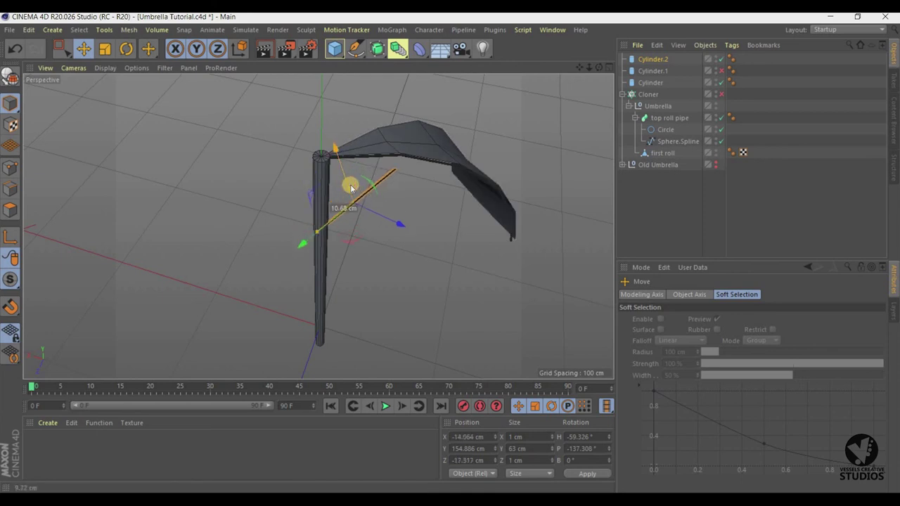
pyautogui.click(610, 66)
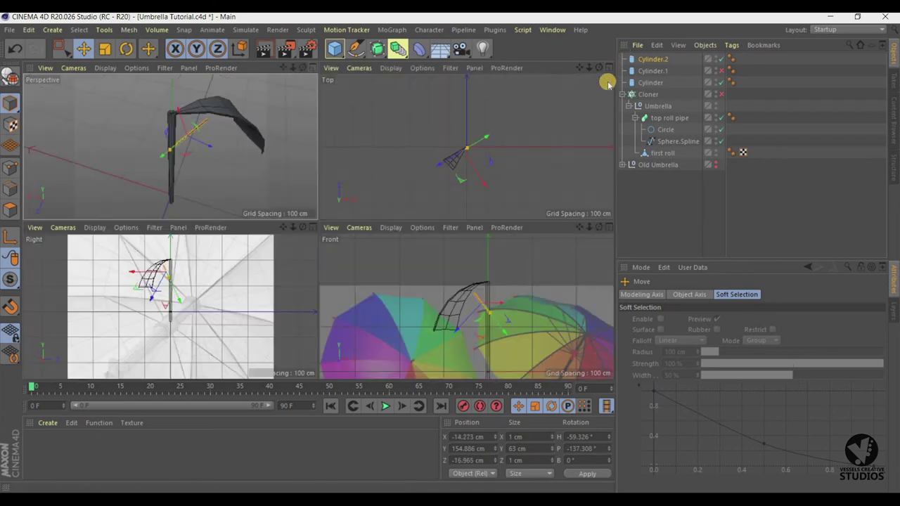
pyautogui.click(312, 228)
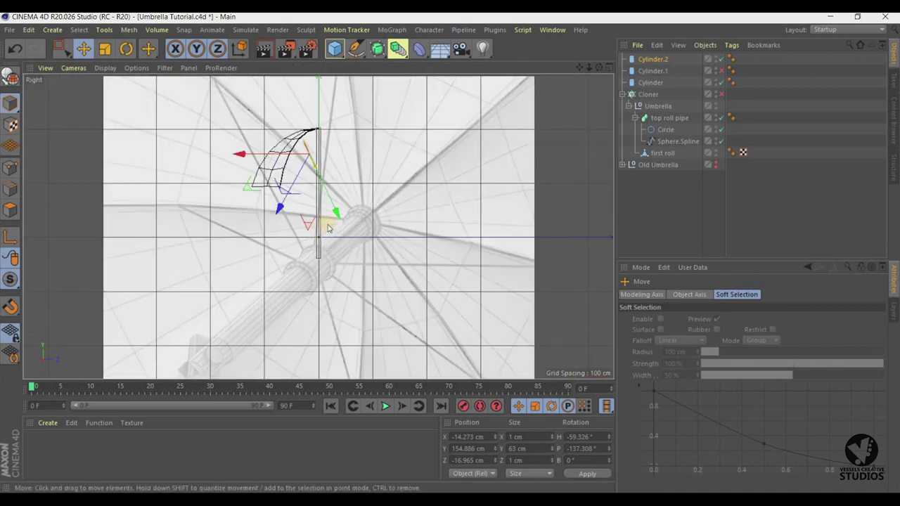
pyautogui.moveTo(335, 222); pyautogui.dragTo(337, 212)
pyautogui.click(126, 48)
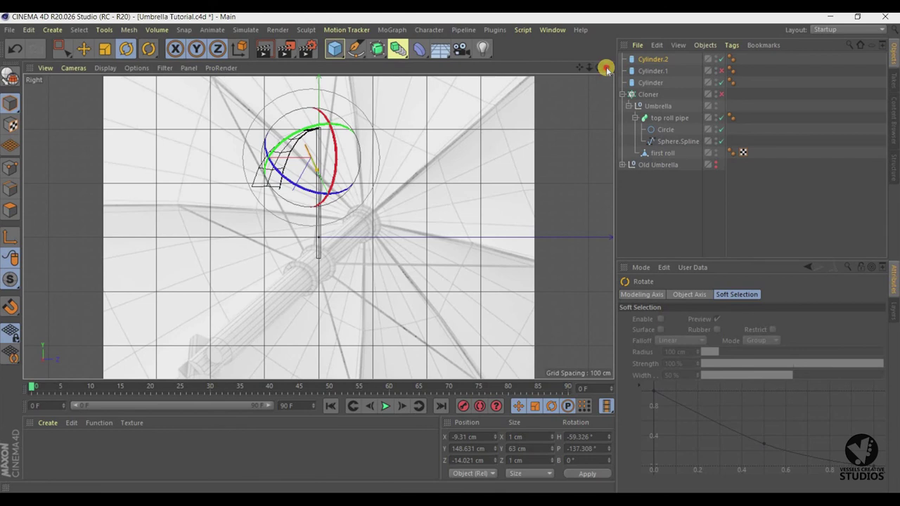
pyautogui.middleClick(548, 66)
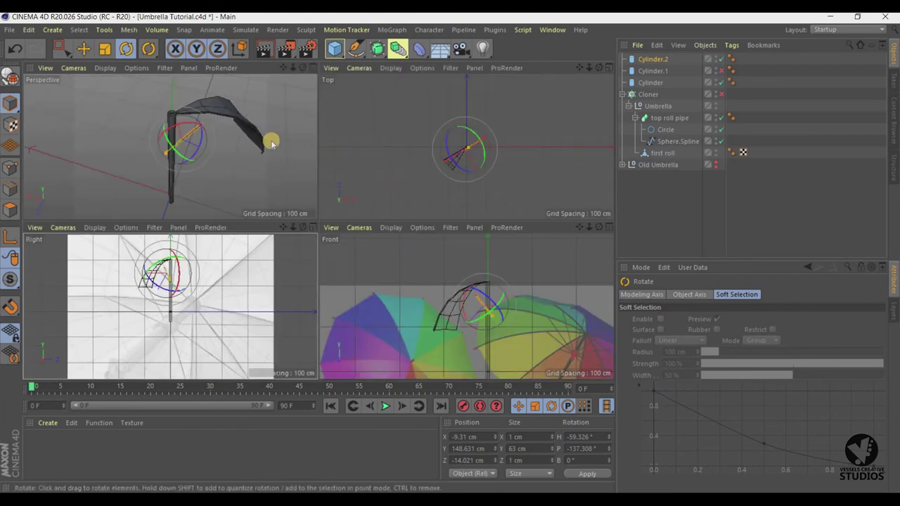
pyautogui.click(314, 68)
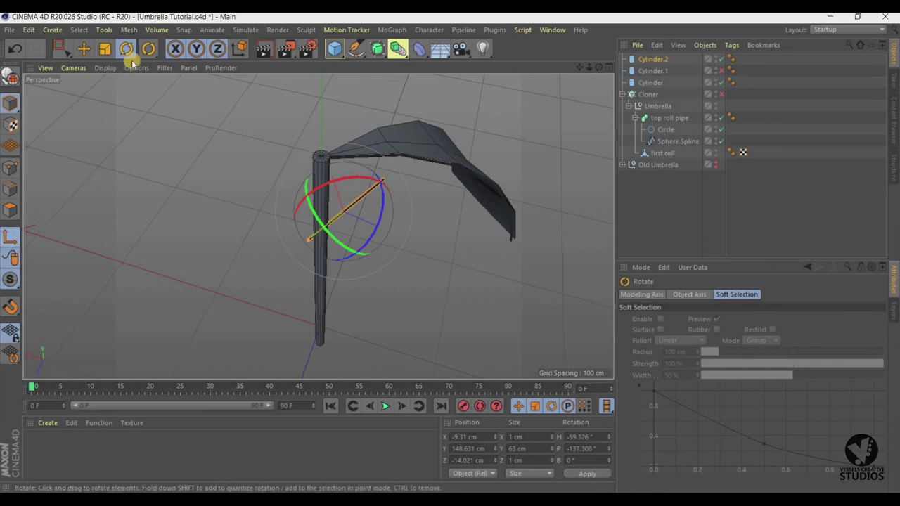
# Rotate Cylinder.2 to H -51.662°, P -137.564°, B -2.141° with the rotate gizmo.
pyautogui.moveTo(332, 239); pyautogui.dragTo(314, 205)
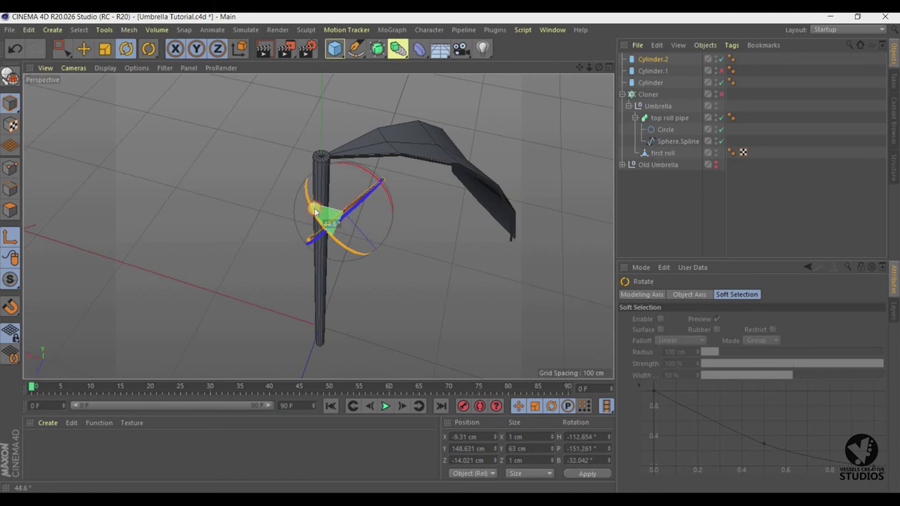
pyautogui.moveTo(315, 211); pyautogui.dragTo(321, 202)
pyautogui.moveTo(600, 68); pyautogui.dragTo(451, 251)
pyautogui.moveTo(596, 69)
pyautogui.mouseDown()
pyautogui.moveTo(321, 231)
pyautogui.moveTo(359, 243)
pyautogui.mouseUp()
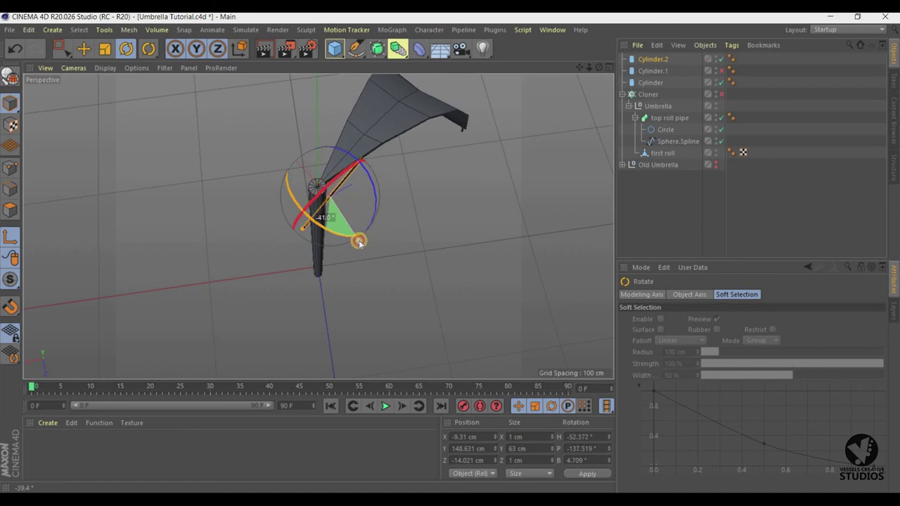
pyautogui.moveTo(598, 67)
pyautogui.mouseDown()
pyautogui.moveTo(451, 251)
pyautogui.moveTo(334, 207)
pyautogui.moveTo(328, 226)
pyautogui.mouseUp()
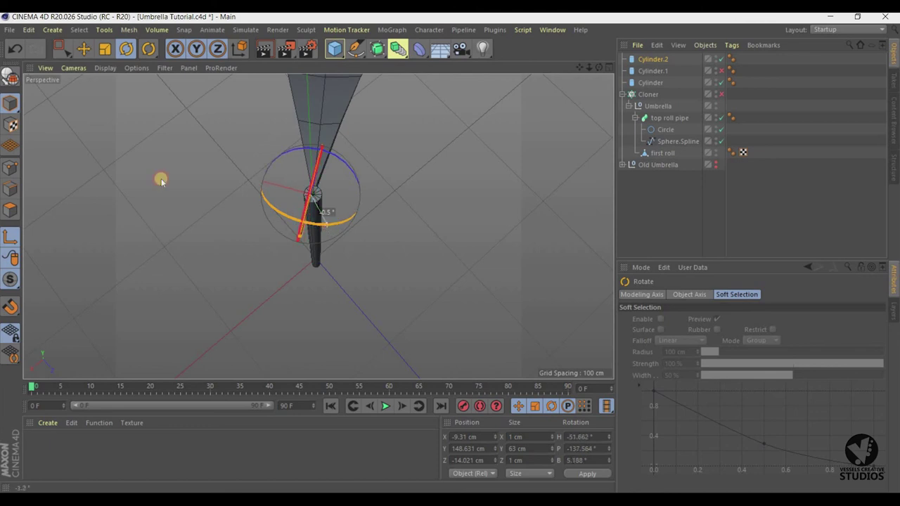
pyautogui.moveTo(161, 181); pyautogui.dragTo(284, 170)
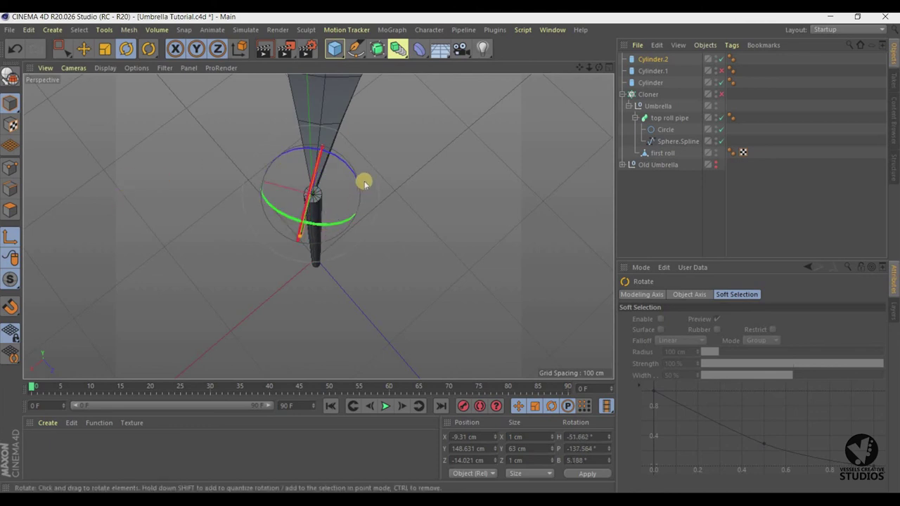
pyautogui.moveTo(450, 251)
pyautogui.mouseDown()
pyautogui.moveTo(373, 251)
pyautogui.moveTo(348, 261)
pyautogui.mouseUp()
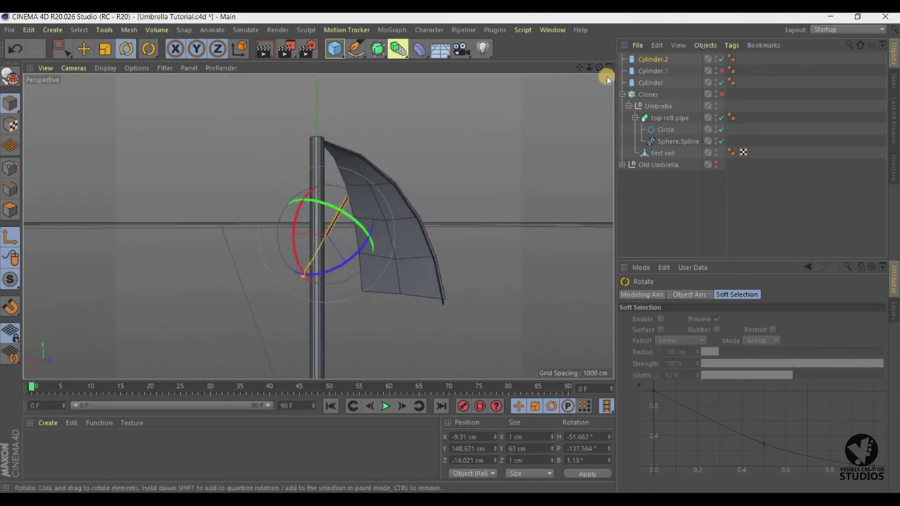
pyautogui.moveTo(600, 67)
pyautogui.mouseDown()
pyautogui.moveTo(450, 252)
pyautogui.moveTo(368, 151)
pyautogui.moveTo(342, 166)
pyautogui.mouseUp()
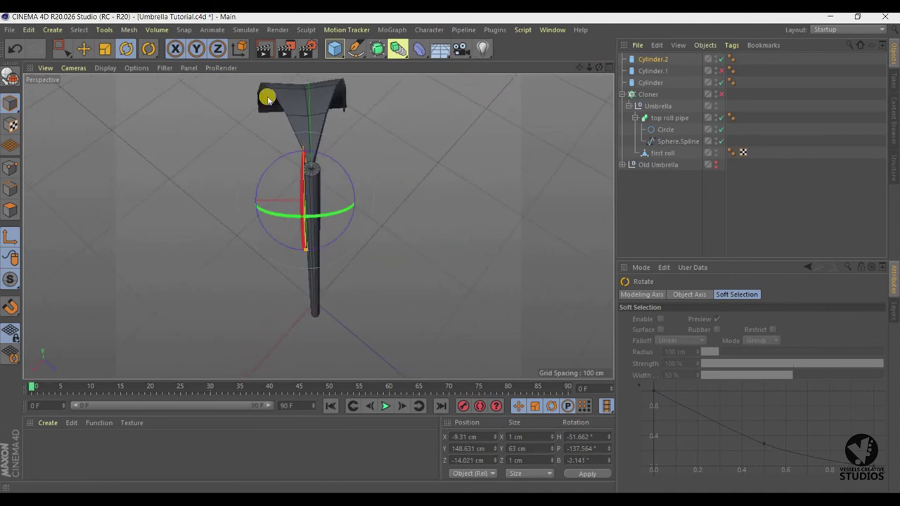
pyautogui.click(84, 56)
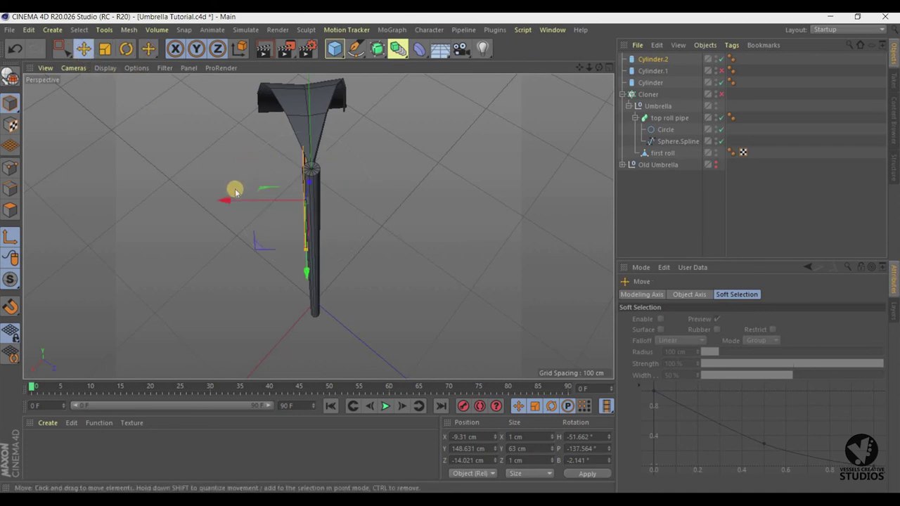
# Nudge Cylinder.2 along the pole and tilt it about 7 degrees.
pyautogui.moveTo(233, 199); pyautogui.dragTo(234, 202)
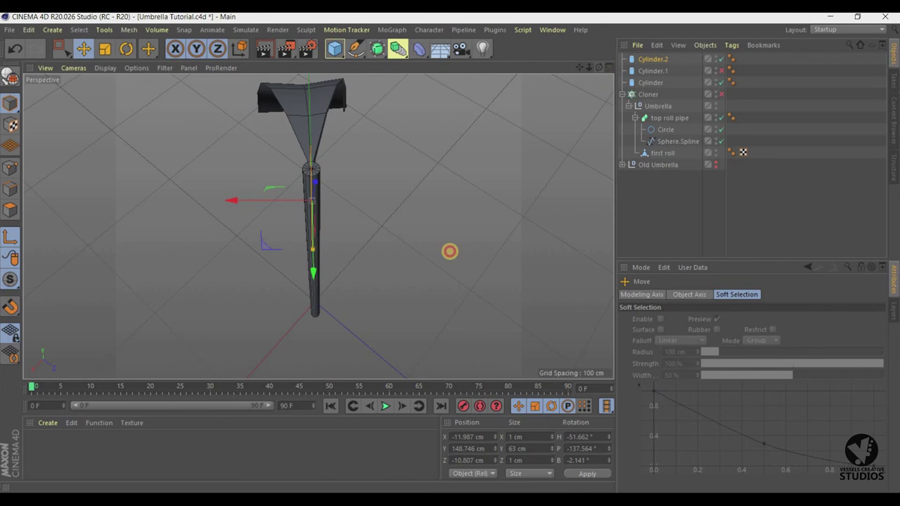
pyautogui.keyDown('alt'); pyautogui.moveTo(450, 251); pyautogui.dragTo(450, 254); pyautogui.keyUp('alt')
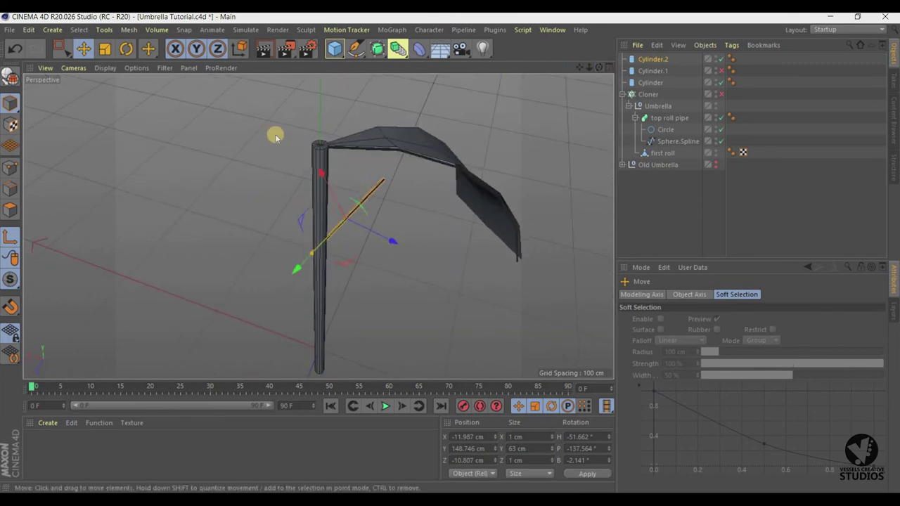
pyautogui.click(126, 48)
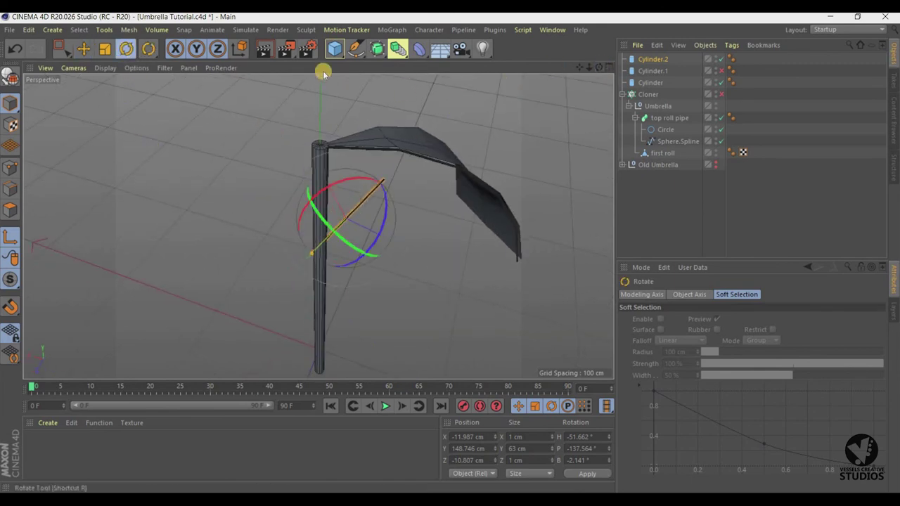
pyautogui.click(606, 68)
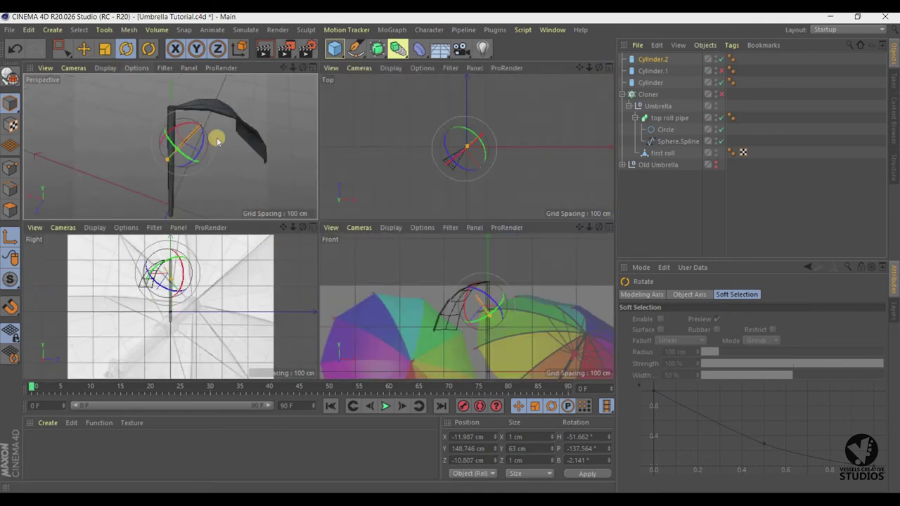
pyautogui.moveTo(204, 132); pyautogui.dragTo(207, 132)
pyautogui.click(83, 48)
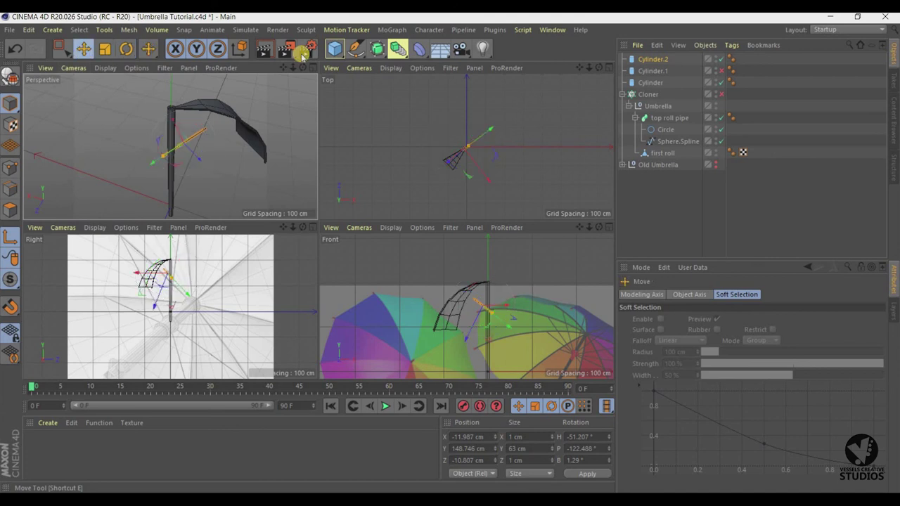
pyautogui.click(312, 67)
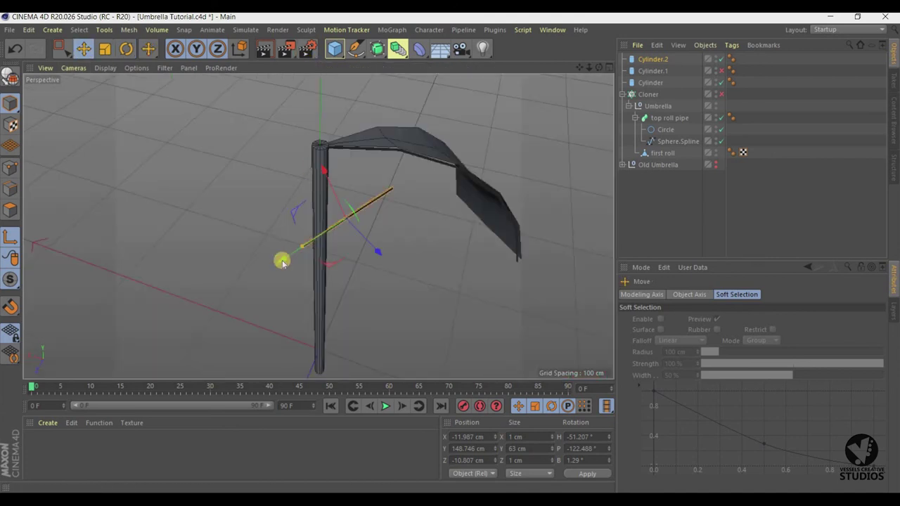
# Slide Cylinder.2 to Y 162.486 cm, bracing from the pole up beneath the canopy.
pyautogui.moveTo(300, 261); pyautogui.dragTo(350, 199)
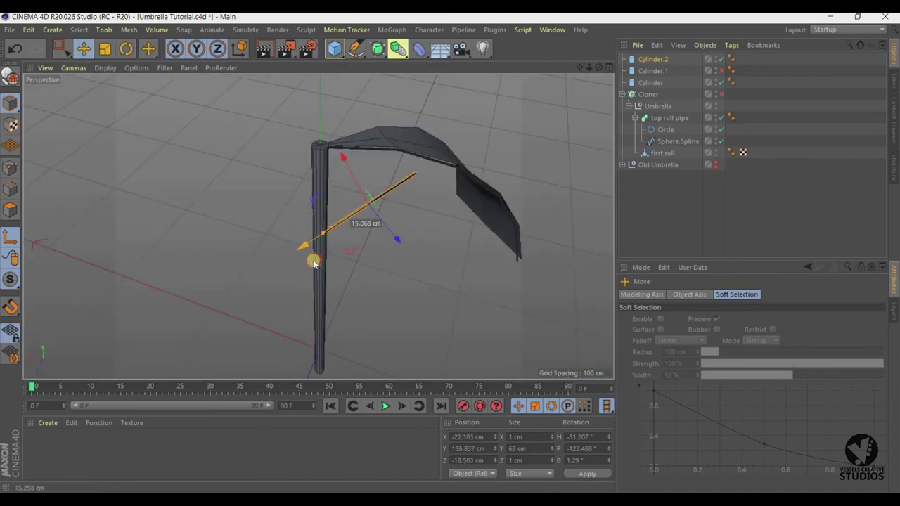
pyautogui.moveTo(361, 171); pyautogui.dragTo(448, 145)
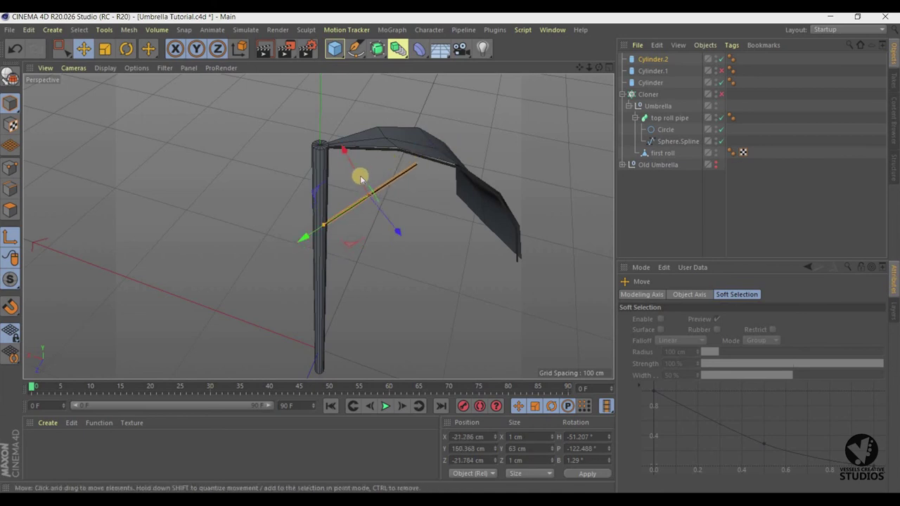
pyautogui.moveTo(357, 151); pyautogui.dragTo(317, 211)
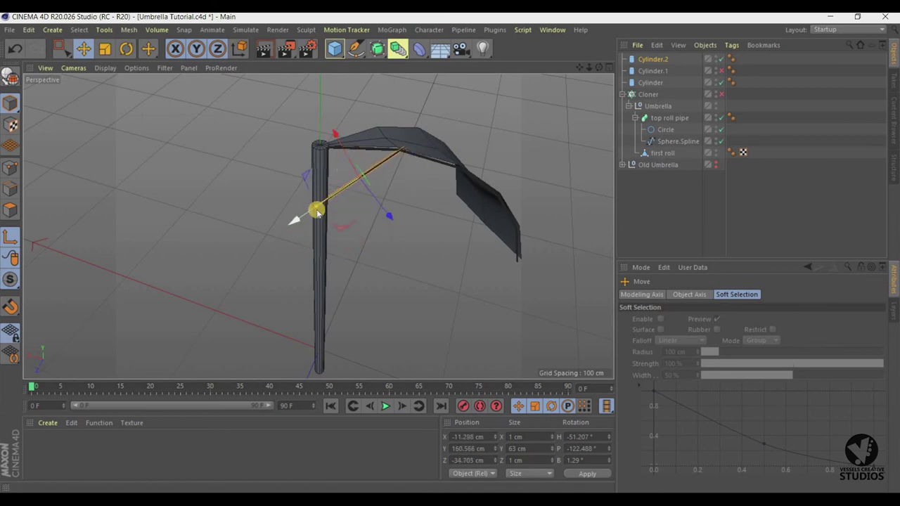
pyautogui.moveTo(298, 220); pyautogui.dragTo(355, 175)
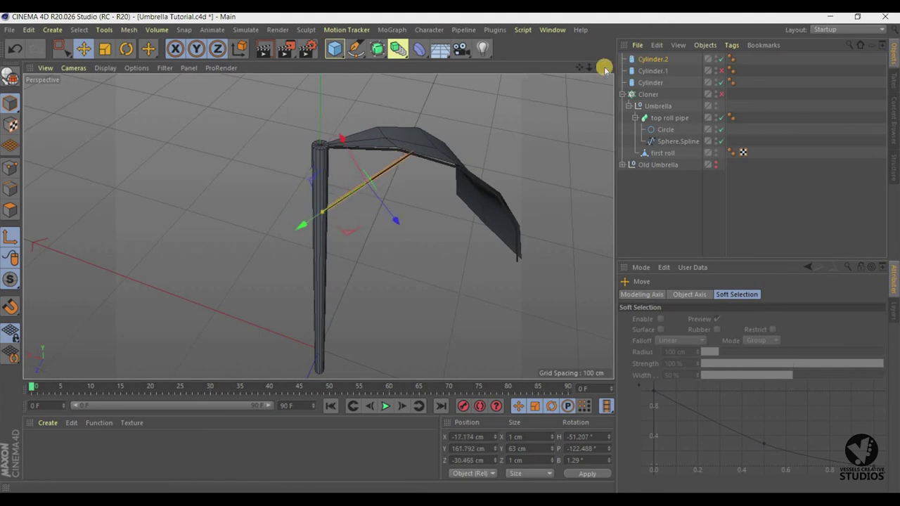
pyautogui.moveTo(450, 251)
pyautogui.keyDown('alt'); pyautogui.mouseDown()
pyautogui.moveTo(317, 226)
pyautogui.moveTo(442, 163)
pyautogui.mouseUp(); pyautogui.keyUp('alt')
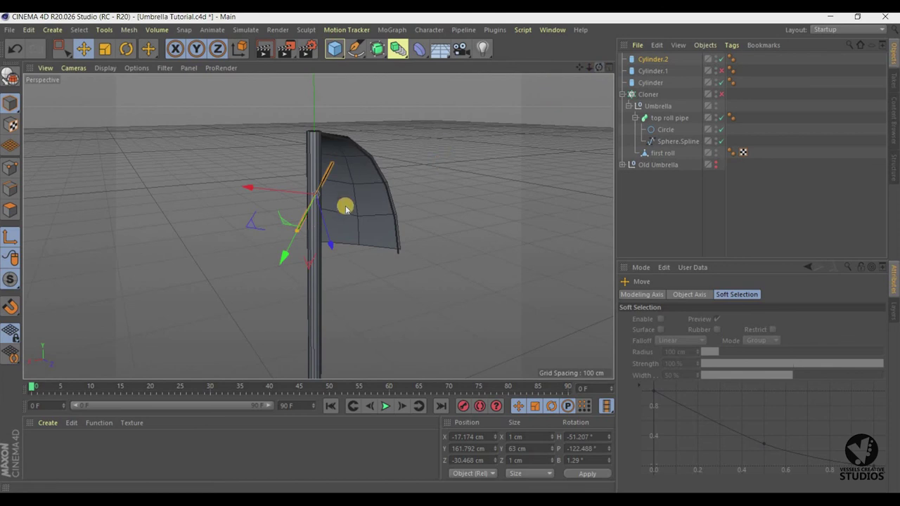
pyautogui.moveTo(279, 195); pyautogui.dragTo(342, 195)
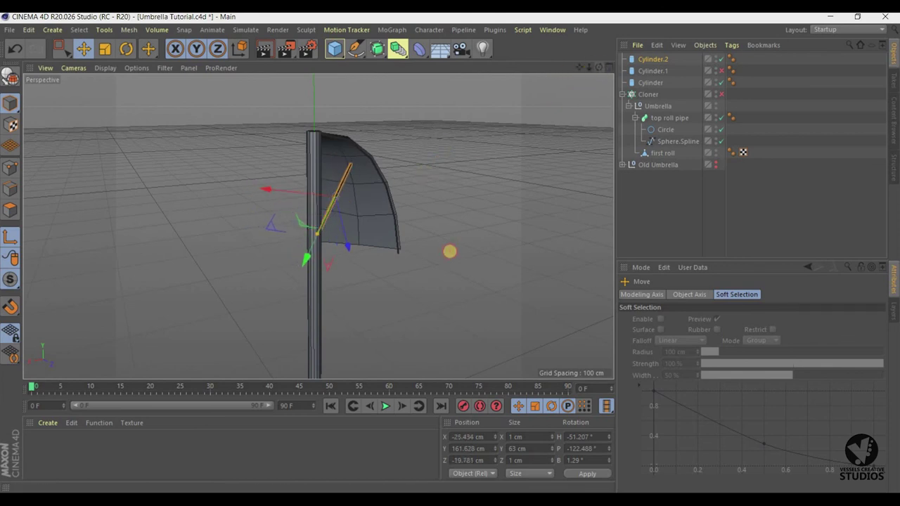
pyautogui.moveTo(601, 68); pyautogui.dragTo(436, 240)
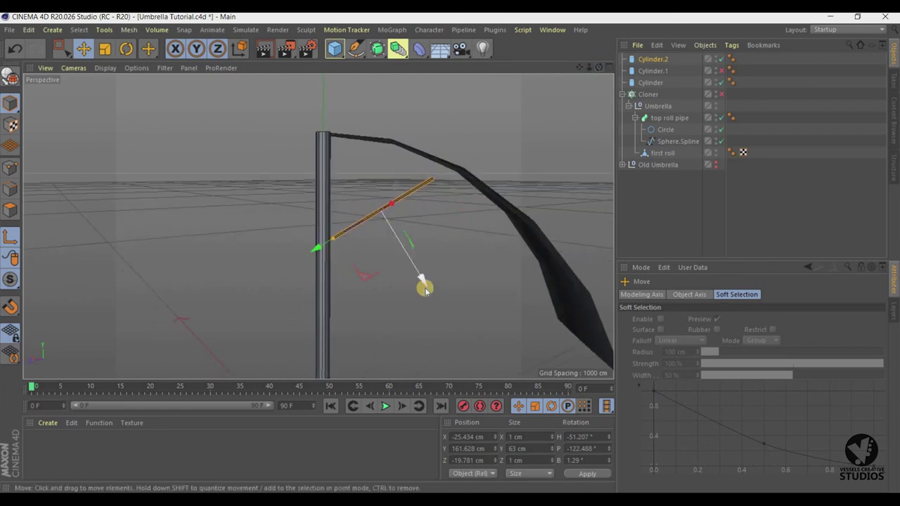
pyautogui.moveTo(422, 278); pyautogui.dragTo(416, 247)
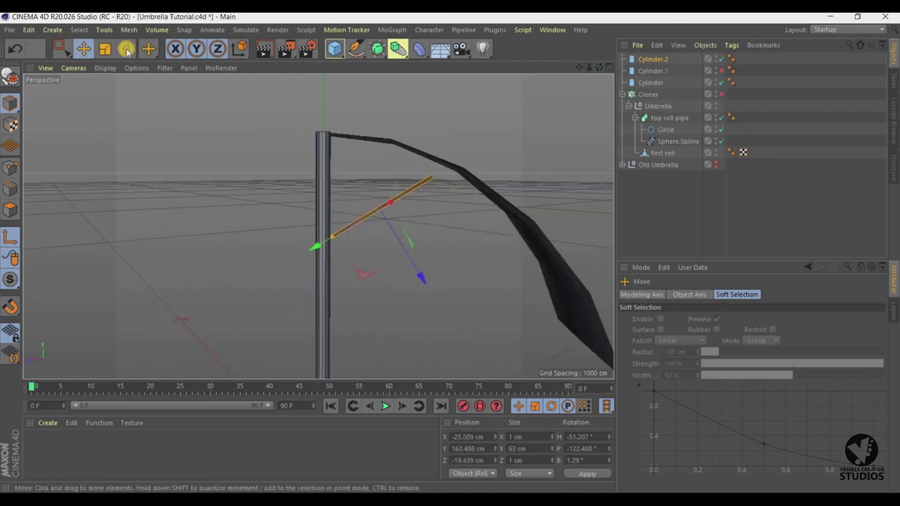
pyautogui.click(105, 49)
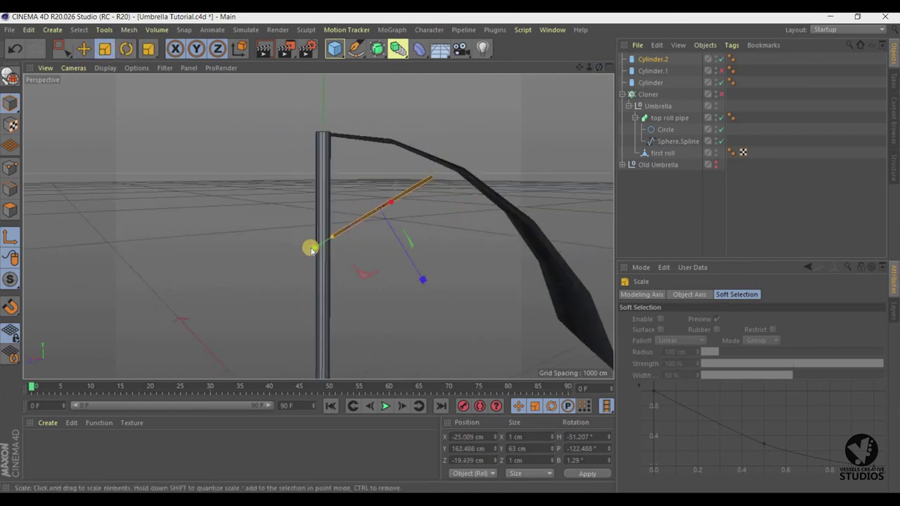
# Stretch the rib Cylinder.2 to about 79 cm and lower it so its end meets the pole.
pyautogui.moveTo(312, 247); pyautogui.dragTo(296, 256)
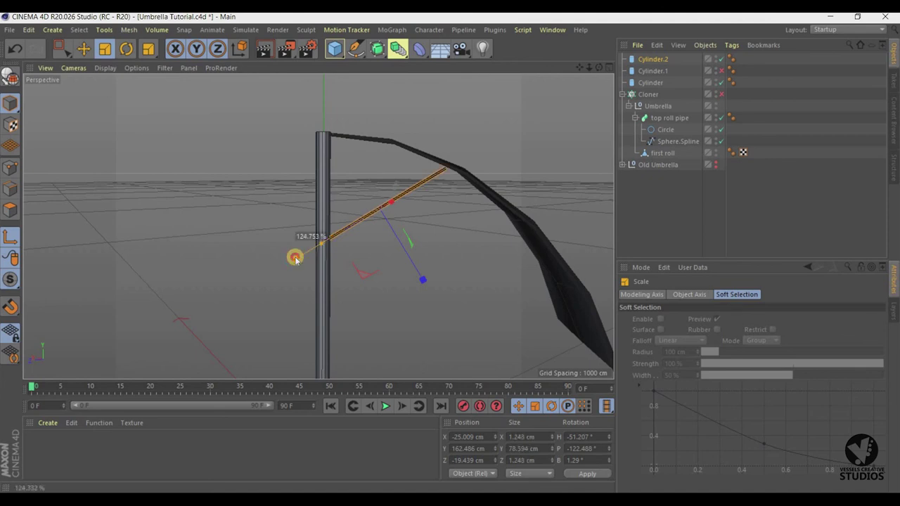
pyautogui.click(83, 48)
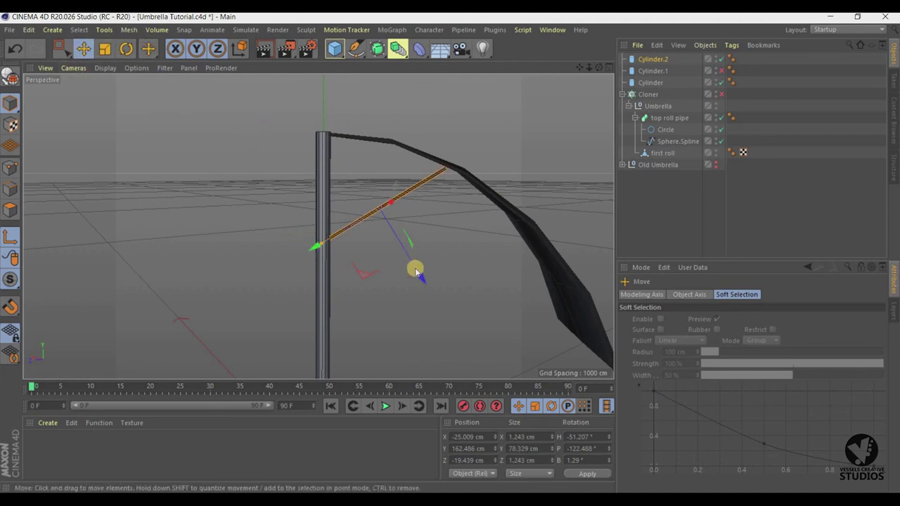
pyautogui.moveTo(415, 270); pyautogui.dragTo(422, 281)
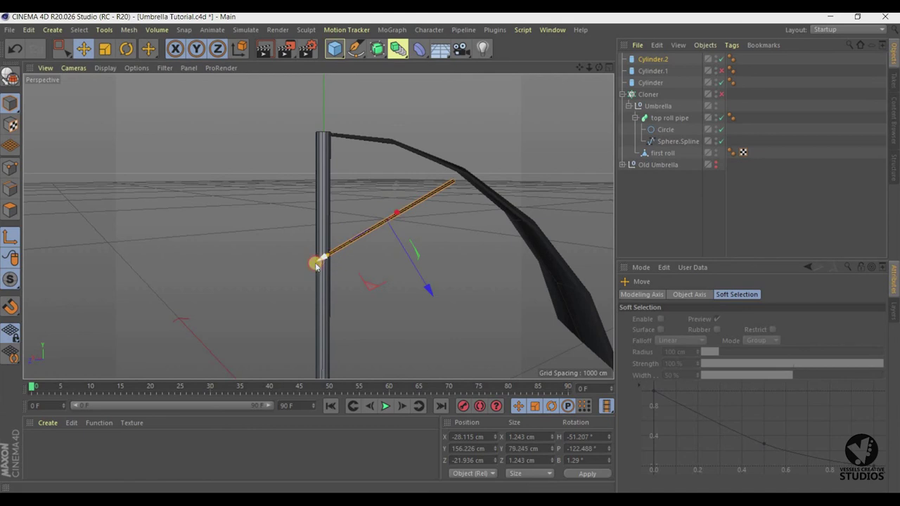
pyautogui.moveTo(316, 266); pyautogui.dragTo(309, 270)
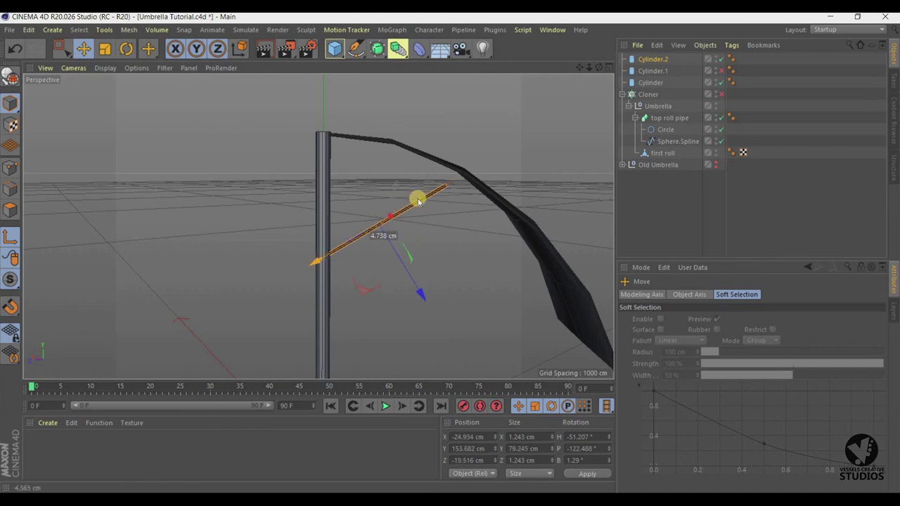
pyautogui.click(607, 68)
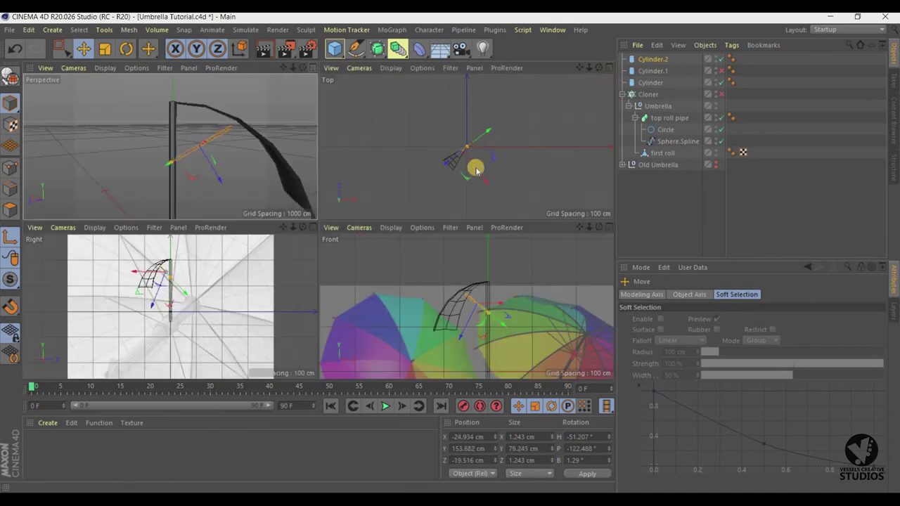
# Hide the Cloner's extra umbrella segment and view the rib from below in a maximized Perspective view.
pyautogui.click(314, 227)
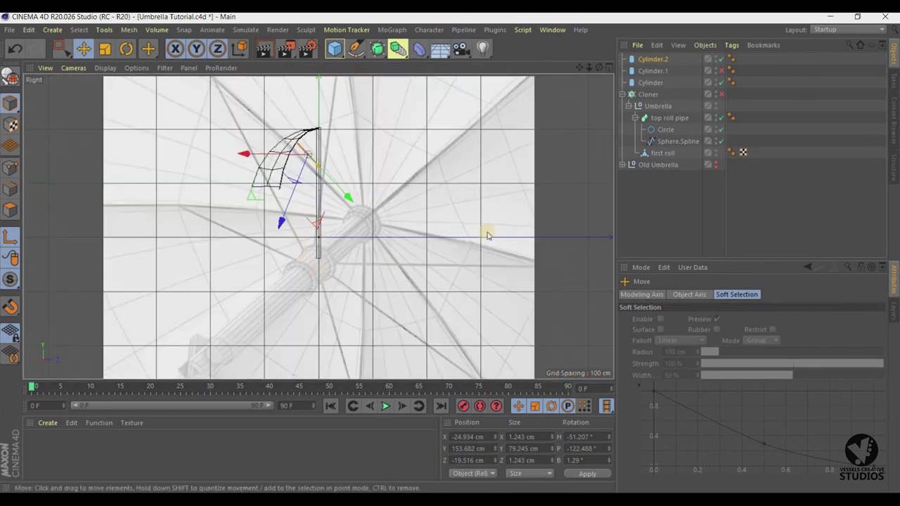
pyautogui.click(721, 95)
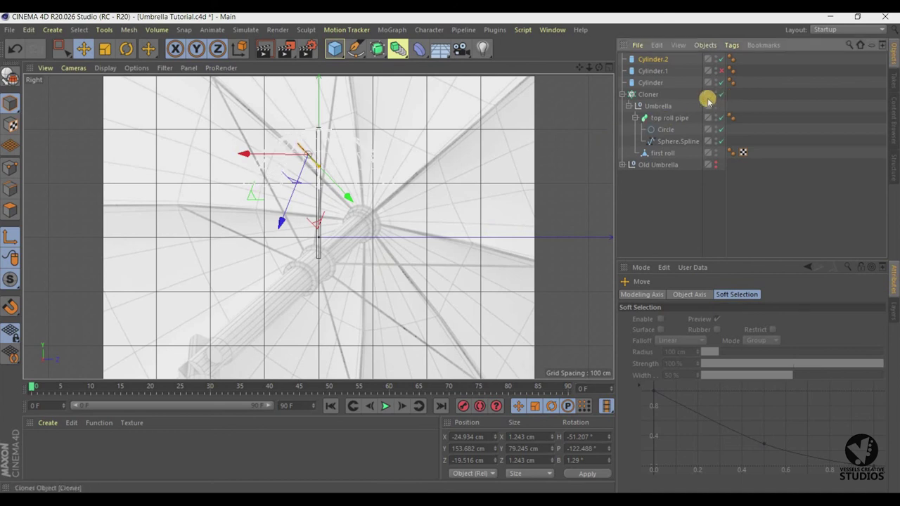
pyautogui.click(608, 69)
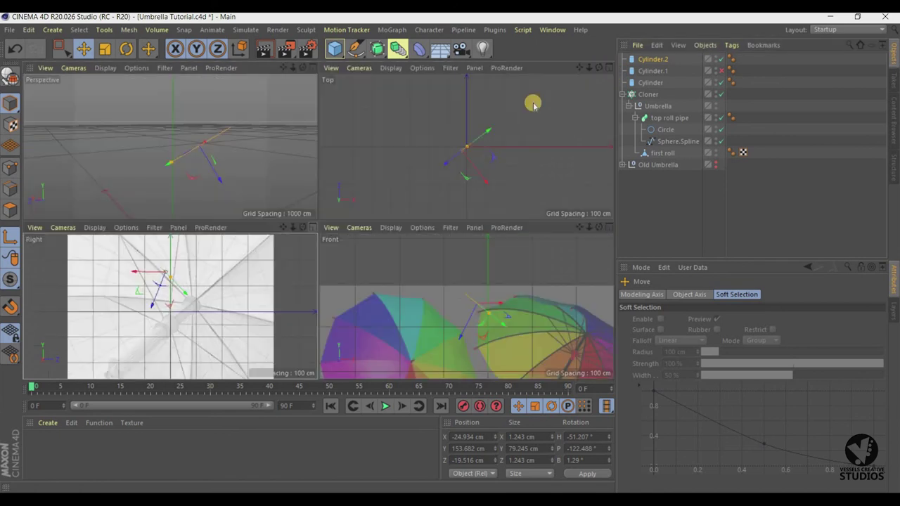
pyautogui.click(313, 69)
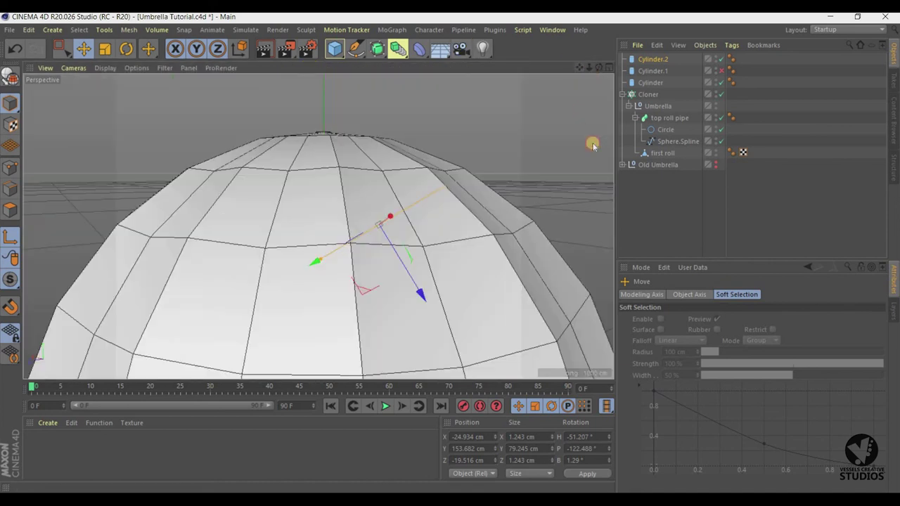
pyautogui.moveTo(589, 72); pyautogui.dragTo(599, 70)
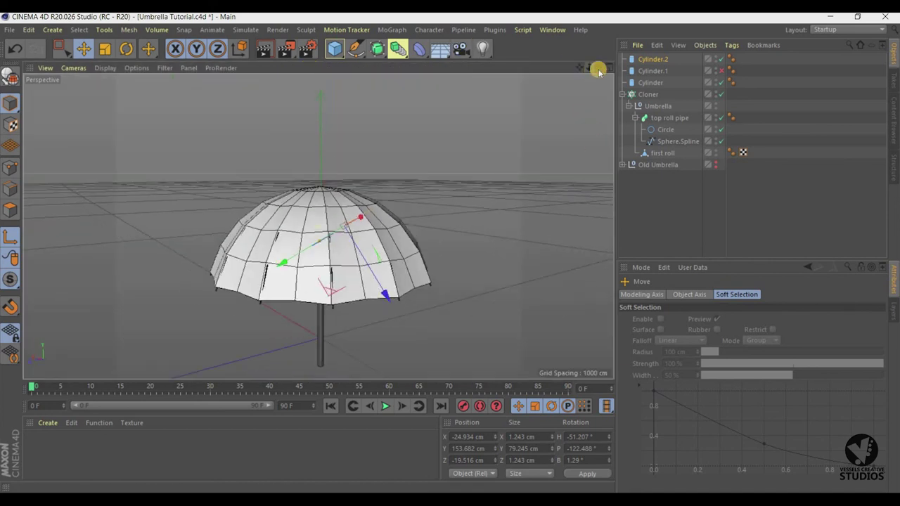
pyautogui.keyDown('alt'); pyautogui.moveTo(449, 249); pyautogui.dragTo(449, 250); pyautogui.keyUp('alt')
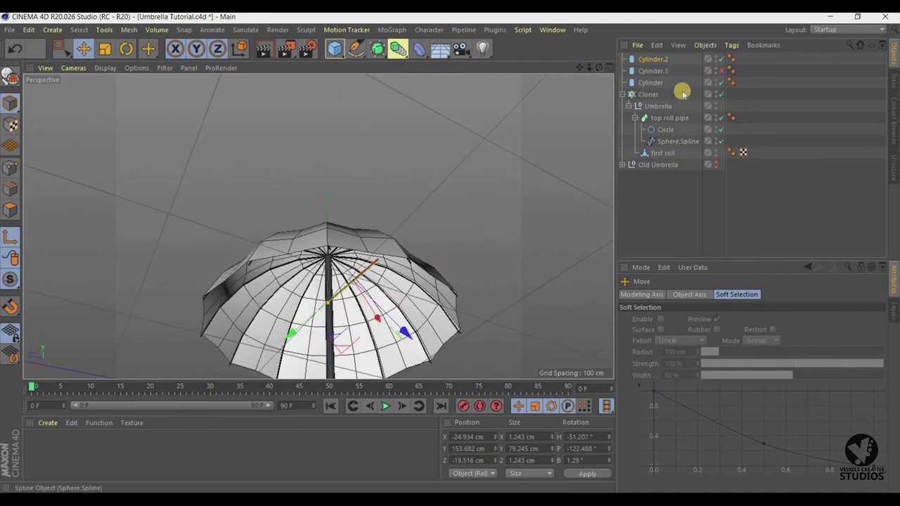
# Select the Old Umbrella group and make it visible in the editor.
pyautogui.click(666, 166)
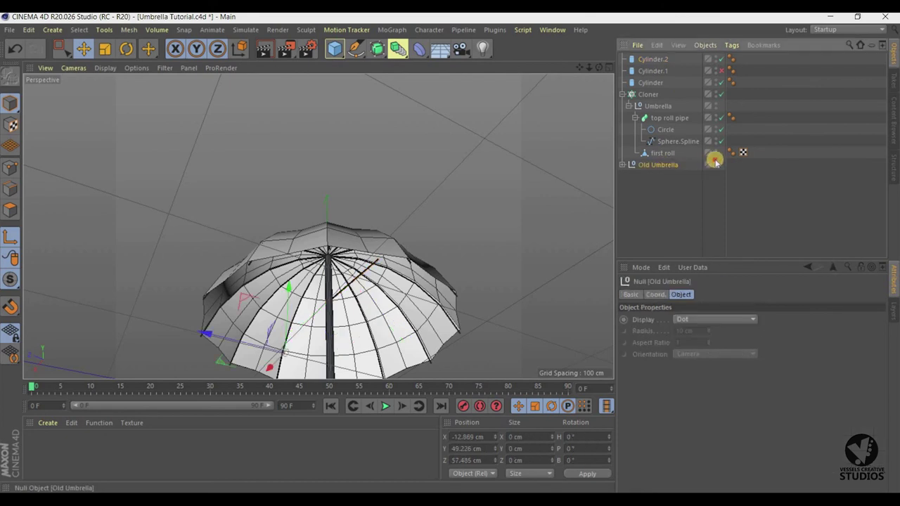
pyautogui.click(715, 164)
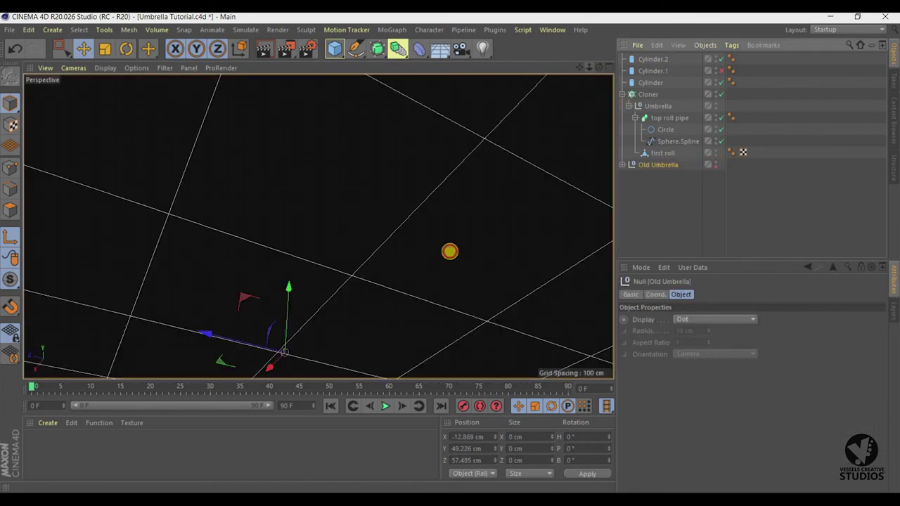
pyautogui.scroll(2, 450, 251)
pyautogui.scroll(-2, 450, 251)
pyautogui.scroll(-2, 450, 251)
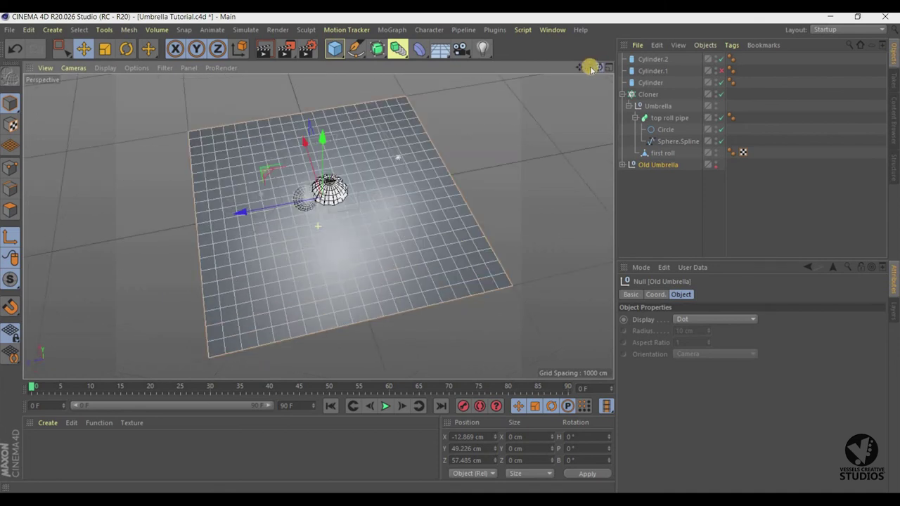
pyautogui.scroll(-1, 450, 251)
pyautogui.scroll(5, 450, 251)
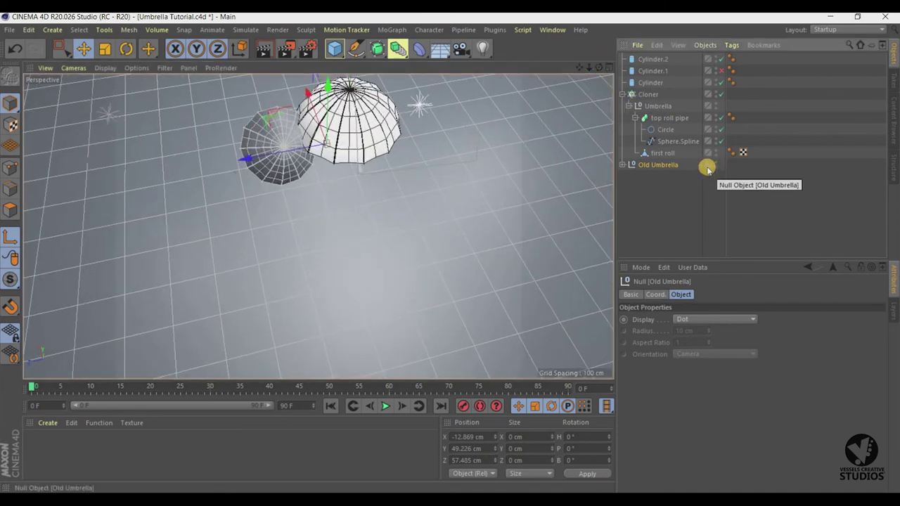
# Expand Old Umbrella, select umbrella.1, view both umbrellas from a low angle, then hide umbrella.1.
pyautogui.click(625, 166)
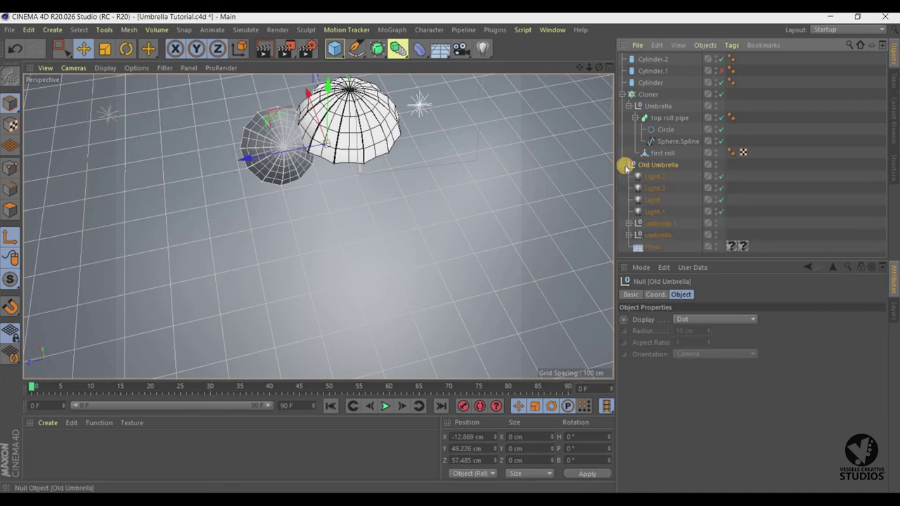
pyautogui.click(623, 166)
pyautogui.click(624, 165)
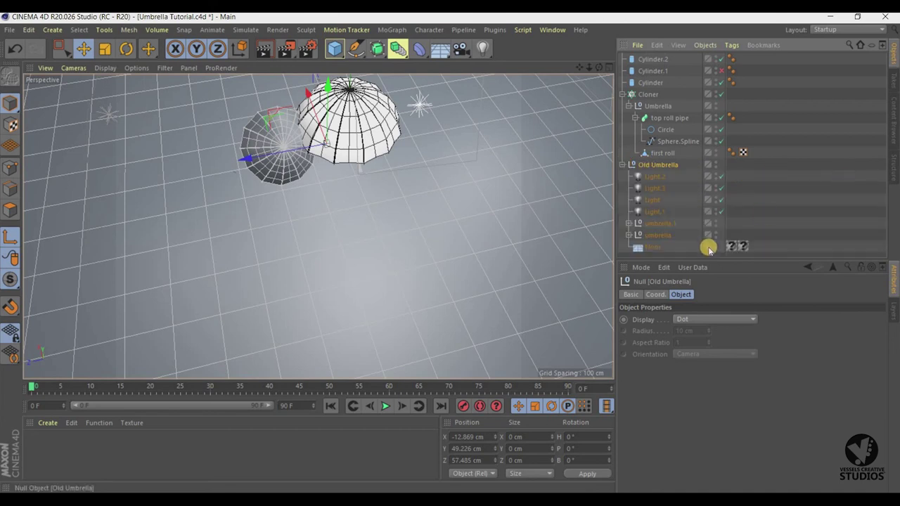
pyautogui.click(654, 225)
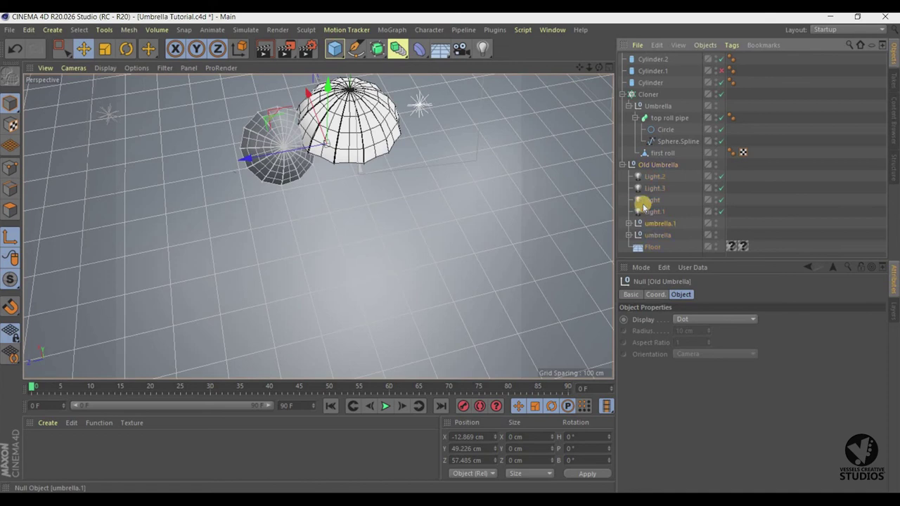
pyautogui.moveTo(580, 68); pyautogui.dragTo(575, 73)
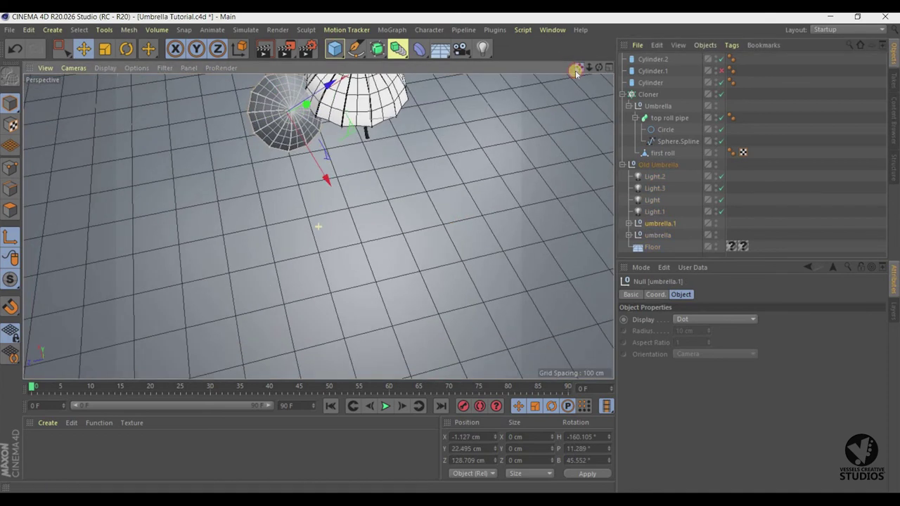
pyautogui.moveTo(450, 251); pyautogui.dragTo(593, 75)
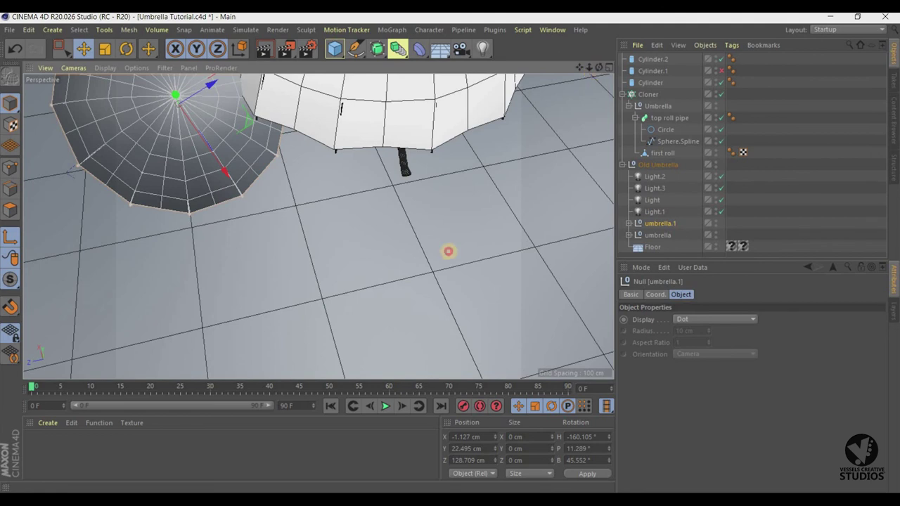
pyautogui.keyDown('alt'); pyautogui.moveTo(449, 251); pyautogui.dragTo(450, 251); pyautogui.keyUp('alt')
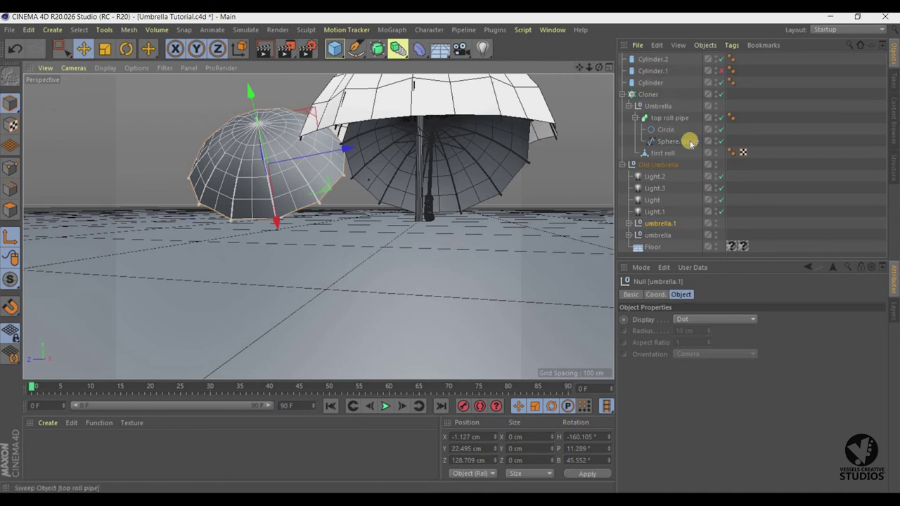
pyautogui.click(715, 222)
# Show umbrella.1 again, hide the other old umbrella, and orbit to view umbrella.1 from below.
pyautogui.click(716, 224)
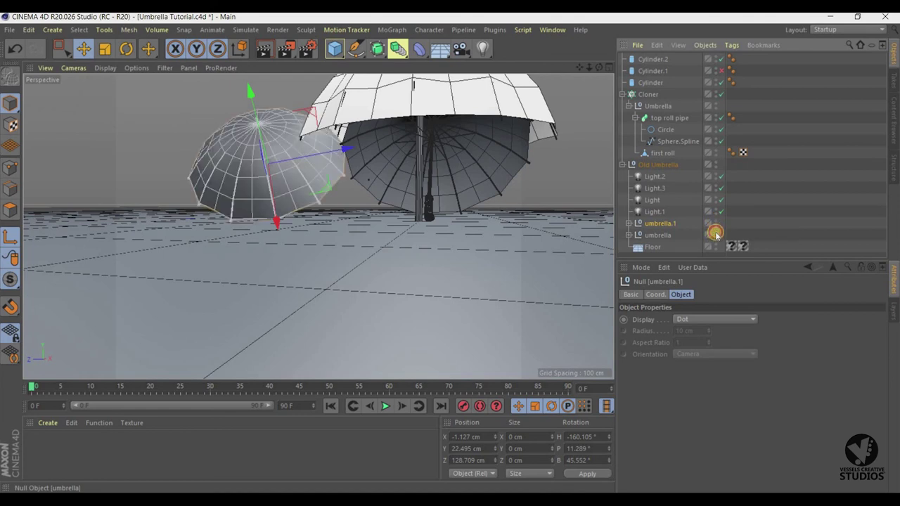
pyautogui.click(715, 235)
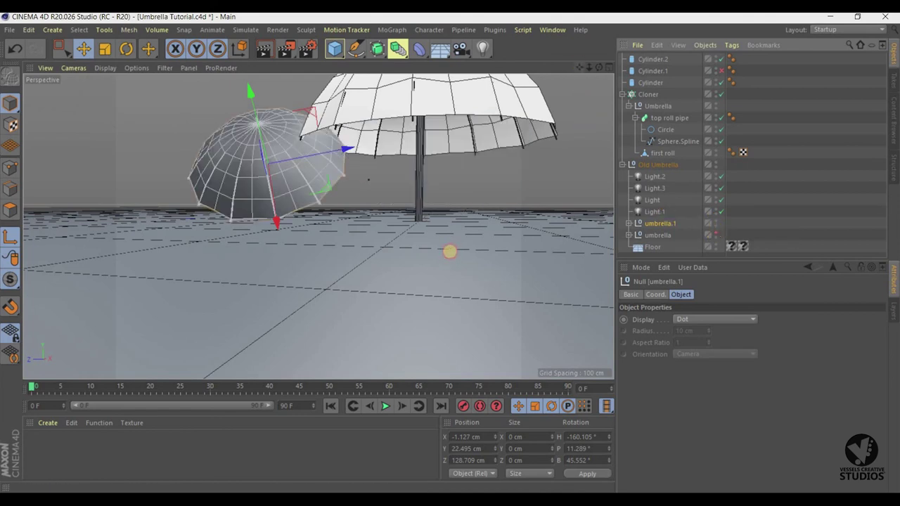
pyautogui.moveTo(579, 66); pyautogui.dragTo(588, 70)
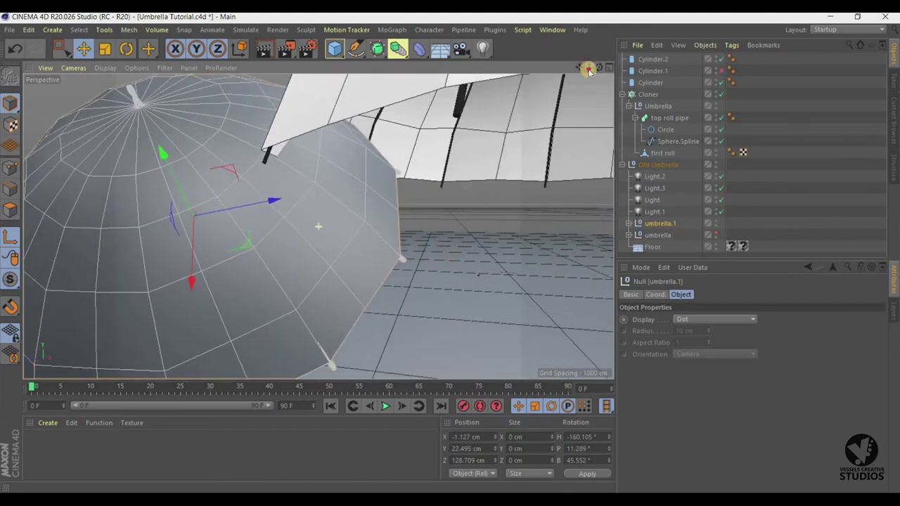
pyautogui.keyDown('alt'); pyautogui.moveTo(450, 251); pyautogui.dragTo(450, 251); pyautogui.keyUp('alt')
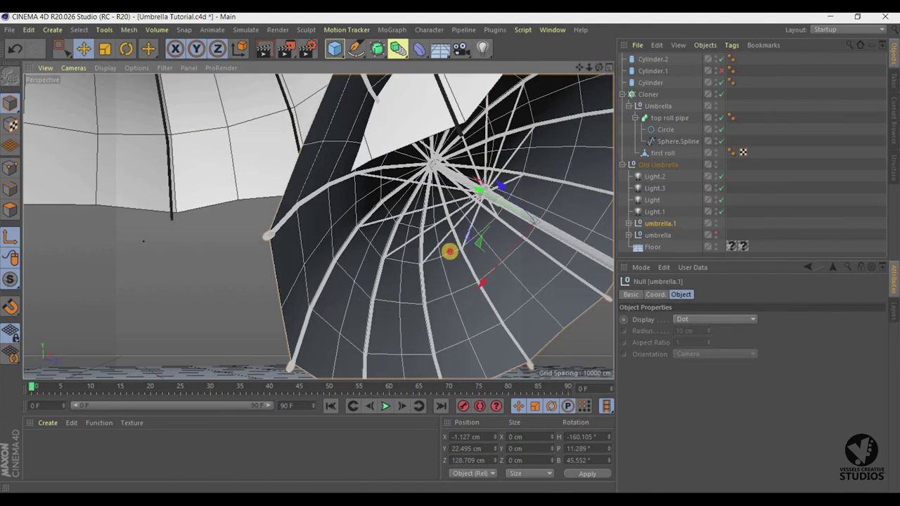
pyautogui.moveTo(590, 68)
pyautogui.mouseDown()
pyautogui.moveTo(600, 70)
pyautogui.moveTo(580, 70)
pyautogui.mouseUp()
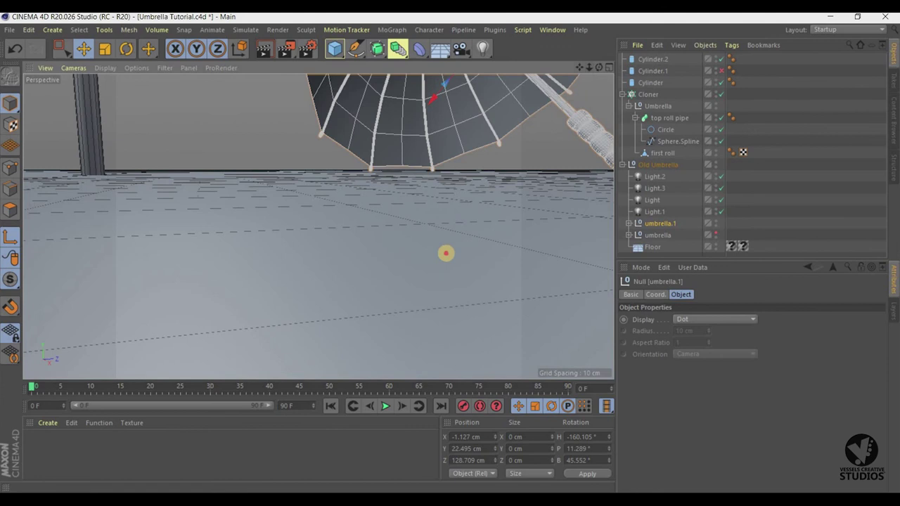
pyautogui.moveTo(445, 254)
pyautogui.keyDown('alt'); pyautogui.mouseDown()
pyautogui.moveTo(432, 274)
pyautogui.moveTo(615, 67)
pyautogui.moveTo(596, 72)
pyautogui.mouseUp(); pyautogui.keyUp('alt')
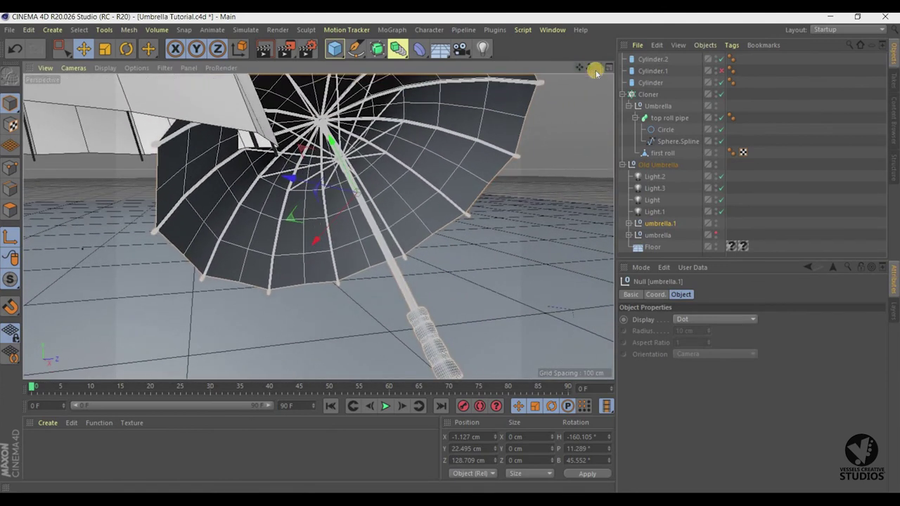
pyautogui.keyDown('alt'); pyautogui.moveTo(451, 251); pyautogui.dragTo(596, 70); pyautogui.keyUp('alt')
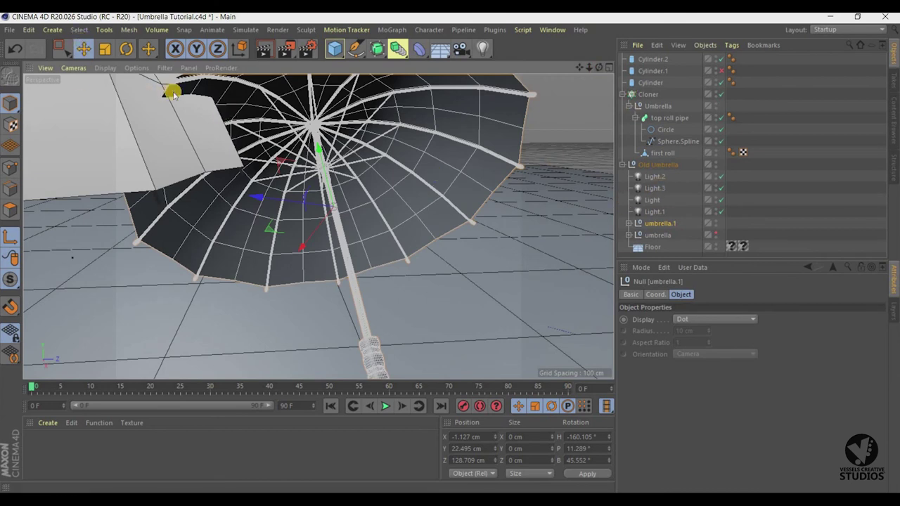
# Move umbrella.1 along its axis to about X -36.9 cm, Z 181.8 cm.
pyautogui.moveTo(329, 215); pyautogui.dragTo(327, 207)
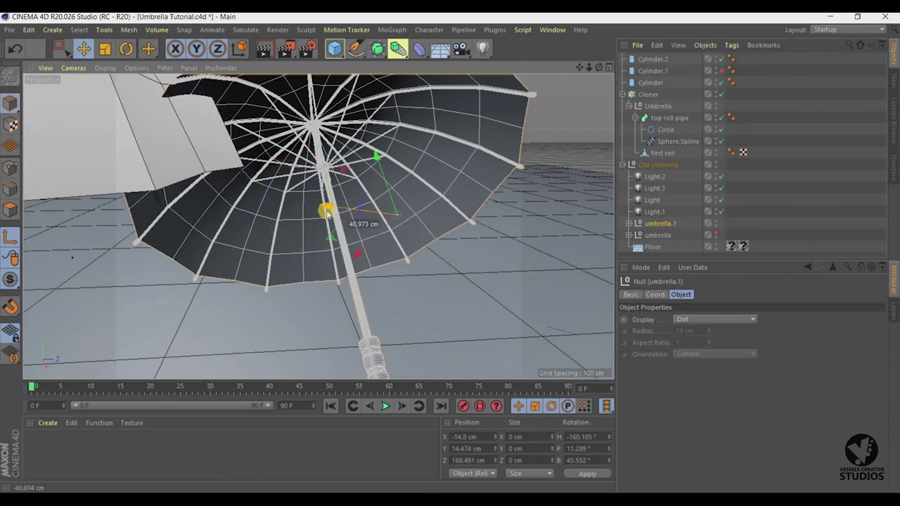
pyautogui.click(14, 49)
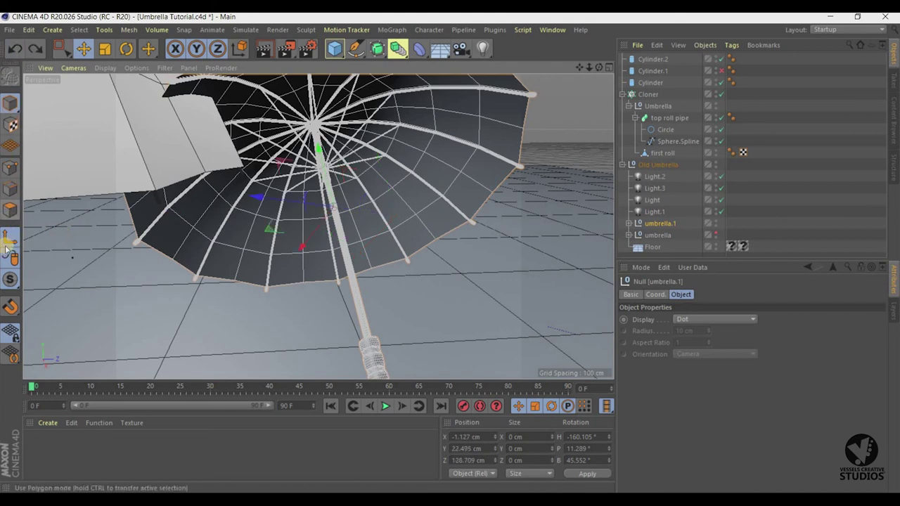
pyautogui.click(271, 201)
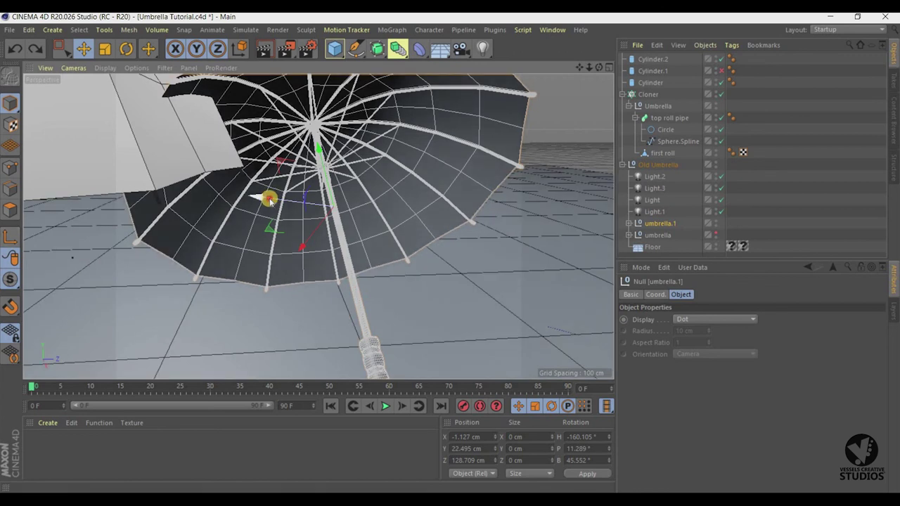
pyautogui.moveTo(332, 211); pyautogui.dragTo(413, 161)
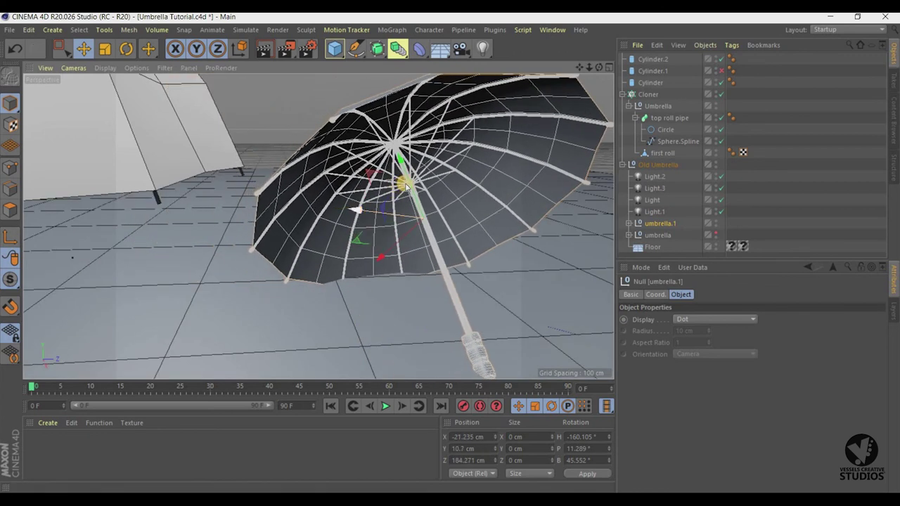
pyautogui.moveTo(413, 160); pyautogui.dragTo(597, 64)
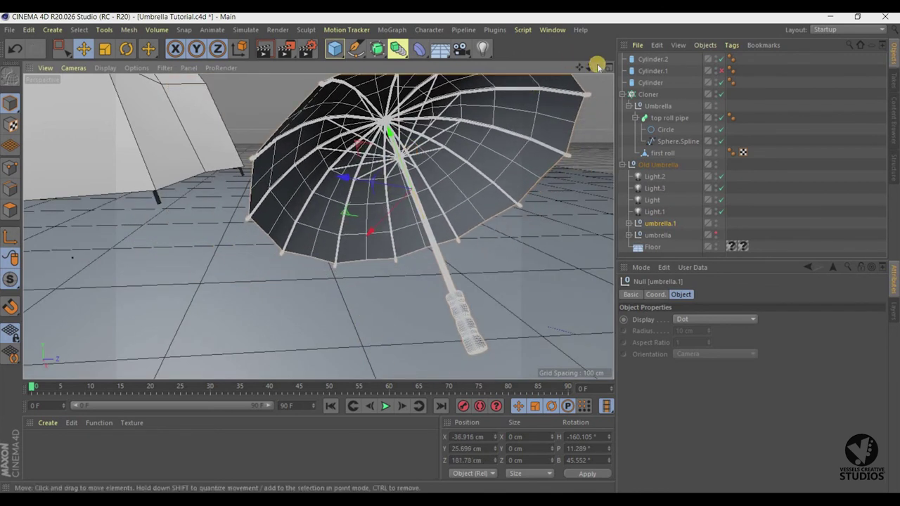
pyautogui.moveTo(450, 251); pyautogui.dragTo(580, 68)
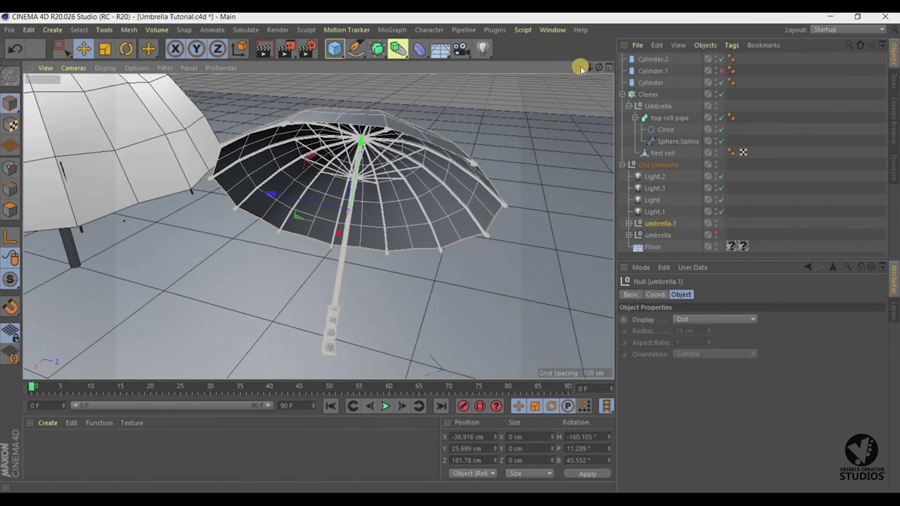
pyautogui.moveTo(450, 251); pyautogui.dragTo(574, 66)
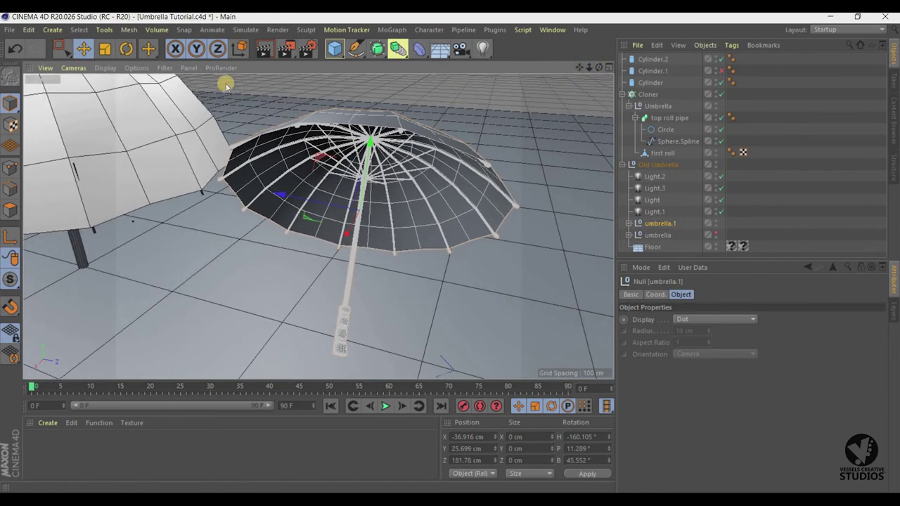
# Render a test 800x600 image of the umbrella to the Picture Viewer, then close it.
pyautogui.rightClick(179, 74)
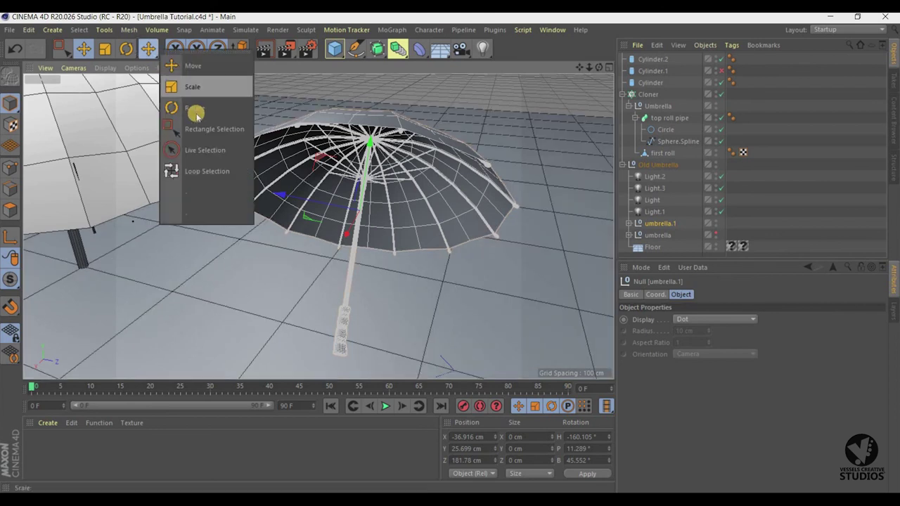
pyautogui.click(307, 48)
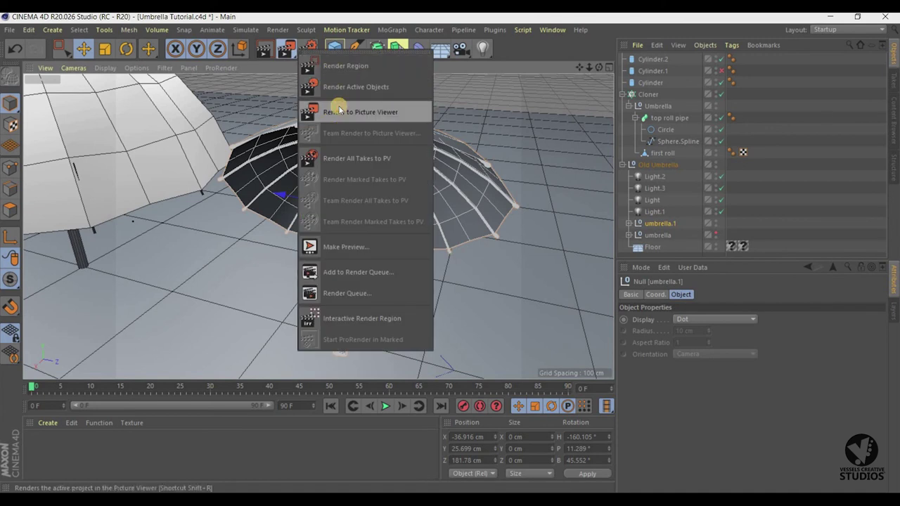
pyautogui.click(339, 111)
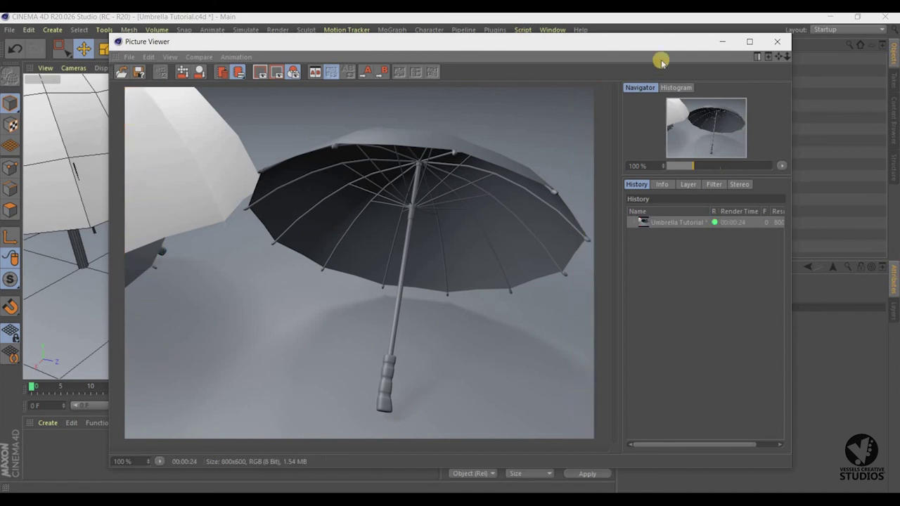
pyautogui.click(776, 41)
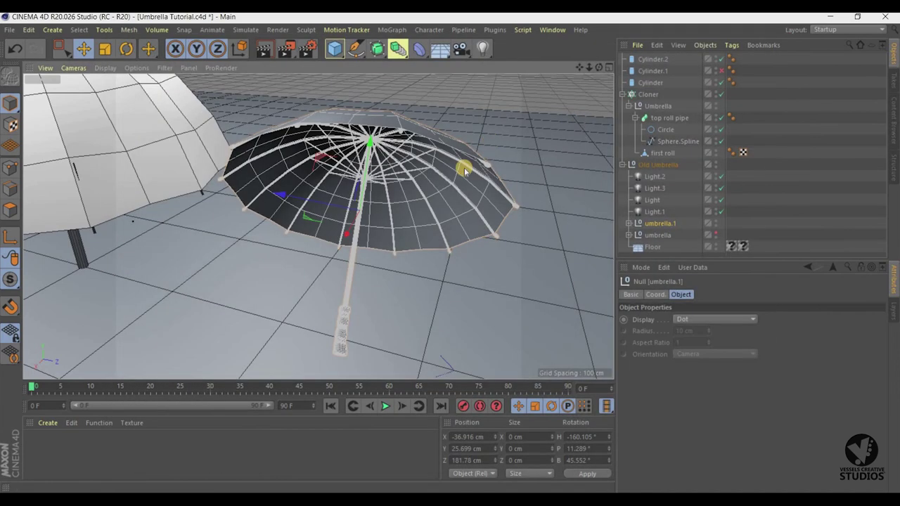
# In the Front view, nudge umbrella.1 to X -33.688, Y 22.612, Z 182.293 cm.
pyautogui.click(603, 77)
pyautogui.click(609, 67)
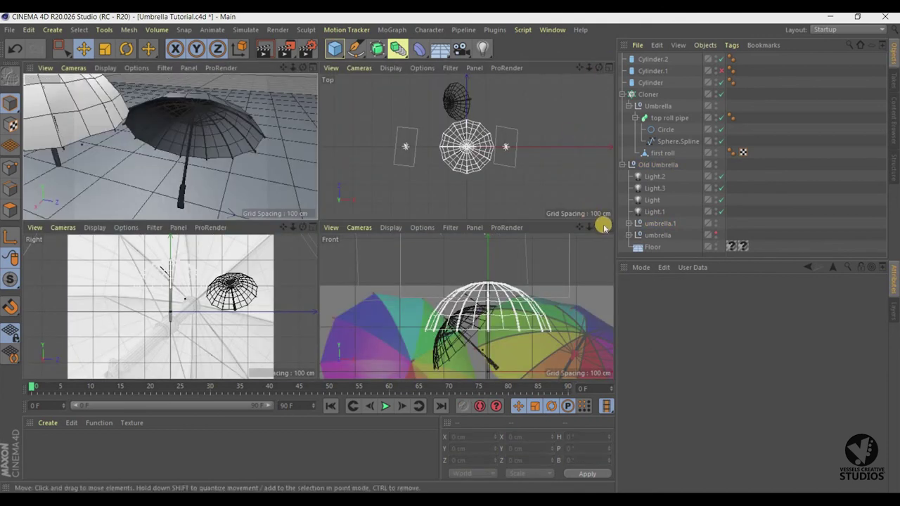
pyautogui.click(609, 227)
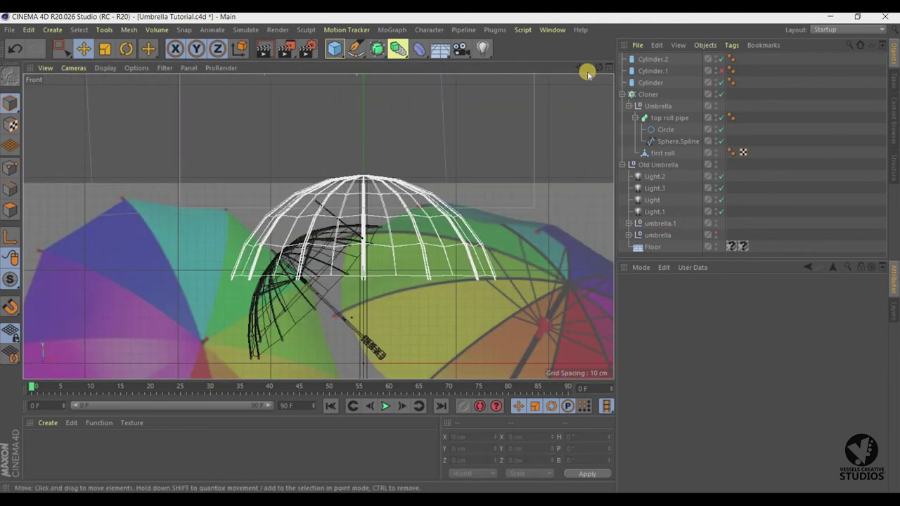
pyautogui.scroll(-1, 450, 253)
pyautogui.scroll(-2, 450, 253)
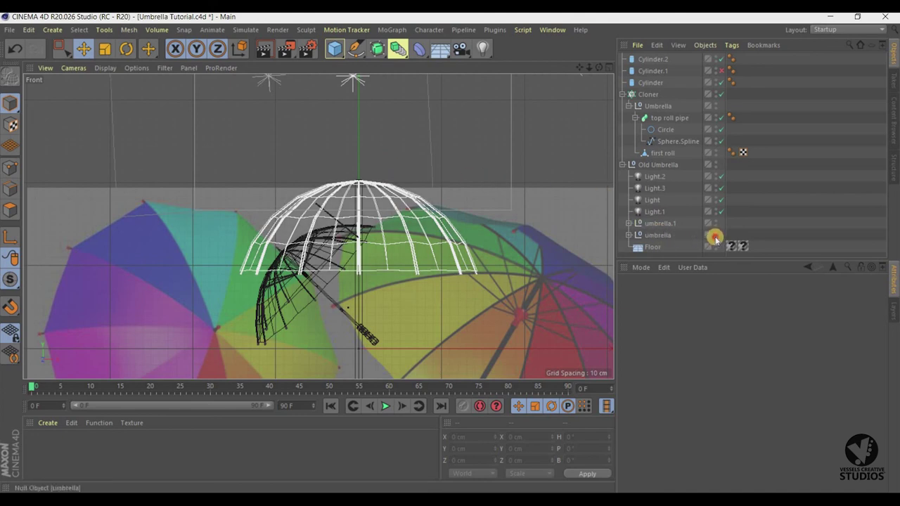
pyautogui.click(715, 237)
pyautogui.click(668, 225)
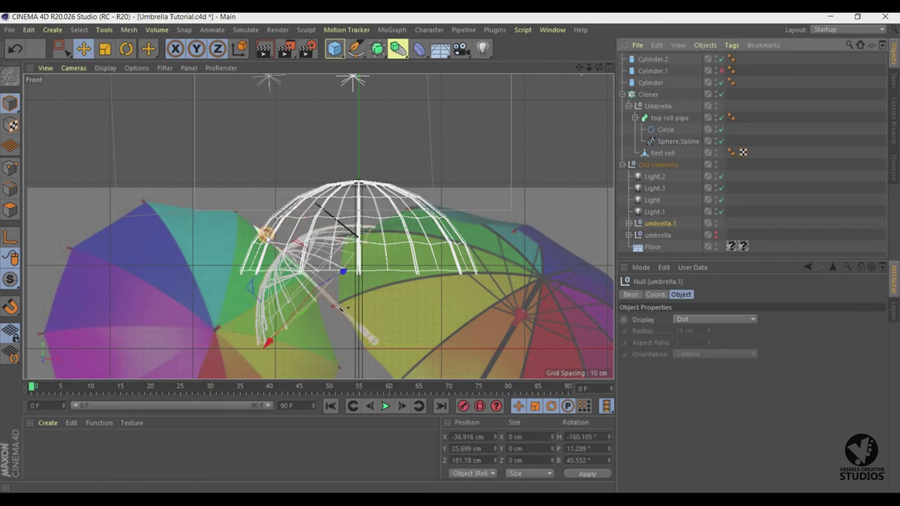
pyautogui.moveTo(268, 237); pyautogui.dragTo(268, 240)
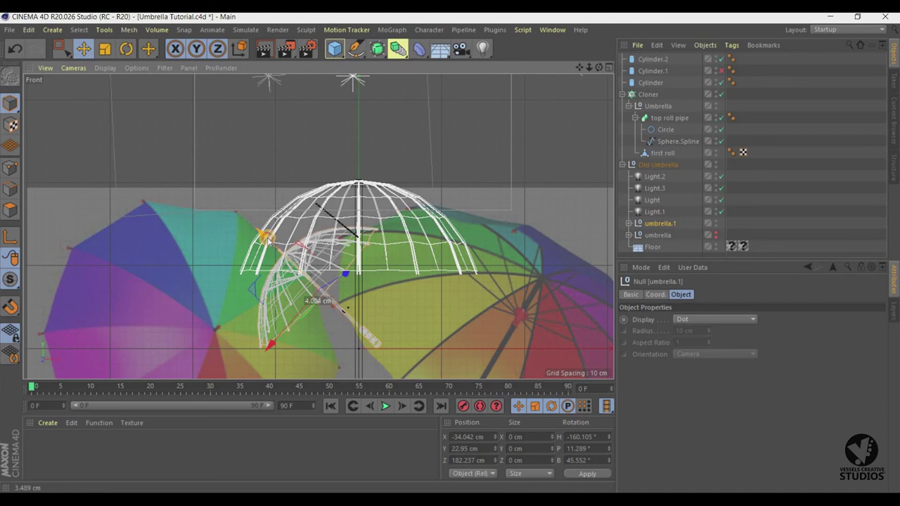
# Return to the Perspective view and save Umbrella Tutorial.c4d.
pyautogui.click(607, 68)
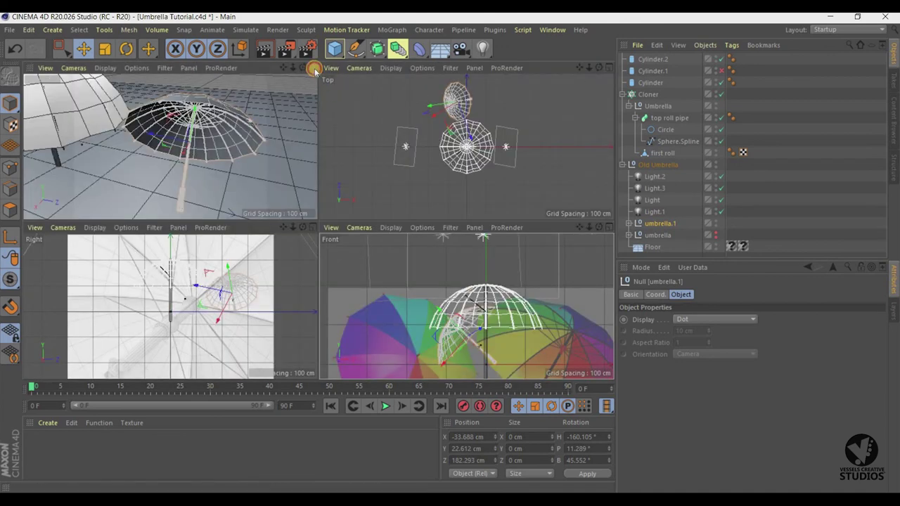
pyautogui.click(314, 68)
pyautogui.hotkey('ctrl', 's')
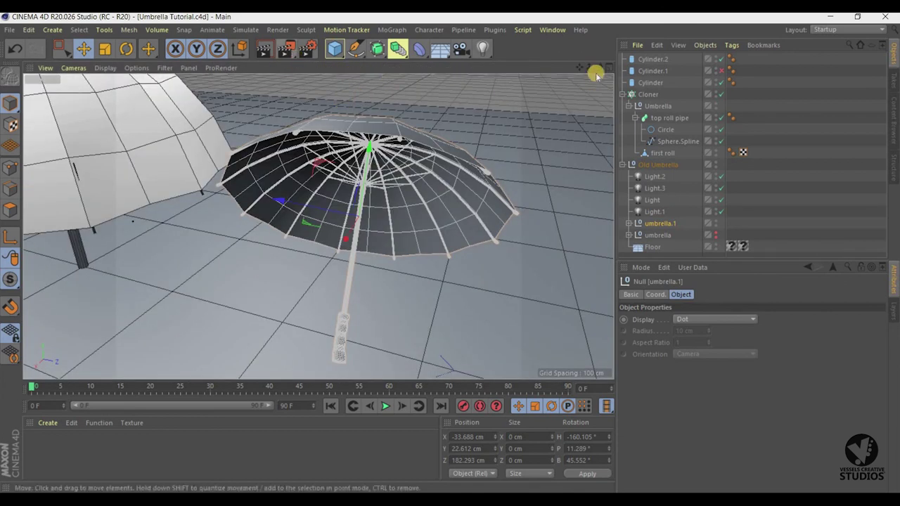
# Orbit to a lower angle on the umbrella and render a second 800x600 image to the Picture Viewer.
pyautogui.moveTo(598, 68); pyautogui.dragTo(590, 84)
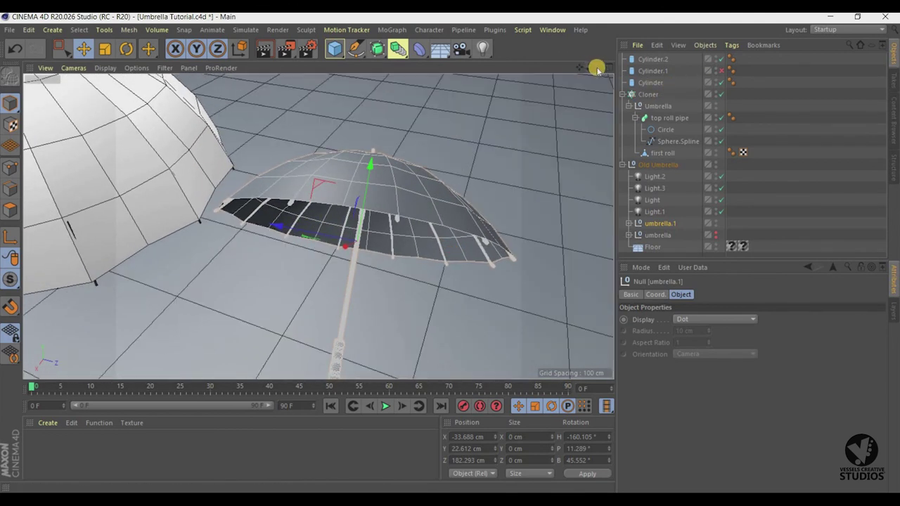
pyautogui.moveTo(587, 70); pyautogui.dragTo(587, 71)
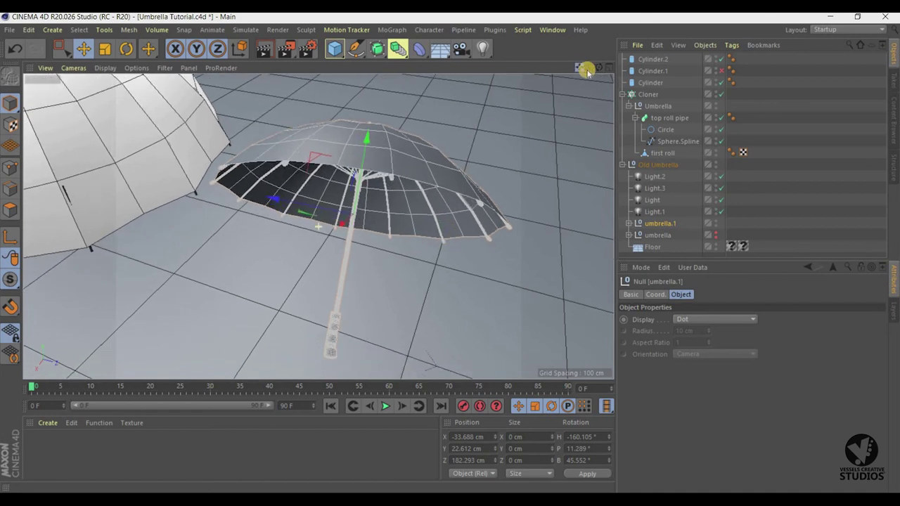
pyautogui.moveTo(449, 251); pyautogui.dragTo(596, 73)
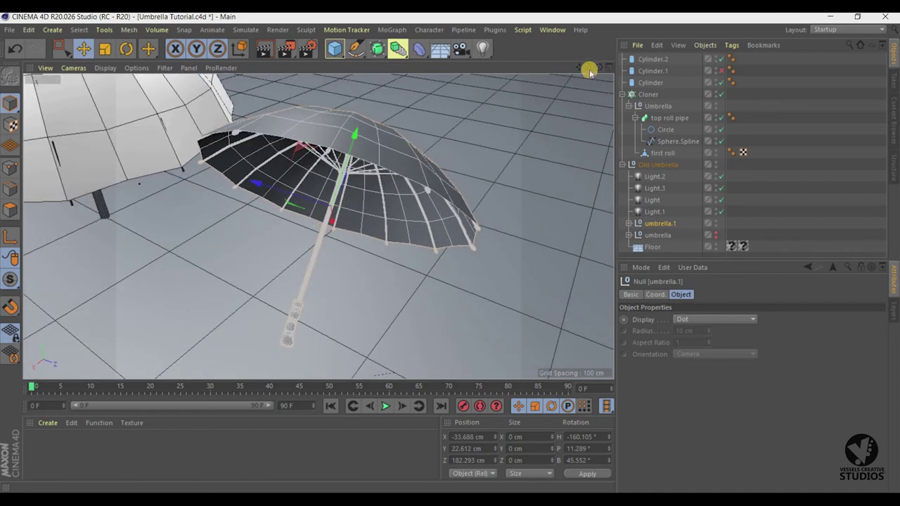
pyautogui.keyDown('alt'); pyautogui.moveTo(449, 252); pyautogui.dragTo(415, 77); pyautogui.keyUp('alt')
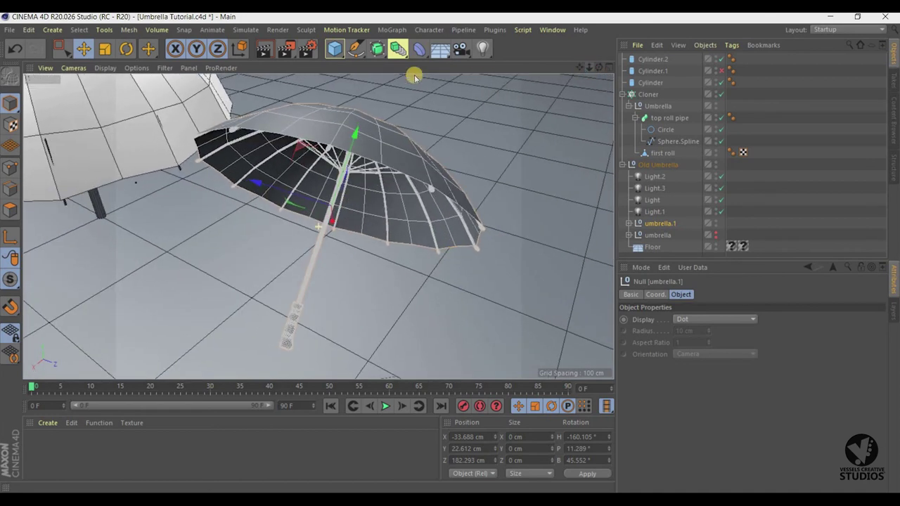
pyautogui.click(307, 49)
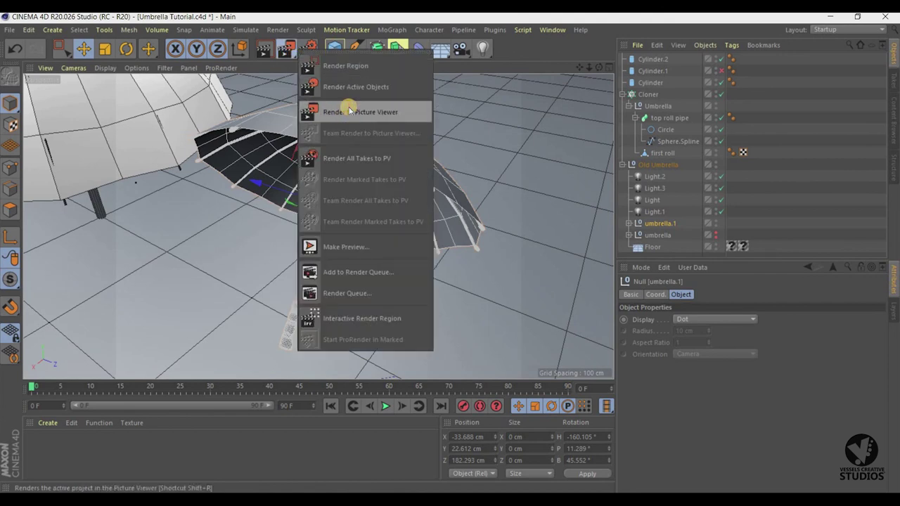
pyautogui.click(349, 109)
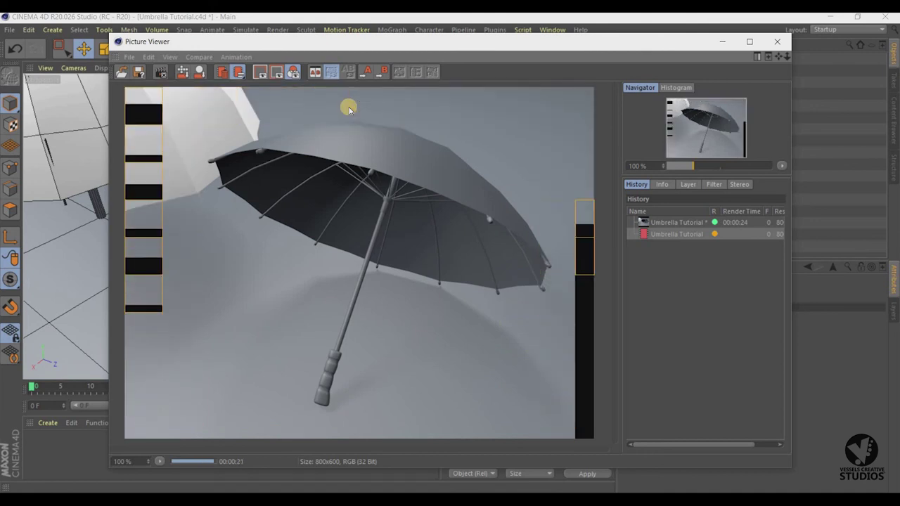
# Close the Picture Viewer and nudge umbrella.1 slightly further along X in the Front view.
pyautogui.click(778, 41)
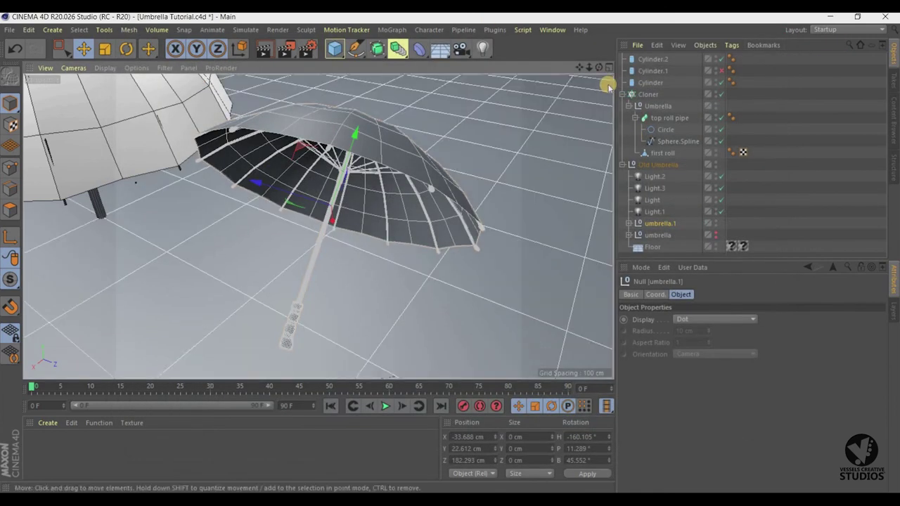
pyautogui.click(609, 68)
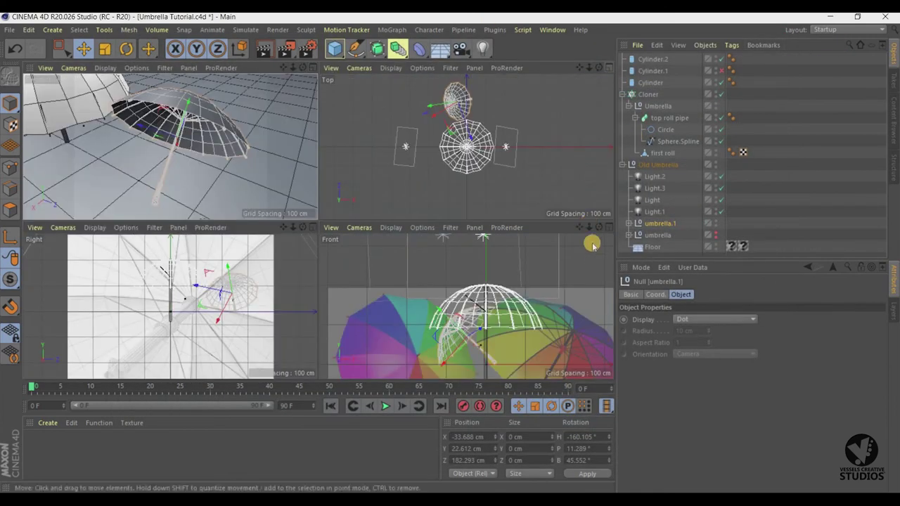
pyautogui.click(609, 228)
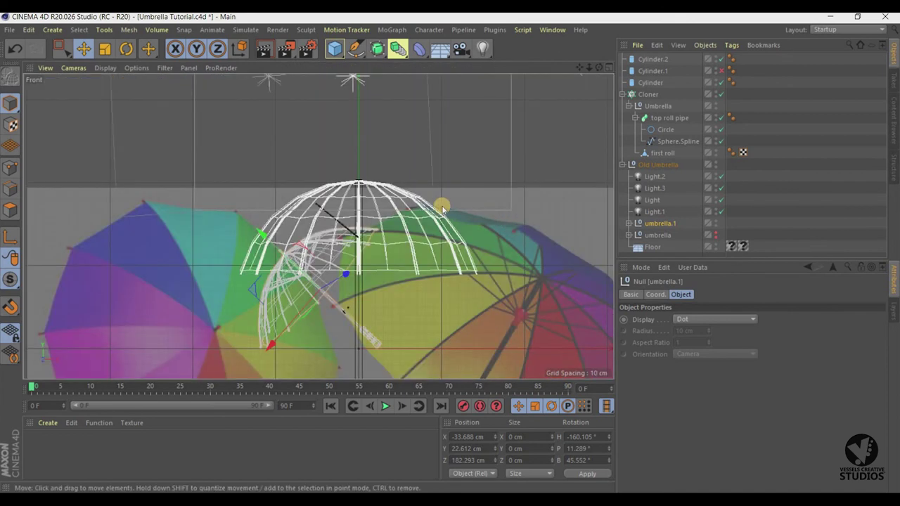
pyautogui.moveTo(275, 342); pyautogui.dragTo(275, 345)
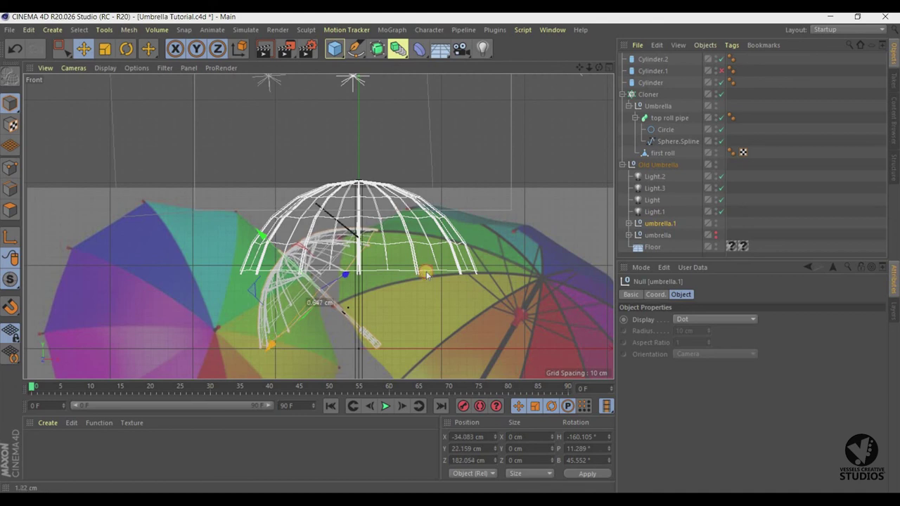
pyautogui.moveTo(427, 275); pyautogui.dragTo(427, 275)
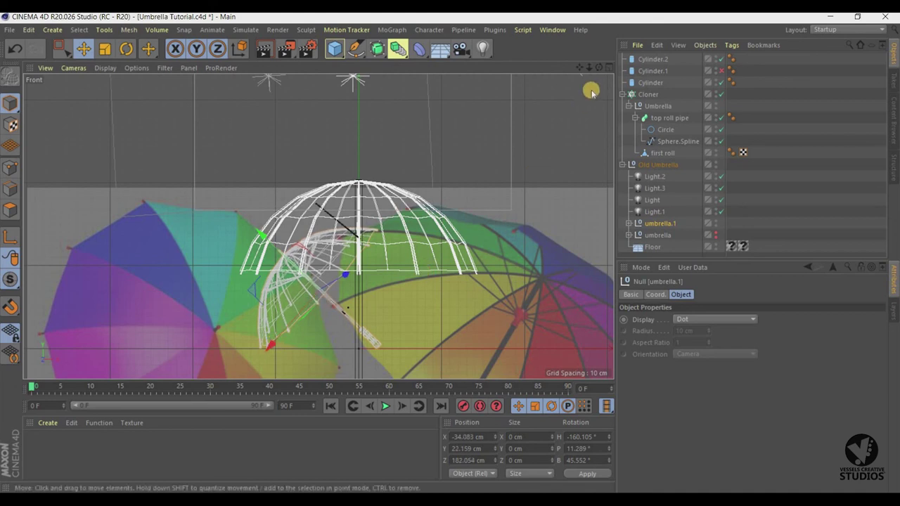
# Return to Perspective and render a third 800x600 image to the Picture Viewer.
pyautogui.middleClick(445, 83)
pyautogui.click(310, 66)
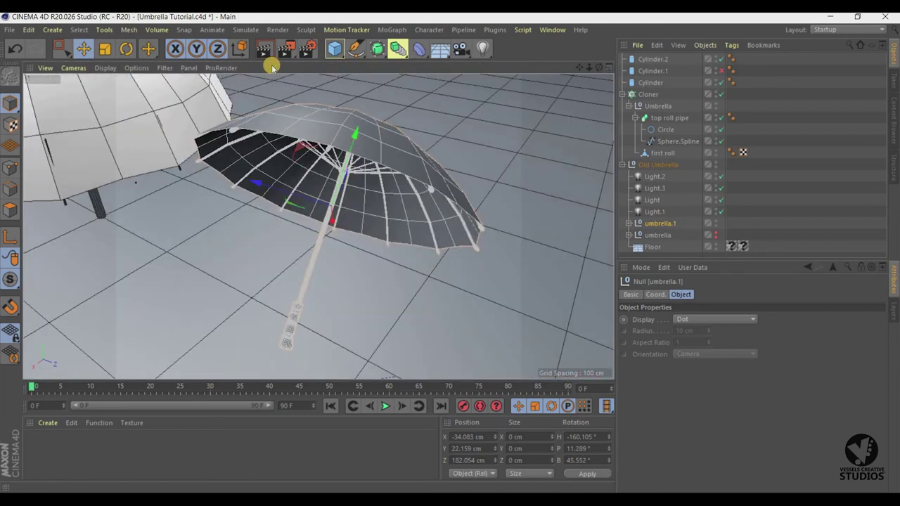
pyautogui.click(288, 49)
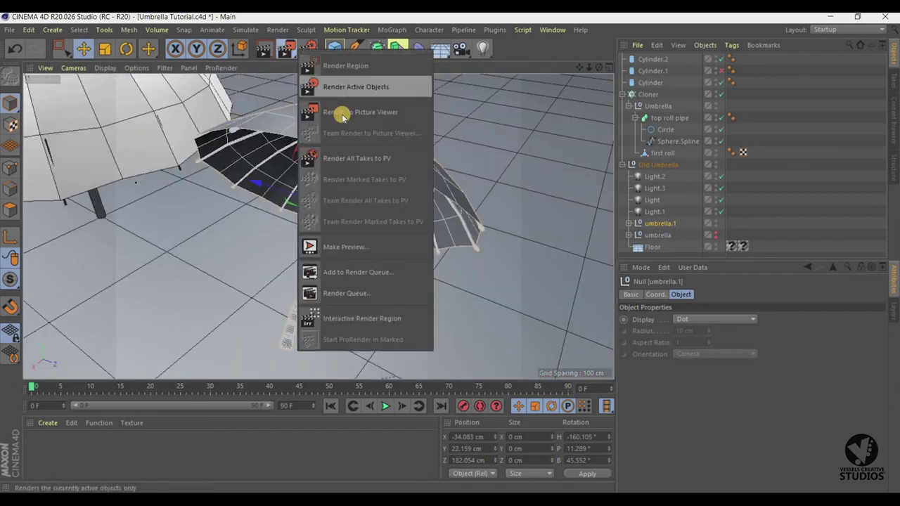
pyautogui.click(343, 116)
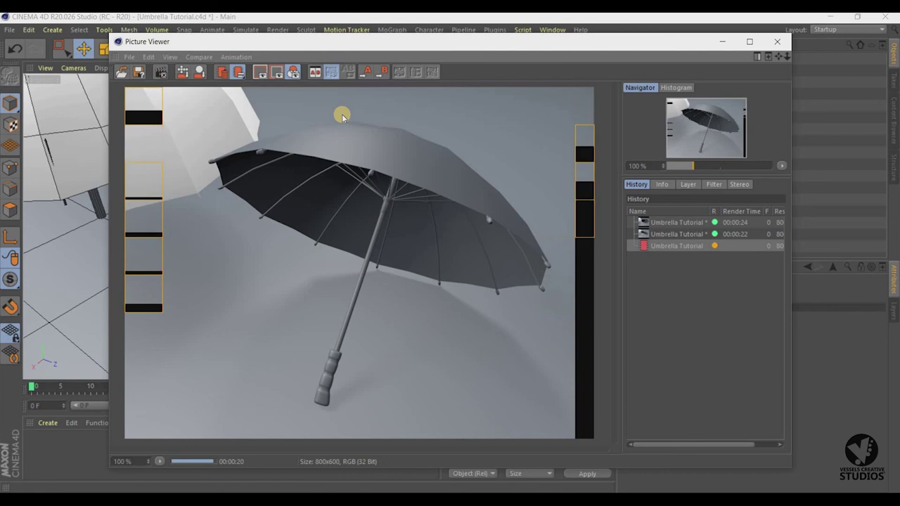
# Save the third render in JPG format as Umbrella Tutorial.jpg in the Umbrella Tutorial folder.
pyautogui.click(139, 73)
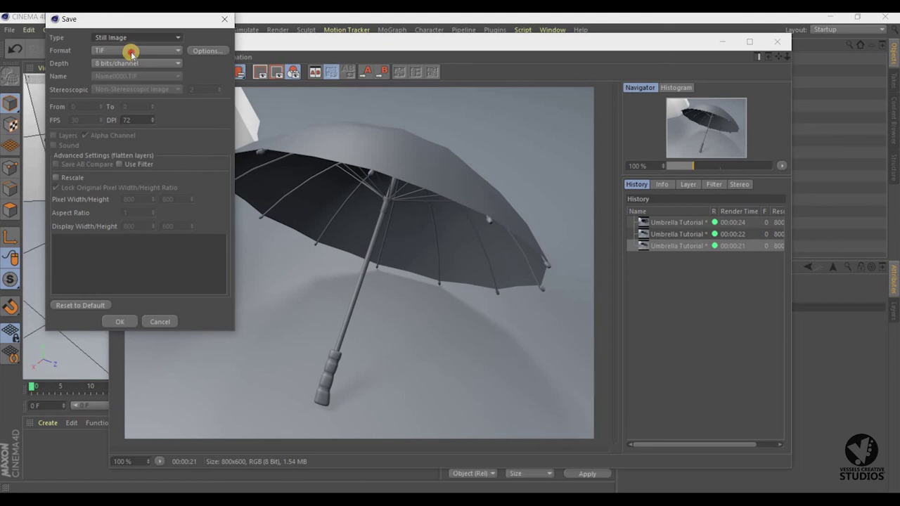
pyautogui.click(131, 52)
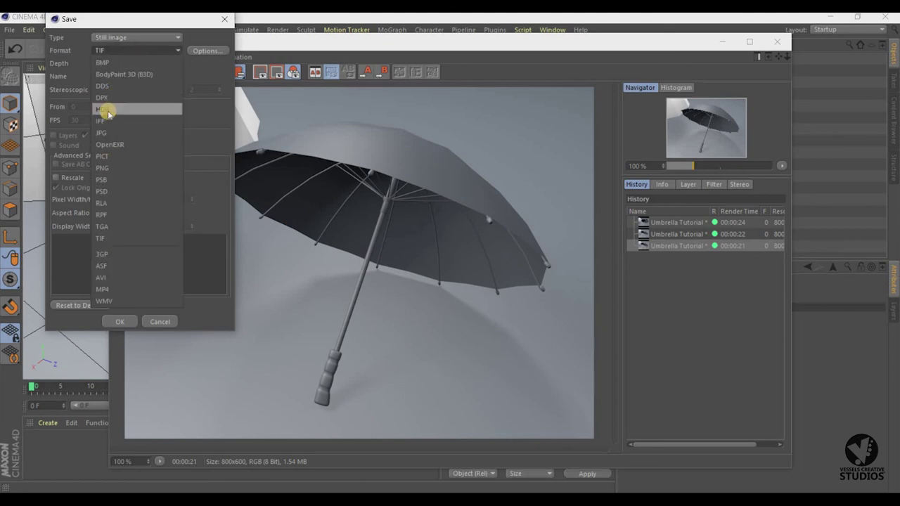
pyautogui.click(102, 133)
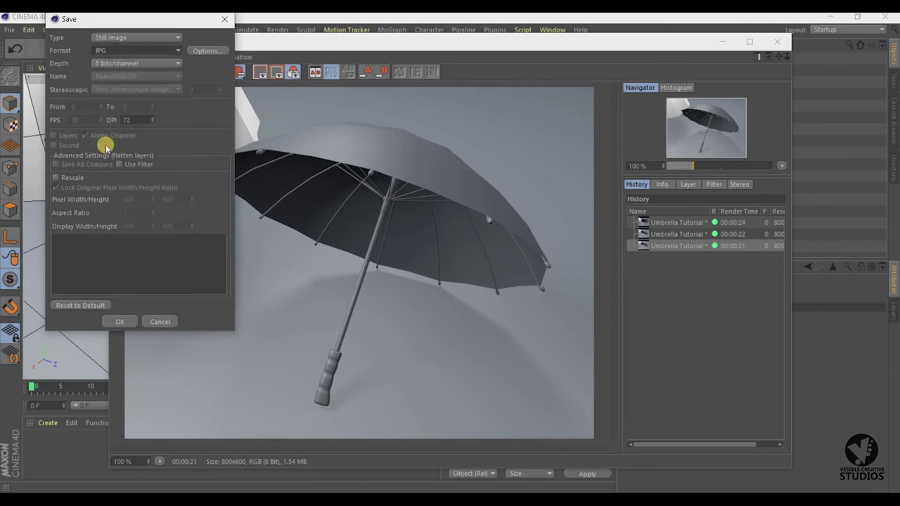
pyautogui.click(124, 322)
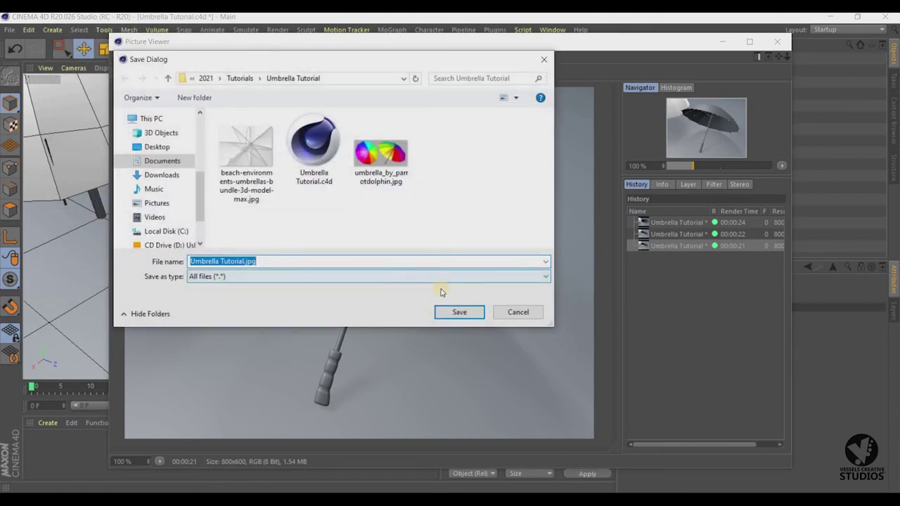
pyautogui.click(459, 312)
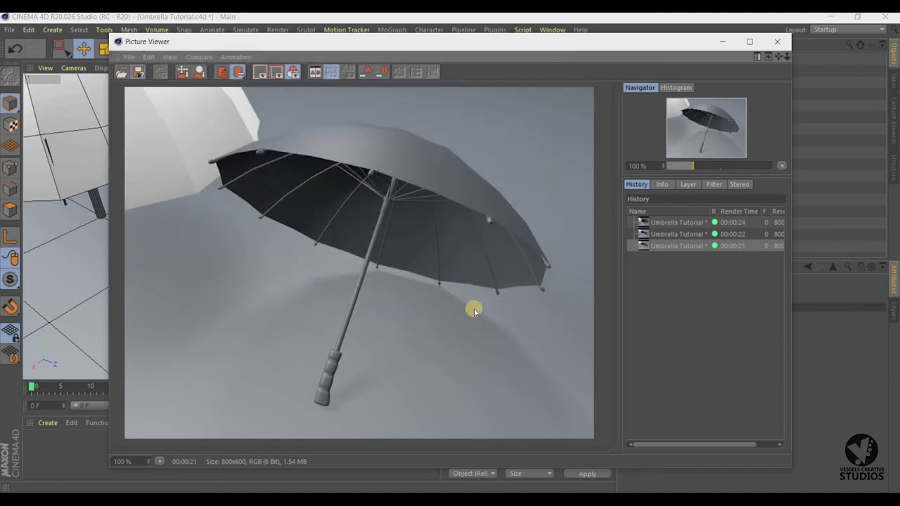